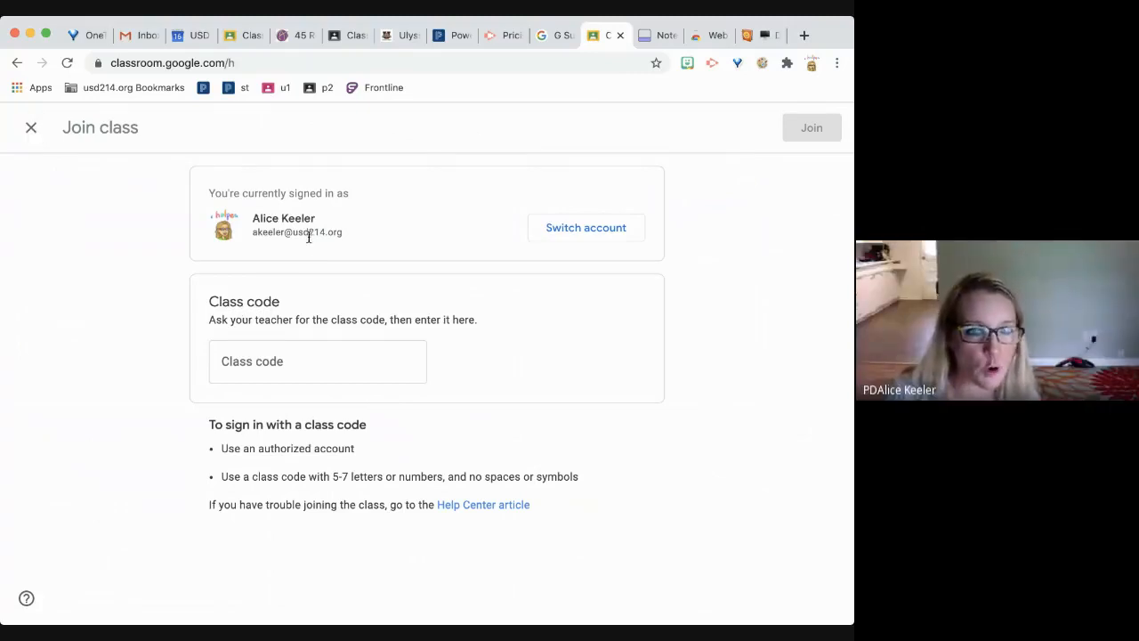
- Highlight the signed-in account's e-mail address, then clear the highlight
{"action": "left_click_drag", "start_coordinate": [362, 237], "coordinate": [263, 234]}
{"action": "left_click", "coordinate": [248, 232]}
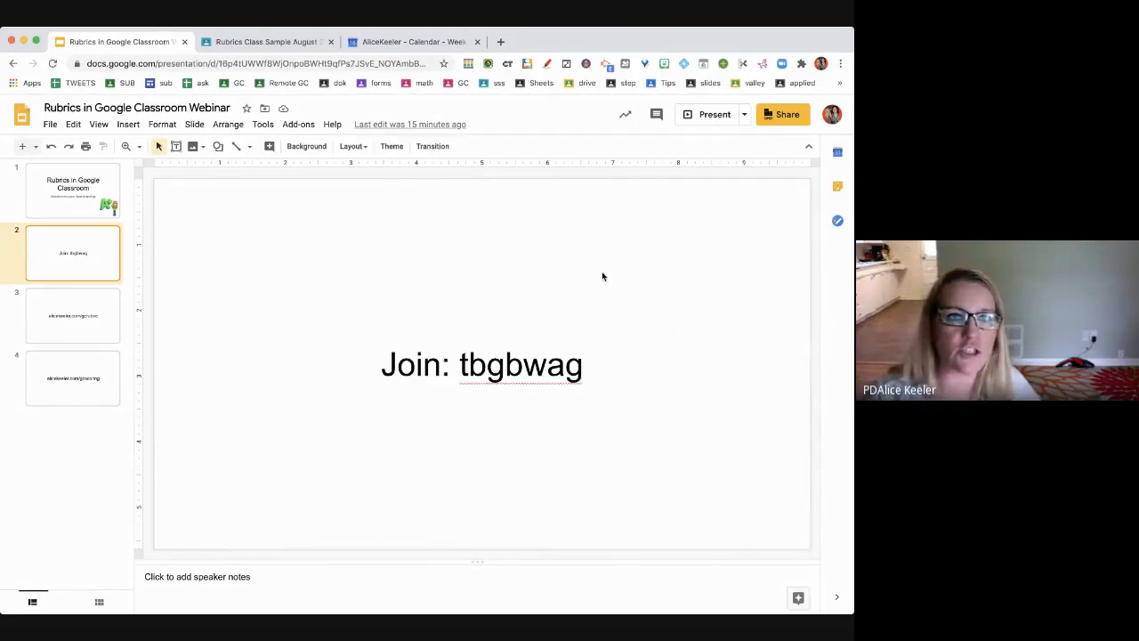
- Open the Rubrics Class Sample settings and view the class code options without changing anything
{"action": "left_click", "coordinate": [264, 43]}
{"action": "left_click", "coordinate": [765, 115]}
{"action": "scroll", "coordinate": [549, 460], "scroll_direction": "down", "scroll_amount": 2}
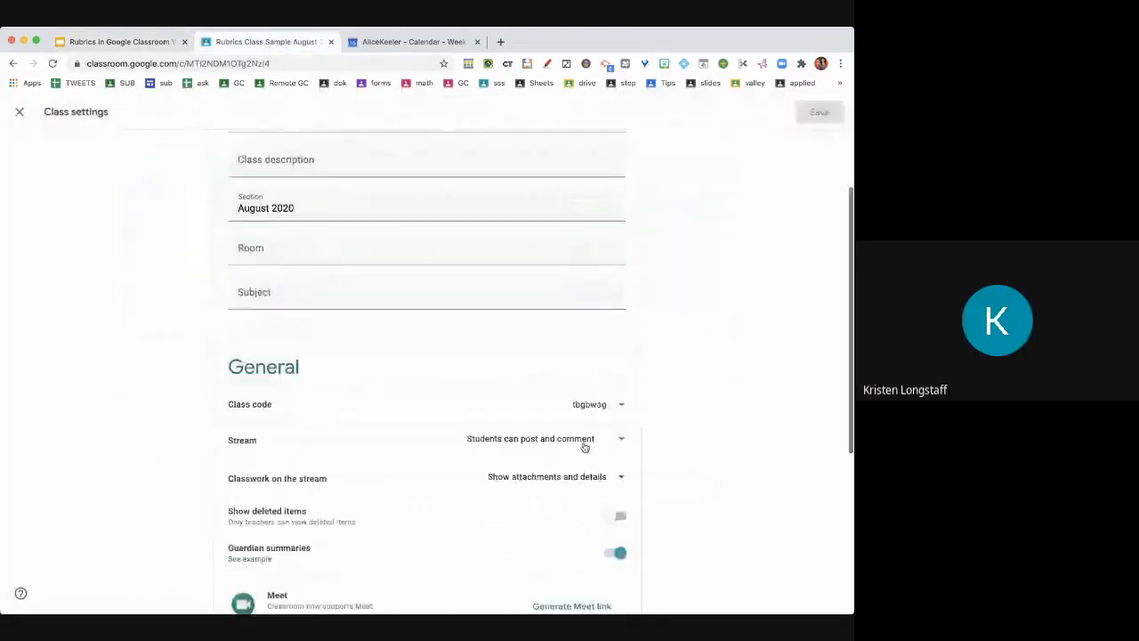
{"action": "left_click", "coordinate": [621, 405]}
{"action": "left_click", "coordinate": [705, 418]}
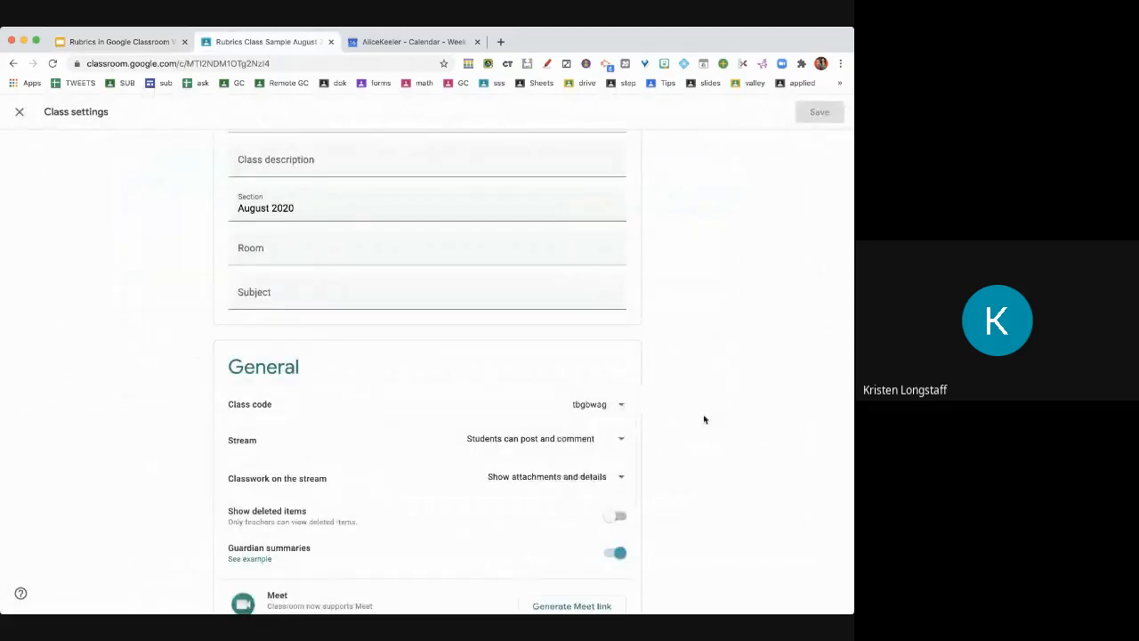
{"action": "scroll", "coordinate": [272, 259], "scroll_direction": "up", "scroll_amount": 2}
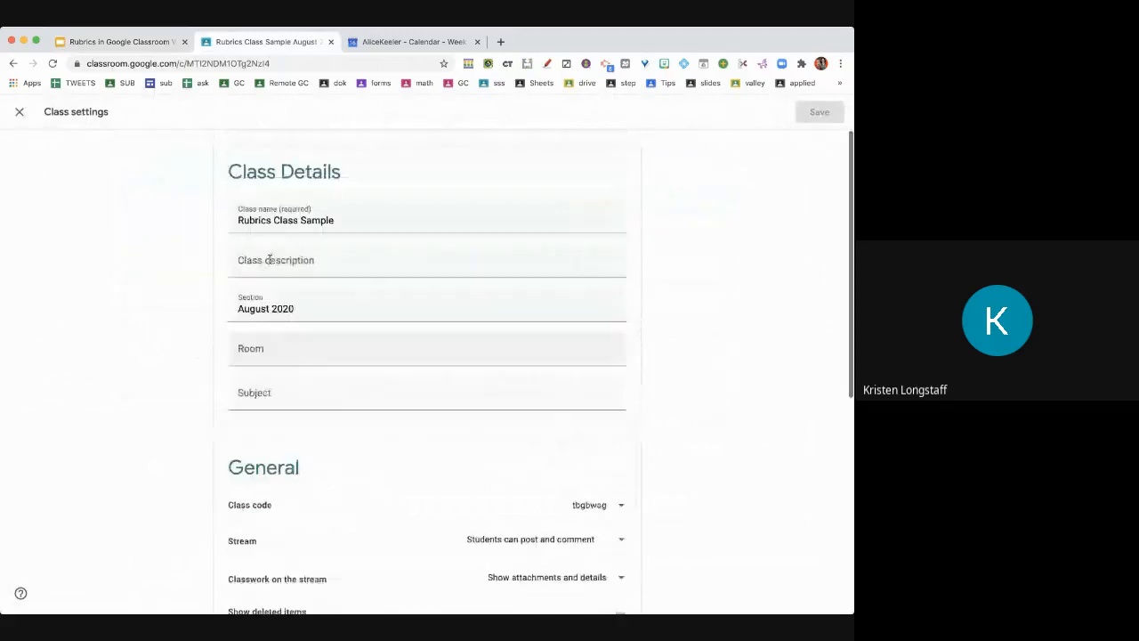
{"action": "left_click", "coordinate": [19, 114]}
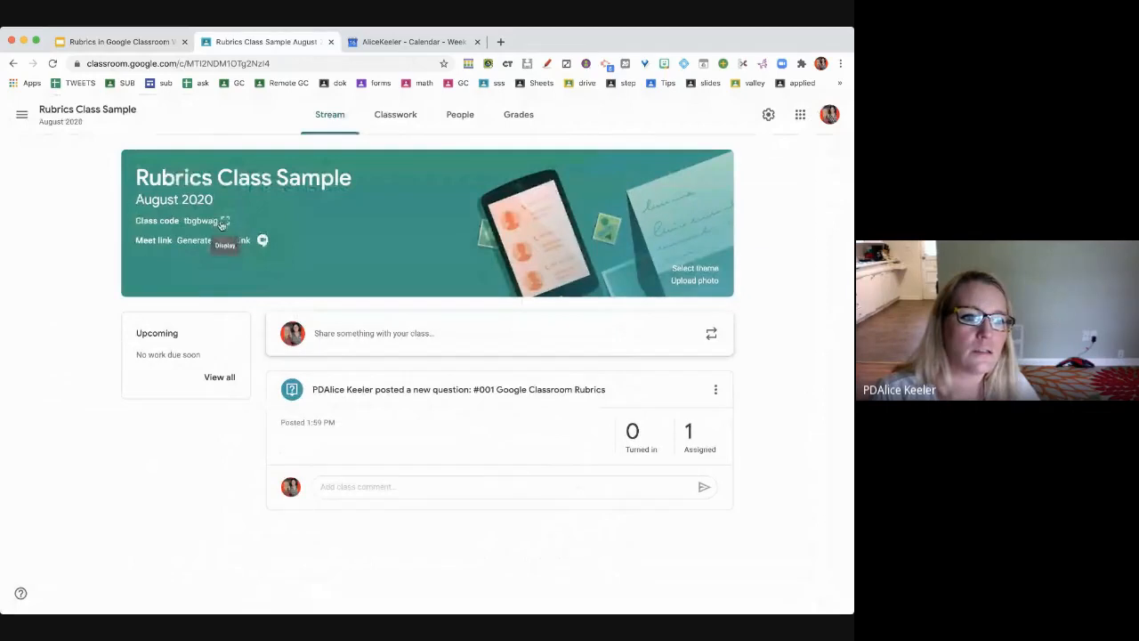
{"action": "left_click", "coordinate": [223, 221]}
{"action": "left_click", "coordinate": [593, 425]}
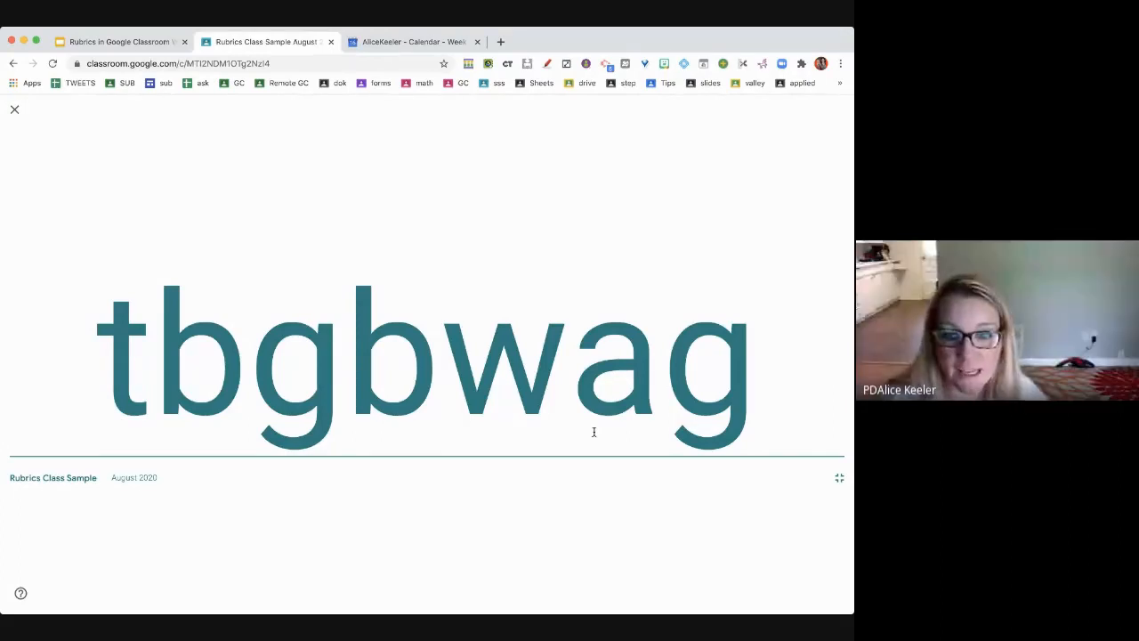
- Exit the full-screen code, review the class settings, and reload the class page
{"action": "left_click", "coordinate": [14, 109]}
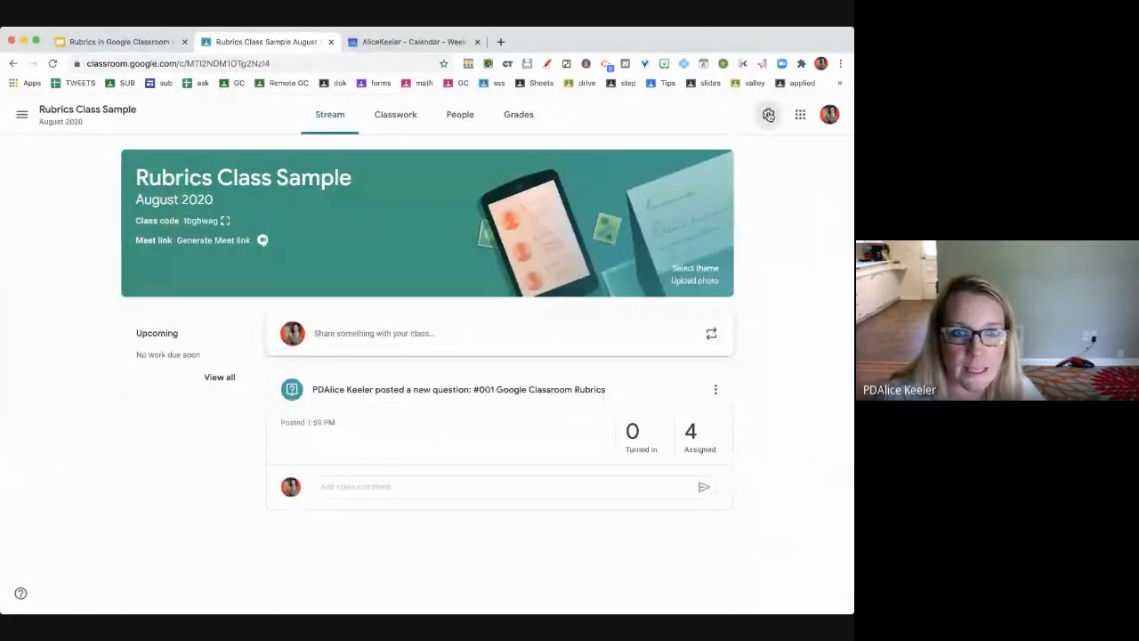
{"action": "left_click", "coordinate": [768, 114]}
{"action": "scroll", "coordinate": [676, 562], "scroll_direction": "down", "scroll_amount": 5}
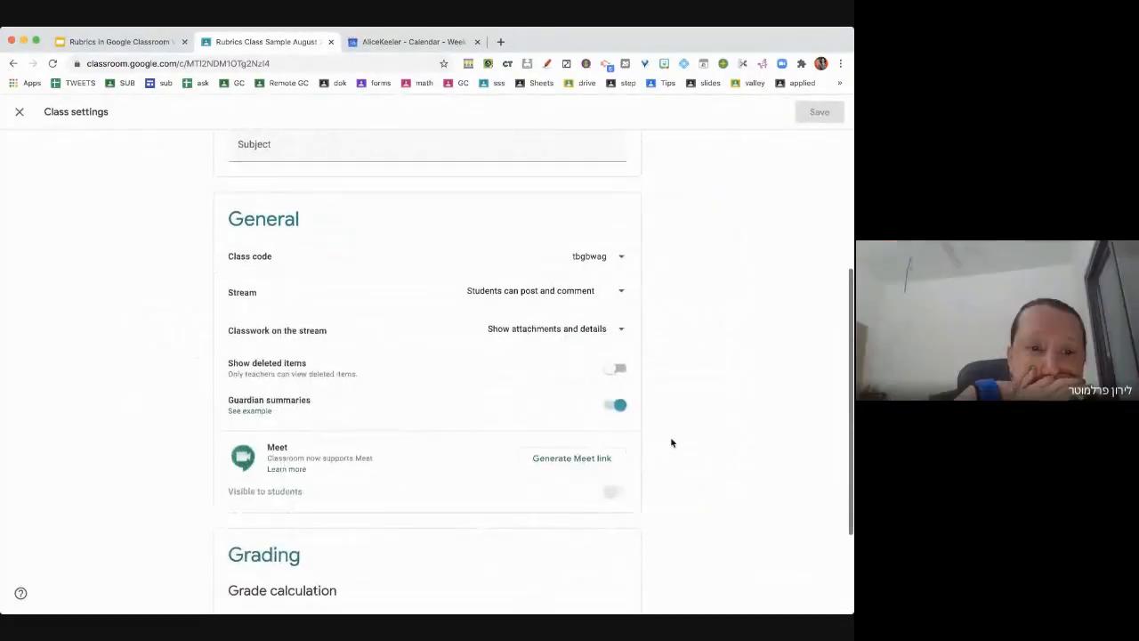
{"action": "scroll", "coordinate": [673, 442], "scroll_direction": "up", "scroll_amount": 1}
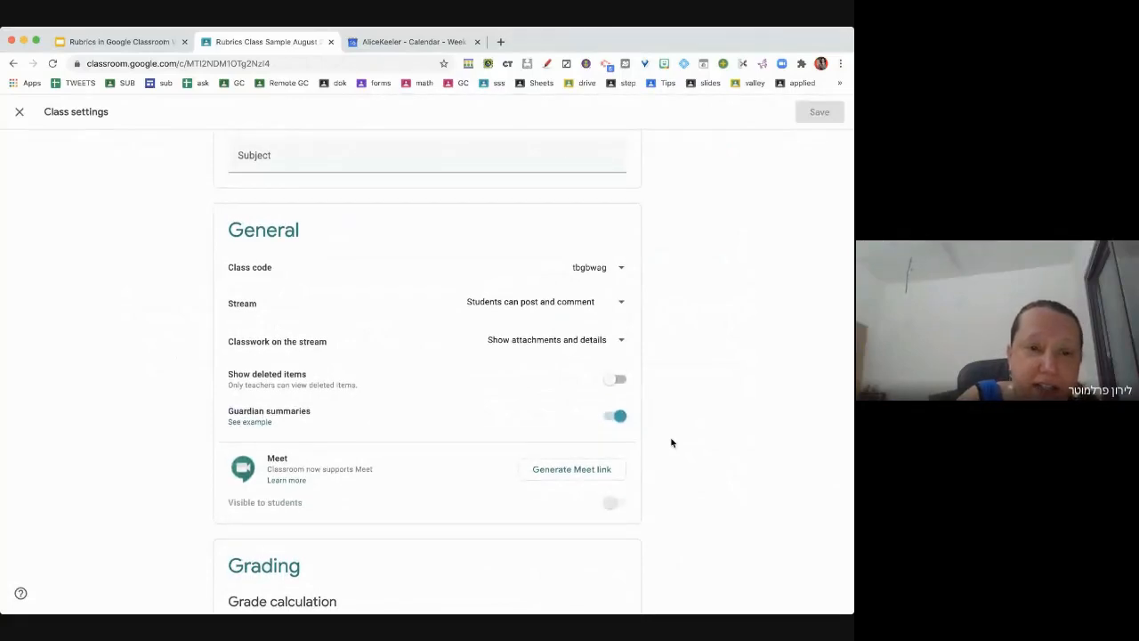
{"action": "scroll", "coordinate": [672, 442], "scroll_direction": "up", "scroll_amount": 1}
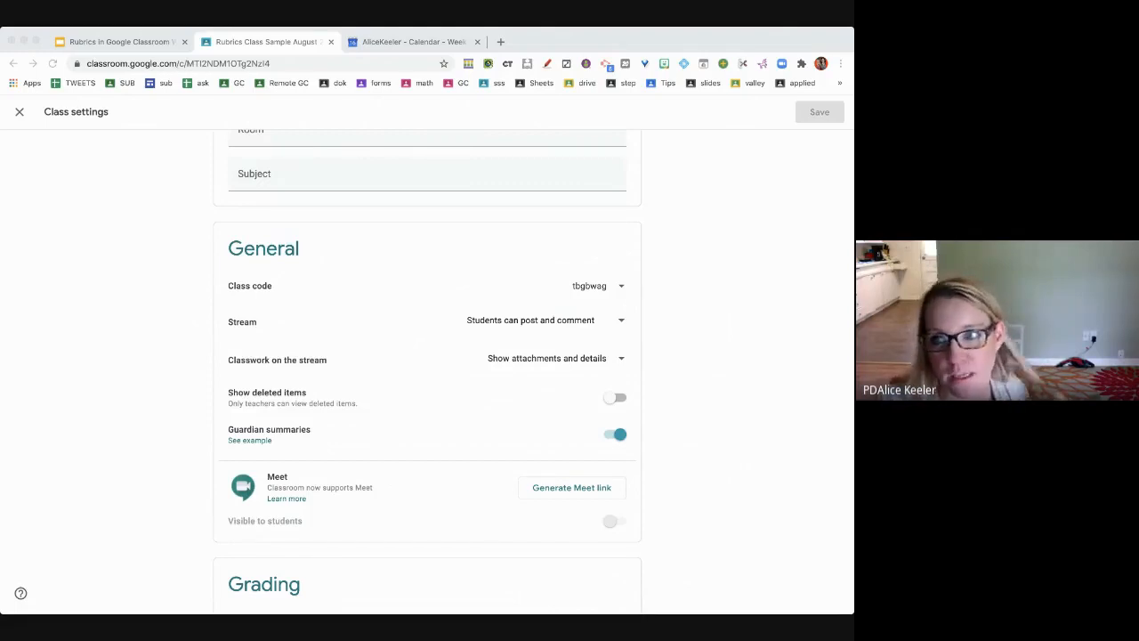
{"action": "left_click", "coordinate": [748, 223]}
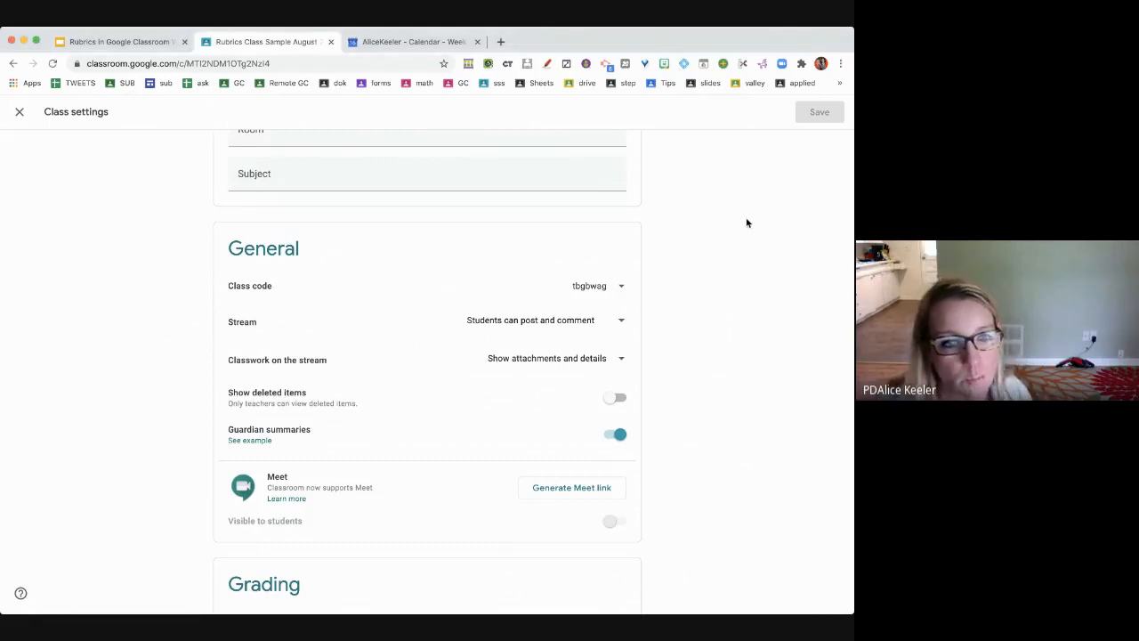
{"action": "left_click", "coordinate": [52, 64]}
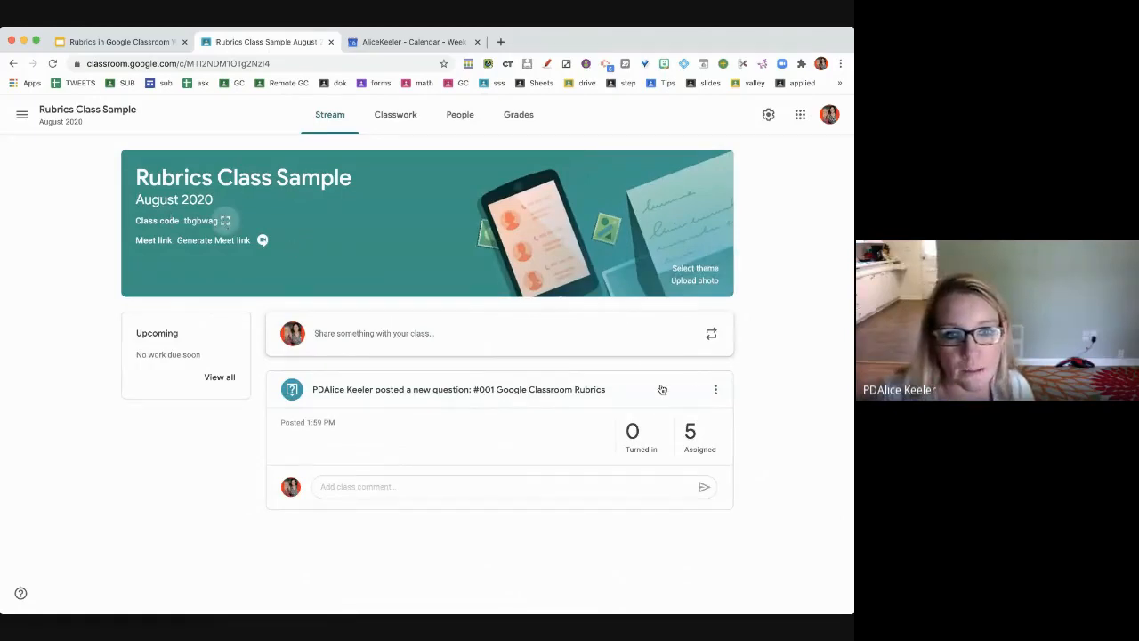
{"action": "left_click", "coordinate": [226, 223]}
{"action": "left_click", "coordinate": [199, 255]}
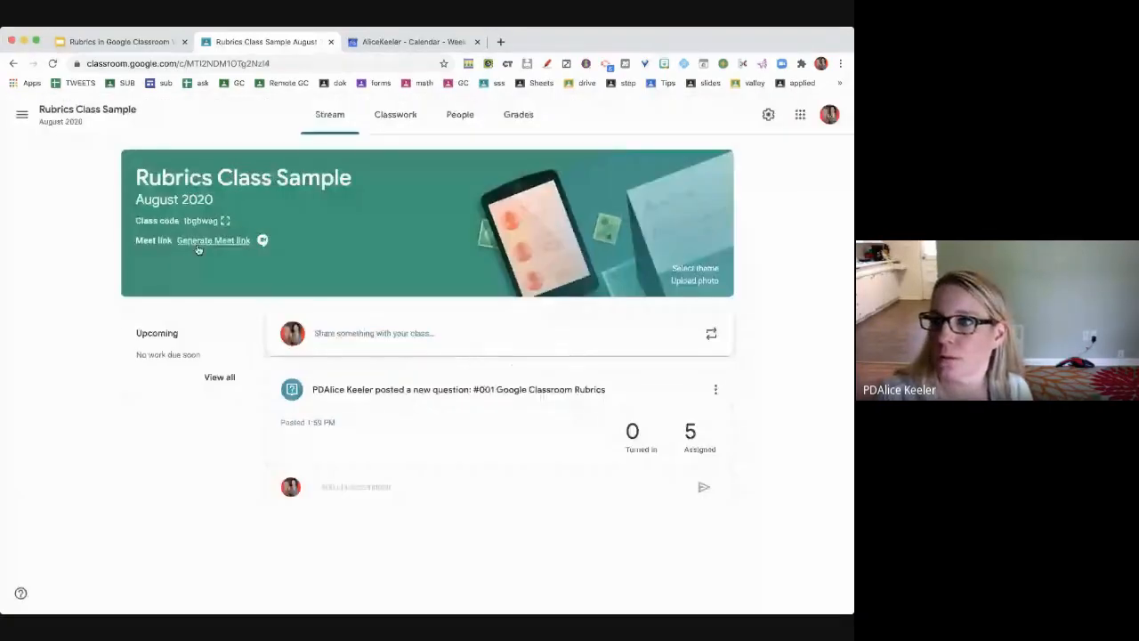
{"action": "left_click", "coordinate": [225, 221]}
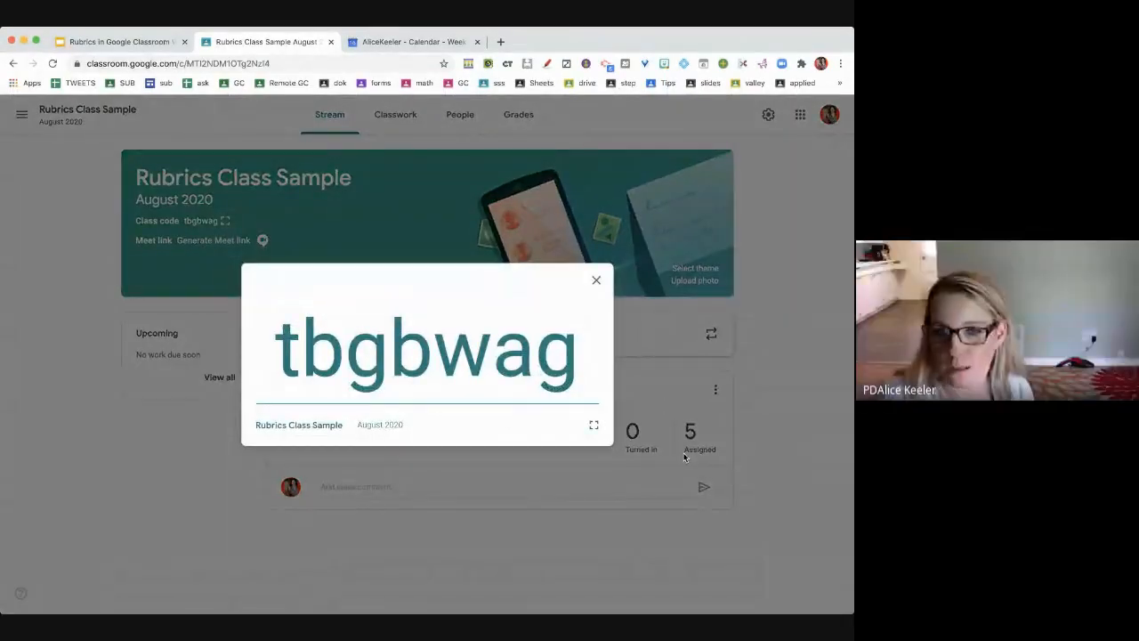
{"action": "left_click", "coordinate": [597, 281]}
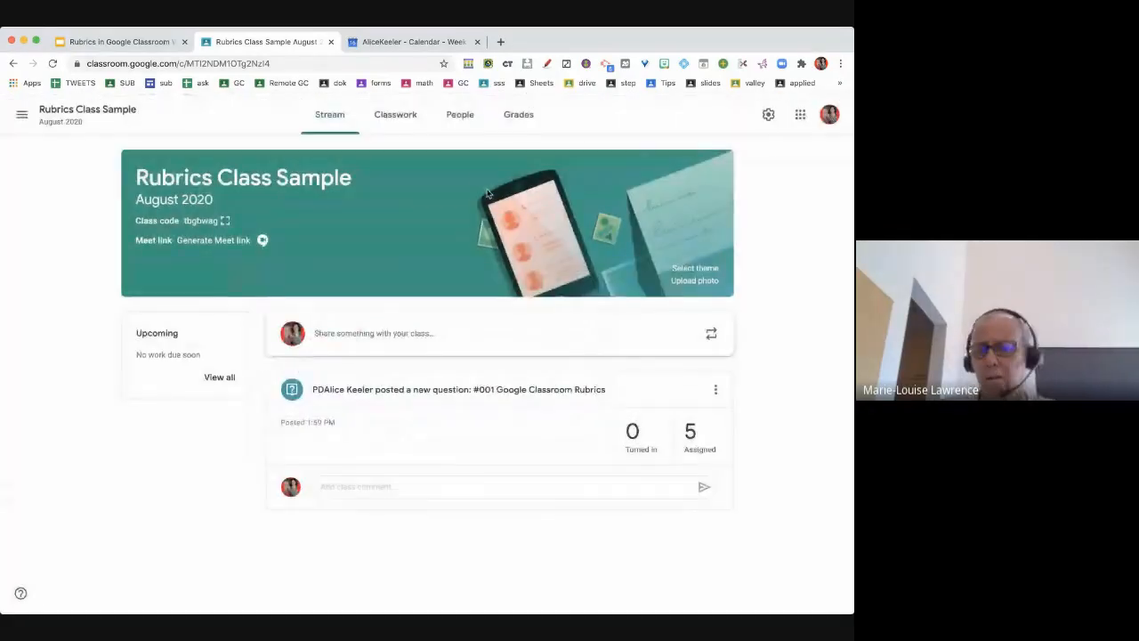
- View Classwork, expand the #001 Rubrics question, then bring the ENGLISH SPEAKERS - GRADE 5 Stream forward
{"action": "left_click", "coordinate": [407, 125]}
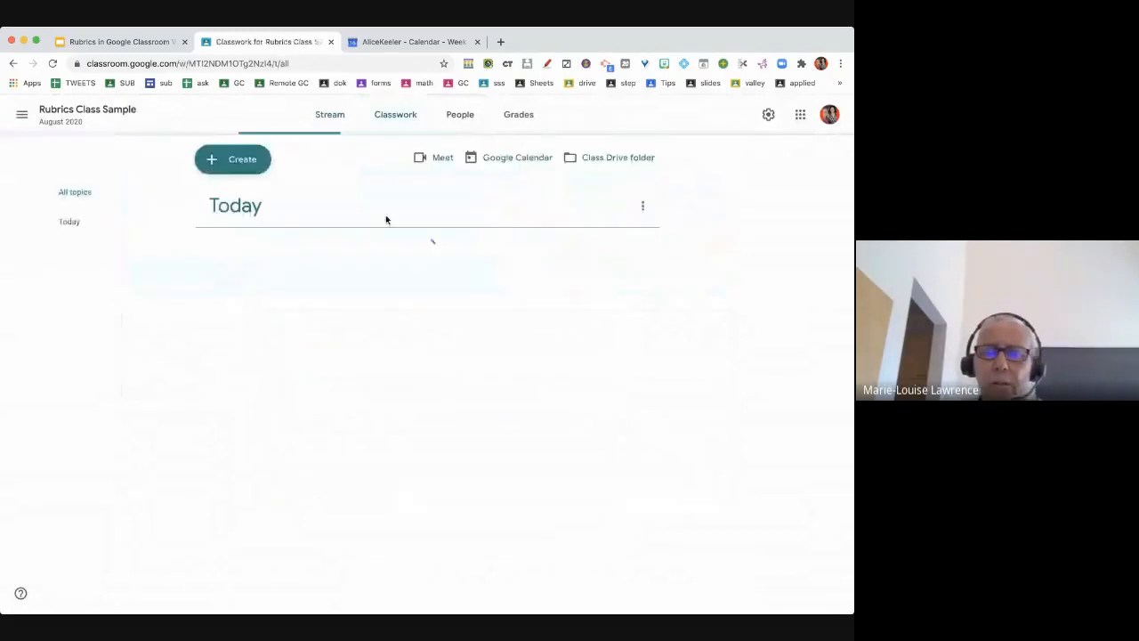
{"action": "left_click", "coordinate": [358, 258]}
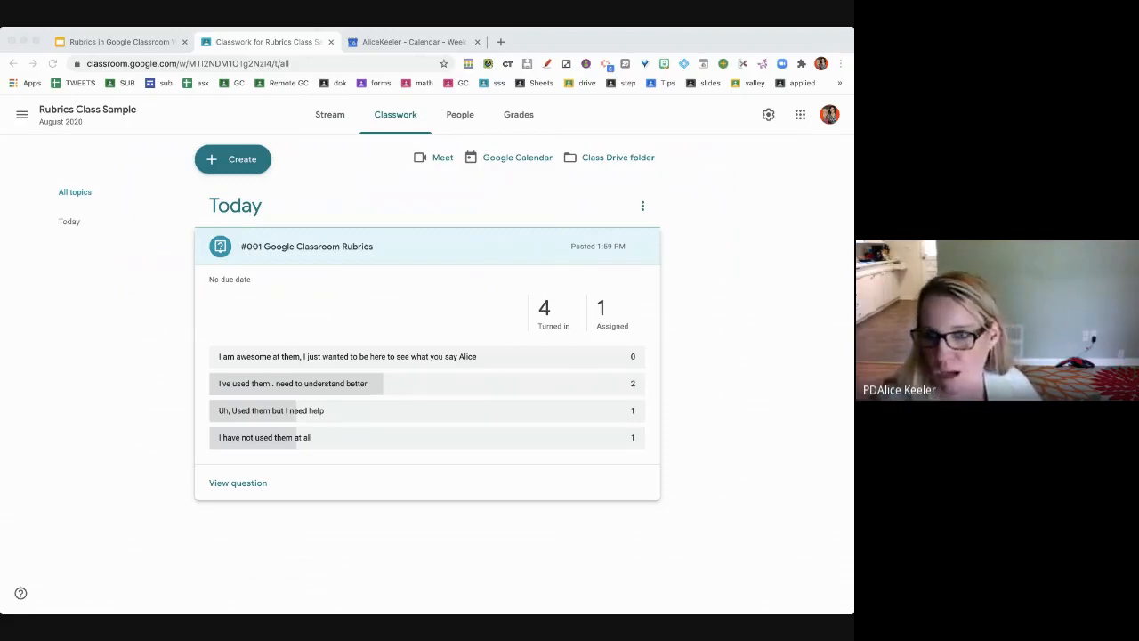
{"action": "left_click", "coordinate": [474, 538]}
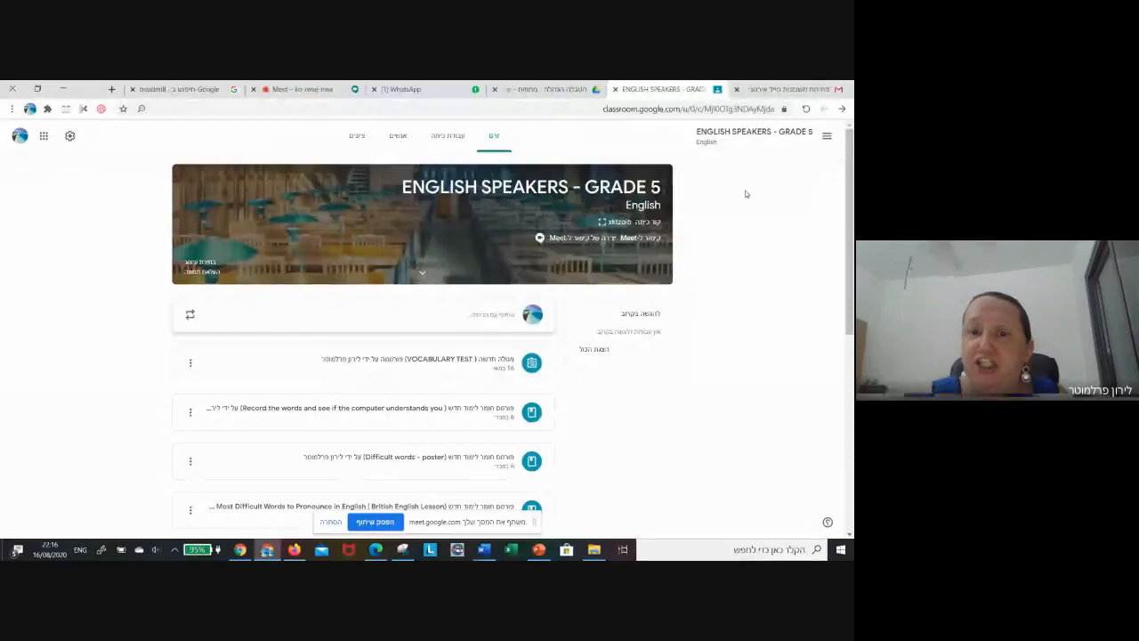
- Copy the invite link from the ENGLISH SPEAKERS - GRADE 5 class settings
{"action": "left_click", "coordinate": [70, 138]}
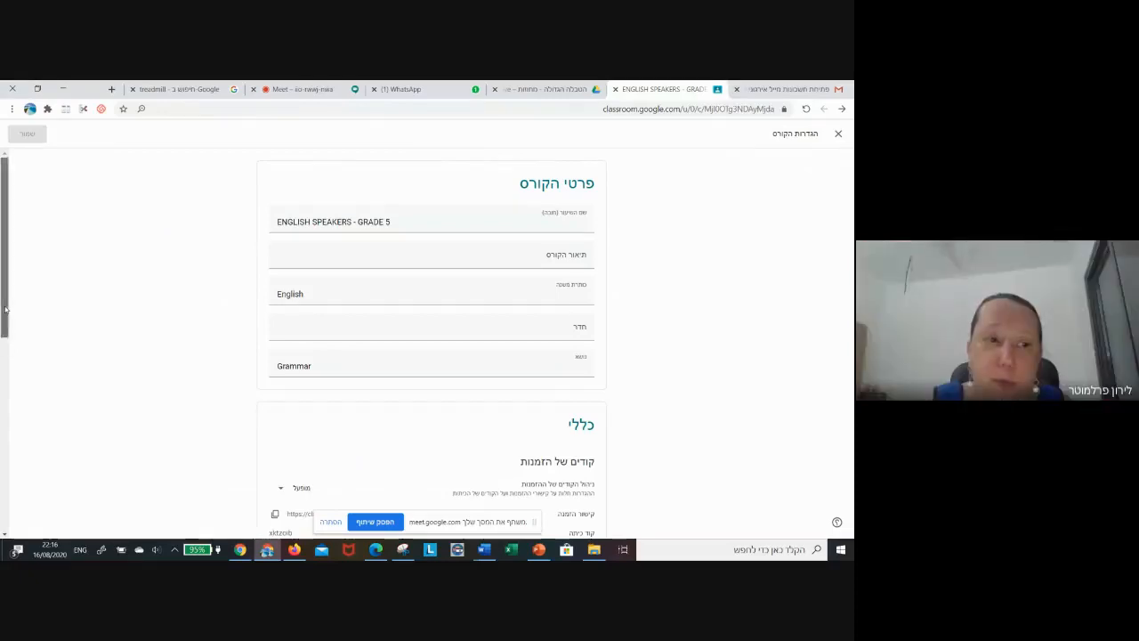
{"action": "left_click_drag", "start_coordinate": [4, 303], "coordinate": [15, 394]}
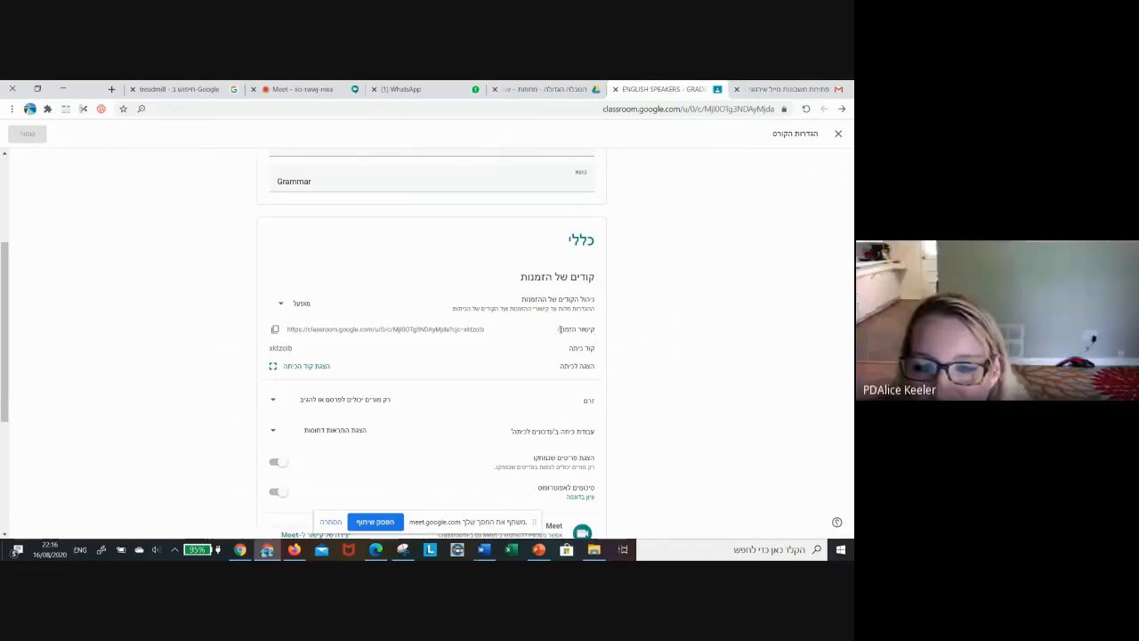
{"action": "left_click", "coordinate": [275, 329]}
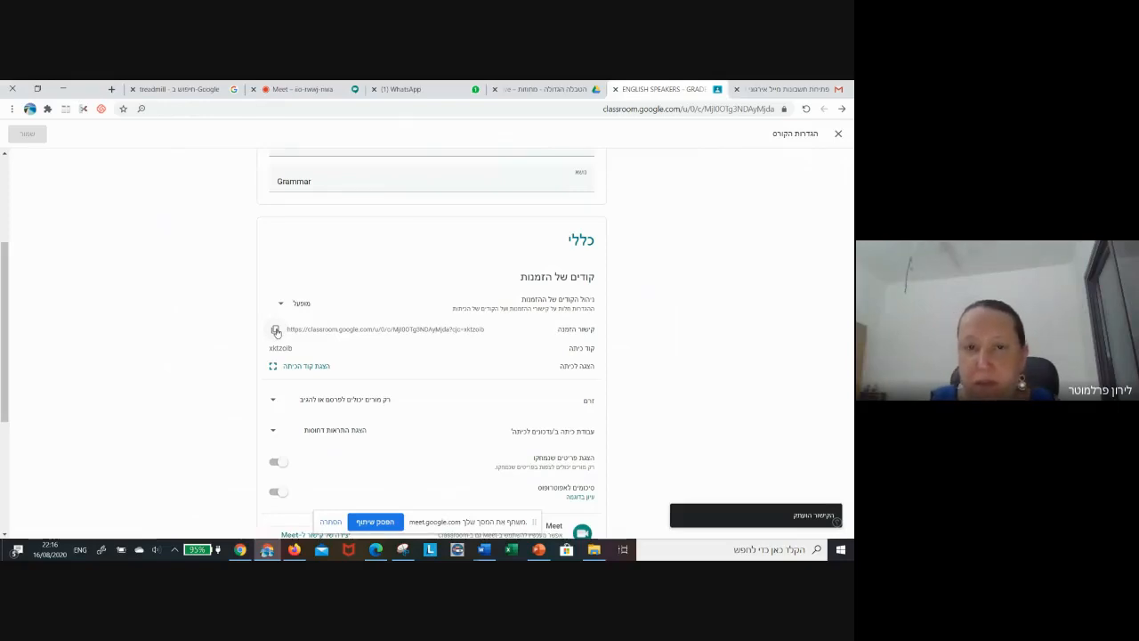
- Machine-translate the Hebrew course settings page into English via Chrome's Translate options
{"action": "right_click", "coordinate": [743, 227]}
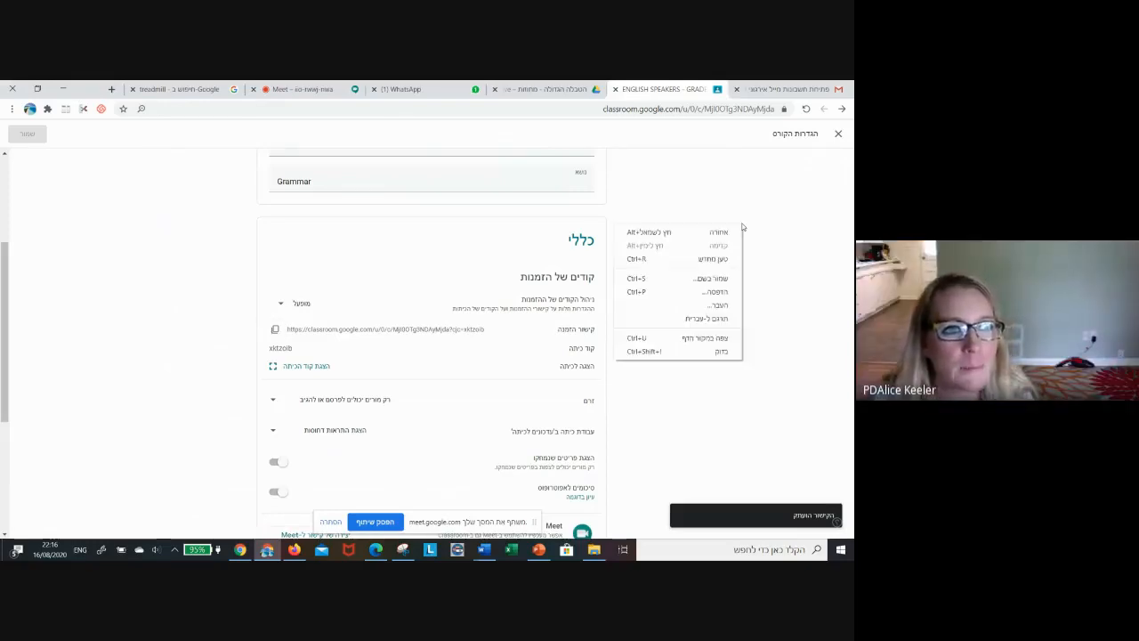
{"action": "left_click", "coordinate": [728, 320]}
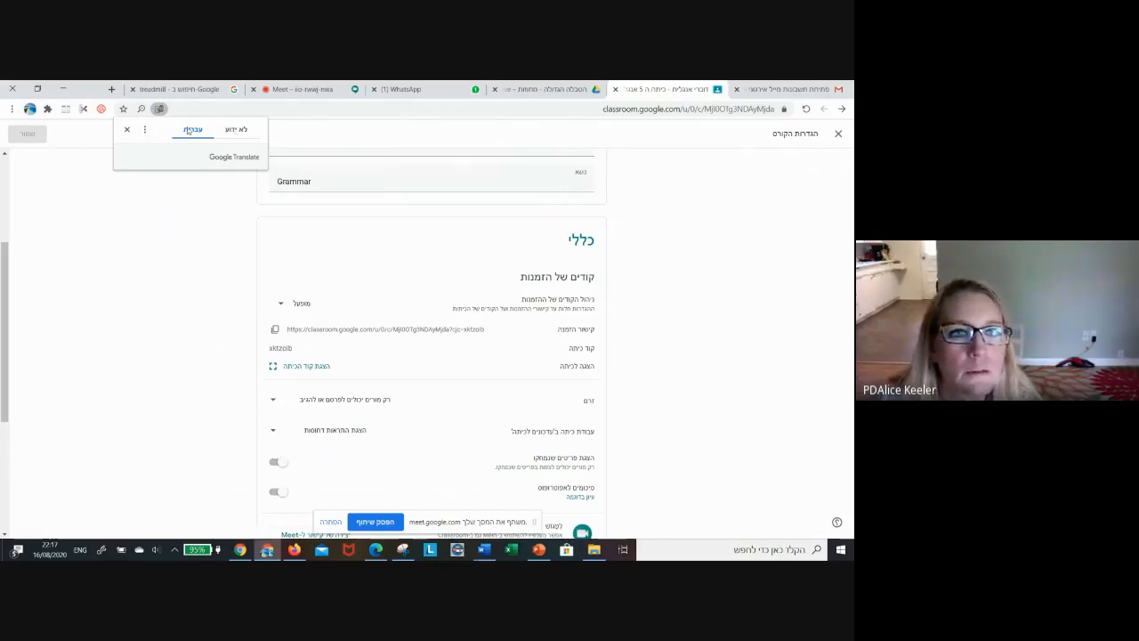
{"action": "left_click", "coordinate": [244, 130]}
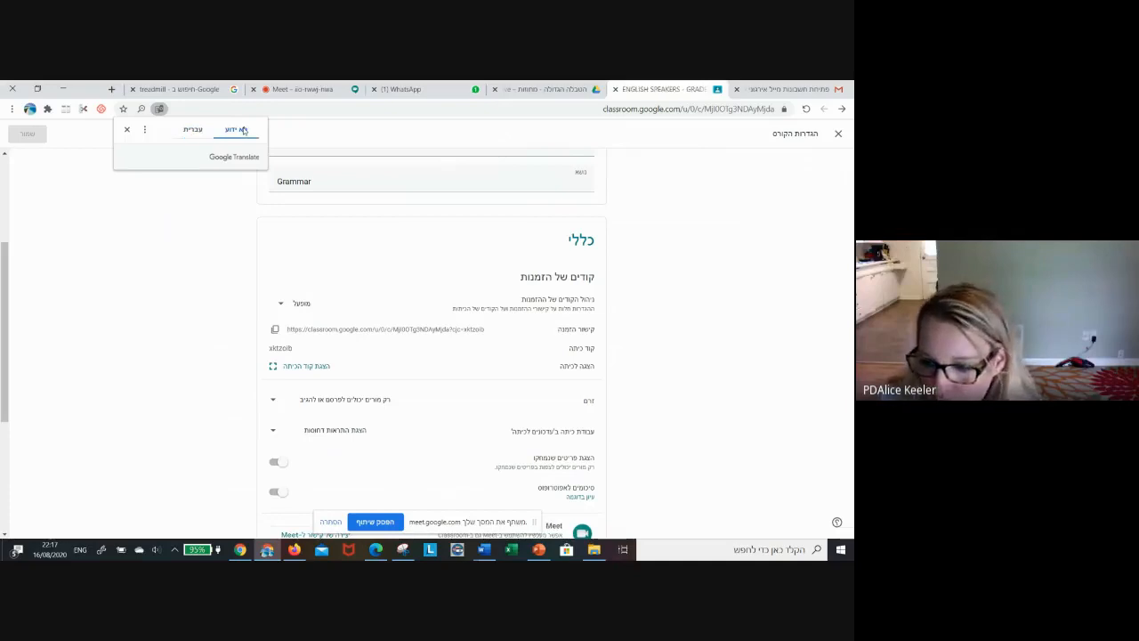
{"action": "left_click", "coordinate": [144, 129]}
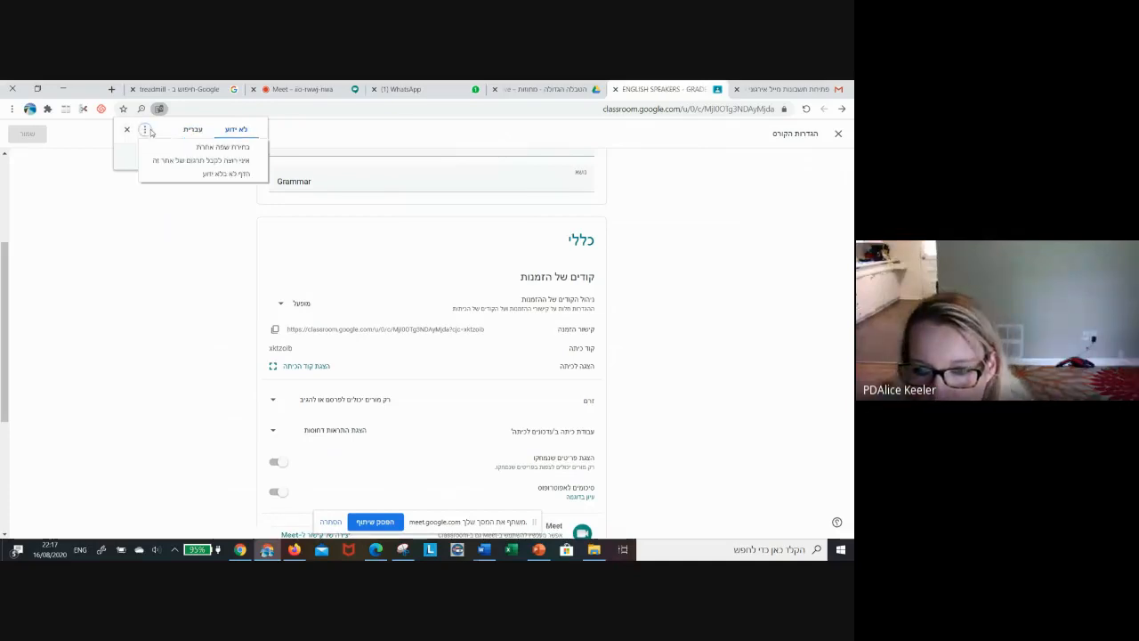
{"action": "left_click", "coordinate": [194, 151]}
{"action": "left_click", "coordinate": [193, 155]}
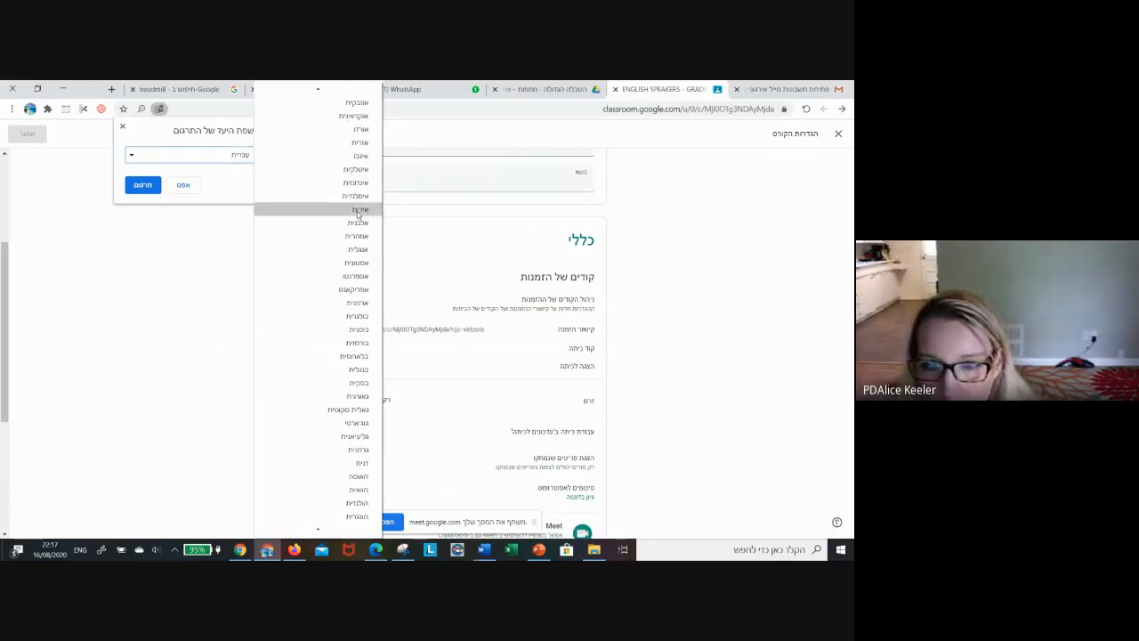
{"action": "left_click", "coordinate": [356, 250]}
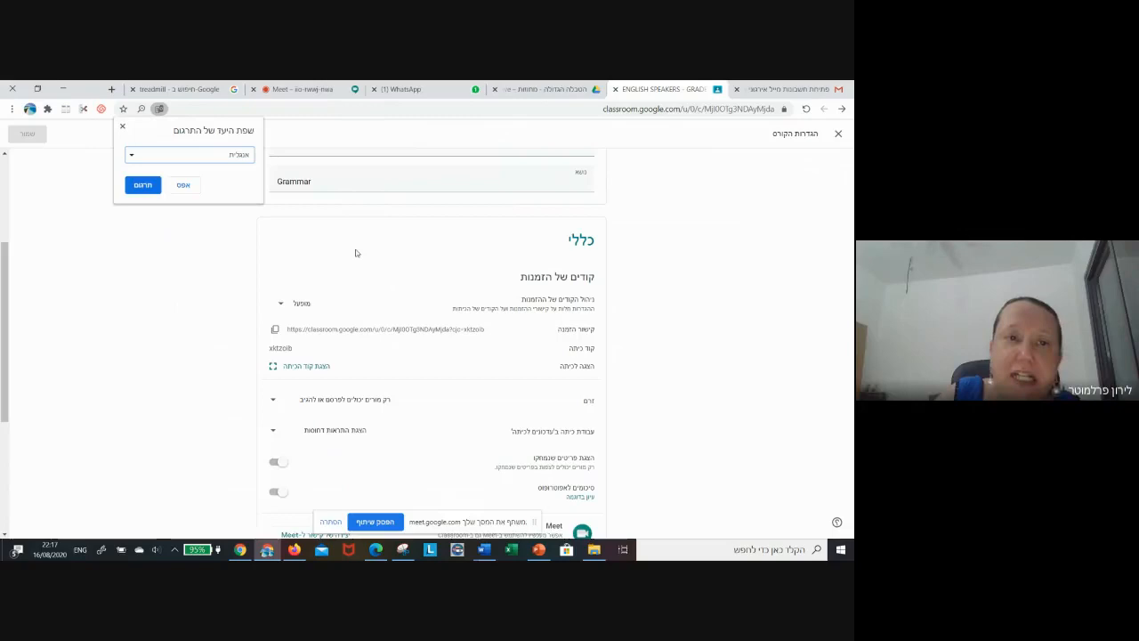
{"action": "left_click", "coordinate": [143, 185]}
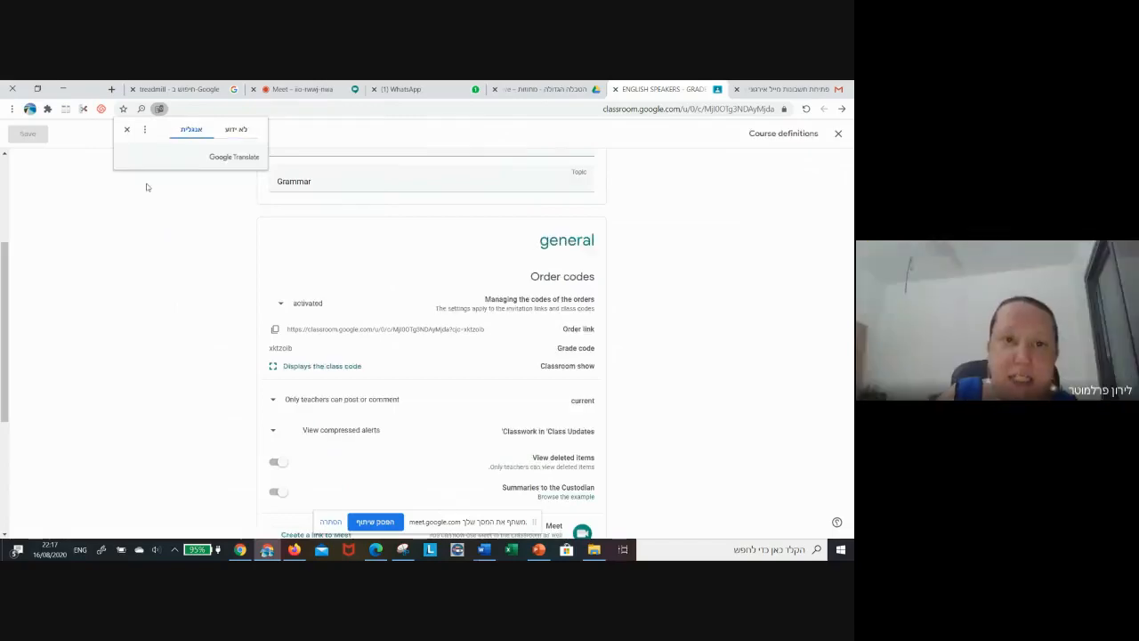
- Close the Translate bubble, copy the invite link again, and switch to the Gmail inbox
{"action": "left_click", "coordinate": [800, 249]}
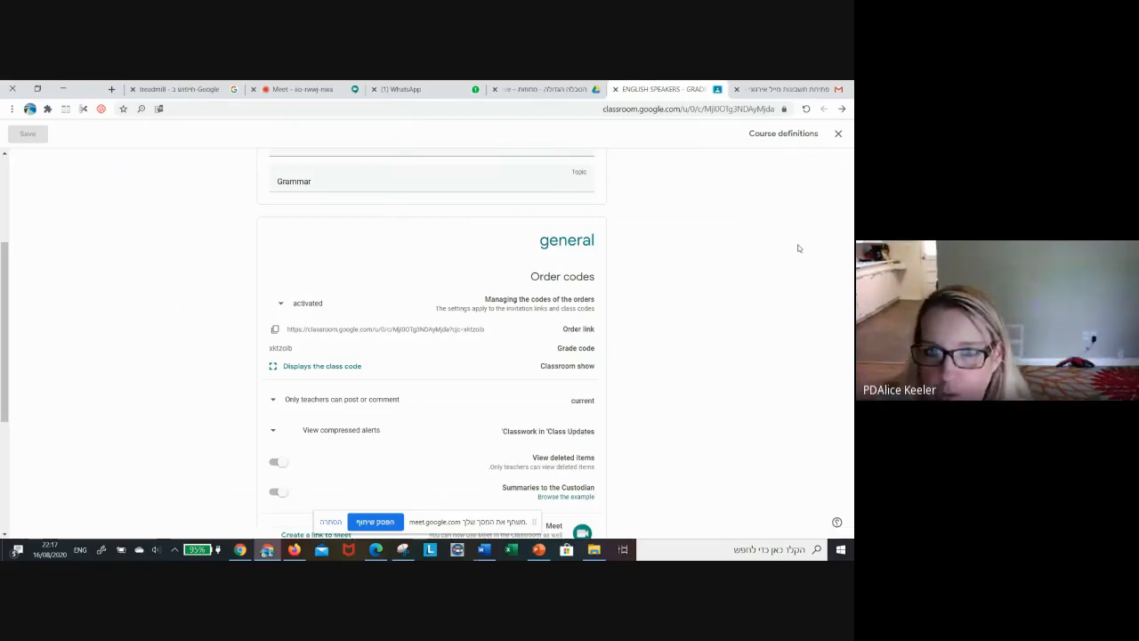
{"action": "left_click", "coordinate": [275, 331]}
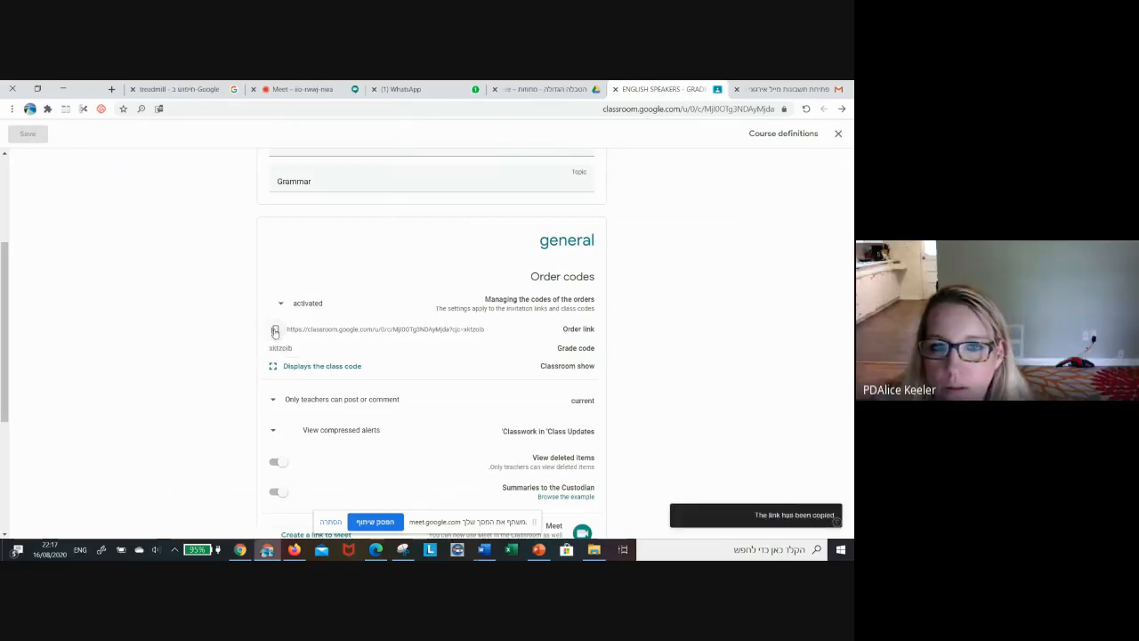
{"action": "left_click", "coordinate": [788, 98]}
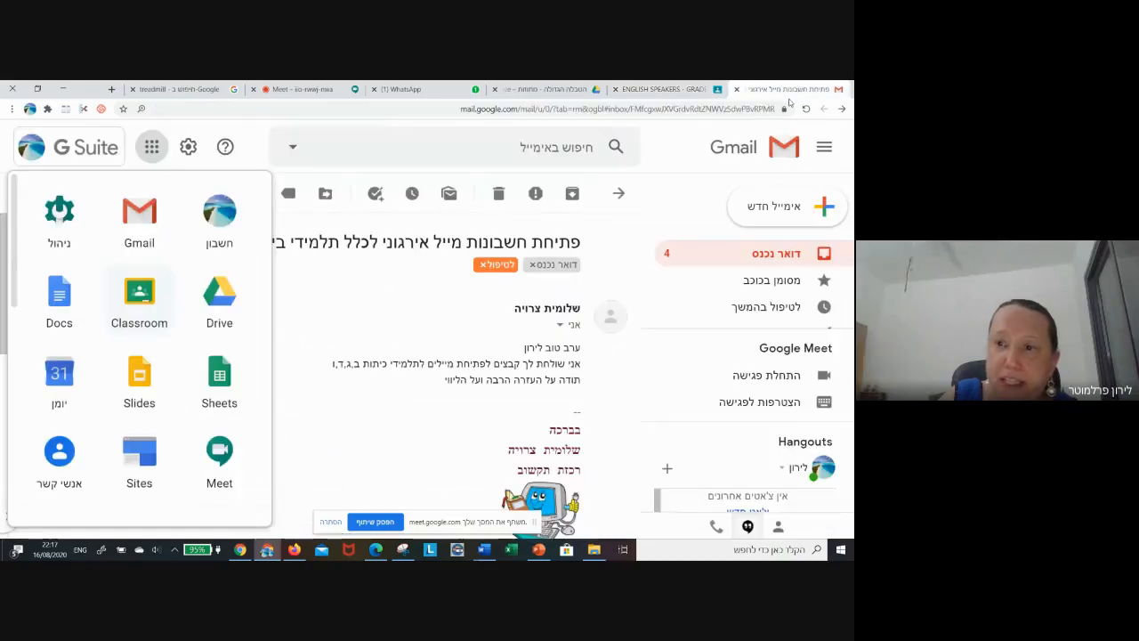
- Start and discard a new Gmail message, then move via WhatsApp to the Google Meet call
{"action": "left_click", "coordinate": [756, 208]}
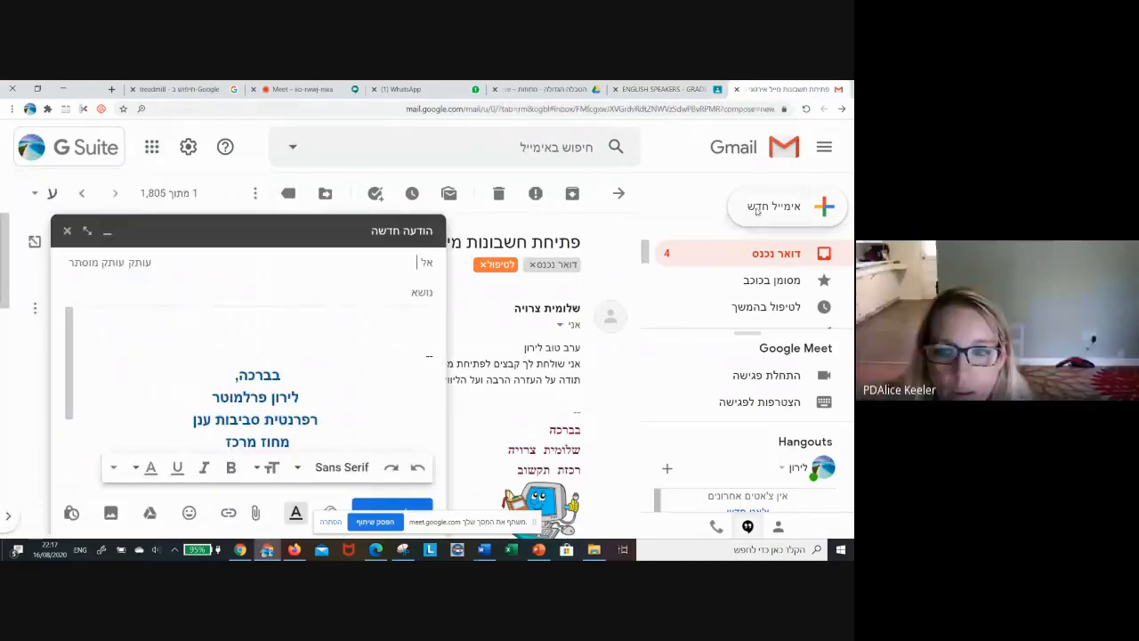
{"action": "left_click", "coordinate": [67, 231]}
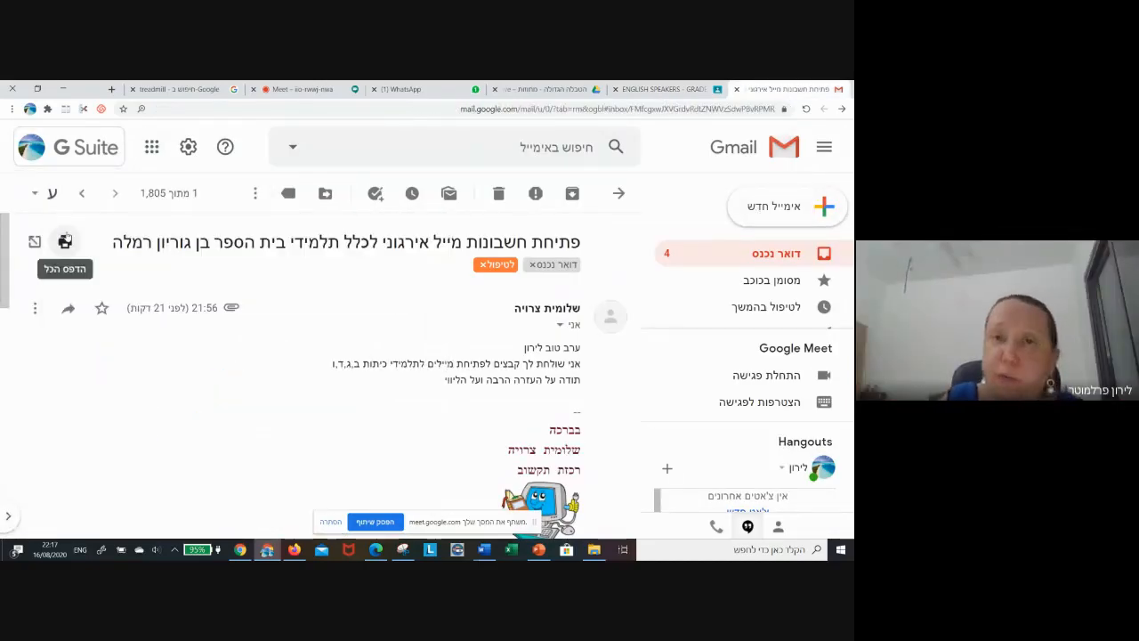
{"action": "left_click", "coordinate": [401, 90]}
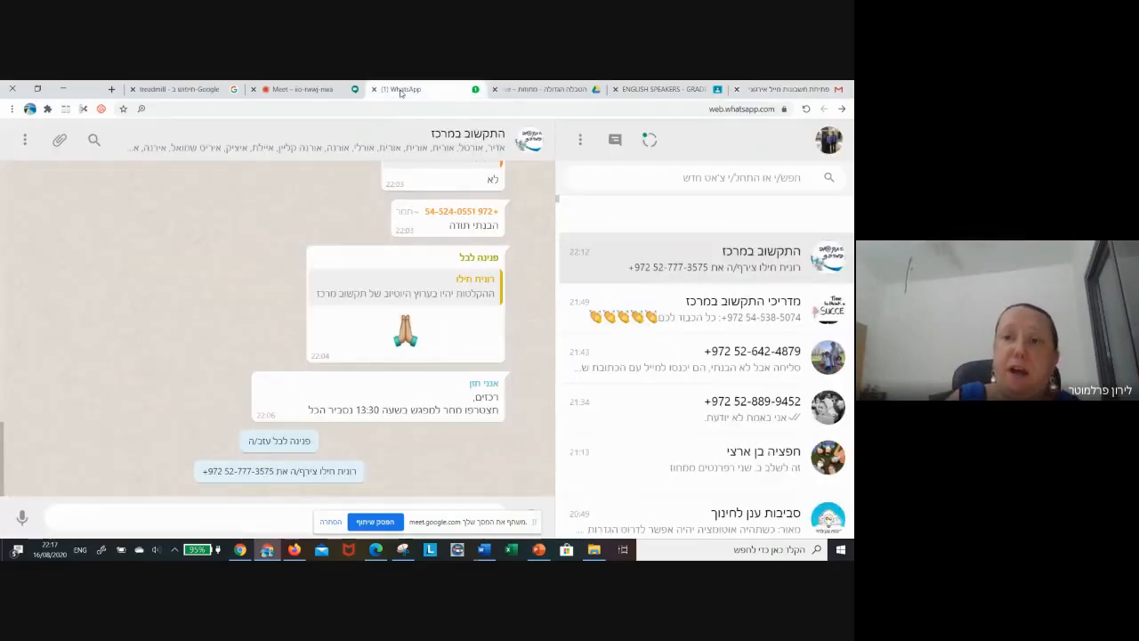
{"action": "left_click", "coordinate": [303, 90]}
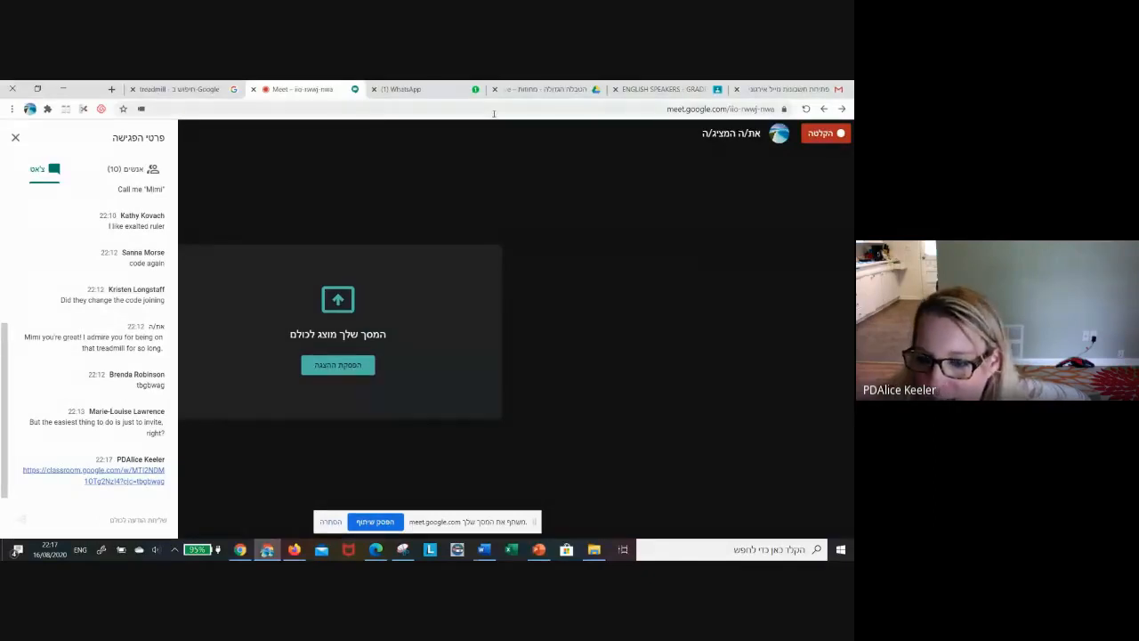
- Dismiss the Meet screen-sharing notice, return to the Meet call, and hide Chrome's sharing bar
{"action": "left_click", "coordinate": [634, 90]}
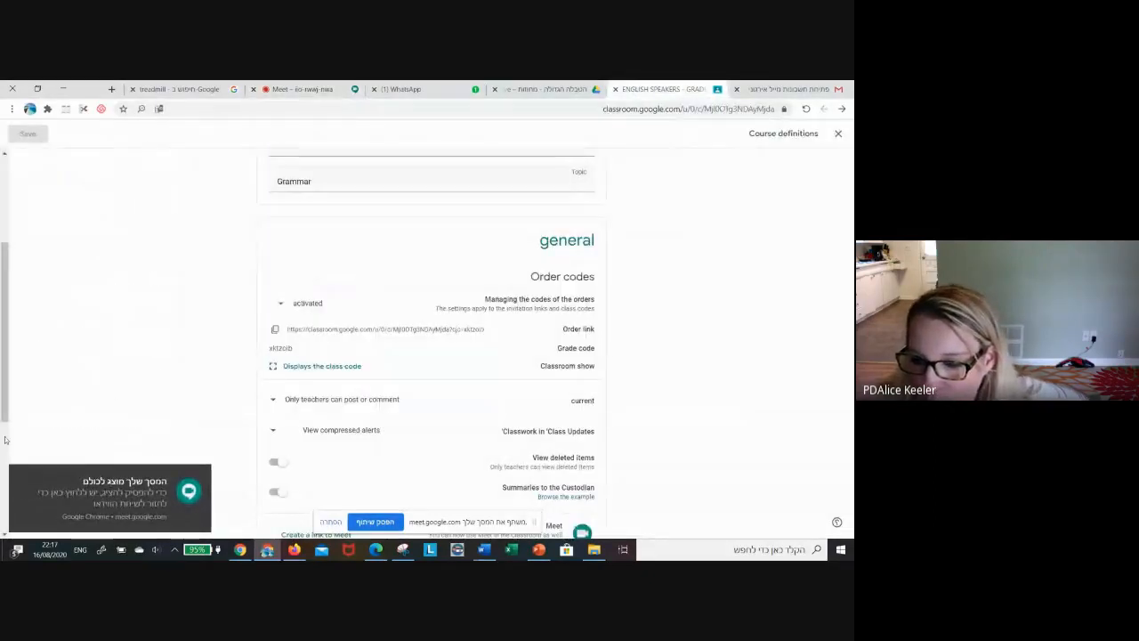
{"action": "left_click", "coordinate": [19, 476]}
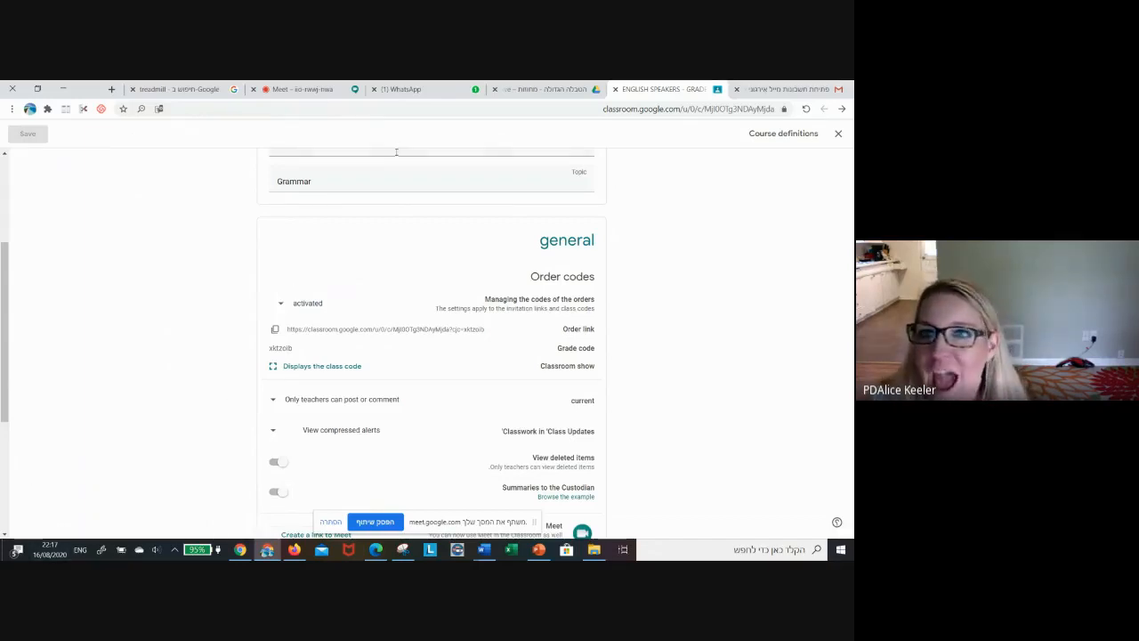
{"action": "left_click", "coordinate": [320, 92]}
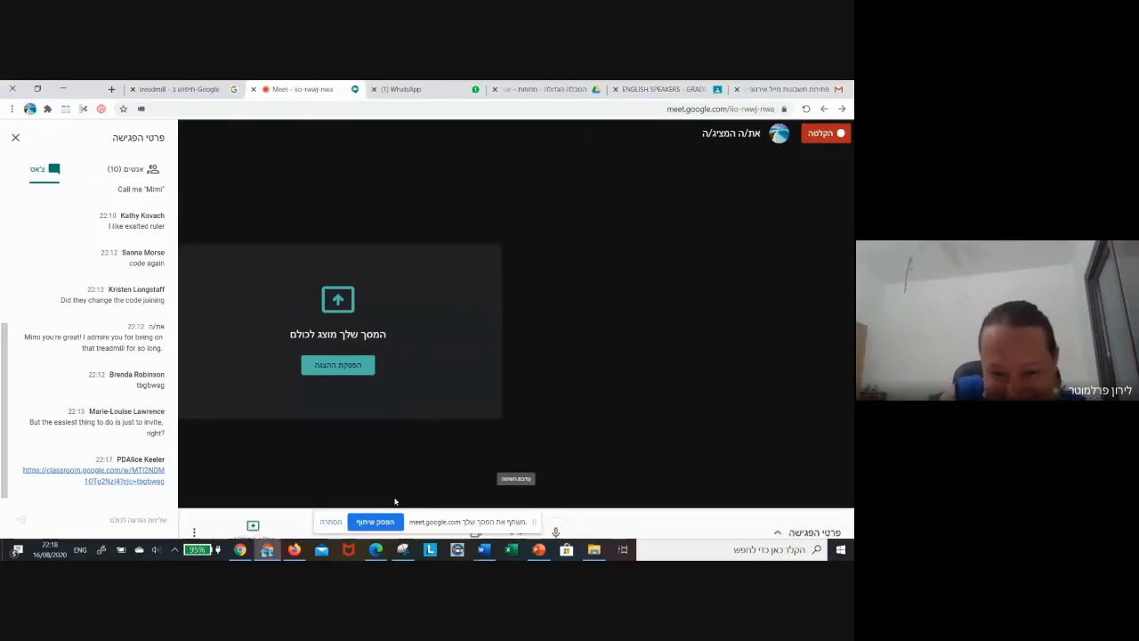
{"action": "left_click", "coordinate": [331, 522]}
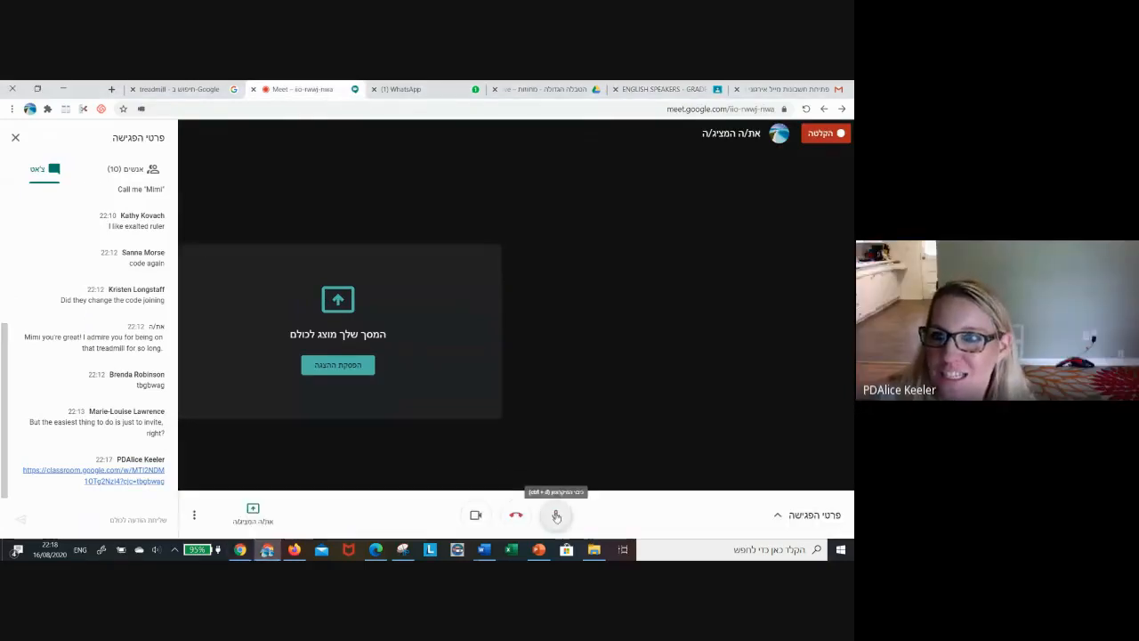
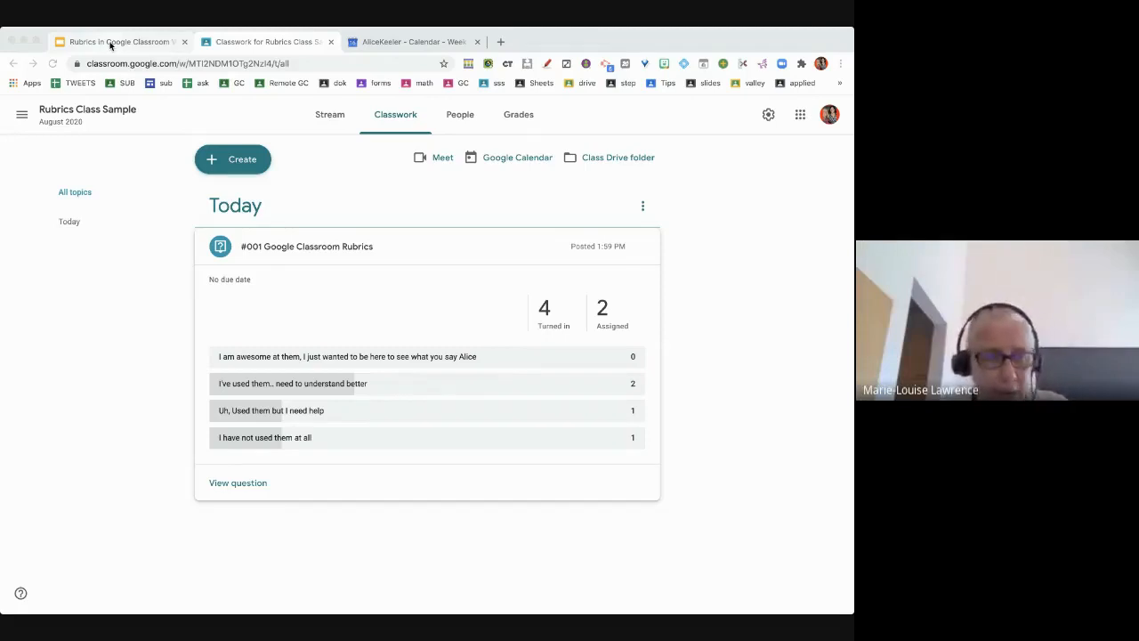
- Switch to the Rubrics in Google Classroom slide deck
{"action": "left_click", "coordinate": [110, 44]}
- View the presentation's title slide, then go back to the class's Classwork page
{"action": "left_click", "coordinate": [84, 187]}
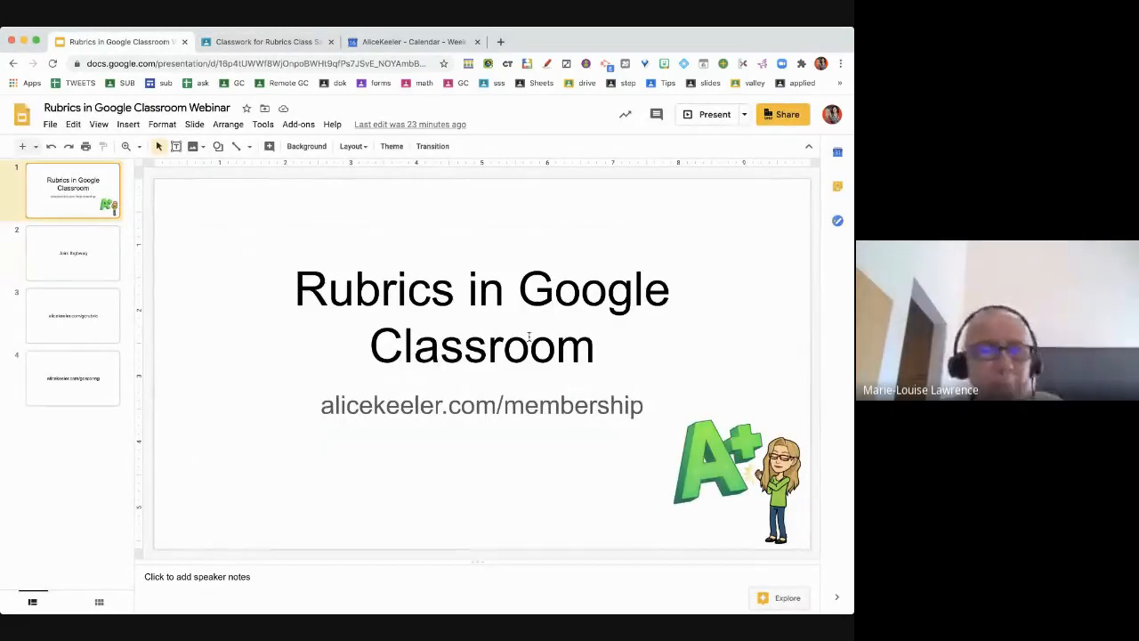
{"action": "left_click", "coordinate": [276, 41]}
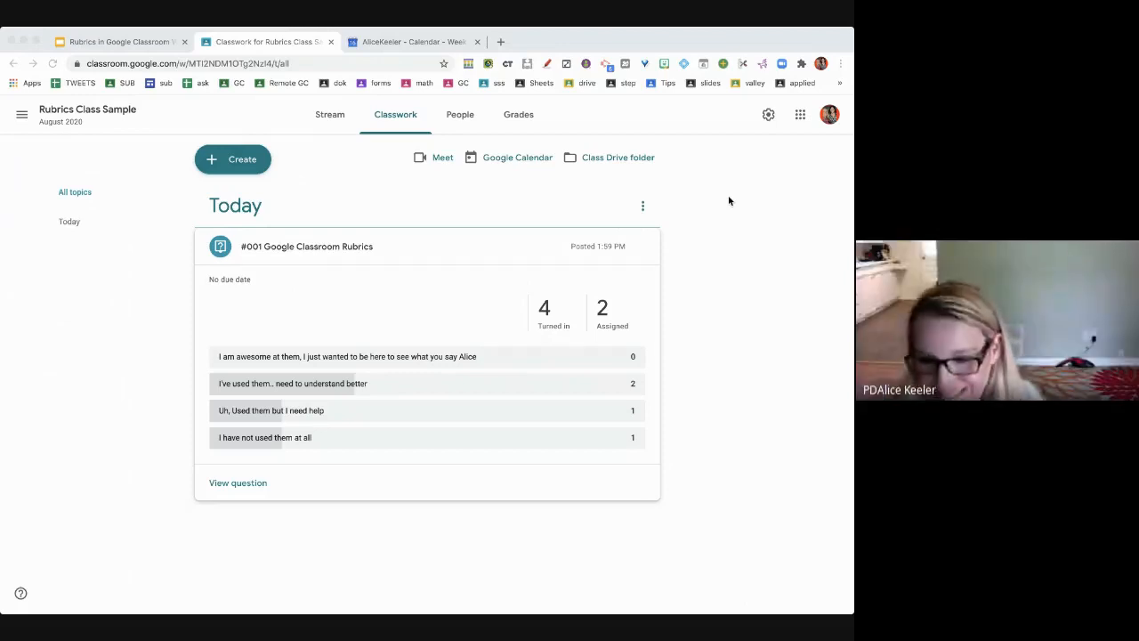
- Start a new assignment titled '#002 Mark as done'
{"action": "left_click", "coordinate": [756, 224]}
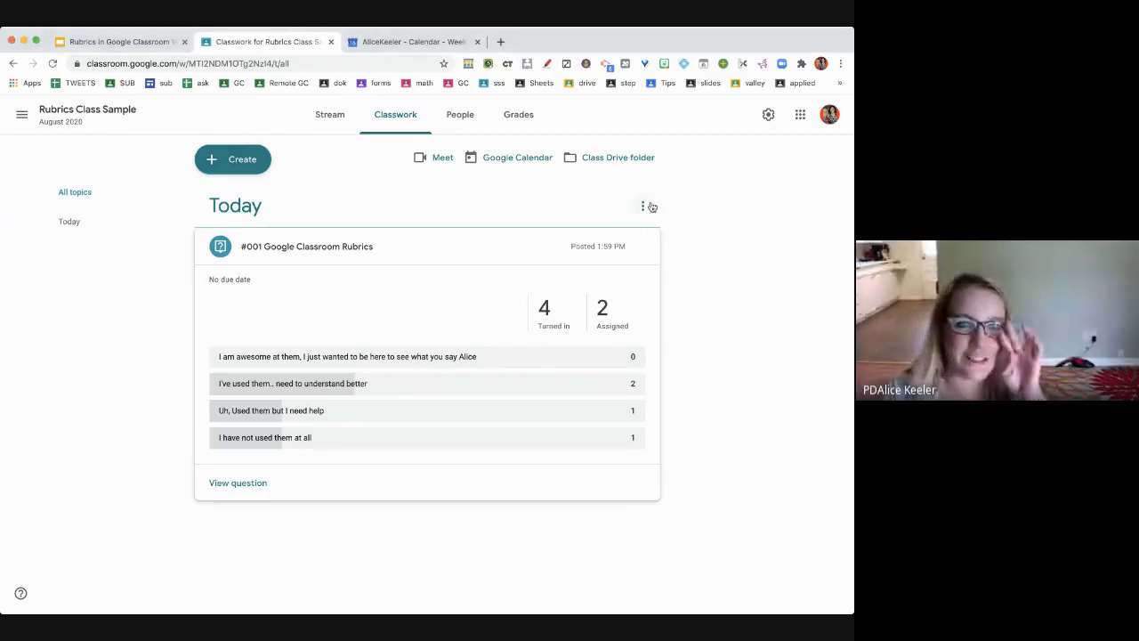
{"action": "left_click", "coordinate": [229, 161]}
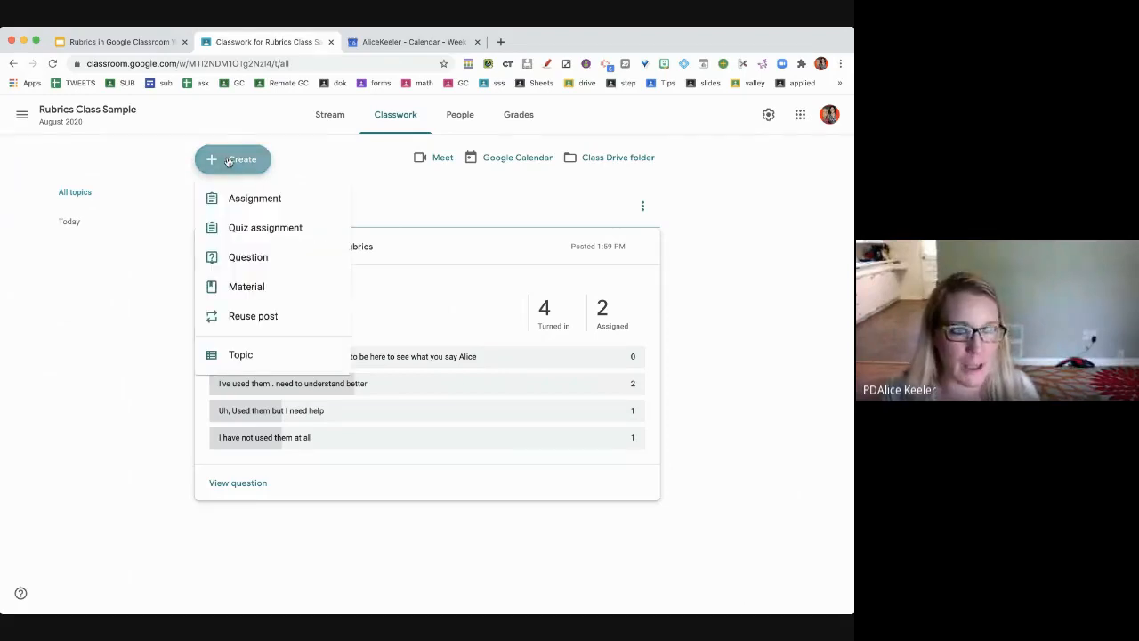
{"action": "left_click", "coordinate": [238, 201]}
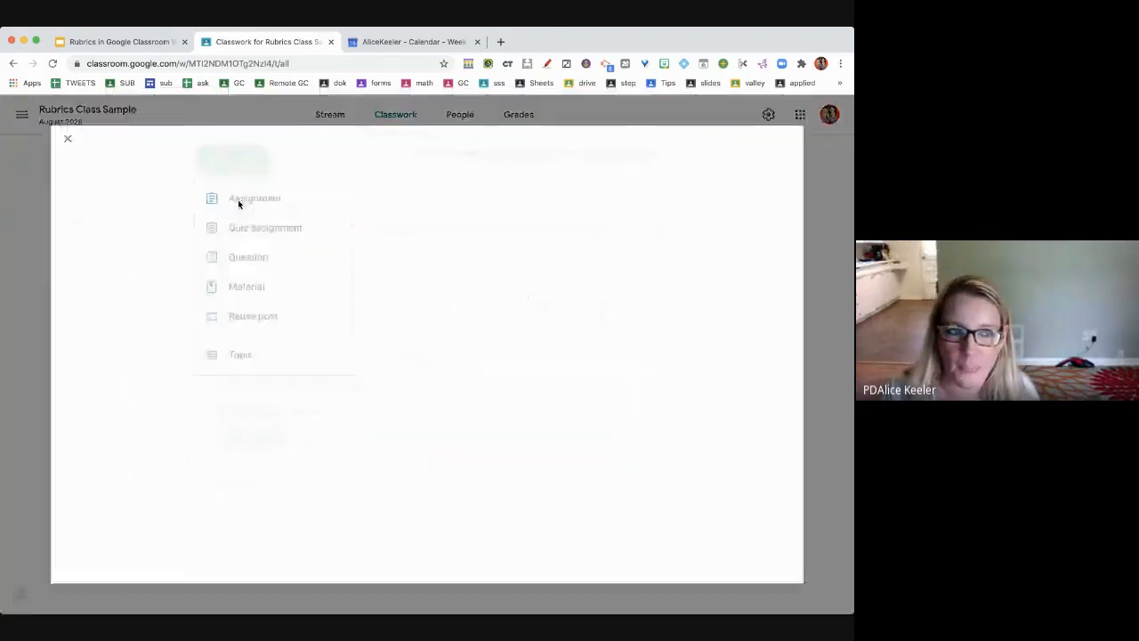
{"action": "double_click", "coordinate": [653, 384]}
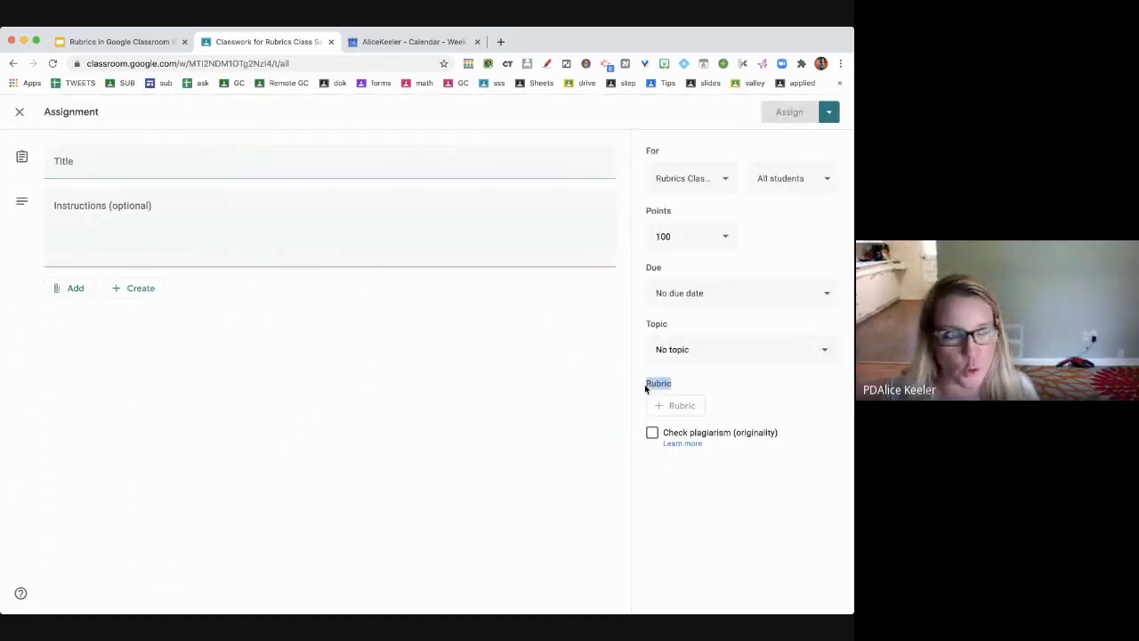
{"action": "left_click", "coordinate": [226, 163]}
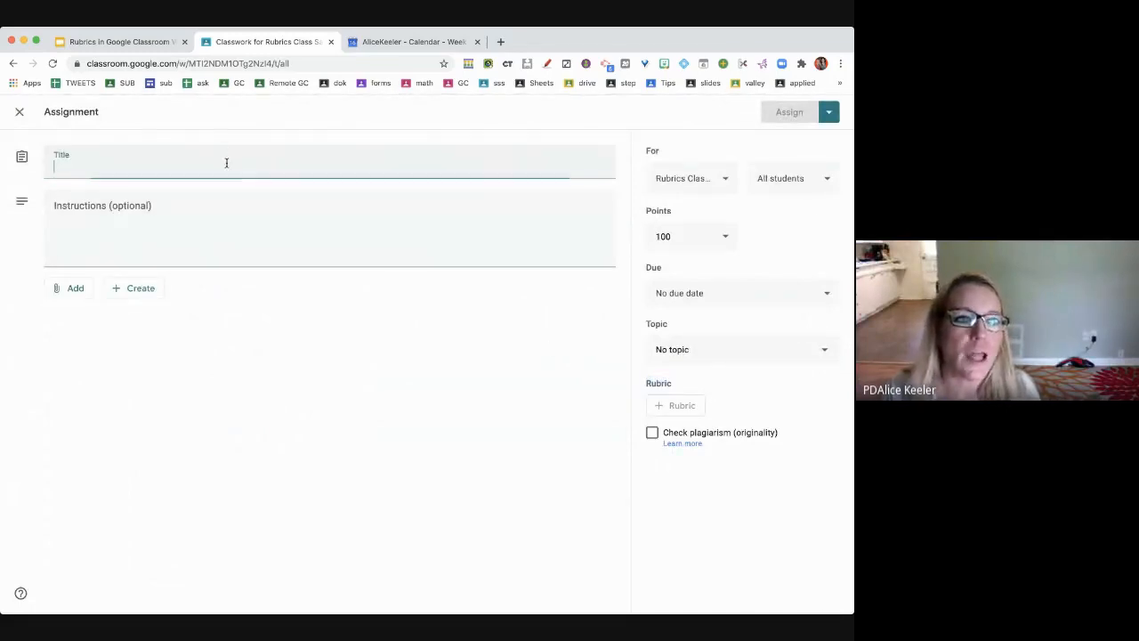
{"action": "type", "text": "#"}
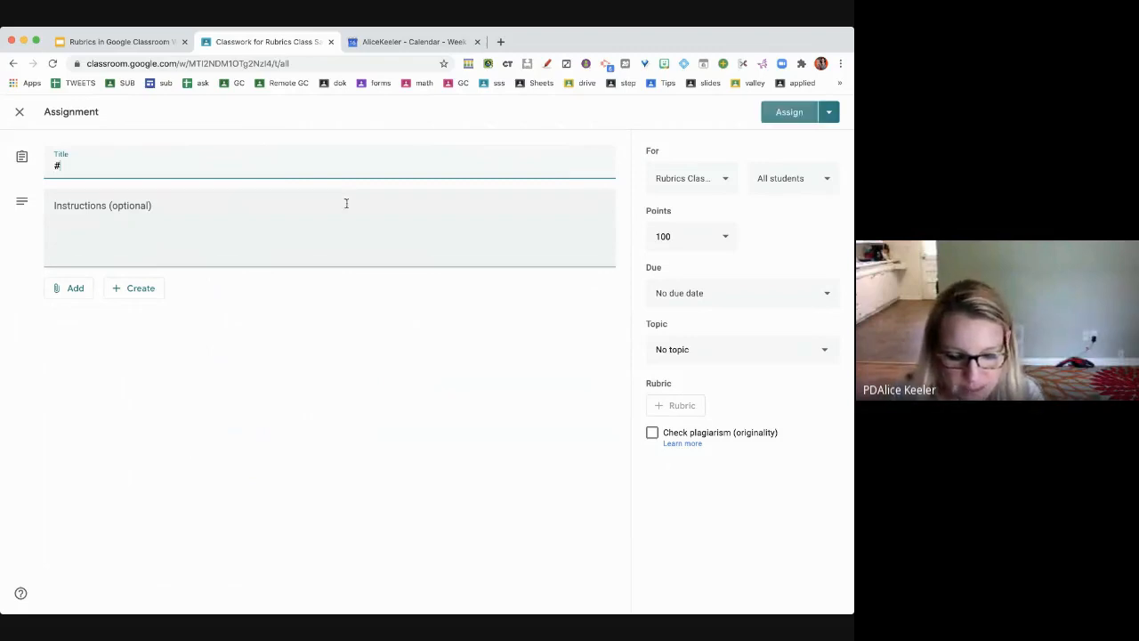
{"action": "type", "text": "002 Mark as done"}
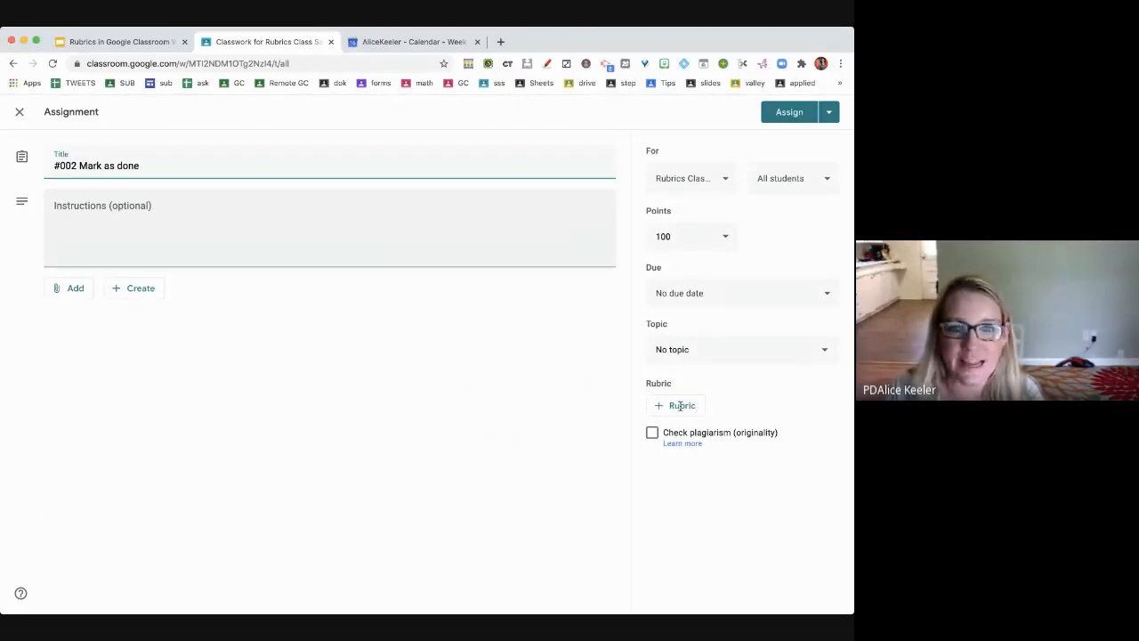
- Leave the instructions empty, file it under the Today topic, and begin a new rubric
{"action": "left_click", "coordinate": [323, 238]}
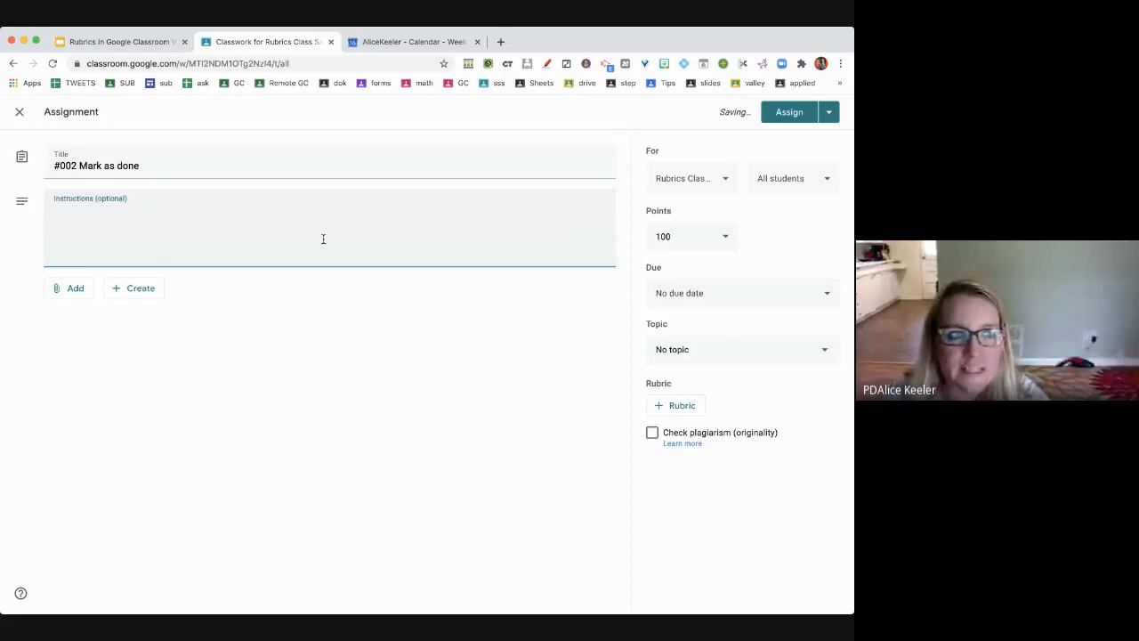
{"action": "type", "text": "vhfg"}
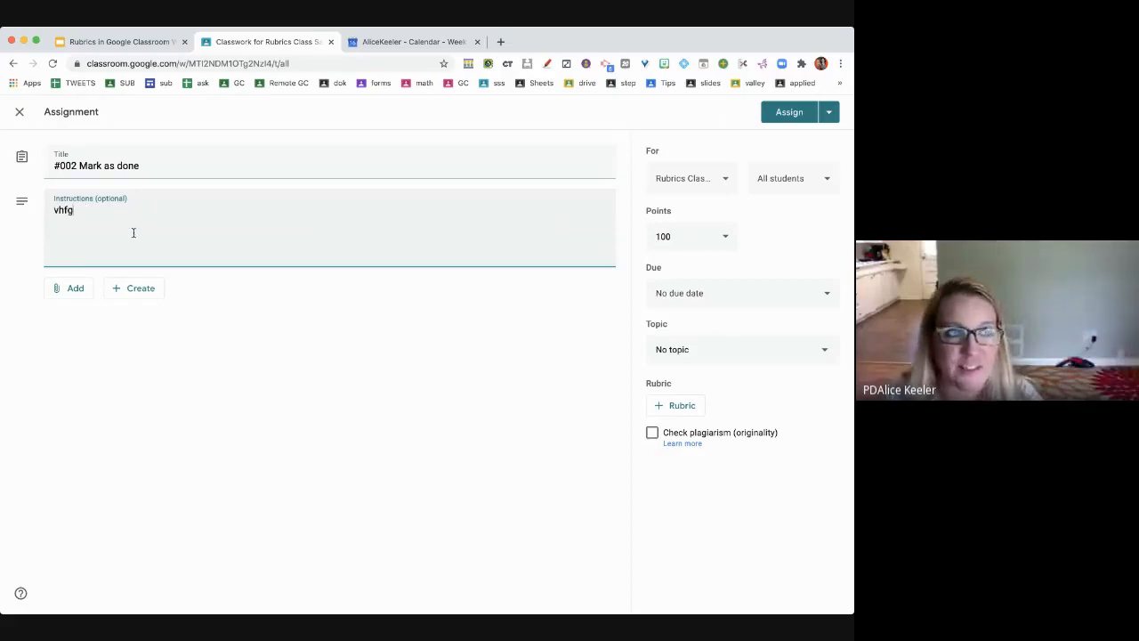
{"action": "key", "text": "BackSpace"}
{"action": "key", "text": "BackSpace"}
{"action": "key", "text": "BackSpace"}
{"action": "key", "text": "BackSpace"}
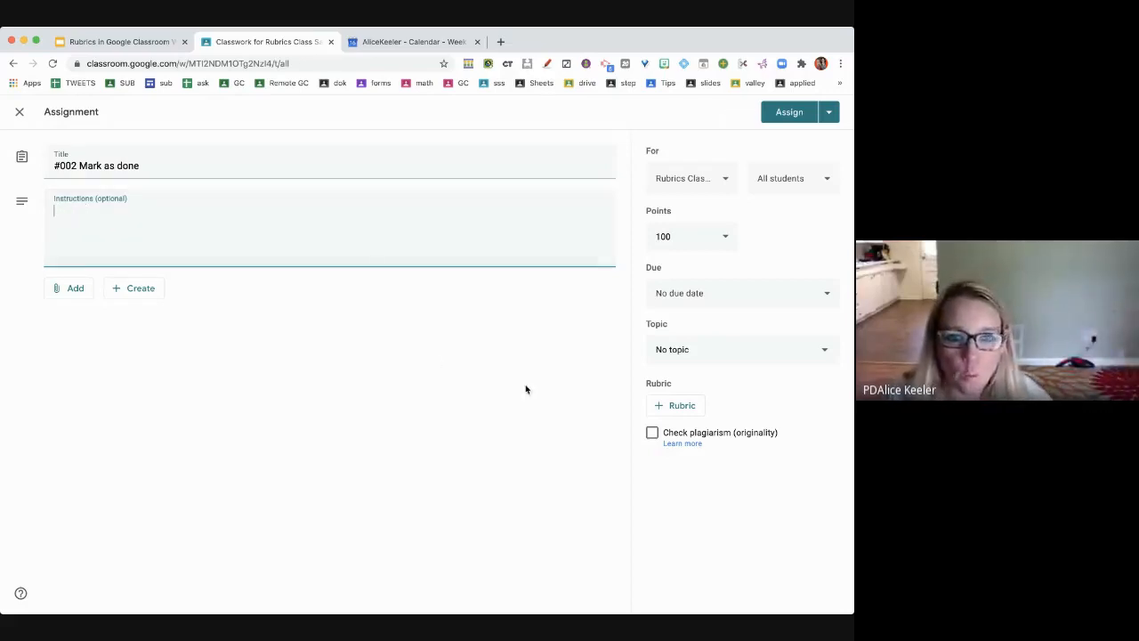
{"action": "left_click", "coordinate": [672, 409]}
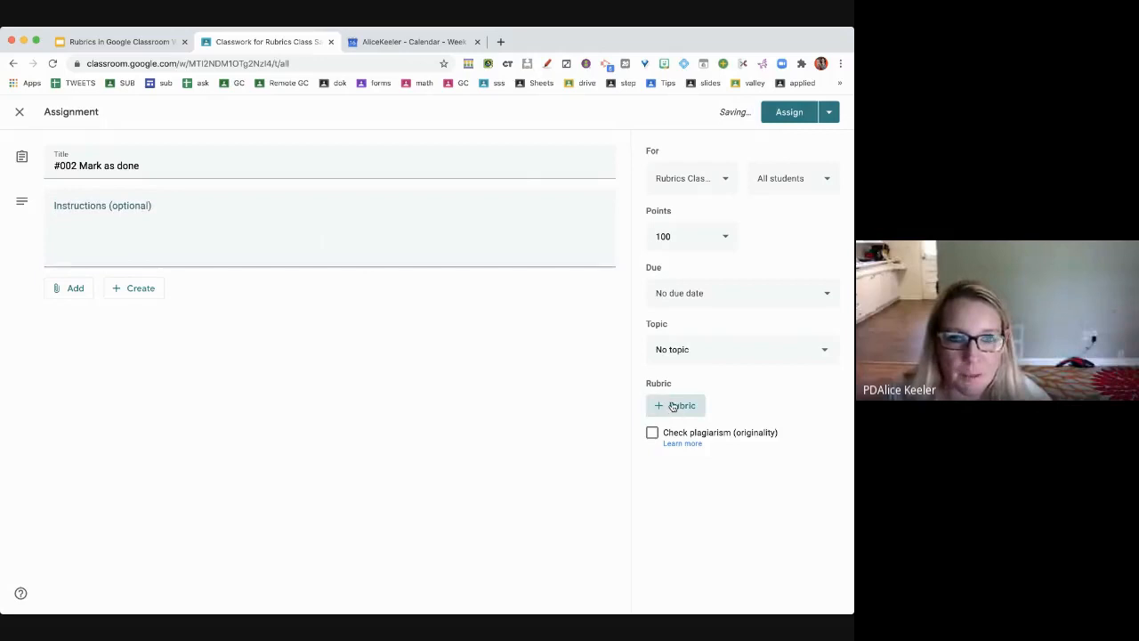
{"action": "left_click", "coordinate": [723, 363]}
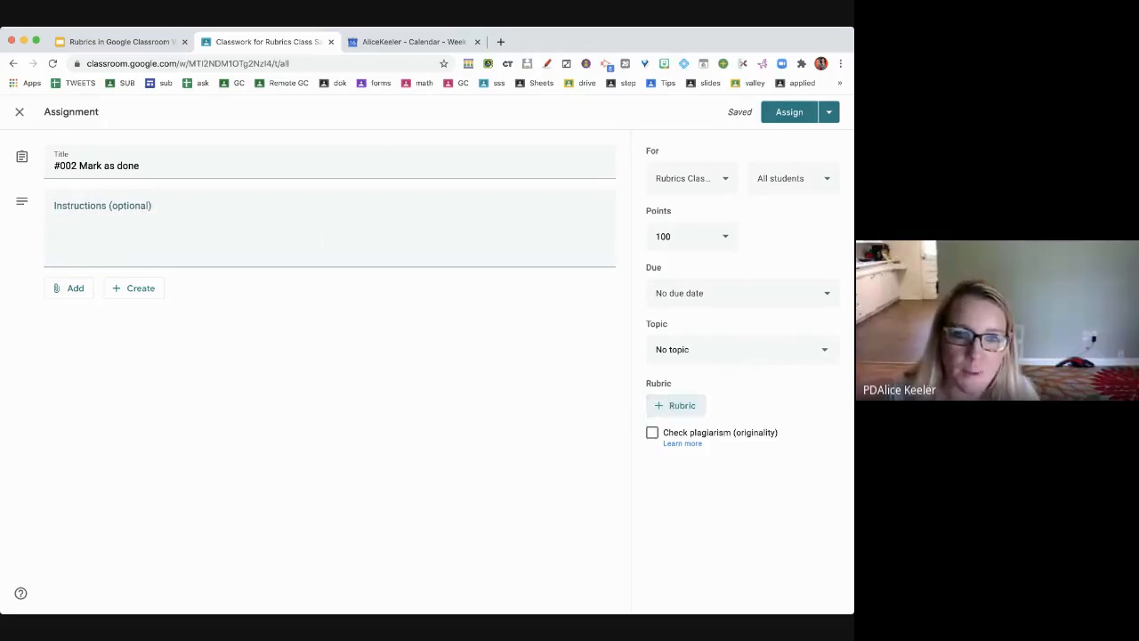
{"action": "left_click", "coordinate": [707, 422]}
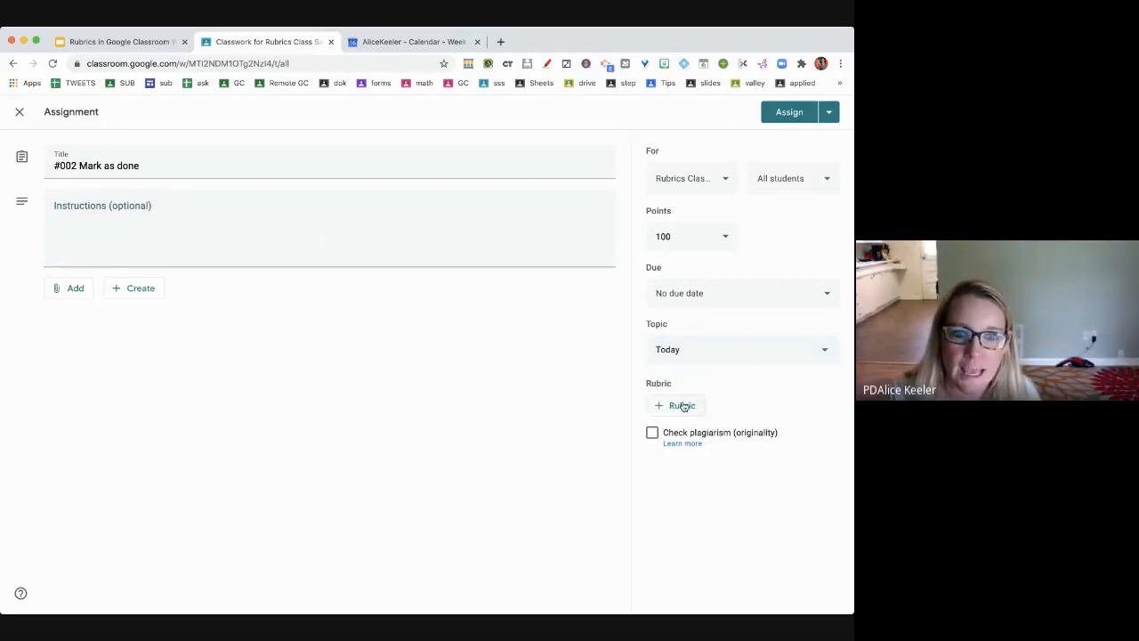
{"action": "left_click", "coordinate": [675, 414]}
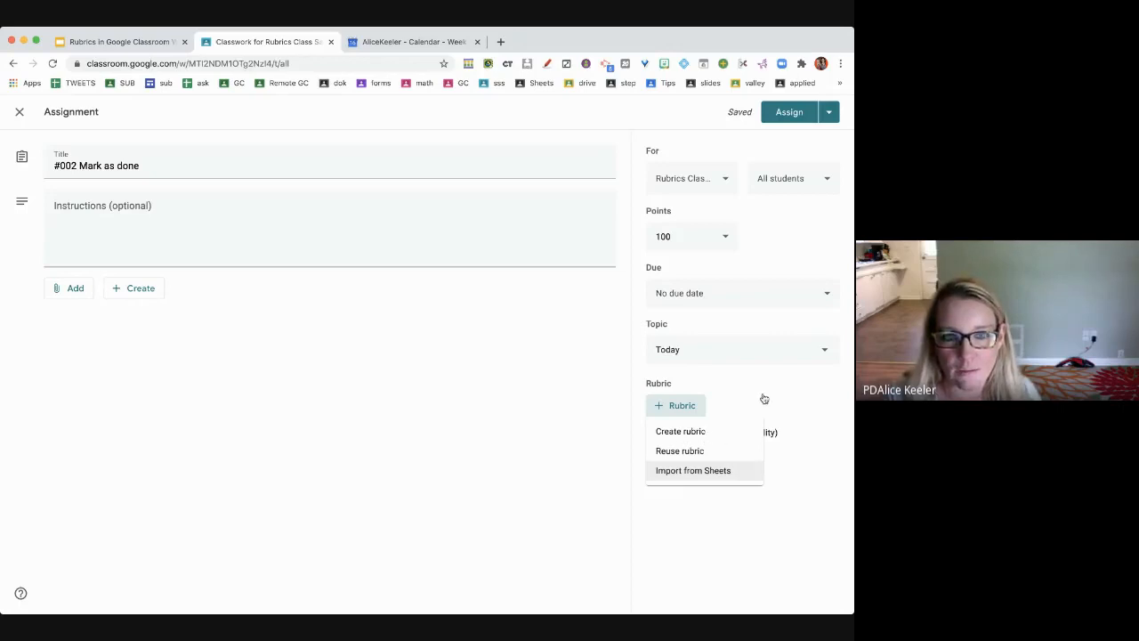
{"action": "left_click", "coordinate": [681, 432]}
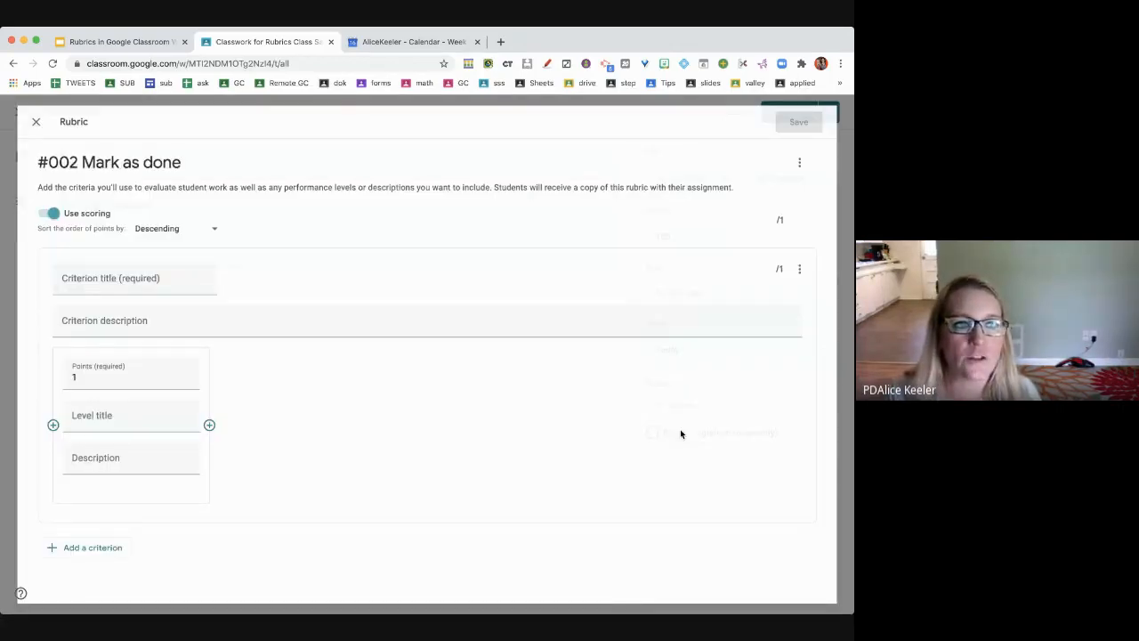
- Switch off Use scoring for the new rubric and confirm
{"action": "left_click", "coordinate": [36, 209]}
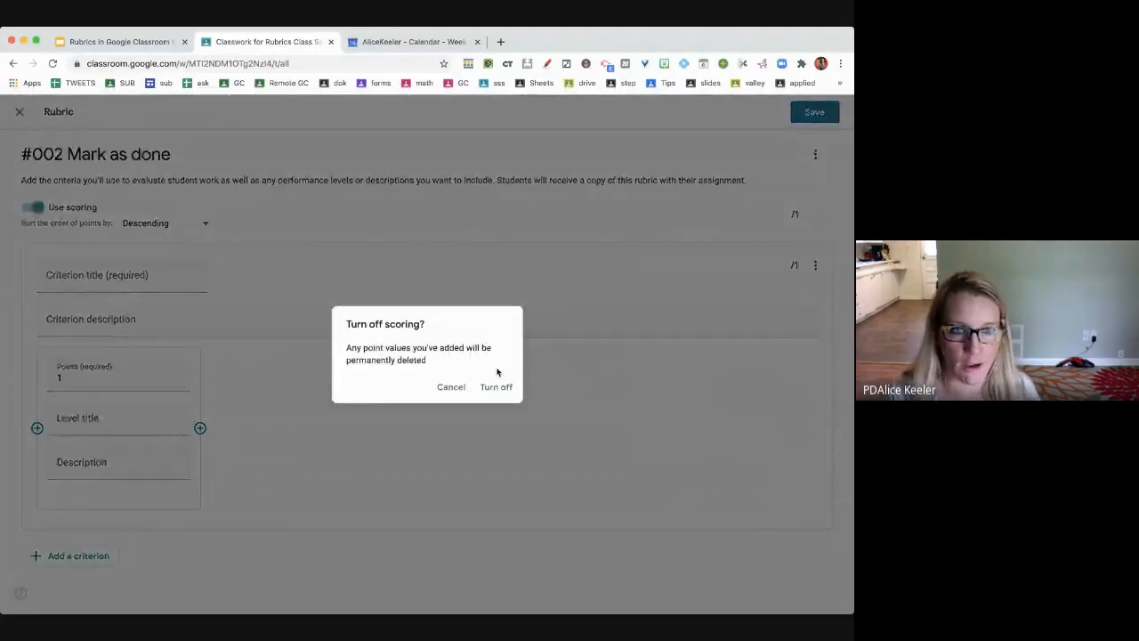
{"action": "left_click", "coordinate": [497, 385]}
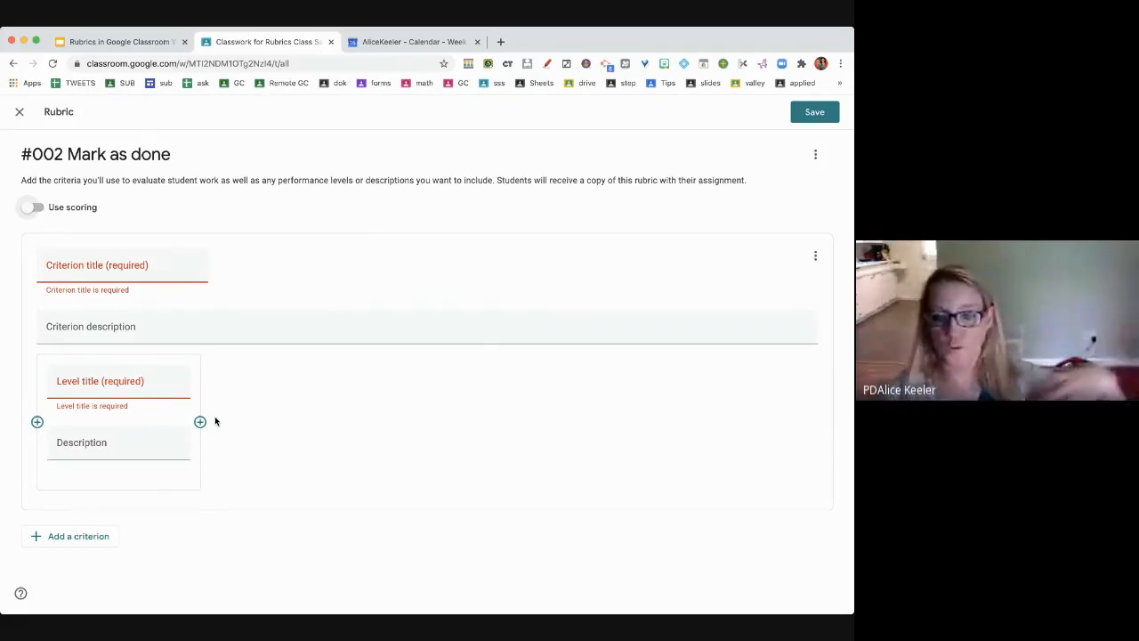
- Draft criterion 'Spells Correctly' with level 'Meets Expectations': 'All the words are spelled correctly'
{"action": "left_click", "coordinate": [165, 274]}
{"action": "type", "text": "S"}
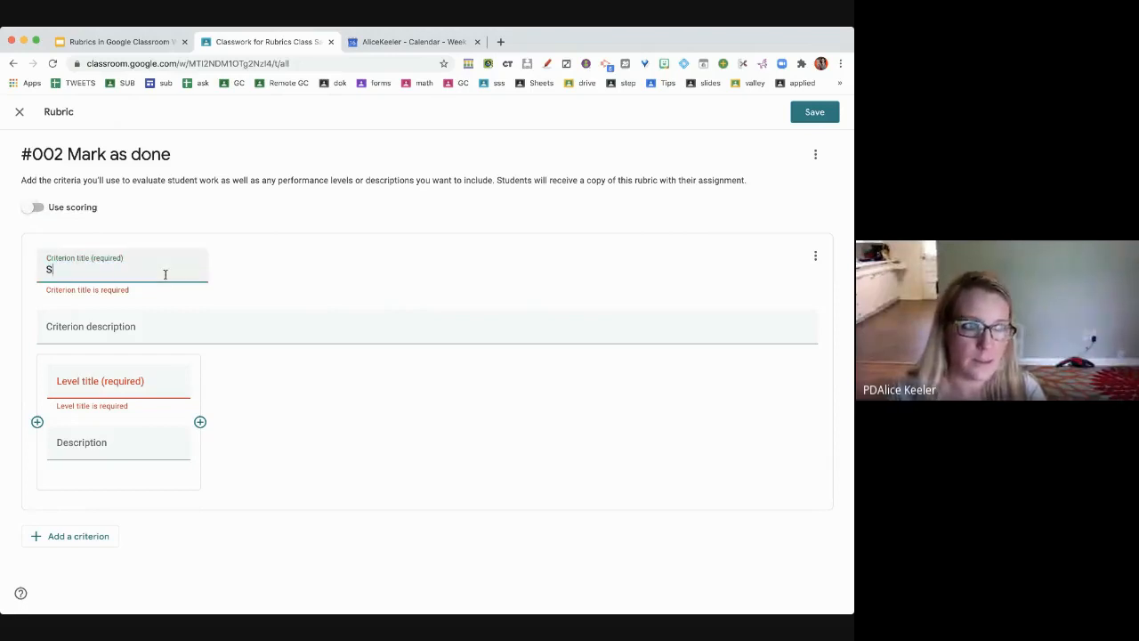
{"action": "type", "text": "pells Co"}
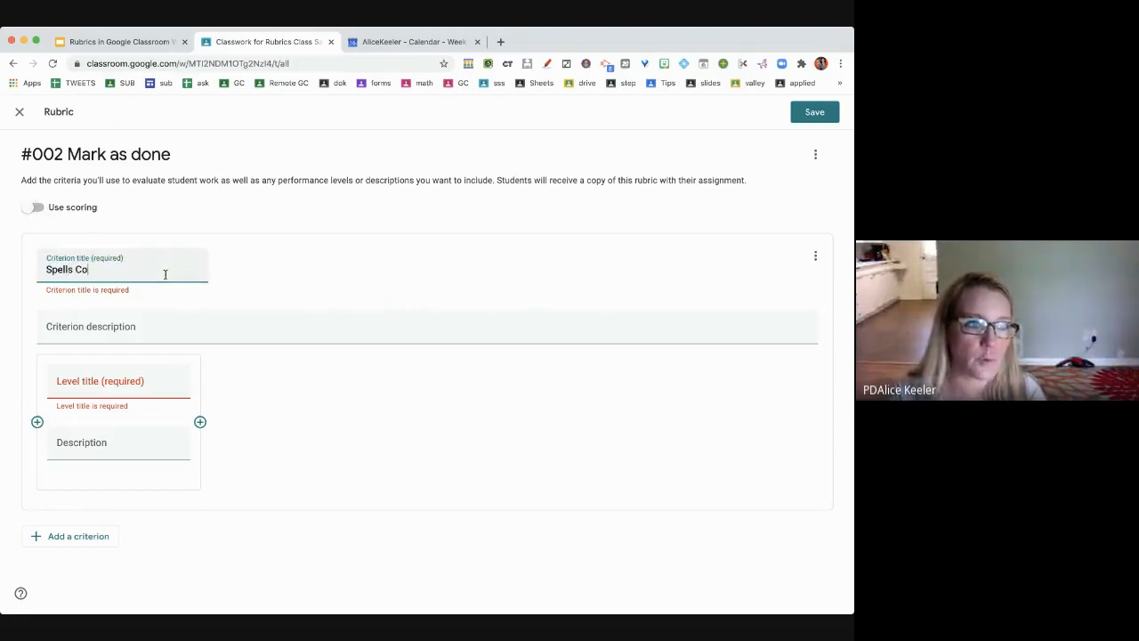
{"action": "type", "text": "rrec"}
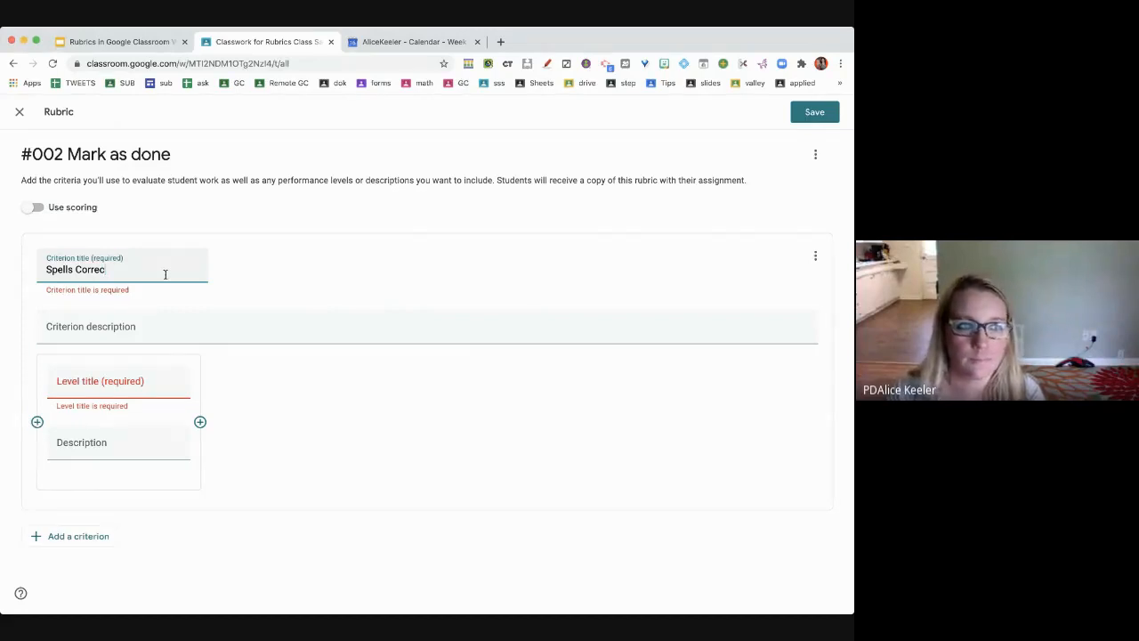
{"action": "type", "text": "tly"}
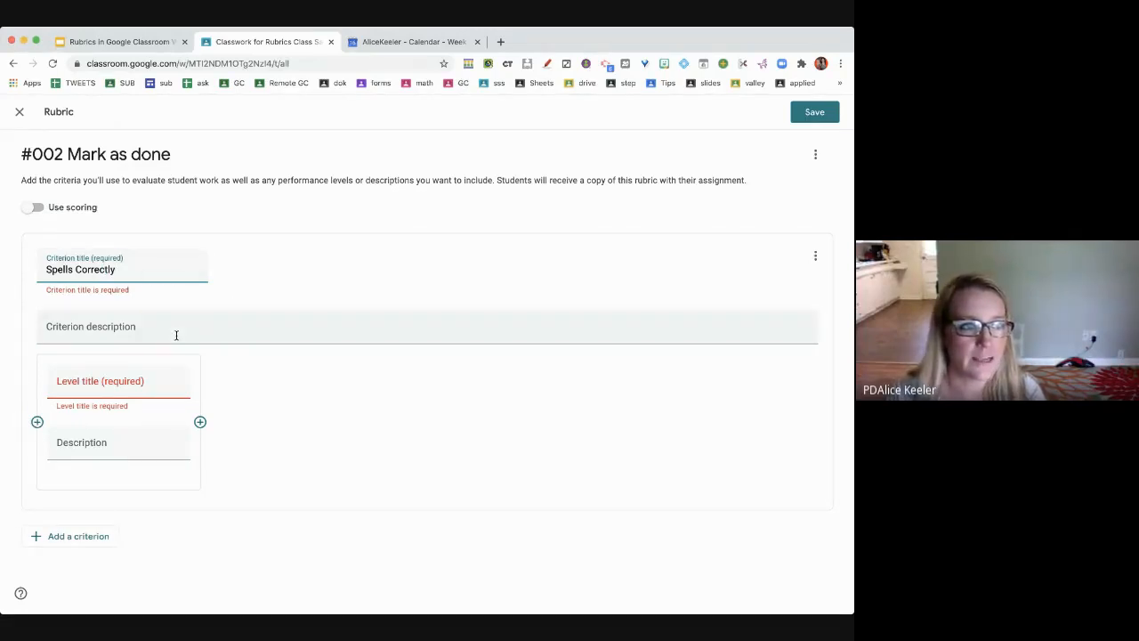
{"action": "left_click", "coordinate": [176, 335]}
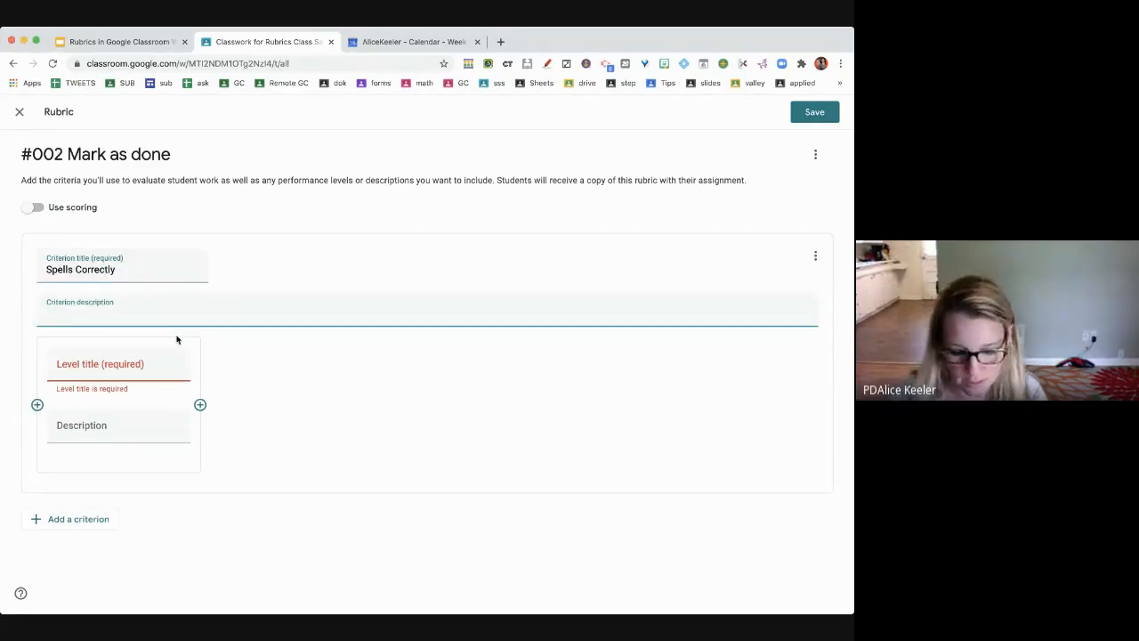
{"action": "type", "text": "According to"}
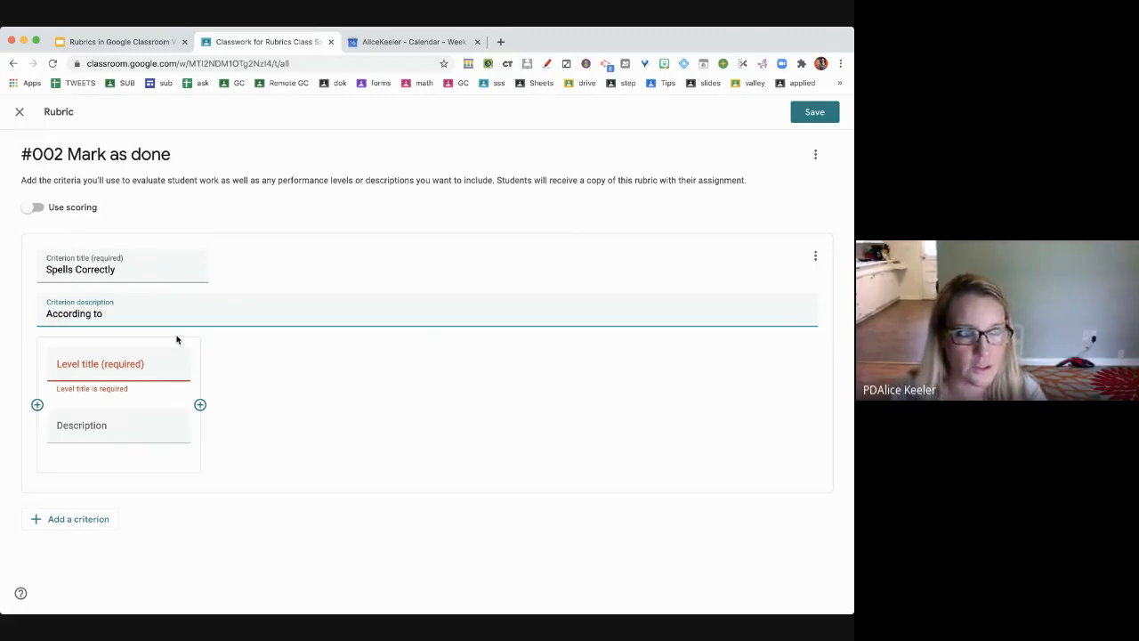
{"action": "type", "text": " the common"}
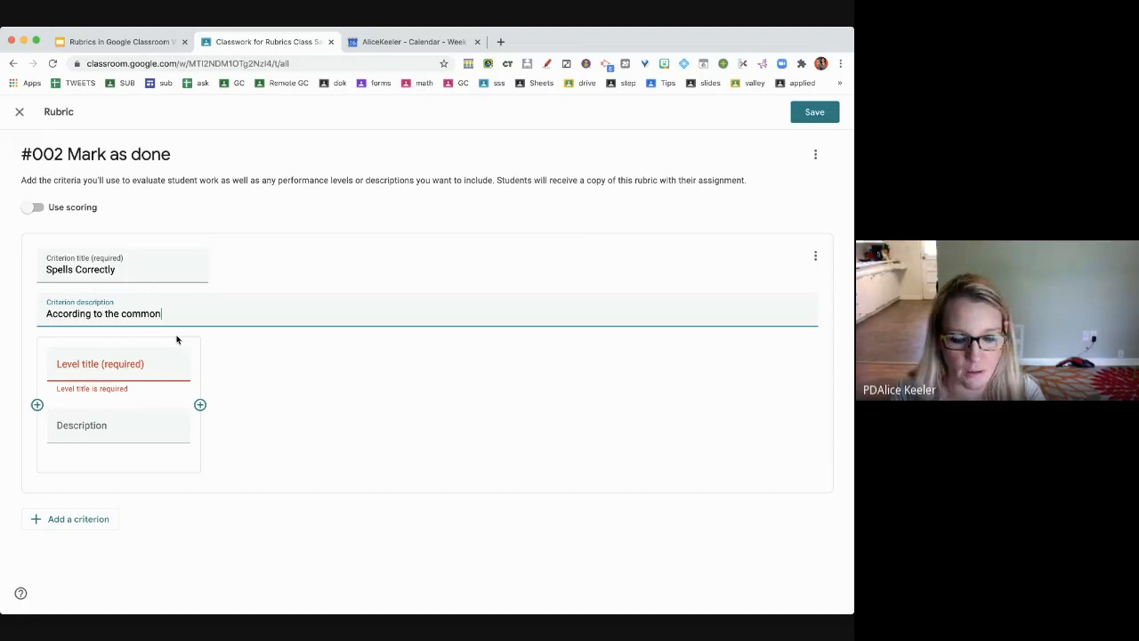
{"action": "type", "text": " core you shoud spell correctly"}
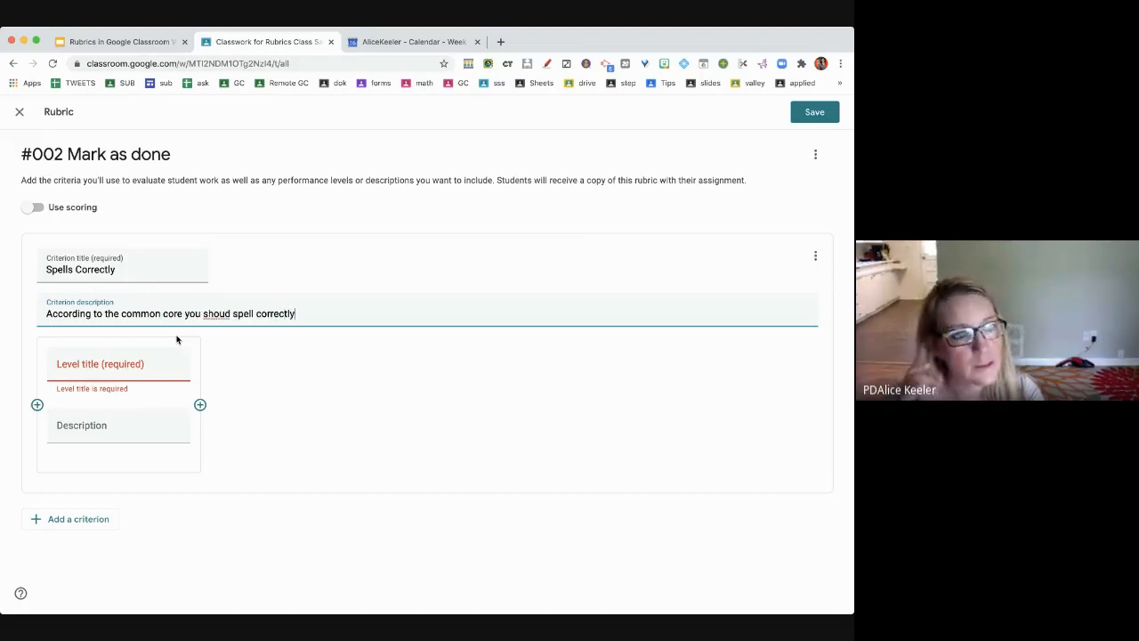
{"action": "left_click", "coordinate": [140, 366]}
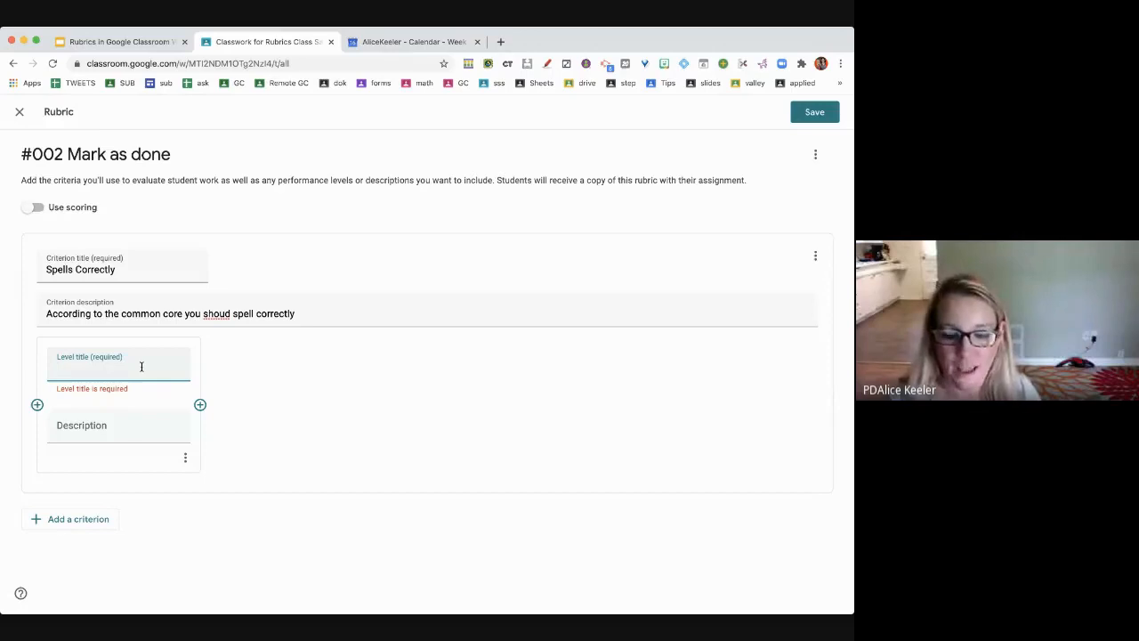
{"action": "type", "text": "Meets Exp"}
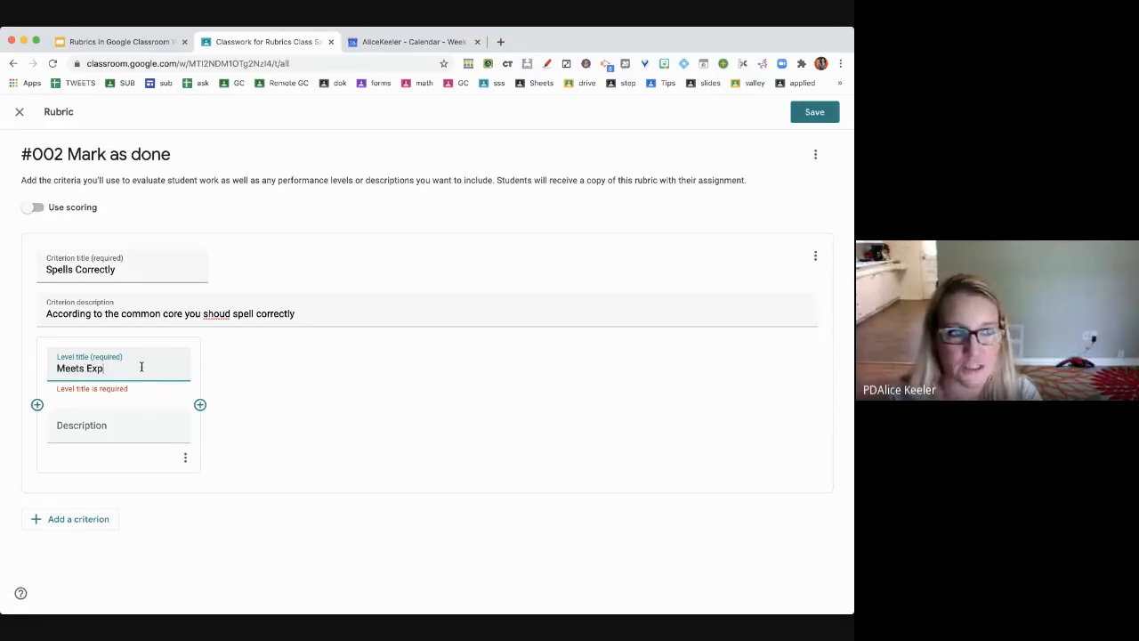
{"action": "type", "text": "ection"}
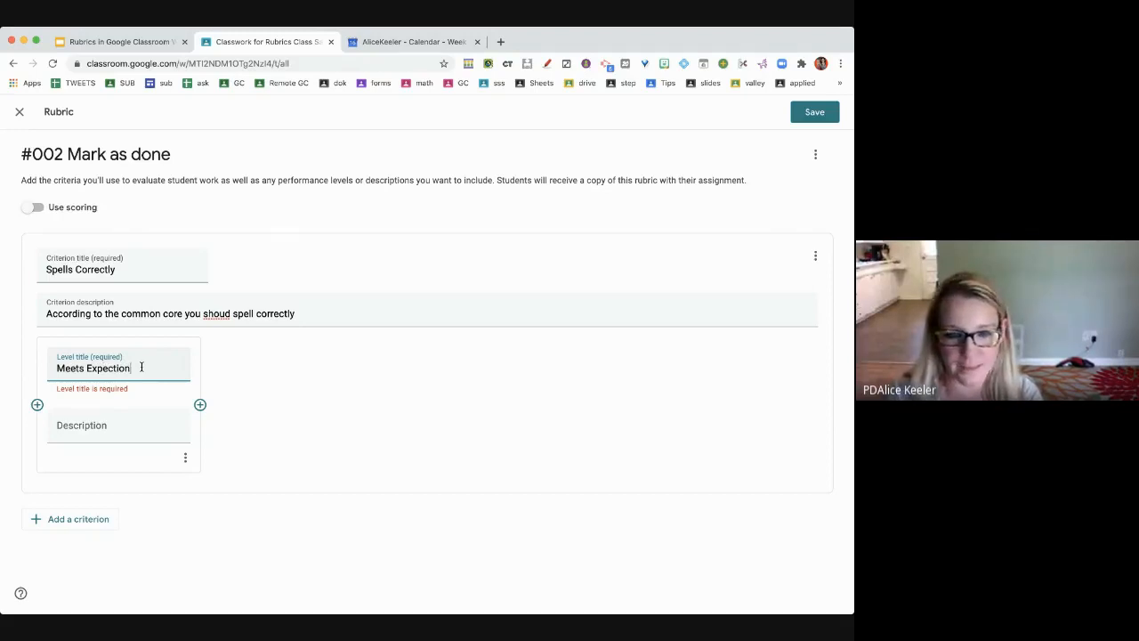
{"action": "double_click", "coordinate": [140, 367]}
{"action": "type", "text": "Expectations"}
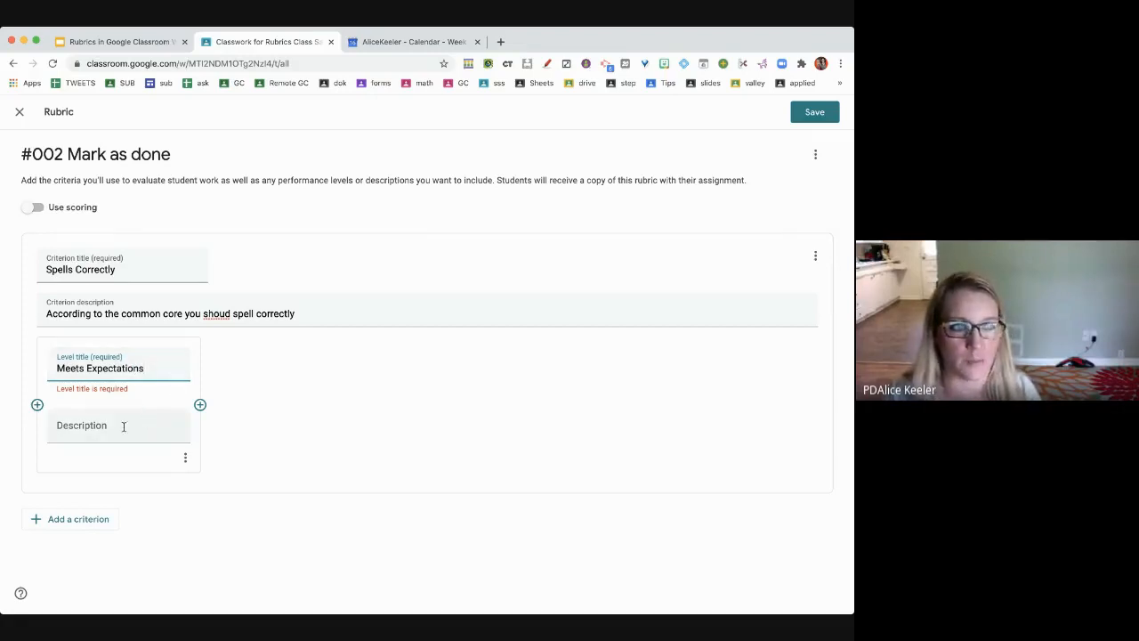
{"action": "left_click", "coordinate": [121, 428]}
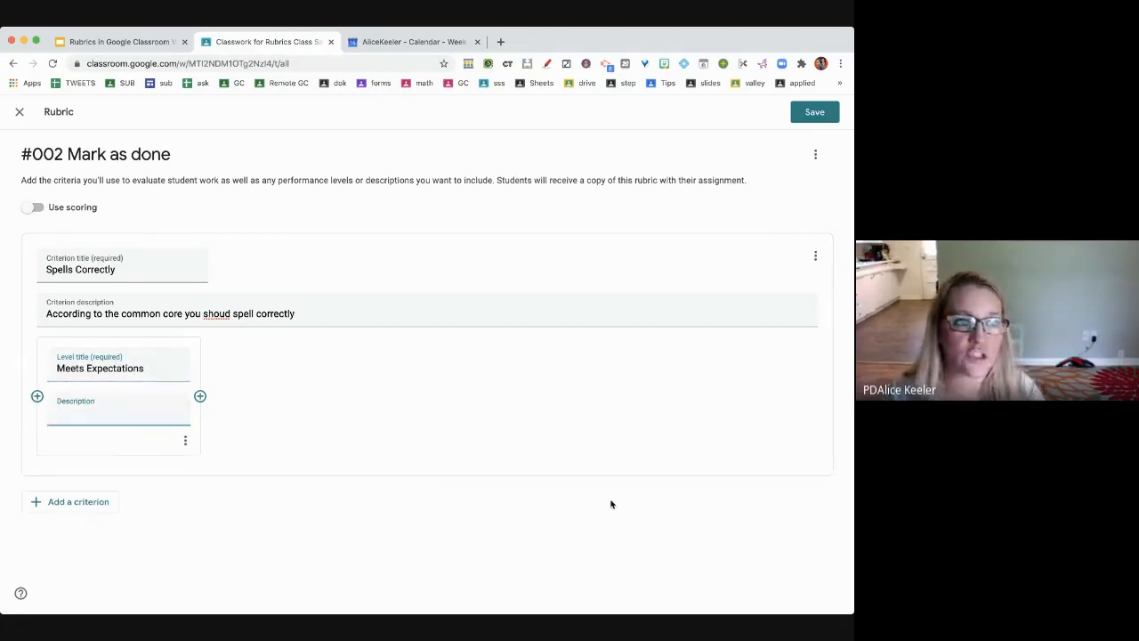
{"action": "type", "text": "All the words are spel"}
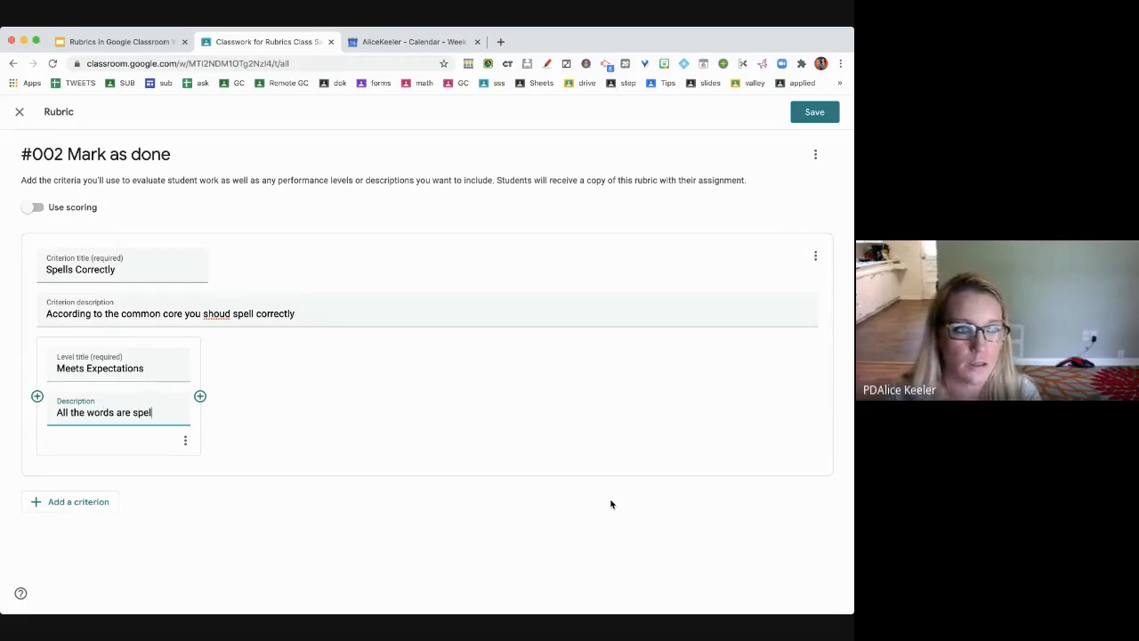
{"action": "type", "text": "led correctly"}
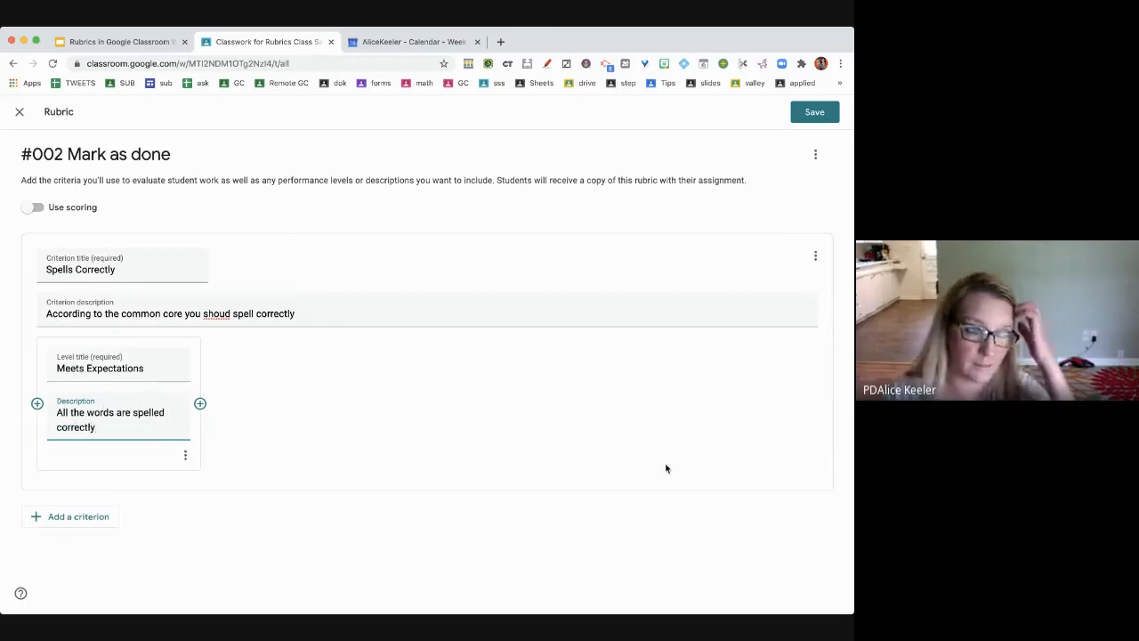
- Rename the criterion 'Mark As Done', described 'Can you push a button', and rewrite the level description
{"action": "triple_click", "coordinate": [81, 269]}
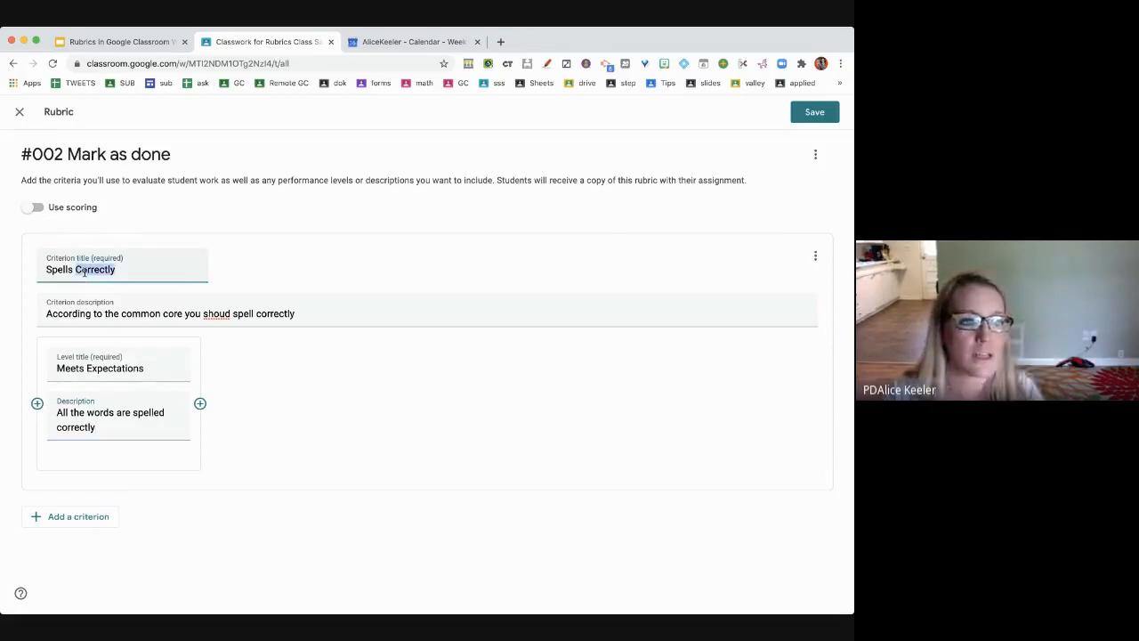
{"action": "type", "text": "Mark "}
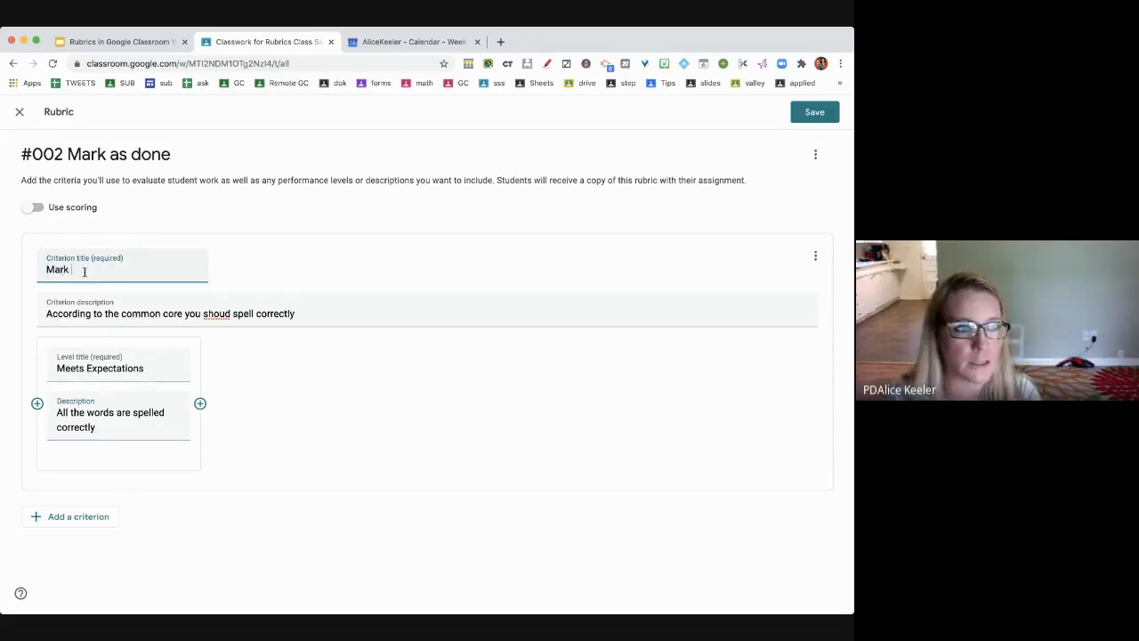
{"action": "type", "text": "As Done"}
{"action": "key", "text": "Tab"}
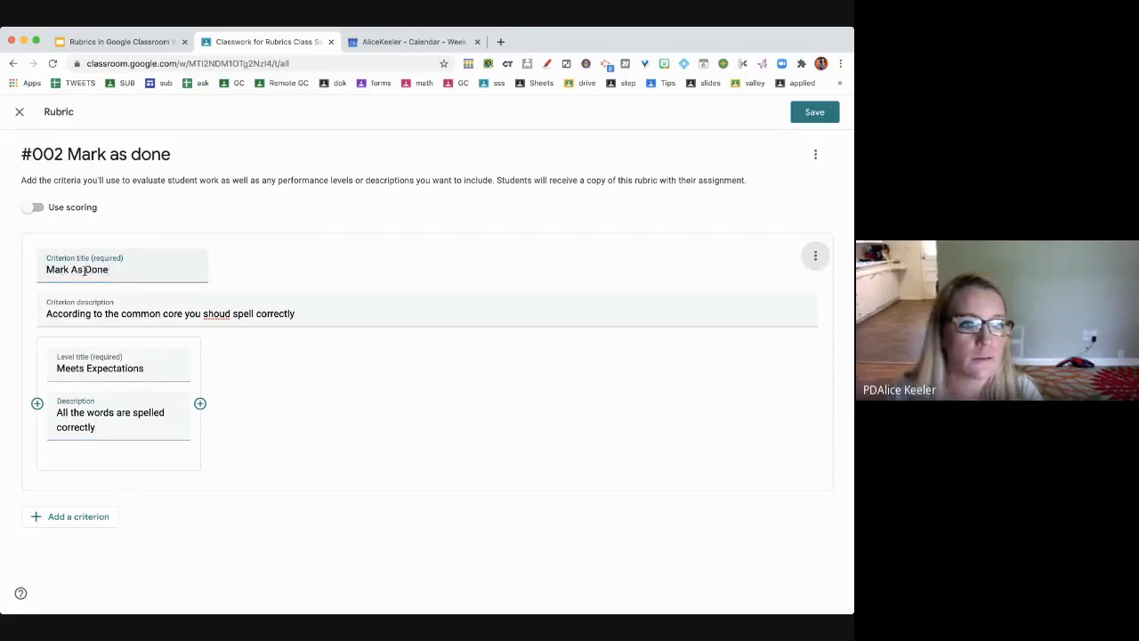
{"action": "triple_click", "coordinate": [152, 313]}
{"action": "type", "text": "Can you push a button"}
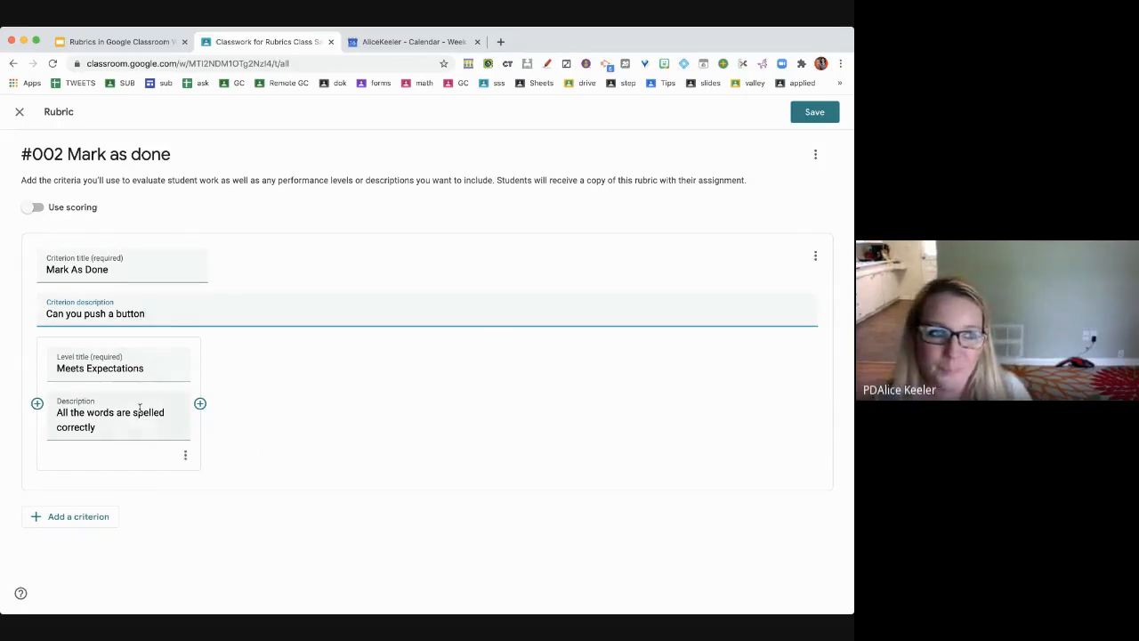
{"action": "left_click_drag", "start_coordinate": [115, 427], "coordinate": [30, 419]}
{"action": "type", "text": "C"}
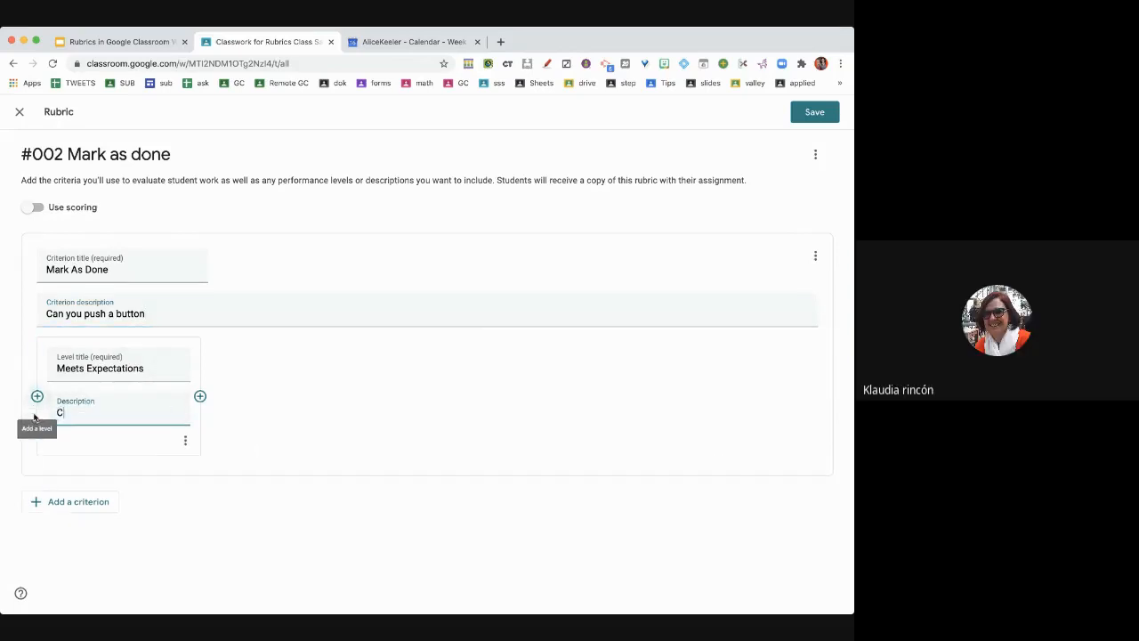
{"action": "type", "text": "licked"}
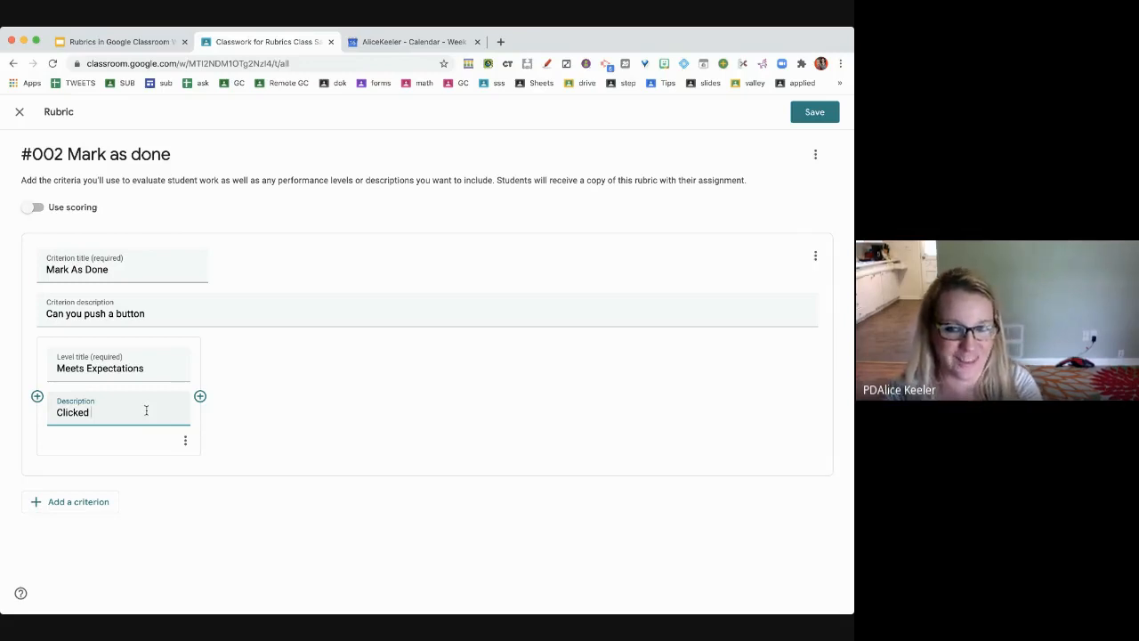
- Finish 'Clicked the button' and add level 'Approaches Standard': 'Thought about clicking the button'
{"action": "type", "text": "the button"}
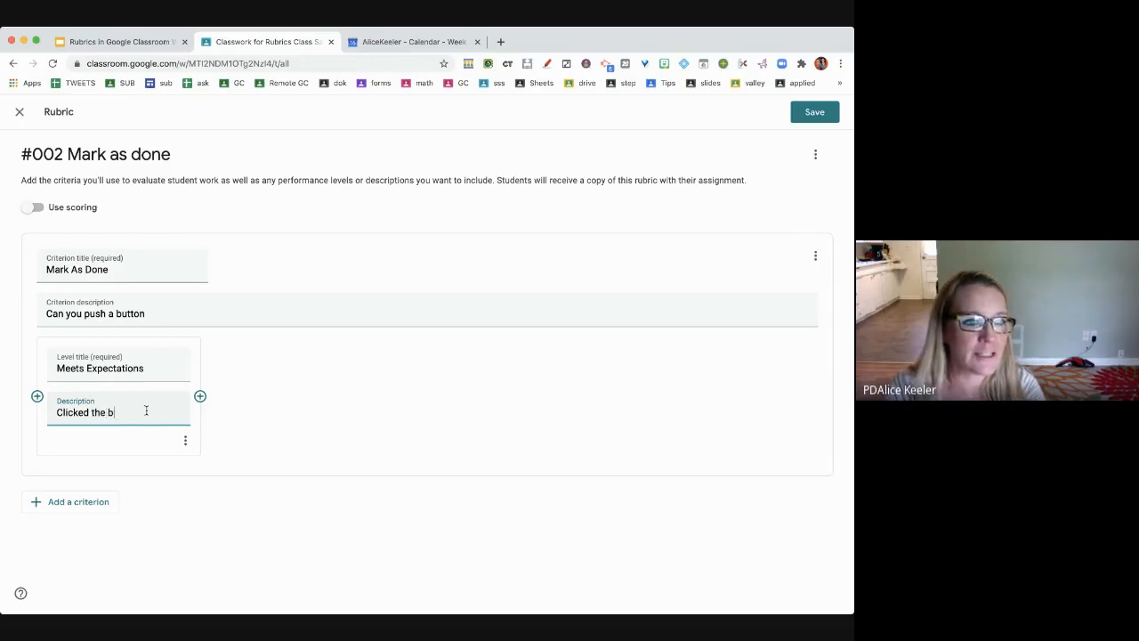
{"action": "left_click", "coordinate": [200, 397]}
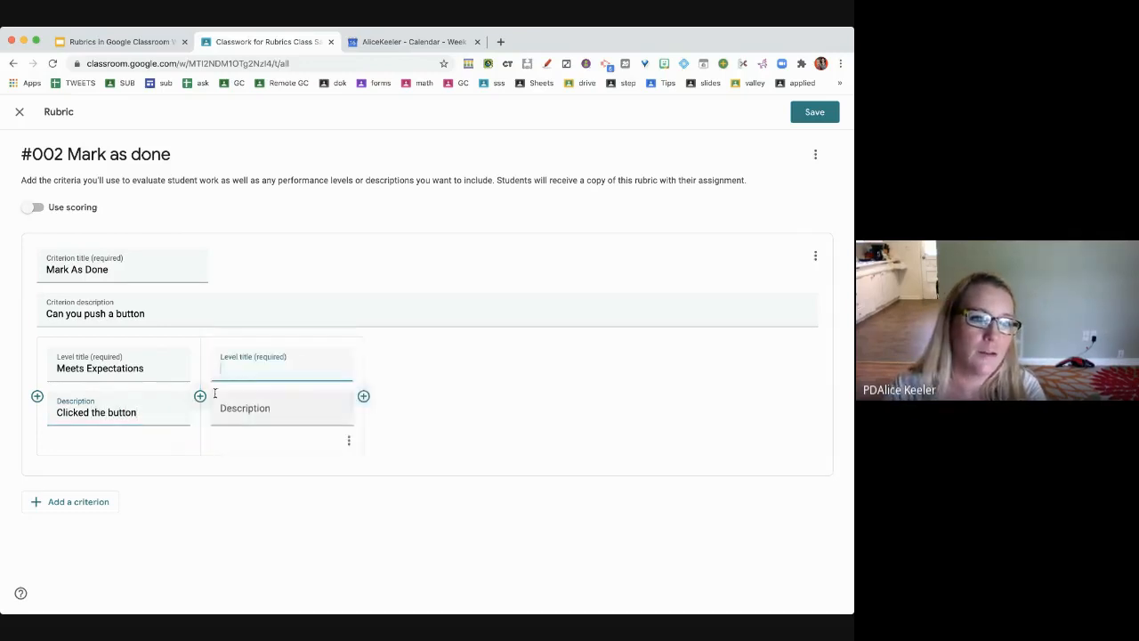
{"action": "type", "text": "Approaches"}
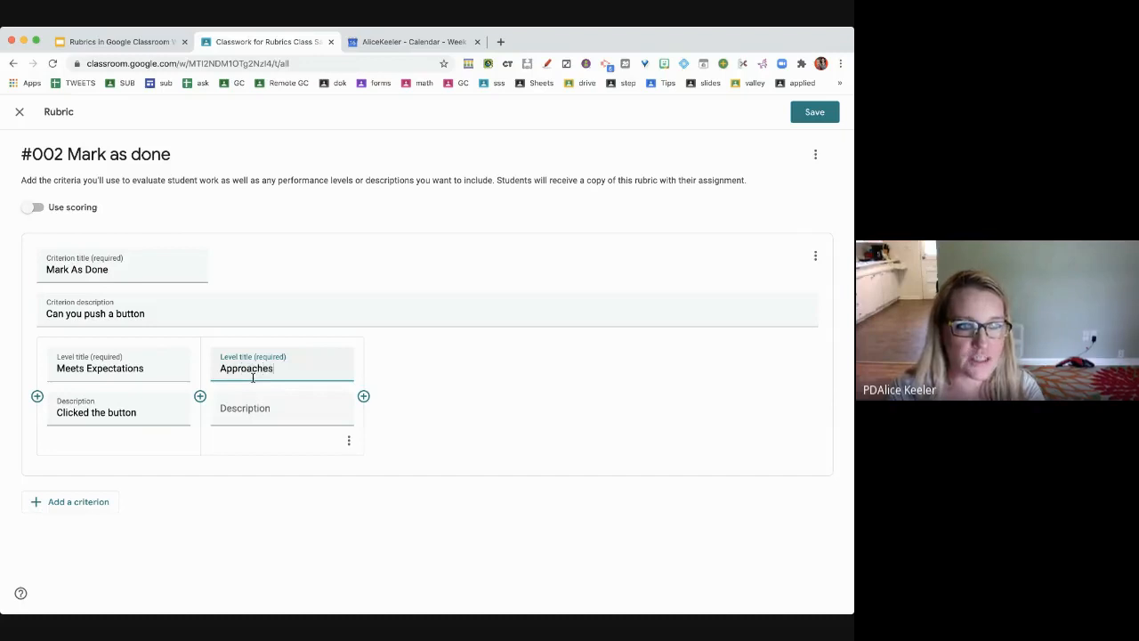
{"action": "type", "text": " Standard"}
{"action": "key", "text": "Tab"}
{"action": "type", "text": "Thought about clicking the button"}
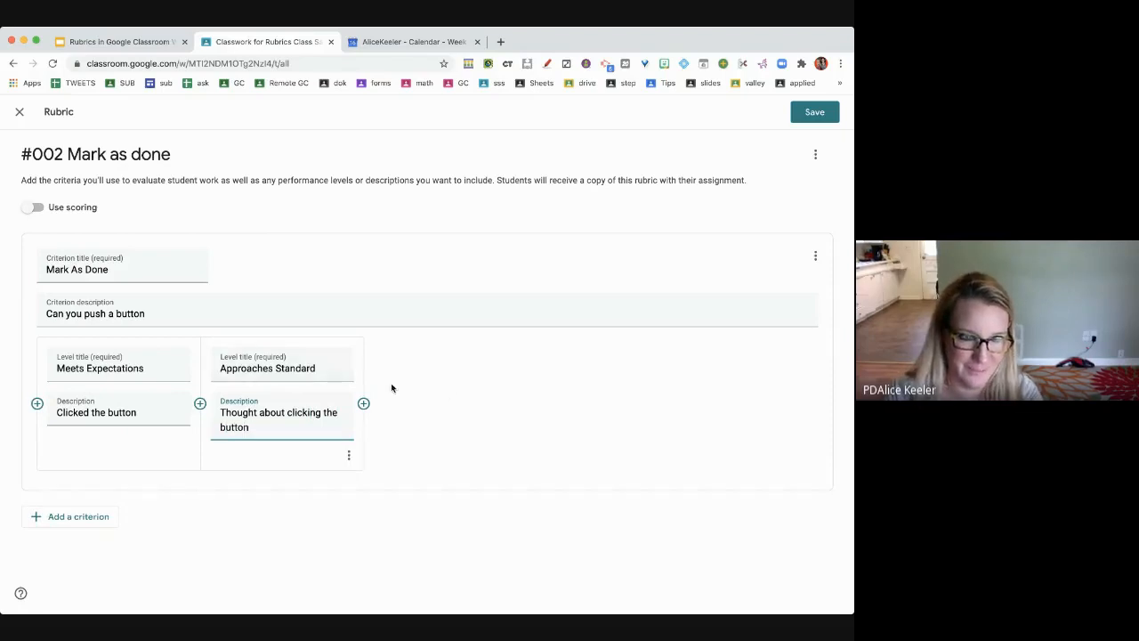
- Add level 'Below Standard': 'Did not click the button', then save the rubric
{"action": "left_click", "coordinate": [364, 404]}
{"action": "type", "text": "Below Standard"}
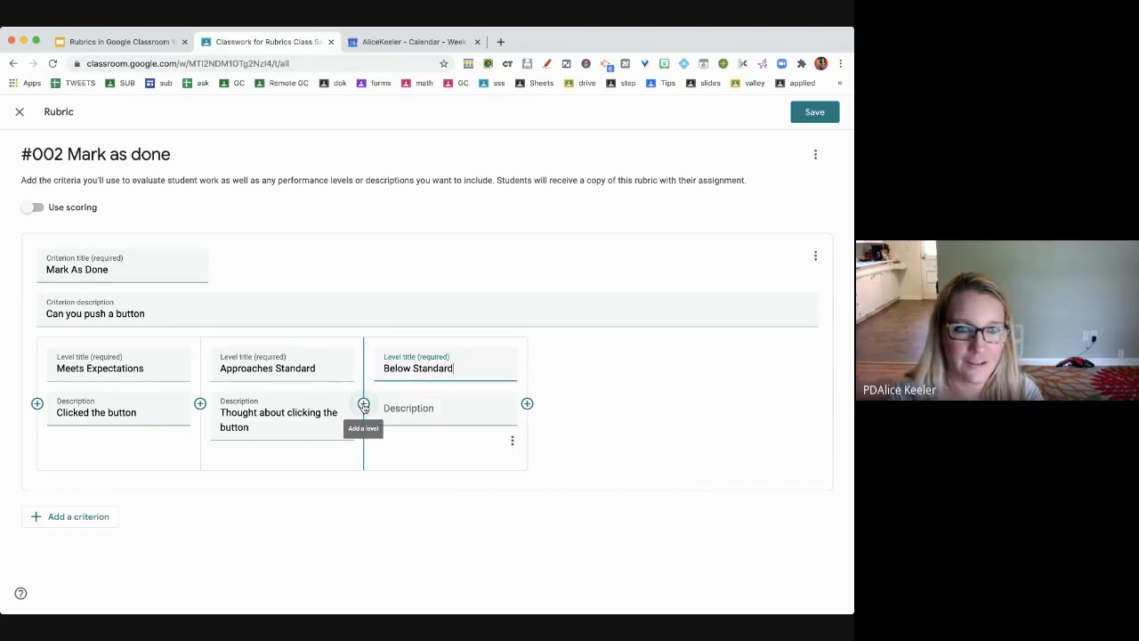
{"action": "key", "text": "Tab"}
{"action": "type", "text": "Did no"}
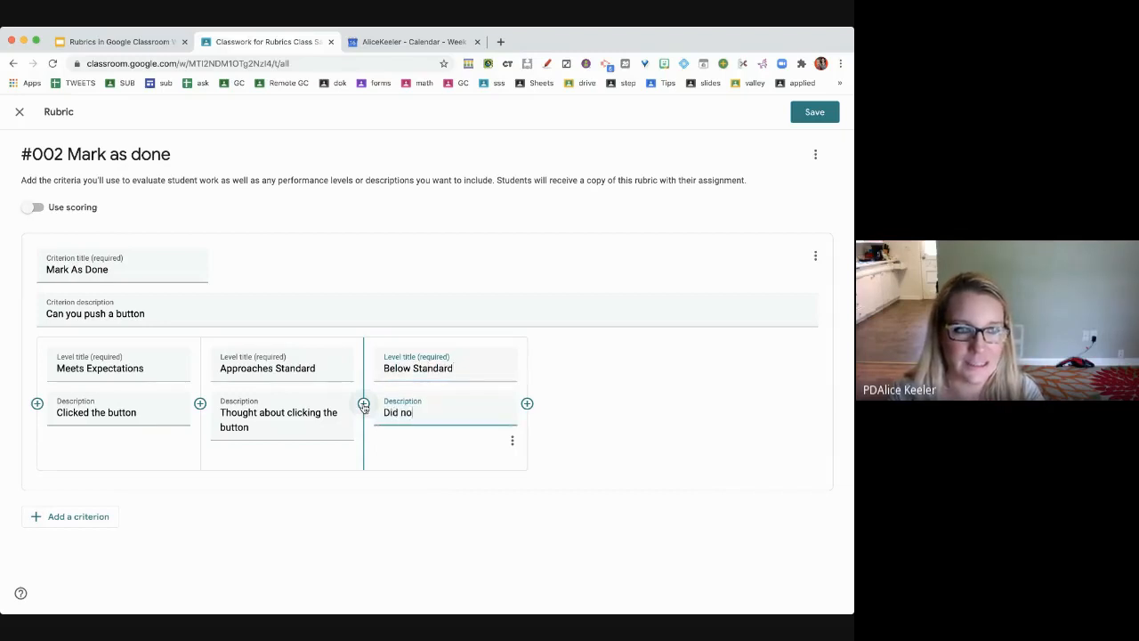
{"action": "type", "text": "t click the button"}
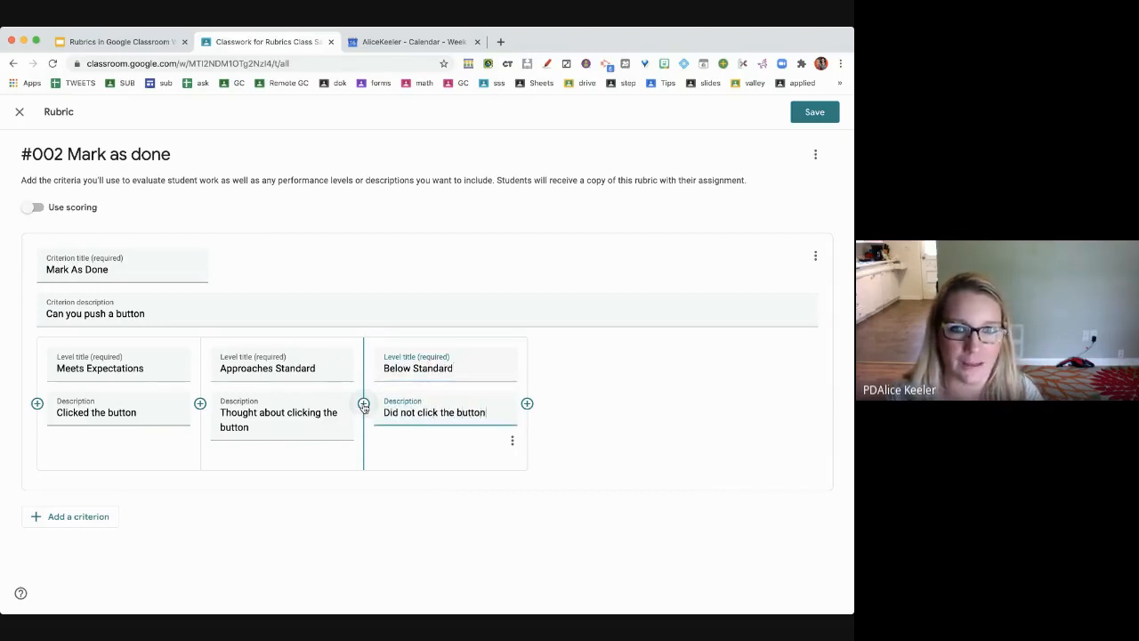
{"action": "left_click", "coordinate": [815, 116]}
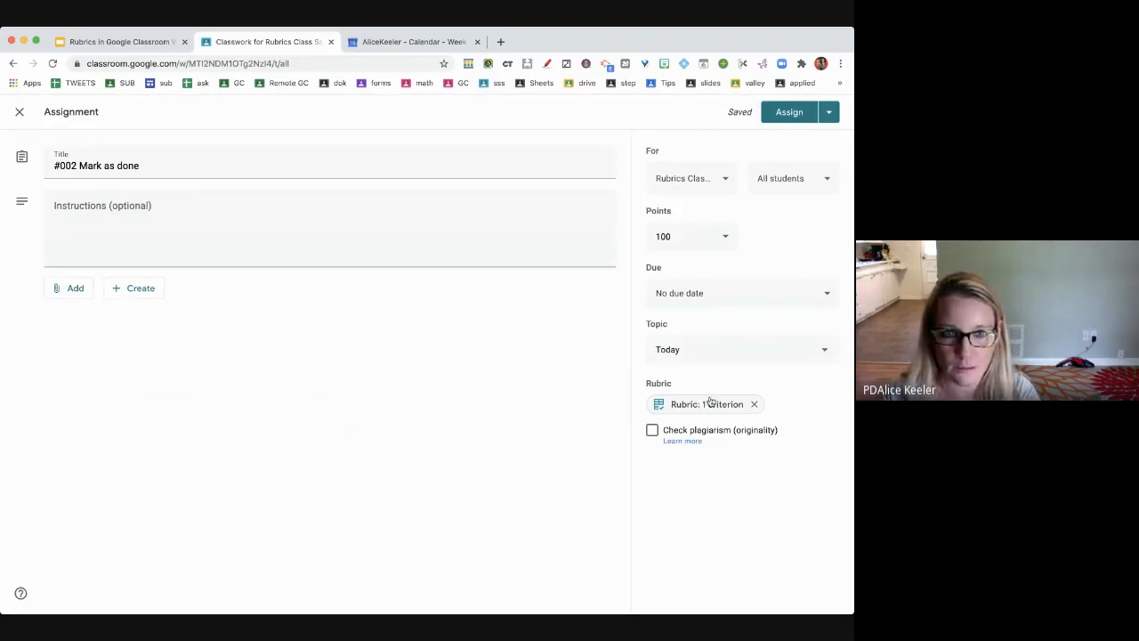
- Assign '#002 Mark as done' to the class
{"action": "left_click", "coordinate": [790, 113]}
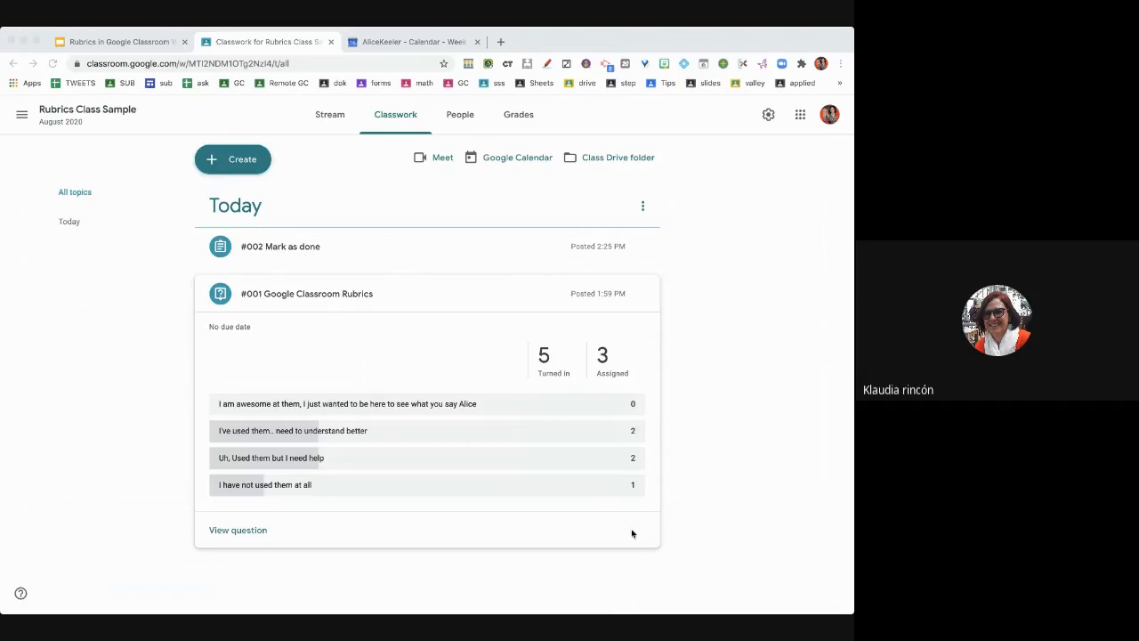
- Expand '#002 Mark as done' to review 2 turned in and 6 assigned, then collapse it
{"action": "left_click", "coordinate": [606, 517]}
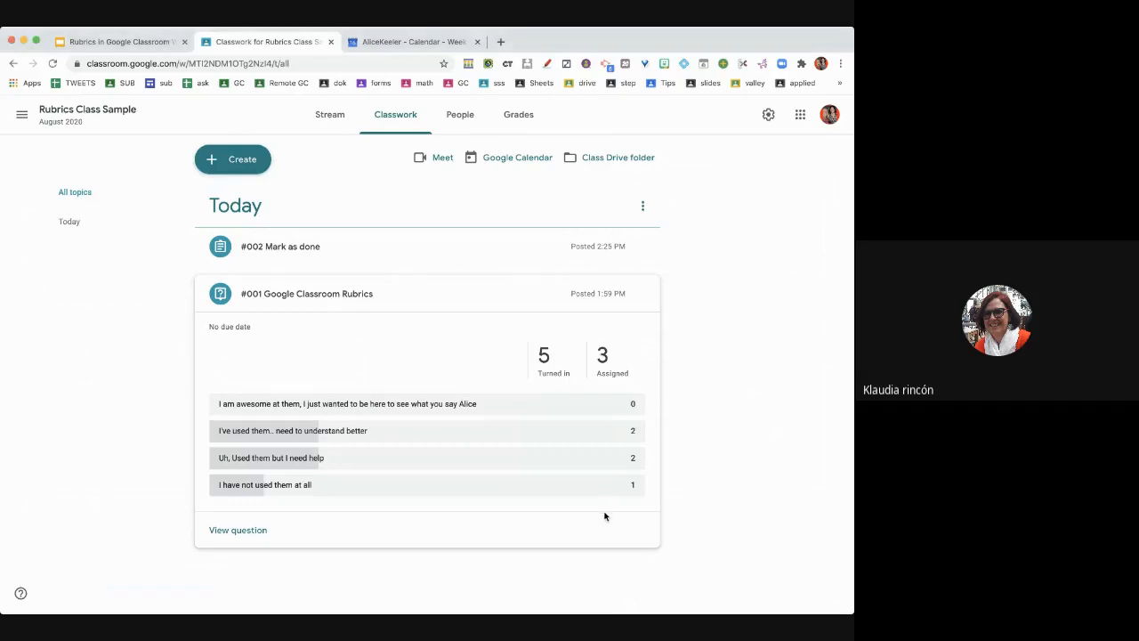
{"action": "left_click", "coordinate": [410, 261]}
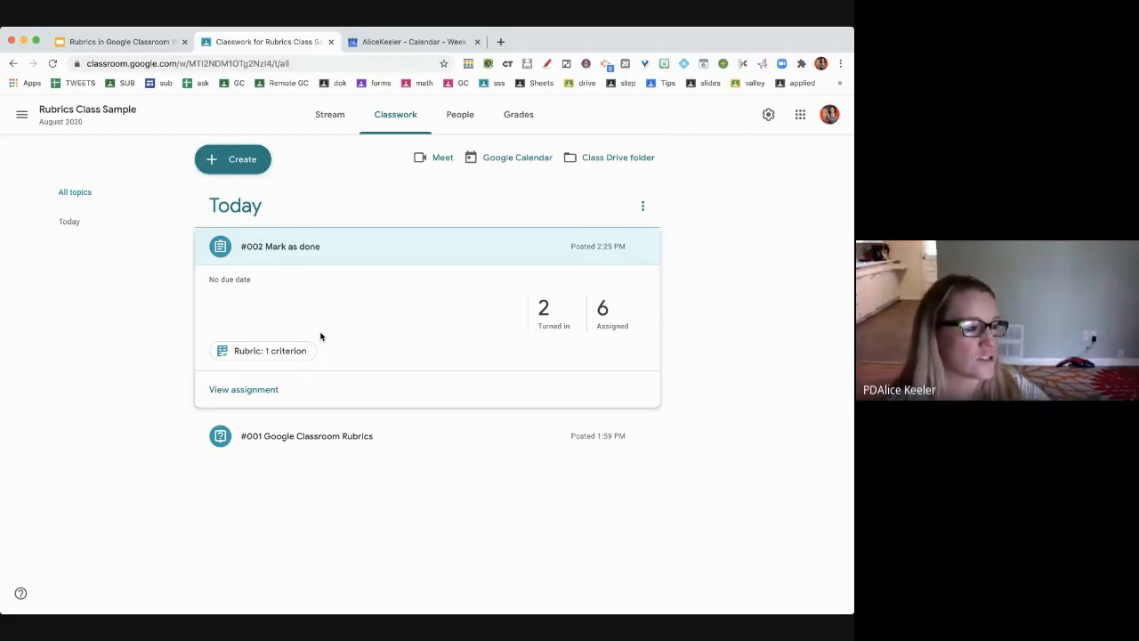
{"action": "key", "text": "super+Tab"}
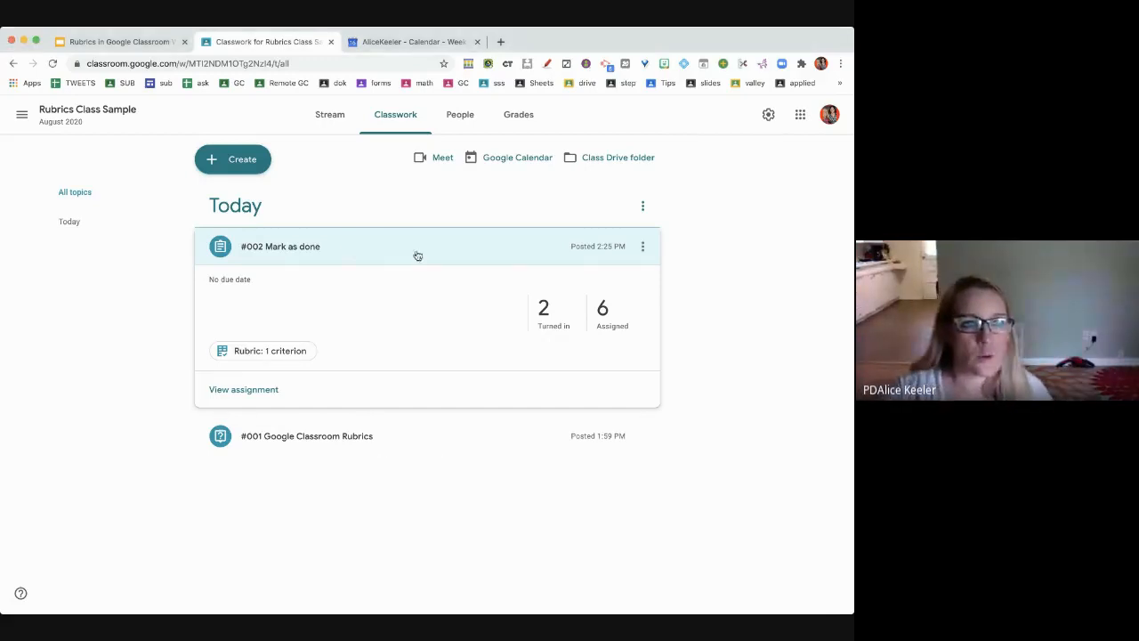
{"action": "left_click", "coordinate": [485, 249]}
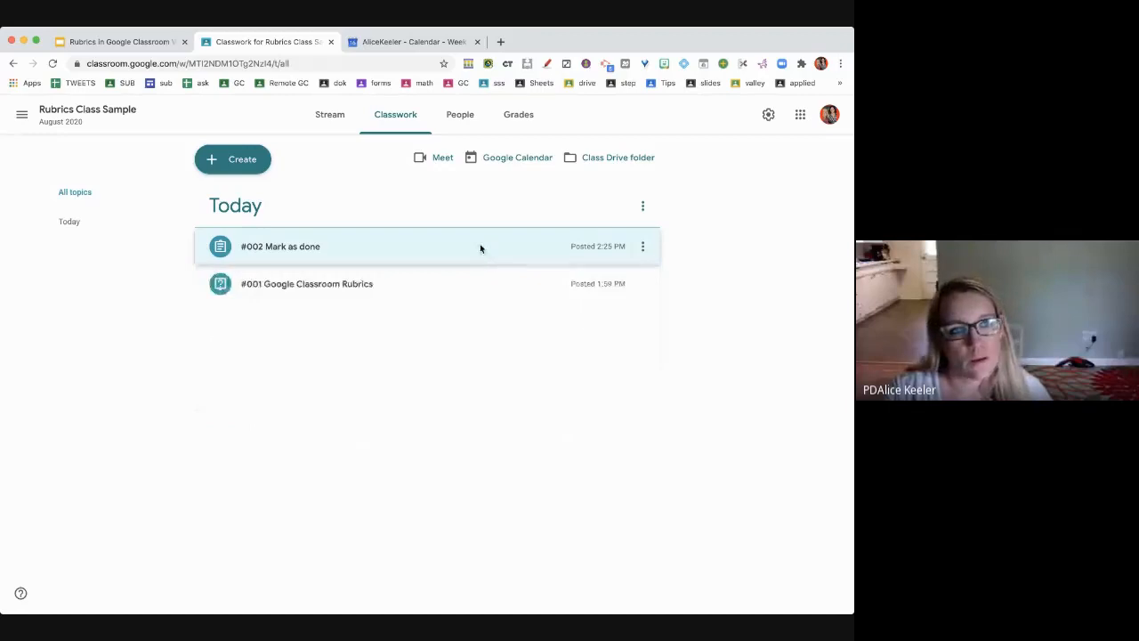
- Re-expand '#002 Mark as done' and open its one-criterion rubric
{"action": "left_click", "coordinate": [481, 247]}
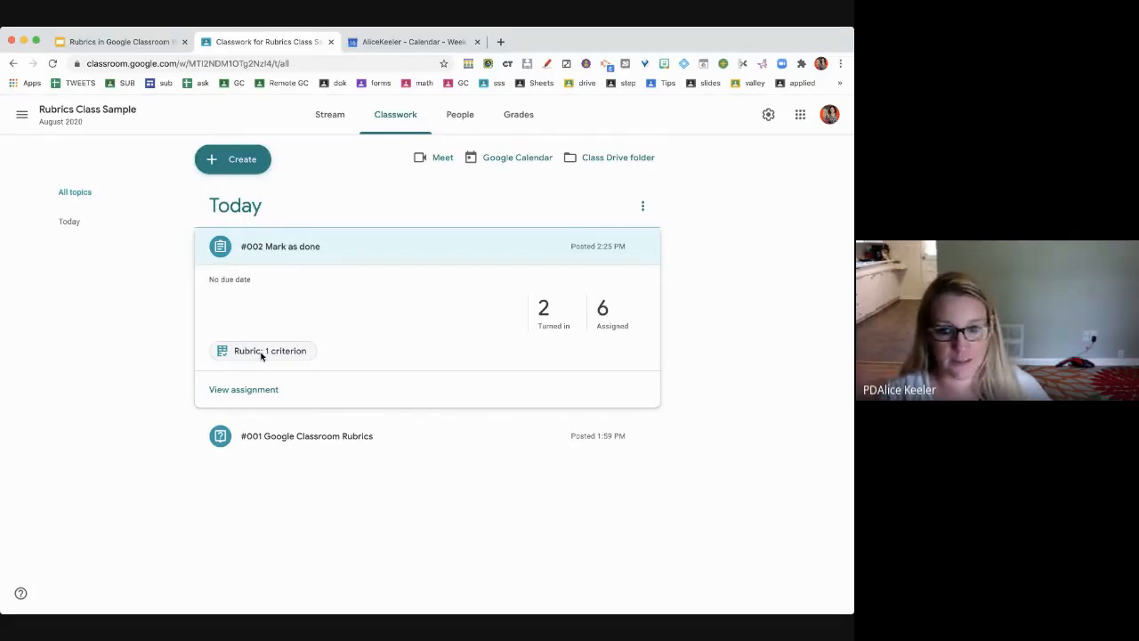
{"action": "left_click", "coordinate": [262, 352]}
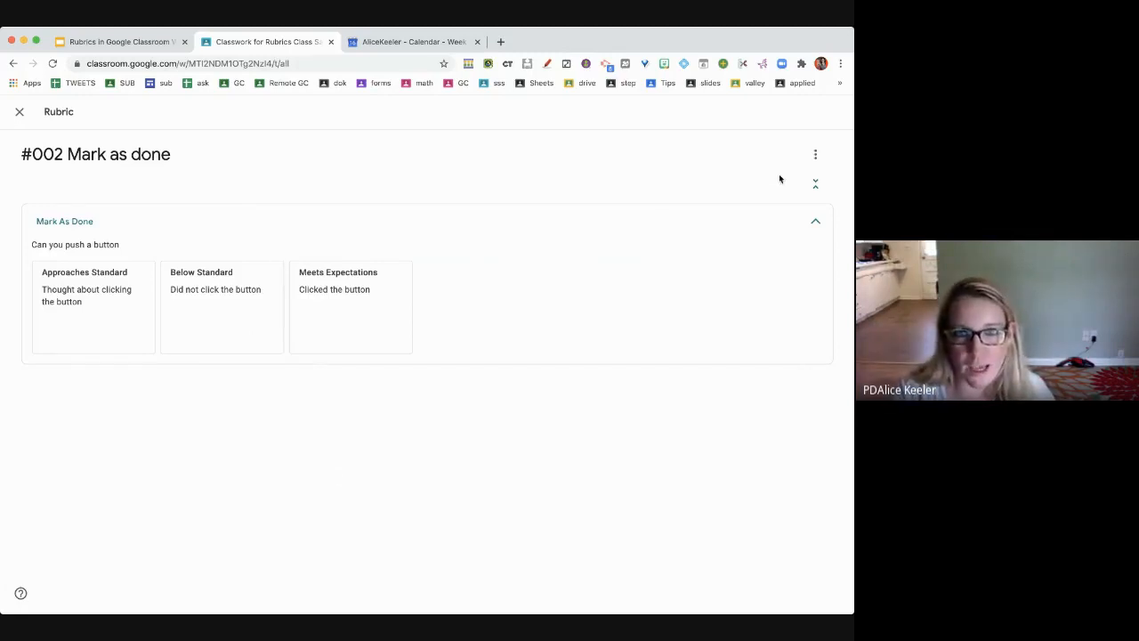
- Export the rubric to Google Sheets and open the '#002 Mark as done' spreadsheet
{"action": "left_click", "coordinate": [816, 157]}
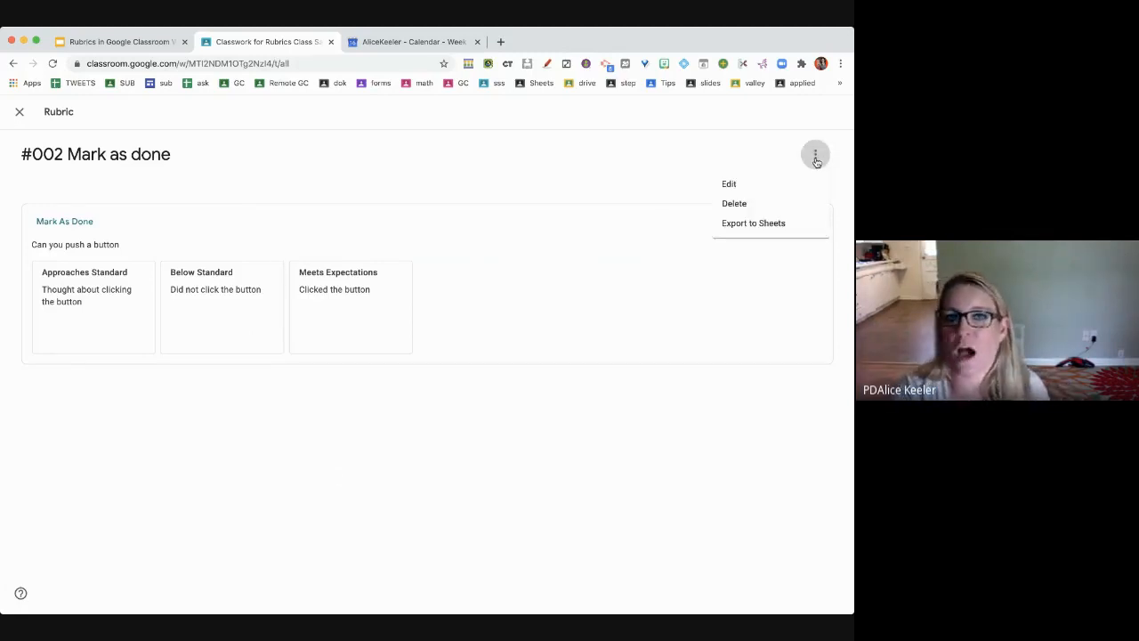
{"action": "left_click", "coordinate": [774, 228]}
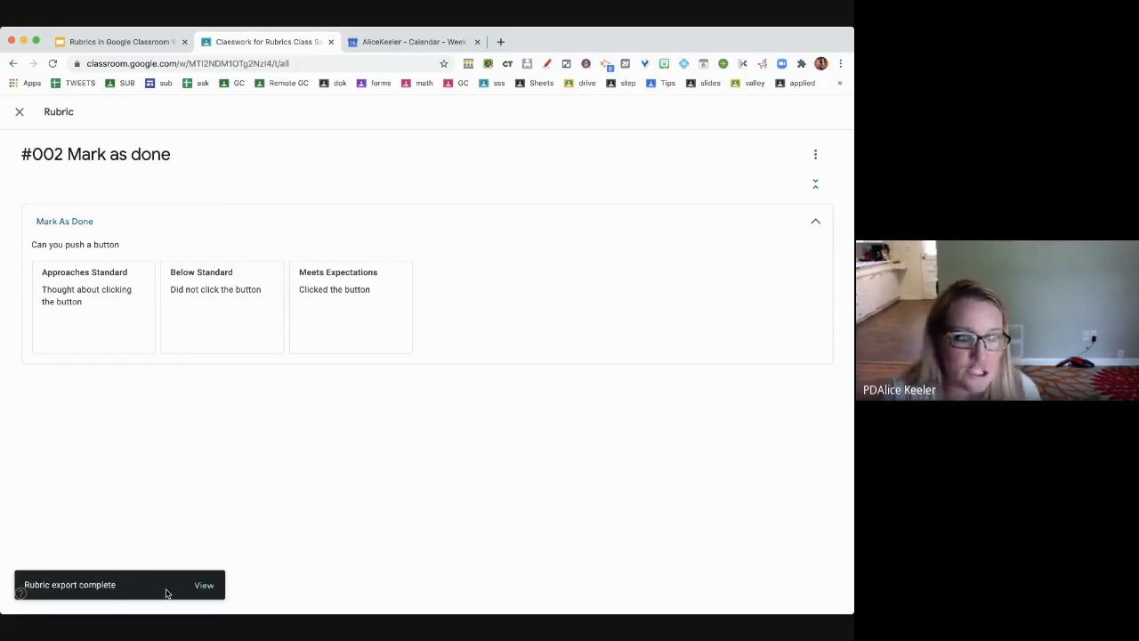
{"action": "left_click", "coordinate": [204, 586]}
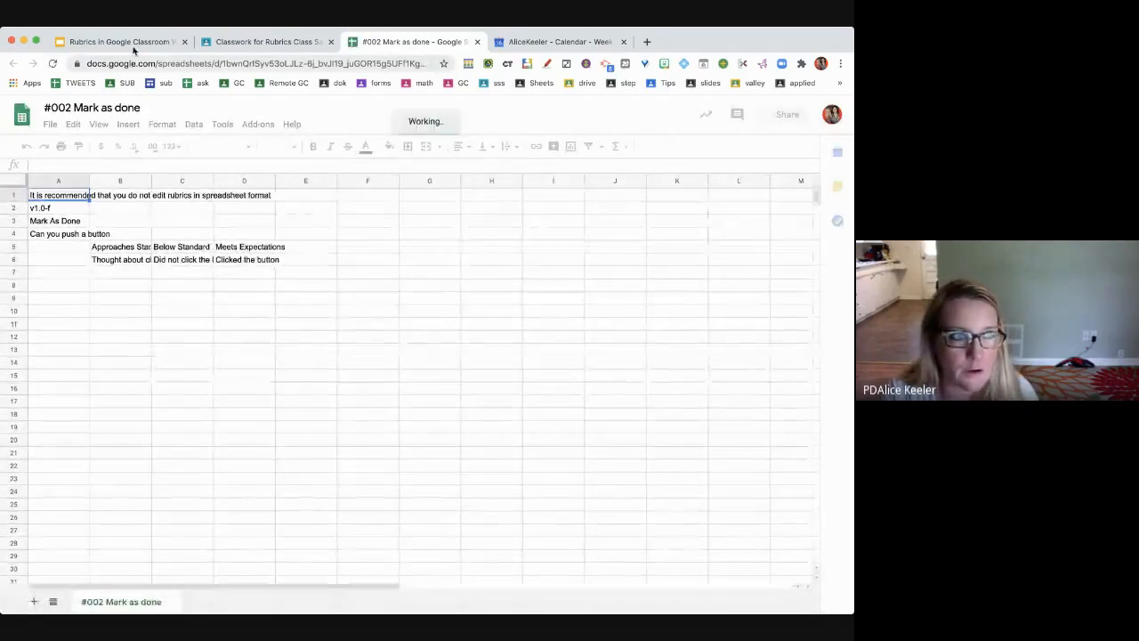
- Inspect the exported rubric spreadsheet's full web address, then go back to the Classroom rubric tab
{"action": "left_click", "coordinate": [164, 63]}
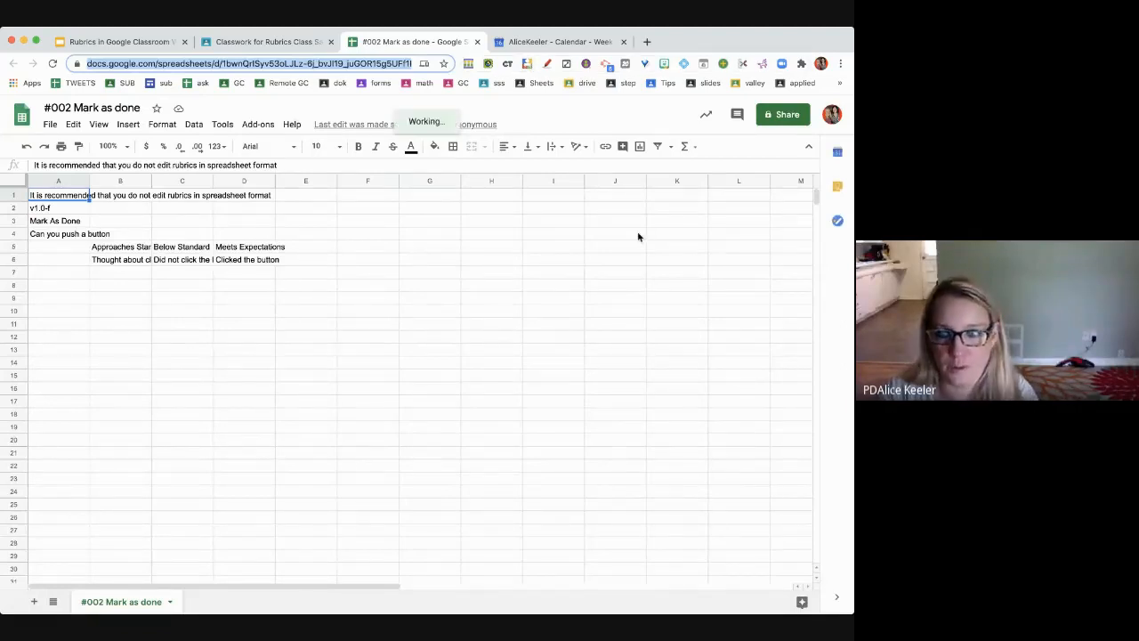
{"action": "key", "text": "super+Tab"}
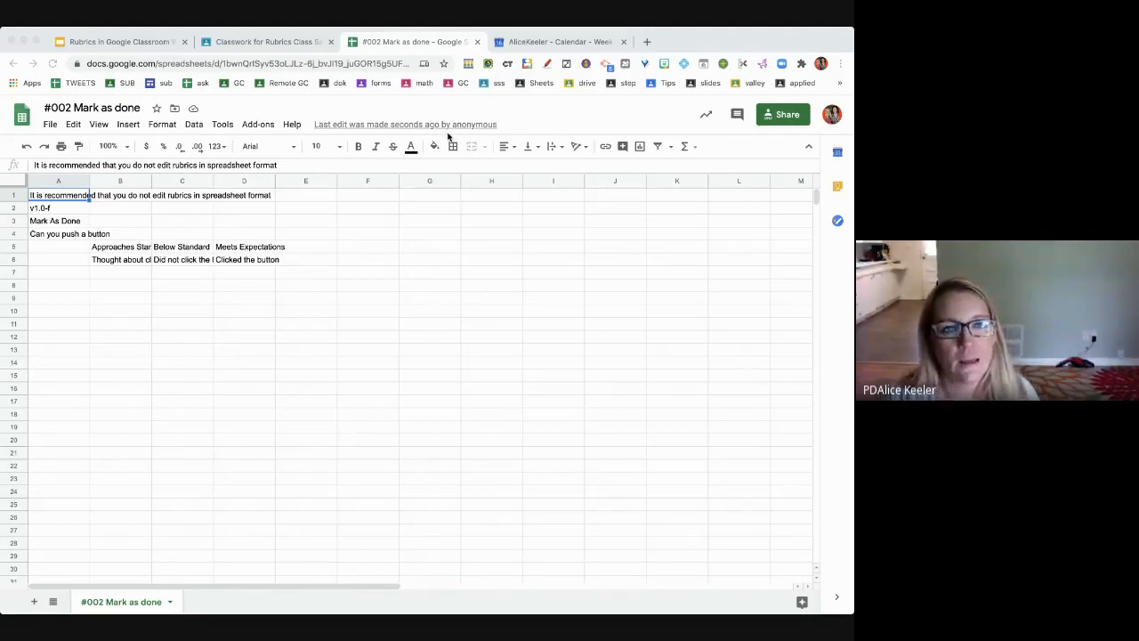
{"action": "left_click", "coordinate": [402, 64]}
{"action": "left_click", "coordinate": [402, 64]}
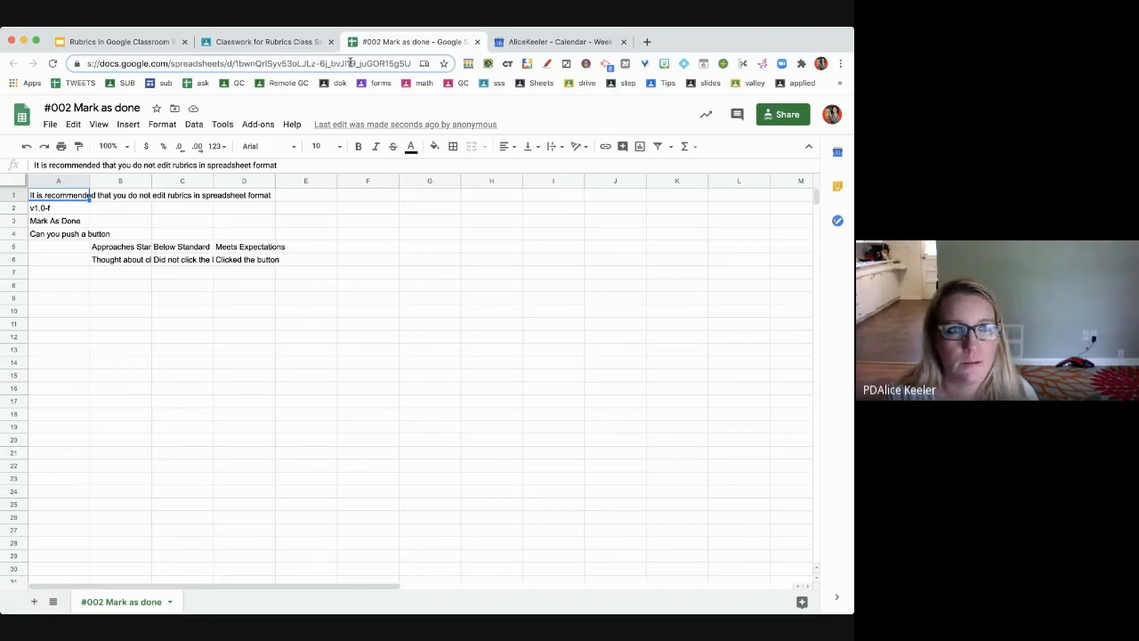
{"action": "key", "text": "End"}
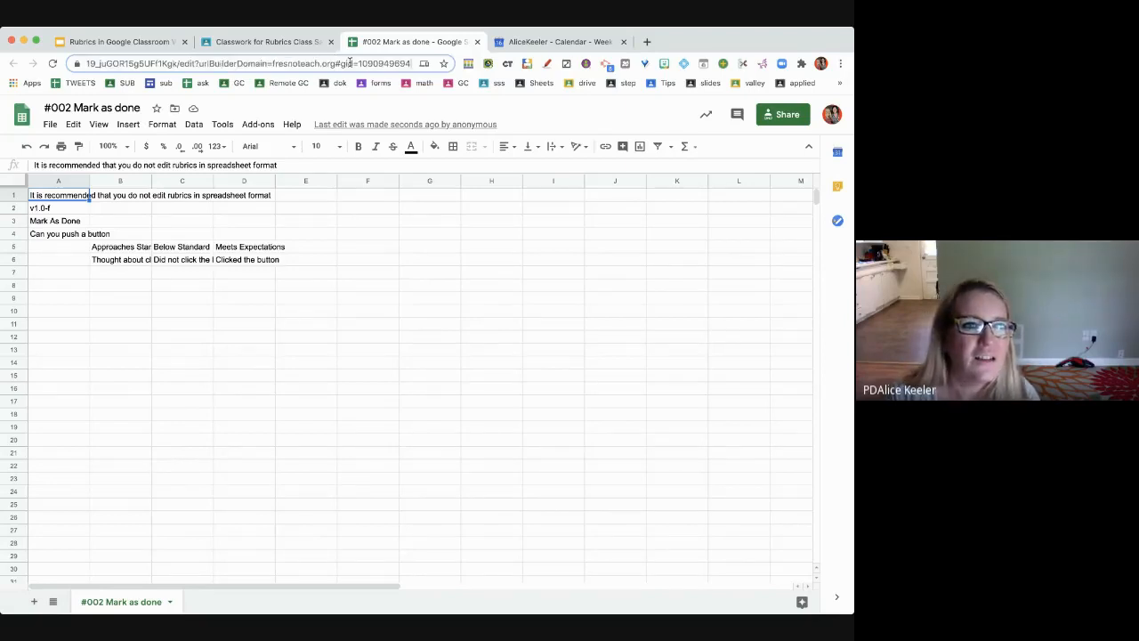
{"action": "left_click", "coordinate": [348, 311]}
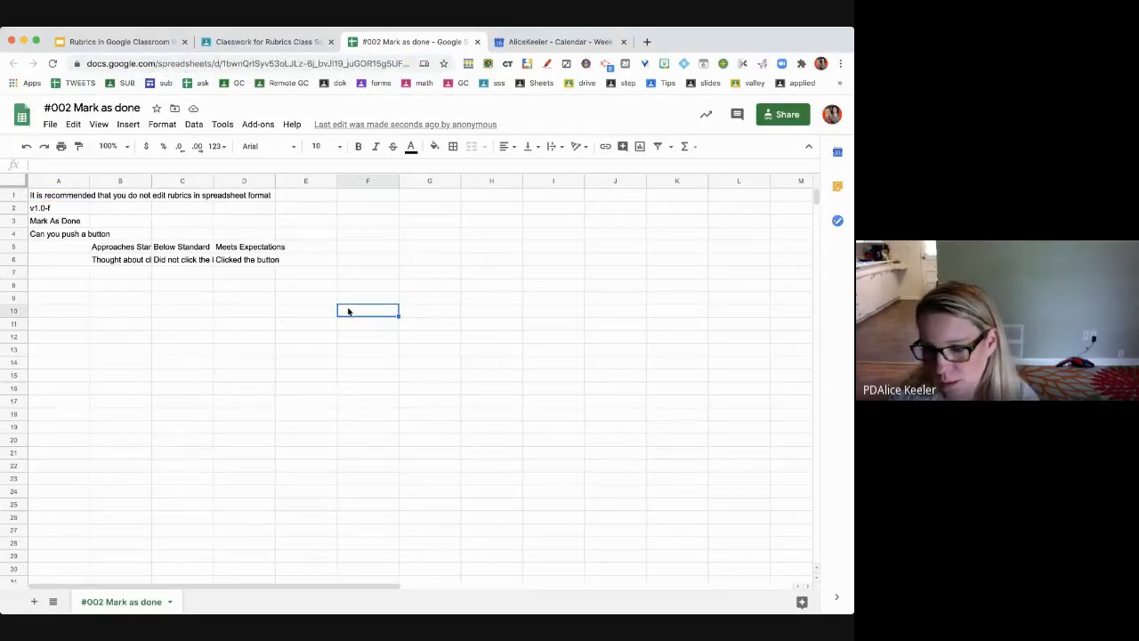
{"action": "key", "text": "super+l"}
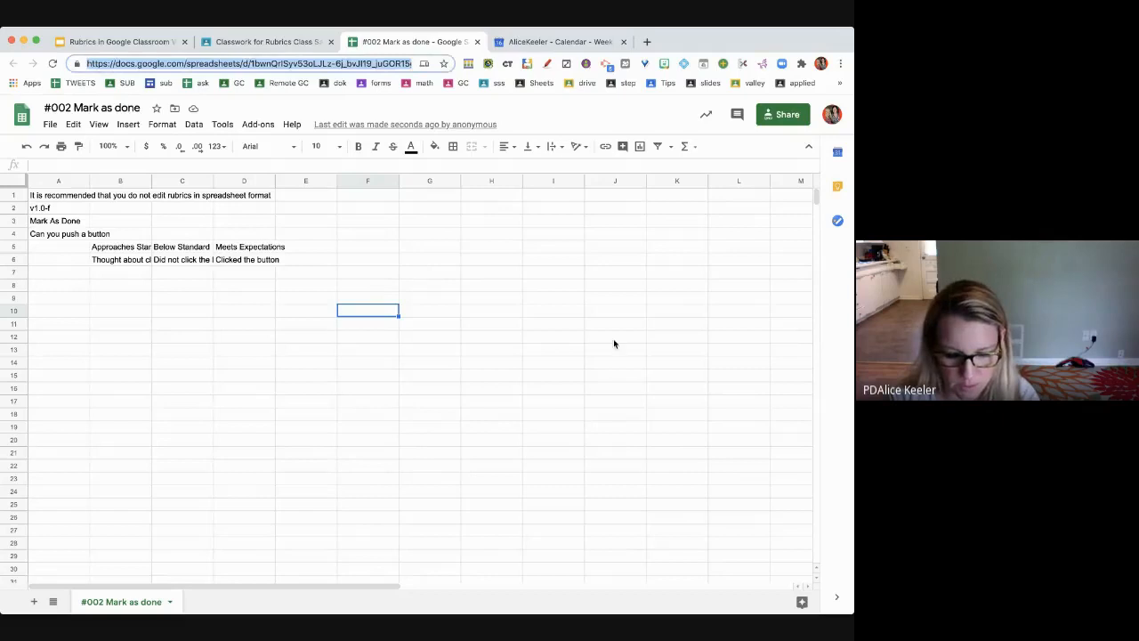
{"action": "key", "text": "super+Tab"}
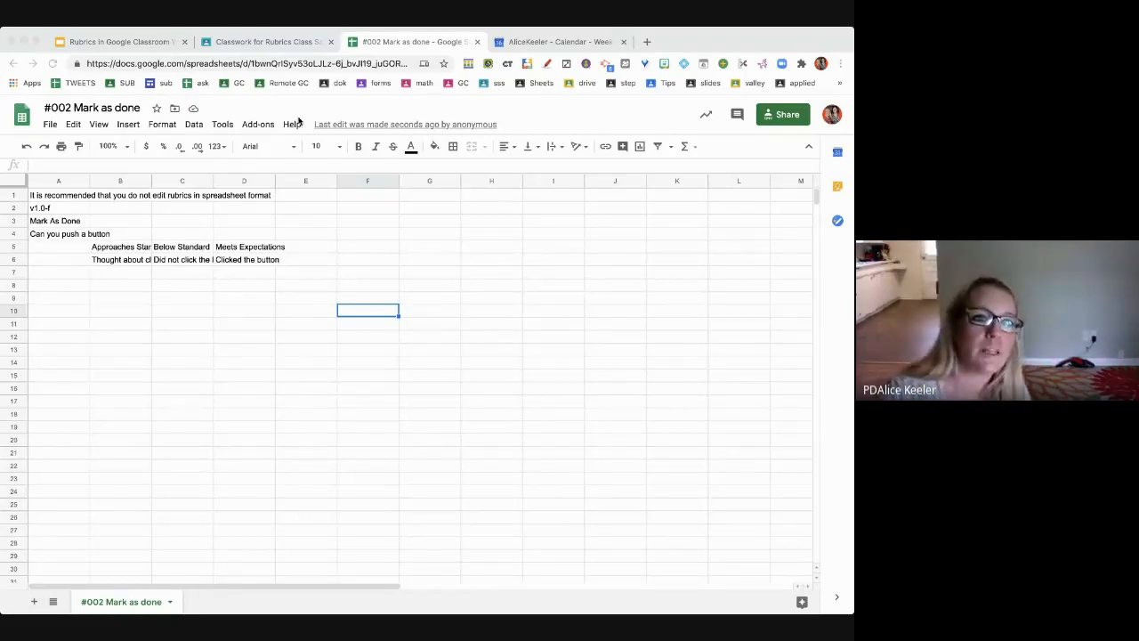
{"action": "left_click", "coordinate": [291, 42]}
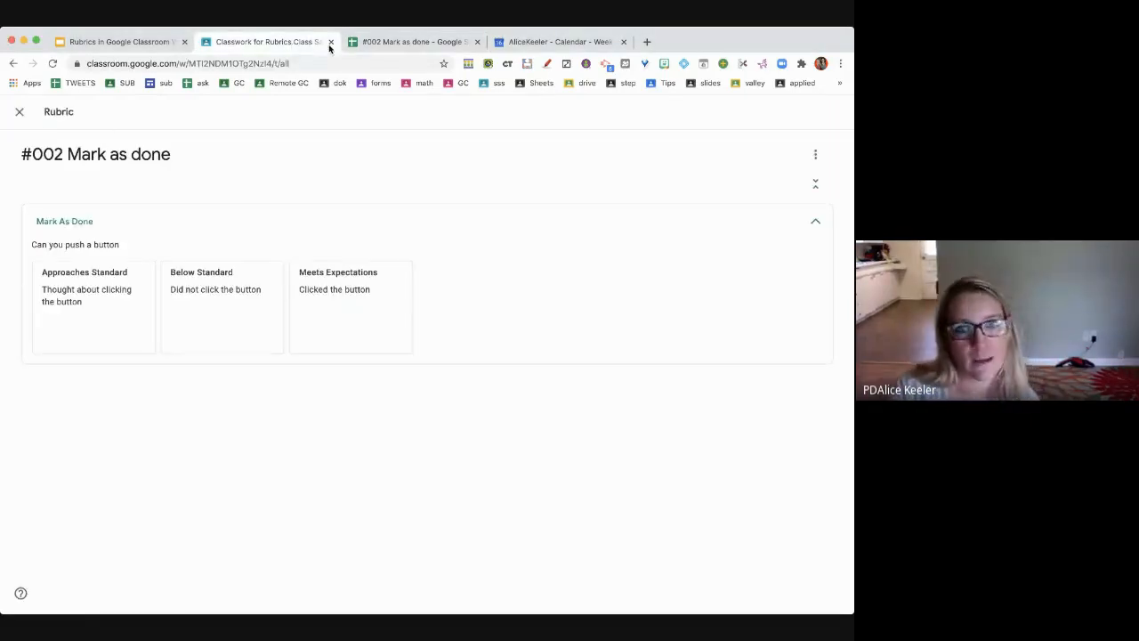
- Close the rubric and open the first of the 2 turned-in submissions with its rubric criteria expanded
{"action": "left_click", "coordinate": [18, 113]}
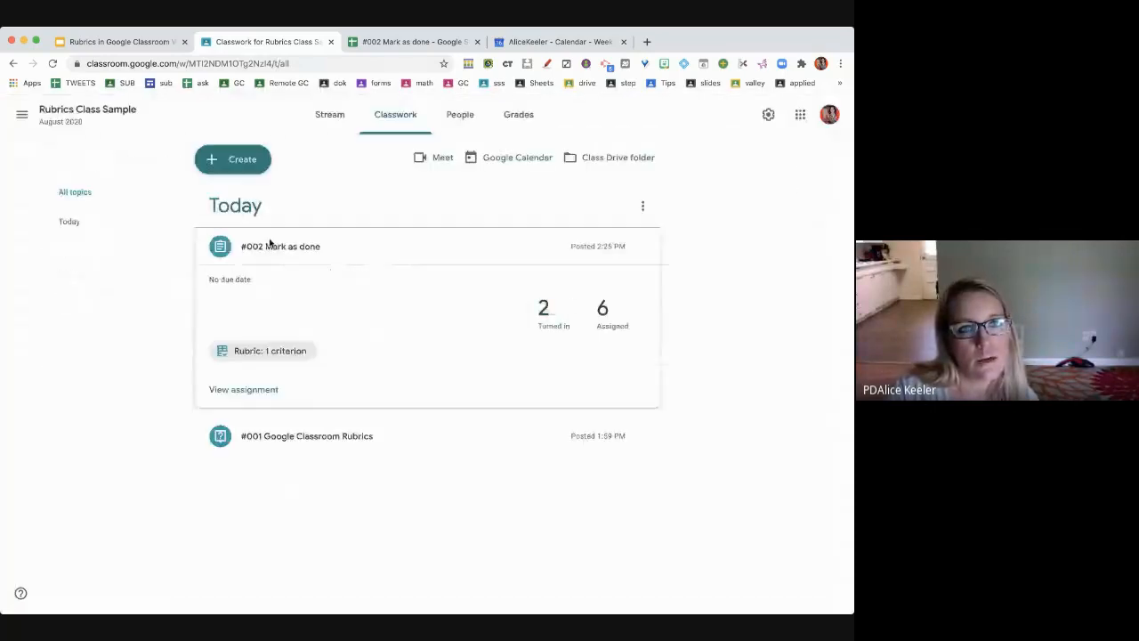
{"action": "left_click", "coordinate": [549, 323]}
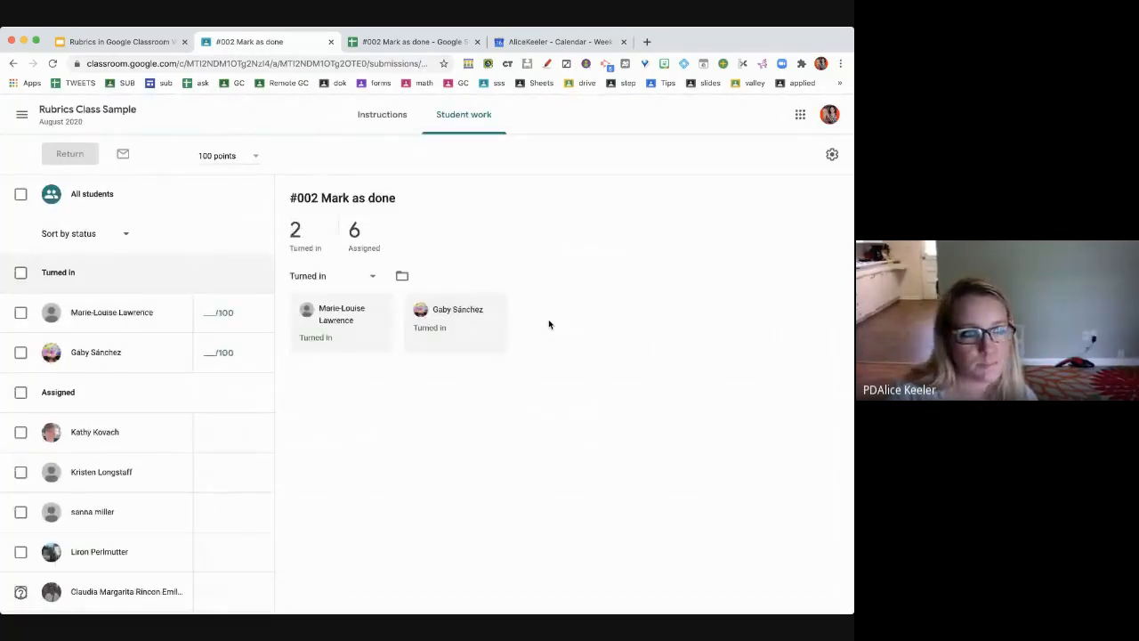
{"action": "left_click", "coordinate": [153, 323]}
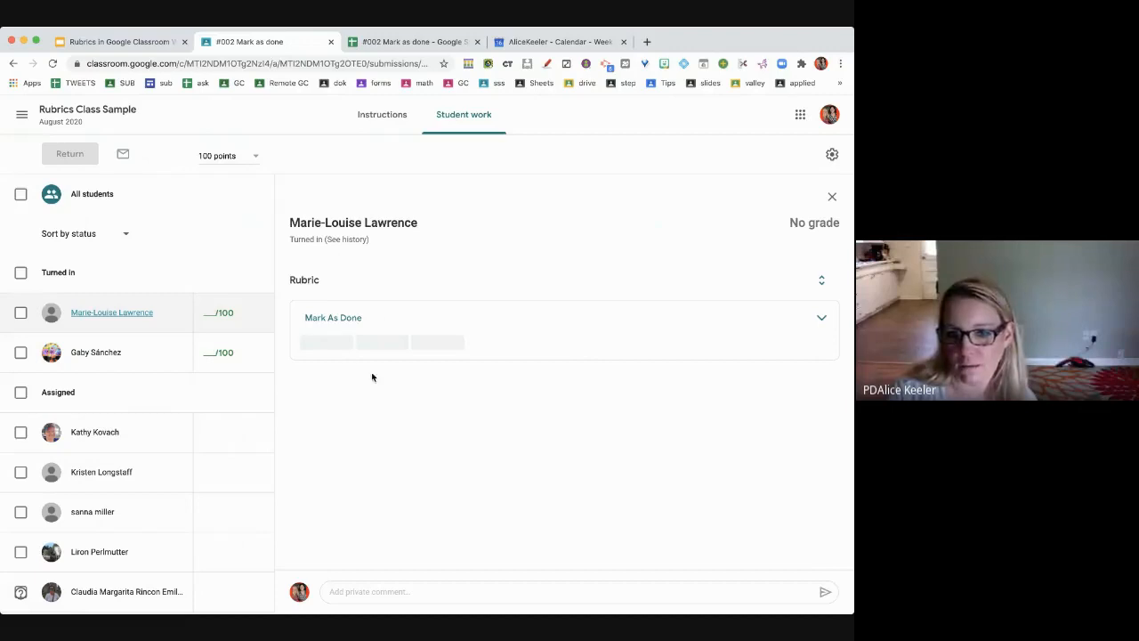
{"action": "left_click", "coordinate": [824, 284]}
- Expand the Mark As Done criterion levels for the first turned-in student
{"action": "left_click", "coordinate": [823, 283]}
{"action": "left_click", "coordinate": [824, 283]}
{"action": "left_click", "coordinate": [824, 283]}
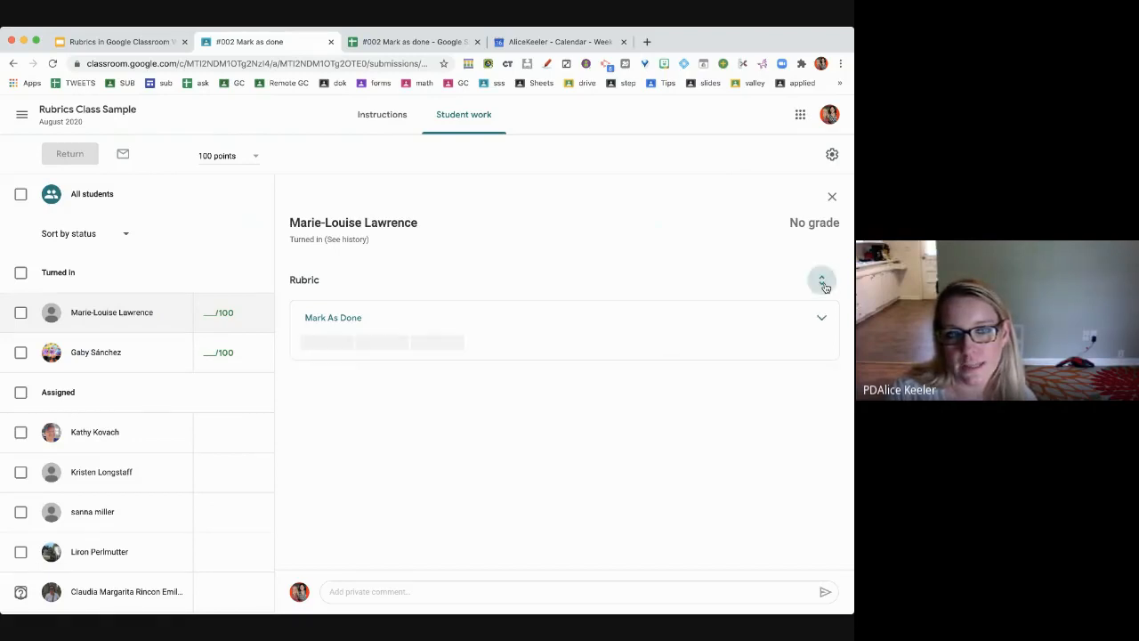
{"action": "left_click", "coordinate": [330, 324]}
{"action": "left_click", "coordinate": [335, 323]}
{"action": "left_click", "coordinate": [335, 323]}
{"action": "left_click", "coordinate": [335, 323]}
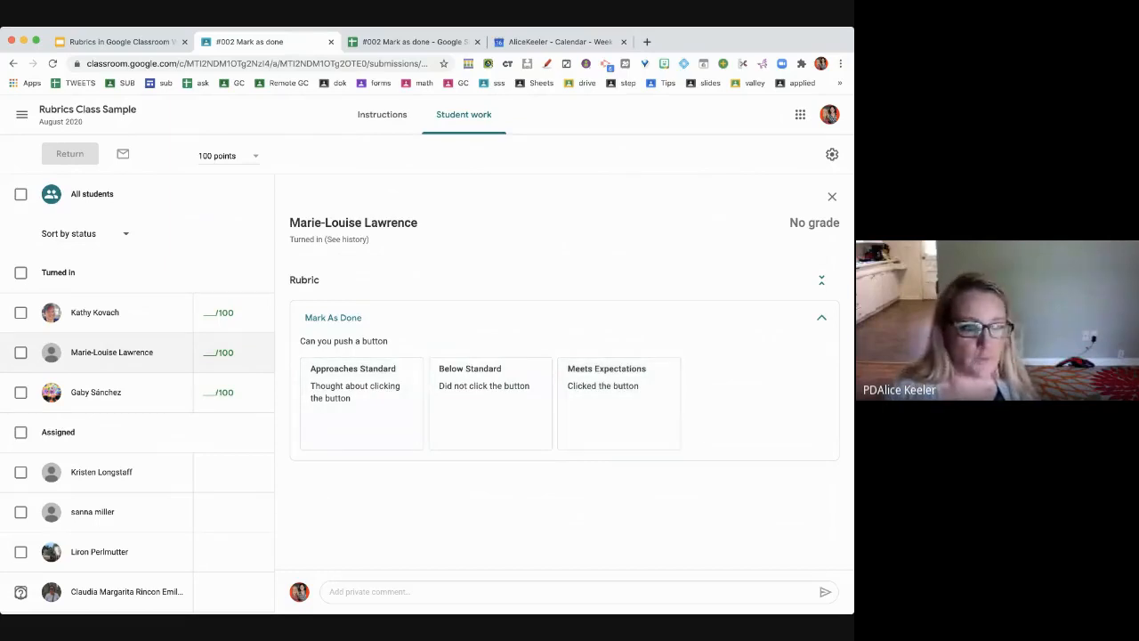
{"action": "left_click", "coordinate": [20, 593]}
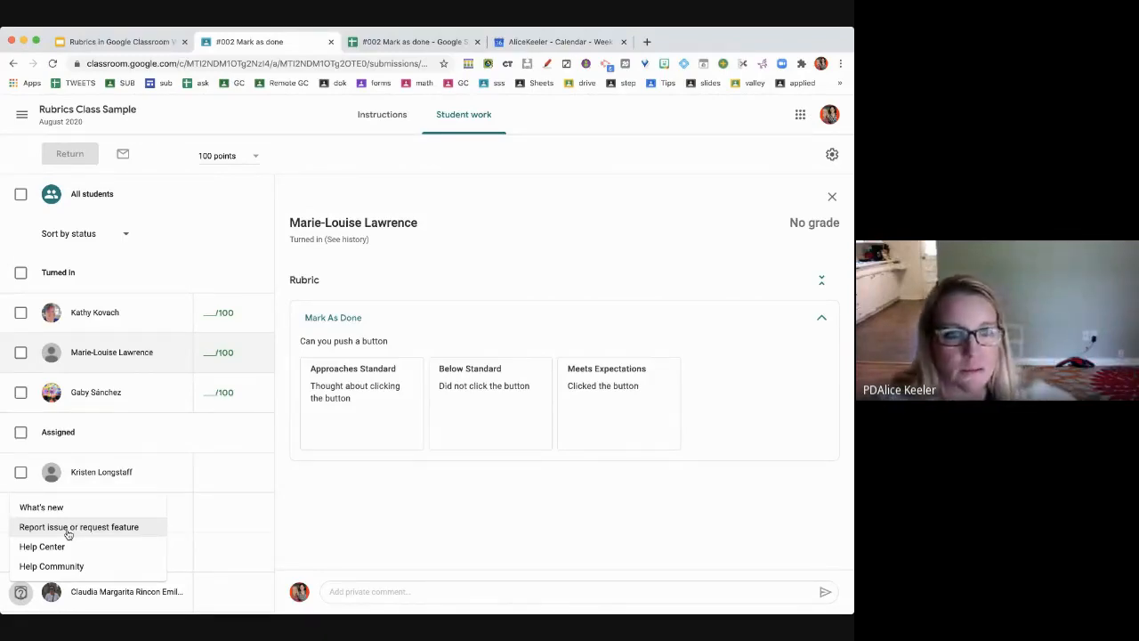
- Score the first and second turned-in students at Meets Expectations
{"action": "left_click", "coordinate": [602, 425]}
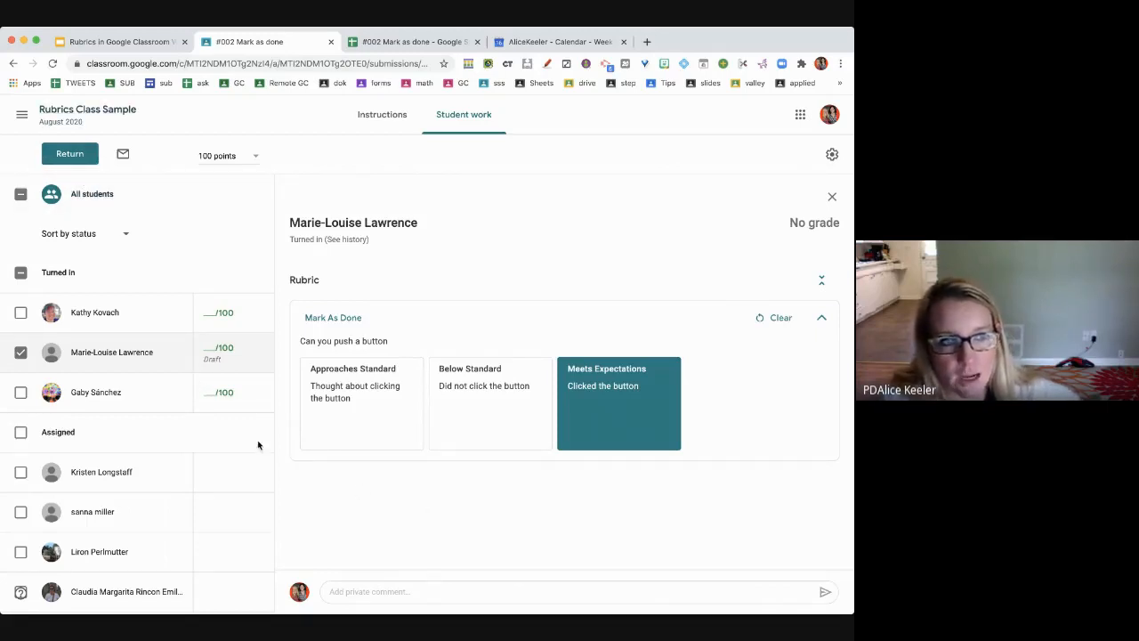
{"action": "left_click", "coordinate": [136, 397]}
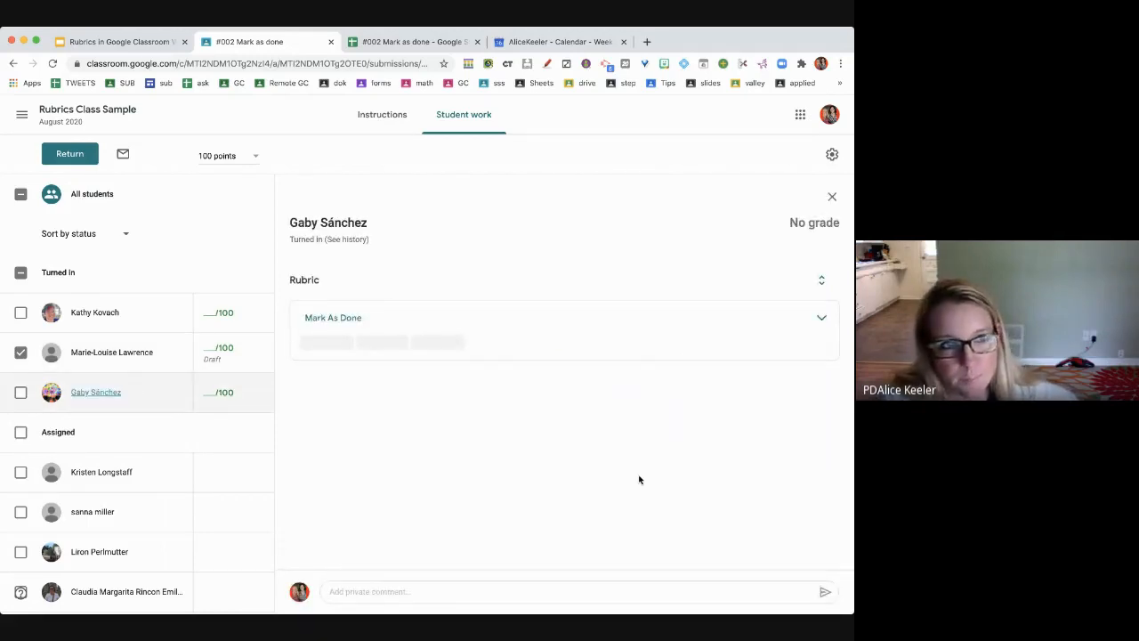
{"action": "left_click", "coordinate": [434, 351]}
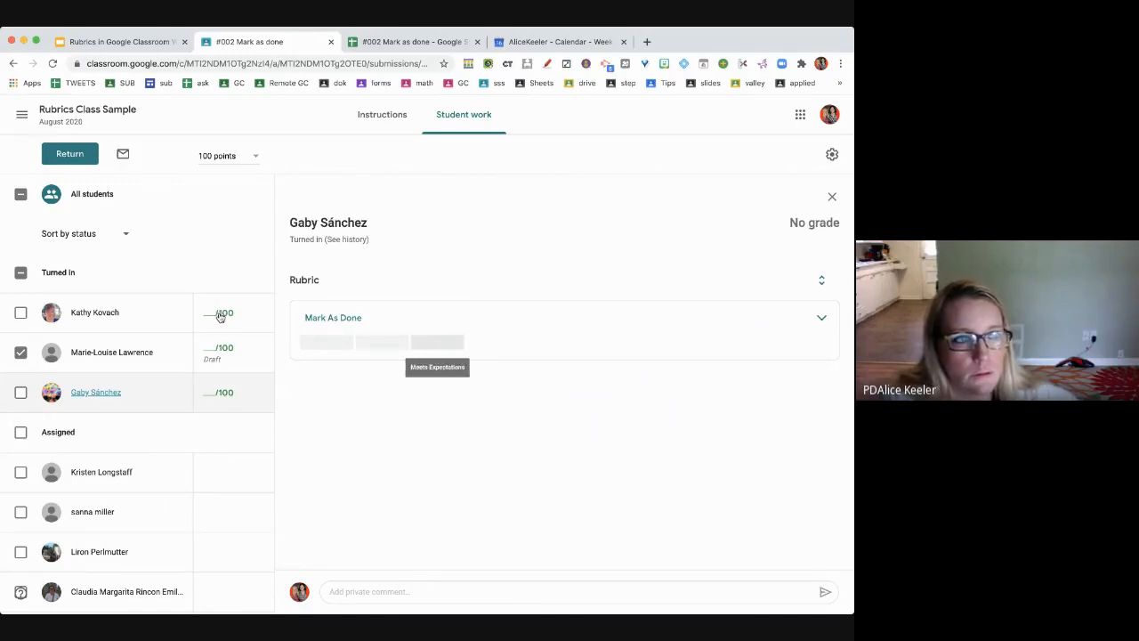
- Rate the next turned-in student and the first assigned student on Mark As Done, ending at Approaches Standard
{"action": "left_click", "coordinate": [145, 320]}
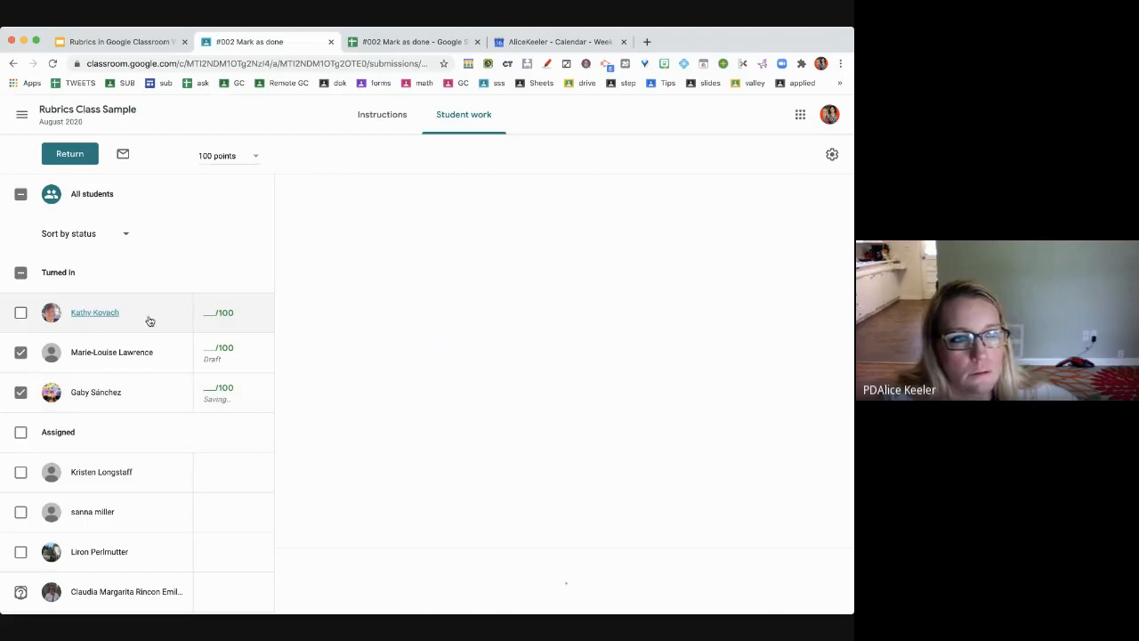
{"action": "left_click", "coordinate": [451, 347]}
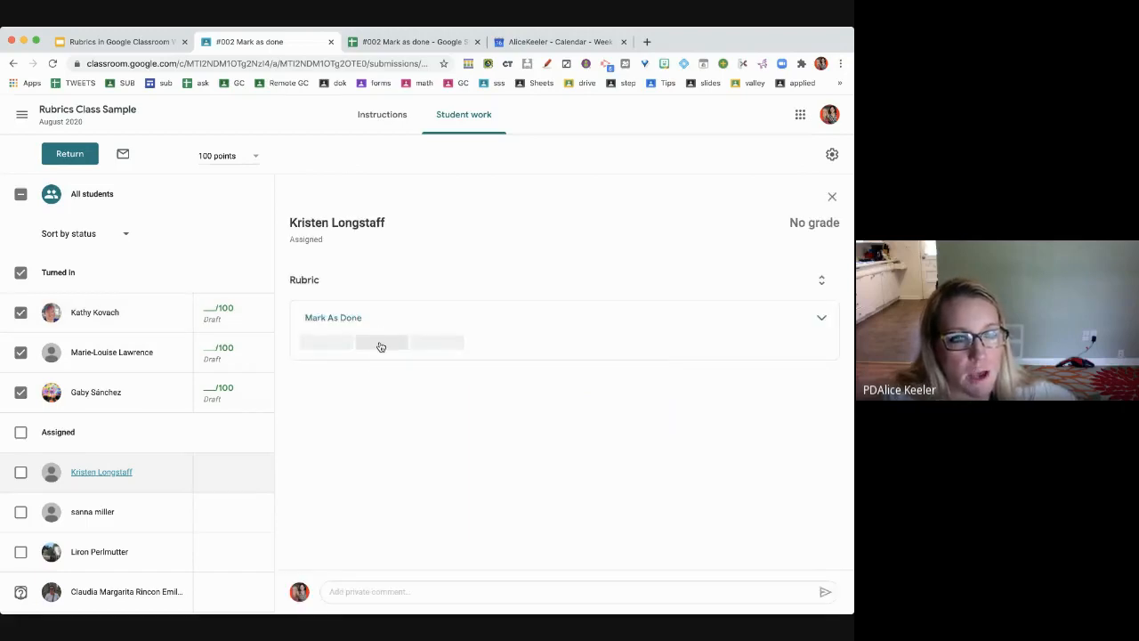
{"action": "left_click", "coordinate": [821, 319]}
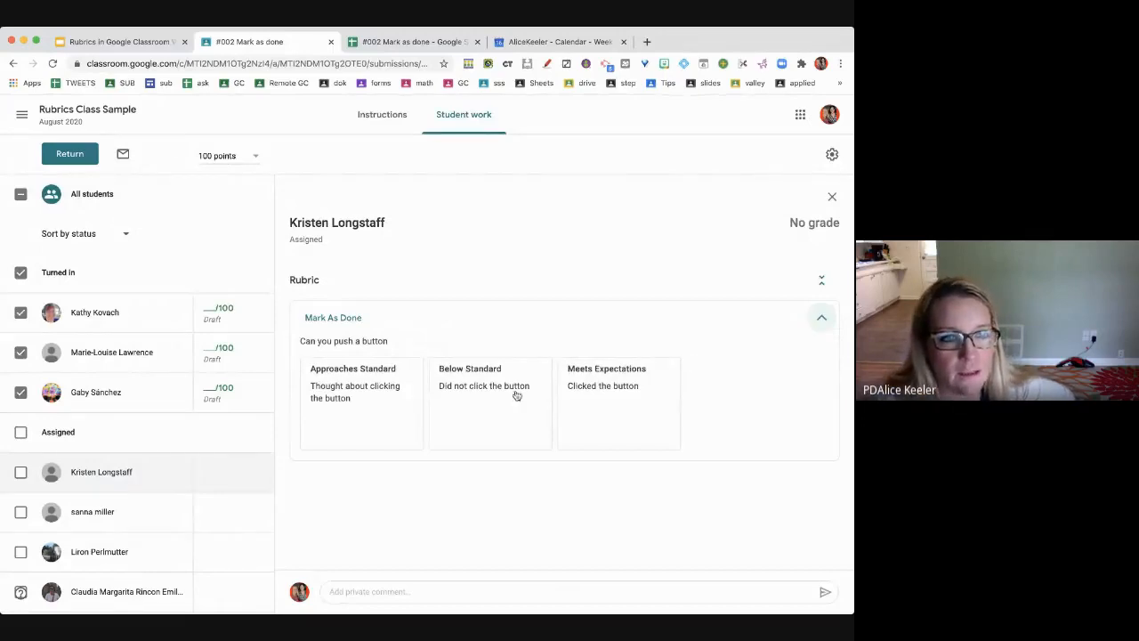
{"action": "left_click", "coordinate": [387, 397]}
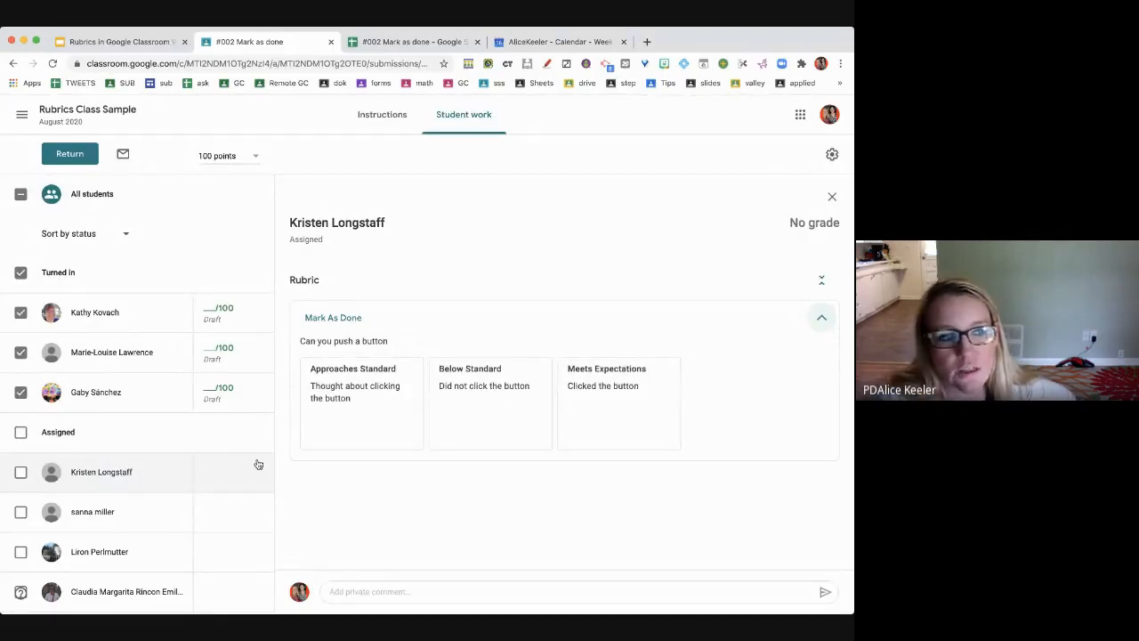
{"action": "left_click", "coordinate": [171, 514]}
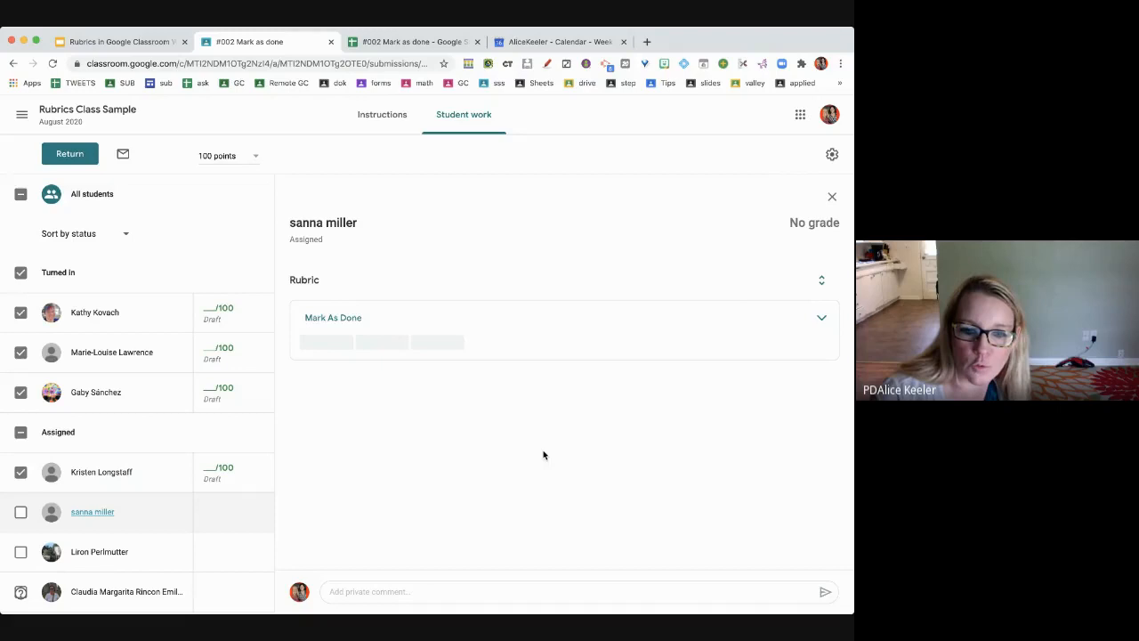
{"action": "left_click", "coordinate": [822, 319]}
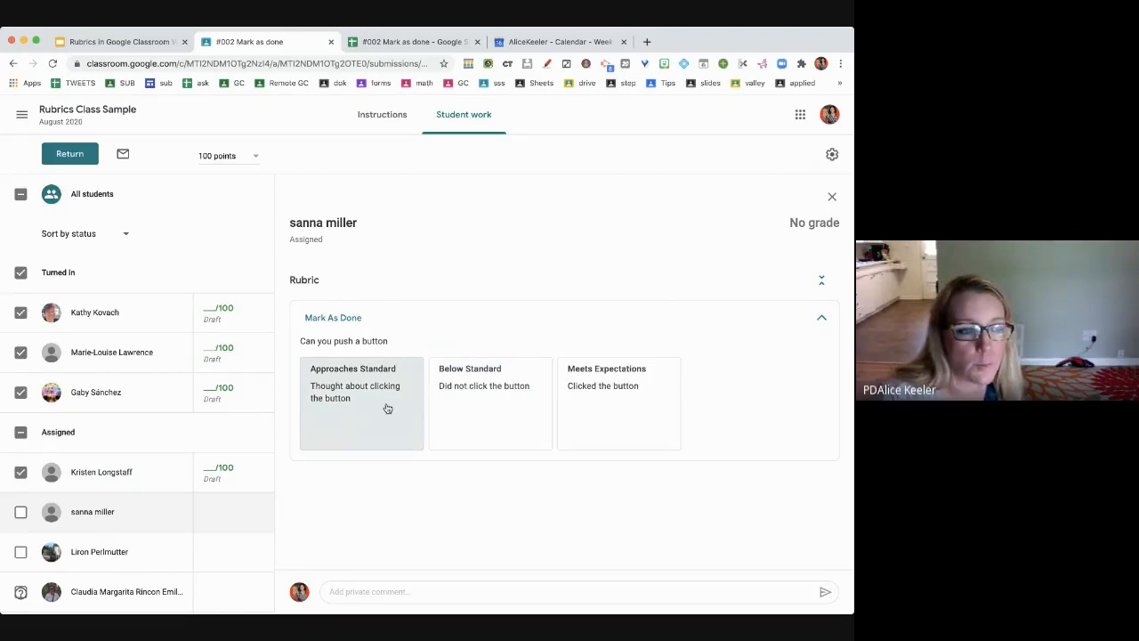
{"action": "left_click", "coordinate": [387, 407]}
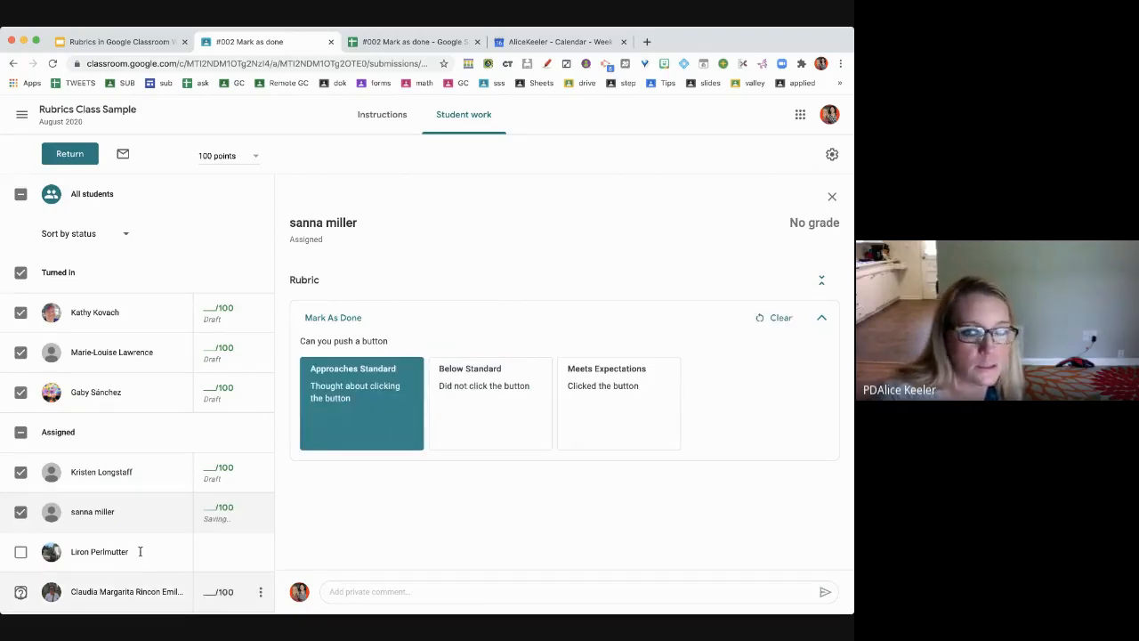
- Rate the remaining three assigned students Below Standard on Mark As Done
{"action": "left_click", "coordinate": [139, 552]}
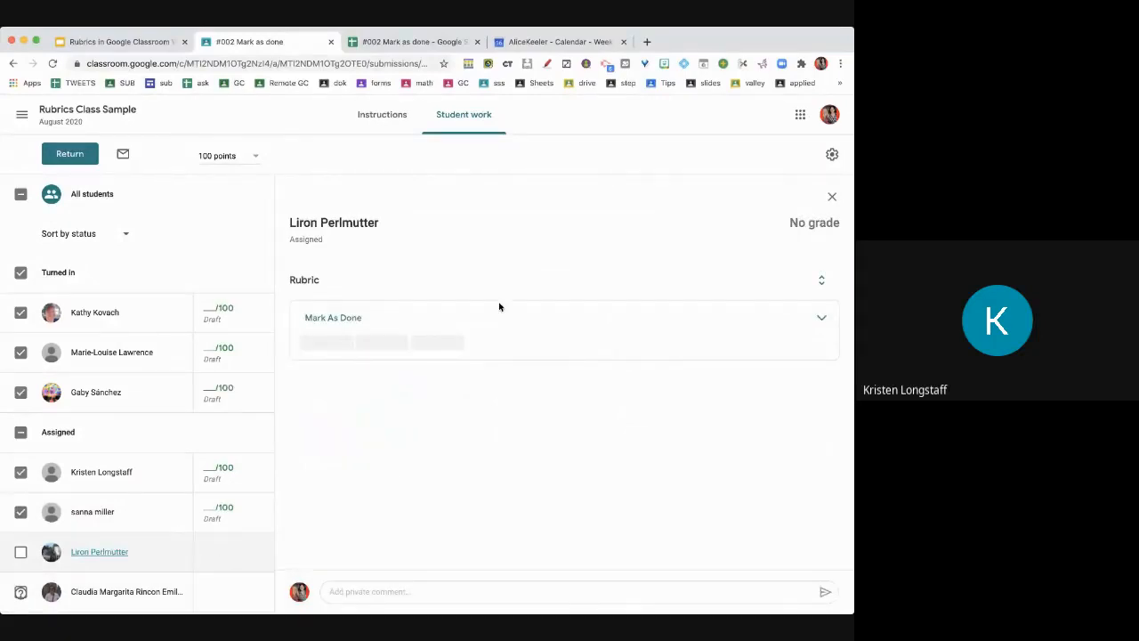
{"action": "left_click", "coordinate": [818, 320]}
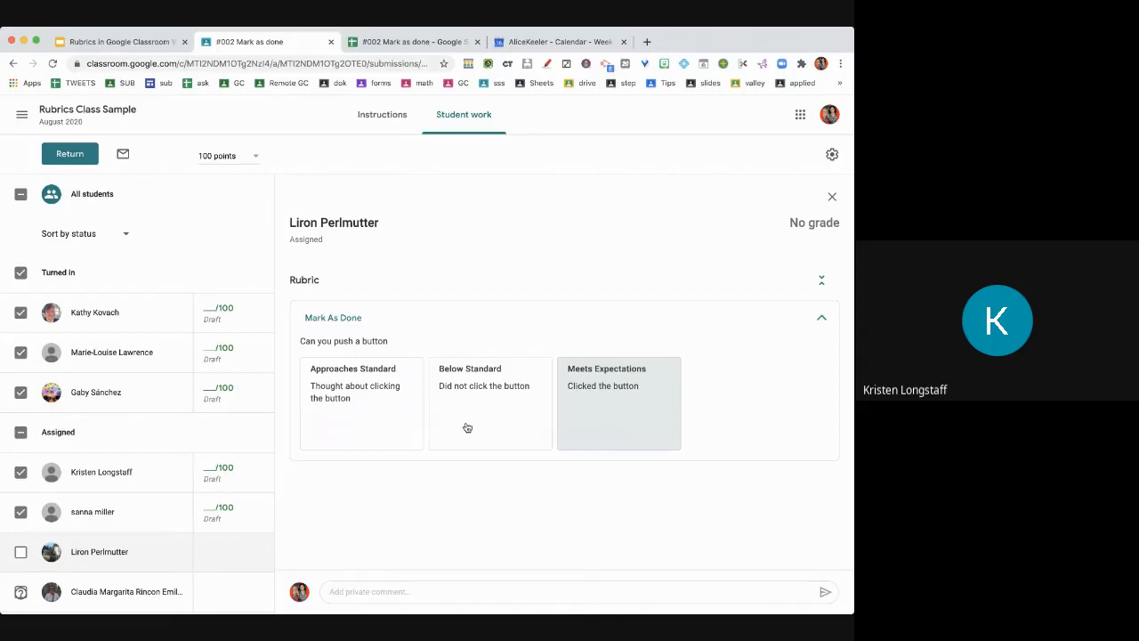
{"action": "left_click", "coordinate": [512, 406]}
{"action": "scroll", "coordinate": [220, 466], "scroll_direction": "down", "scroll_amount": 1}
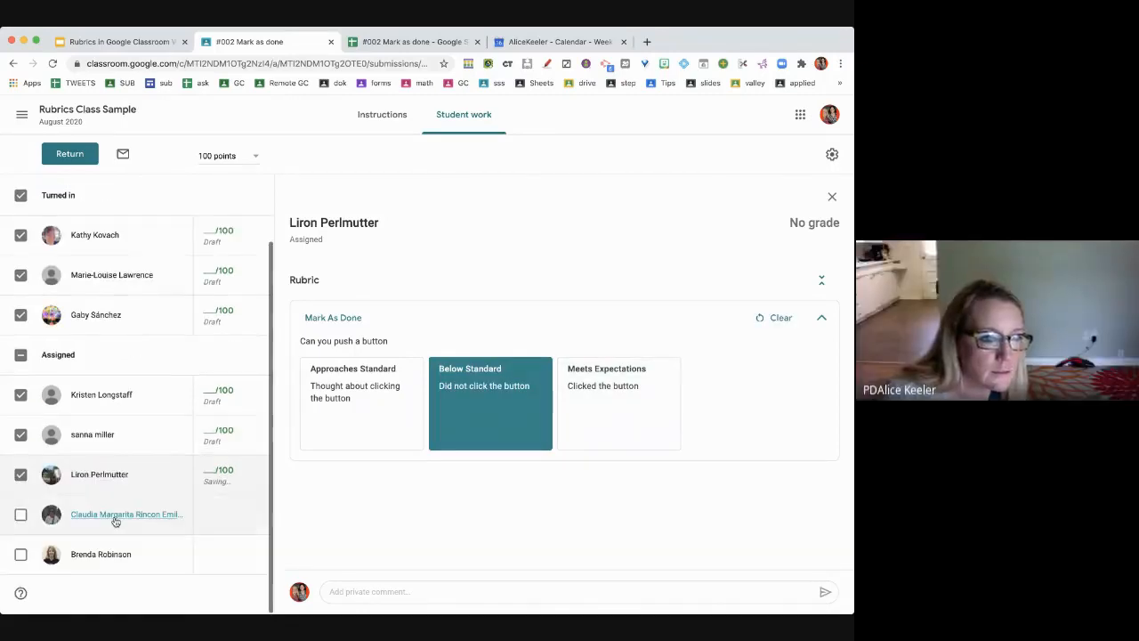
{"action": "left_click", "coordinate": [115, 515]}
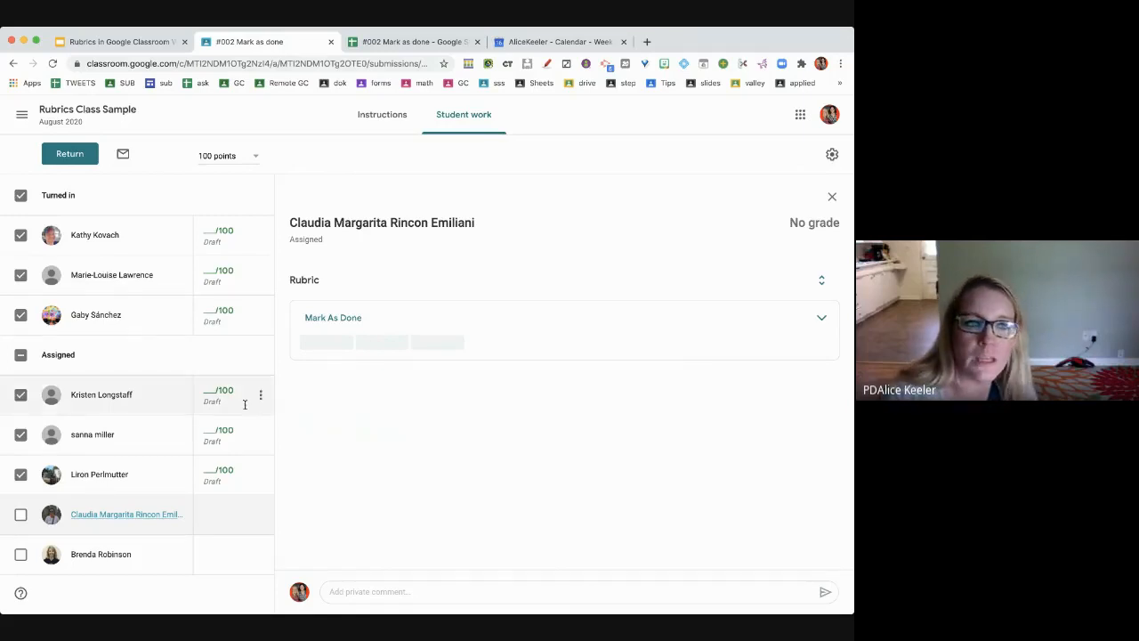
{"action": "left_click", "coordinate": [397, 344]}
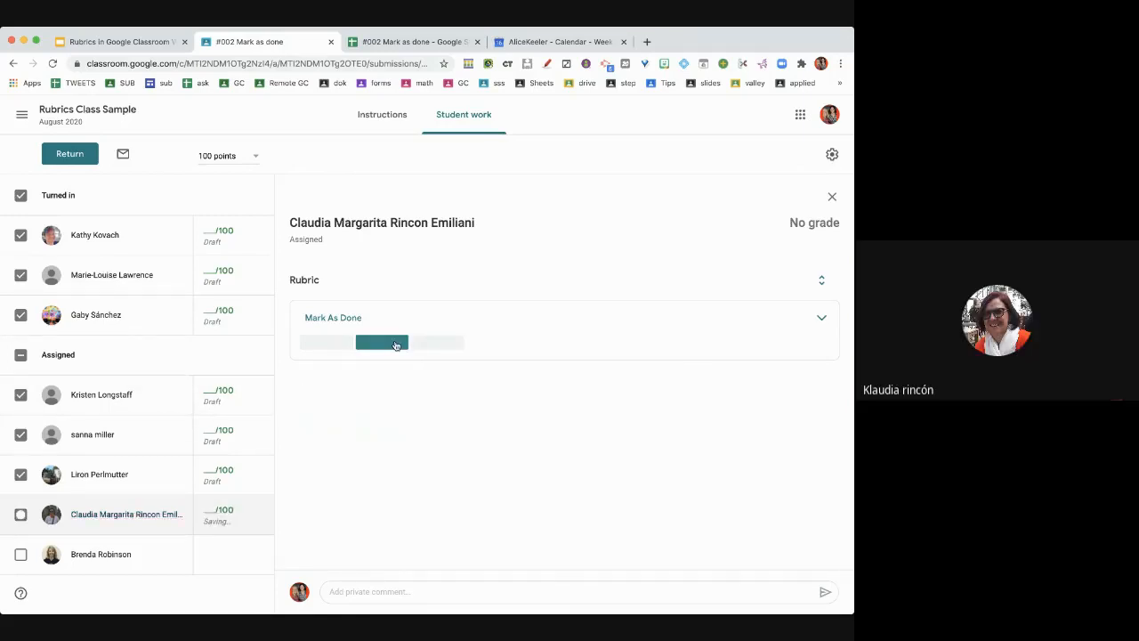
{"action": "left_click", "coordinate": [115, 559]}
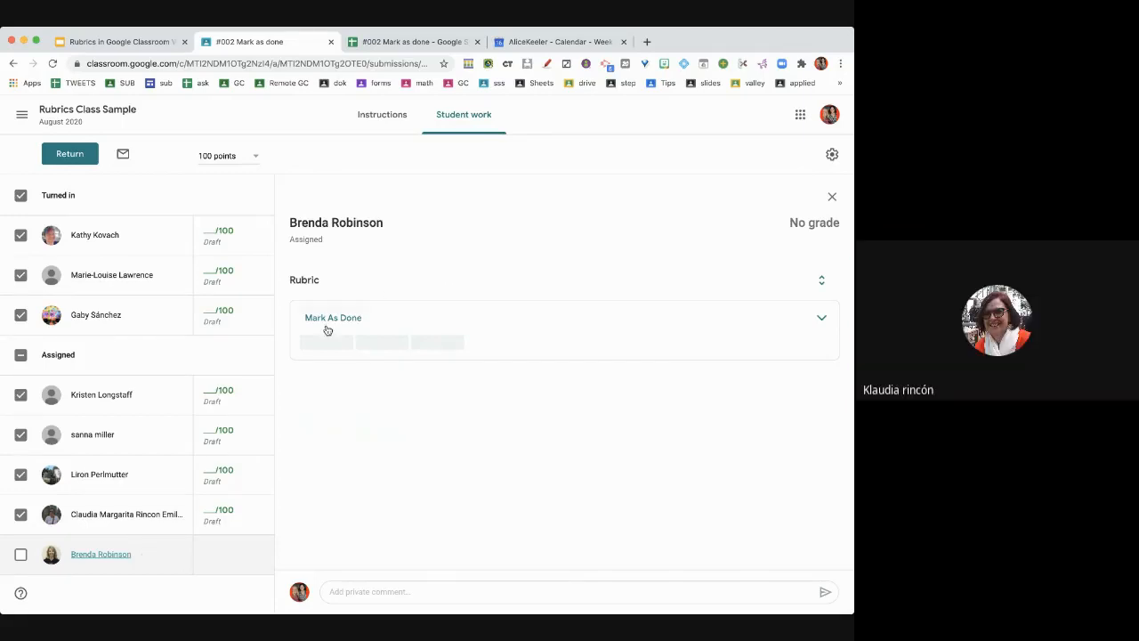
{"action": "left_click", "coordinate": [380, 344]}
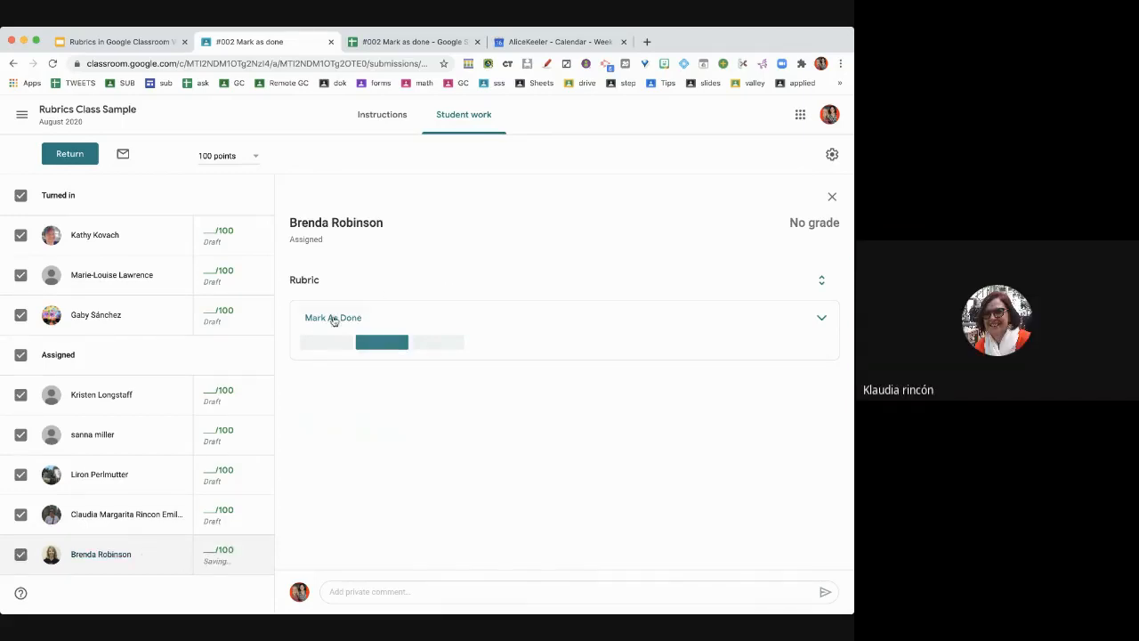
- Enter a grade of 100 in each of the three turned-in students' grade cells
{"action": "left_click", "coordinate": [214, 235]}
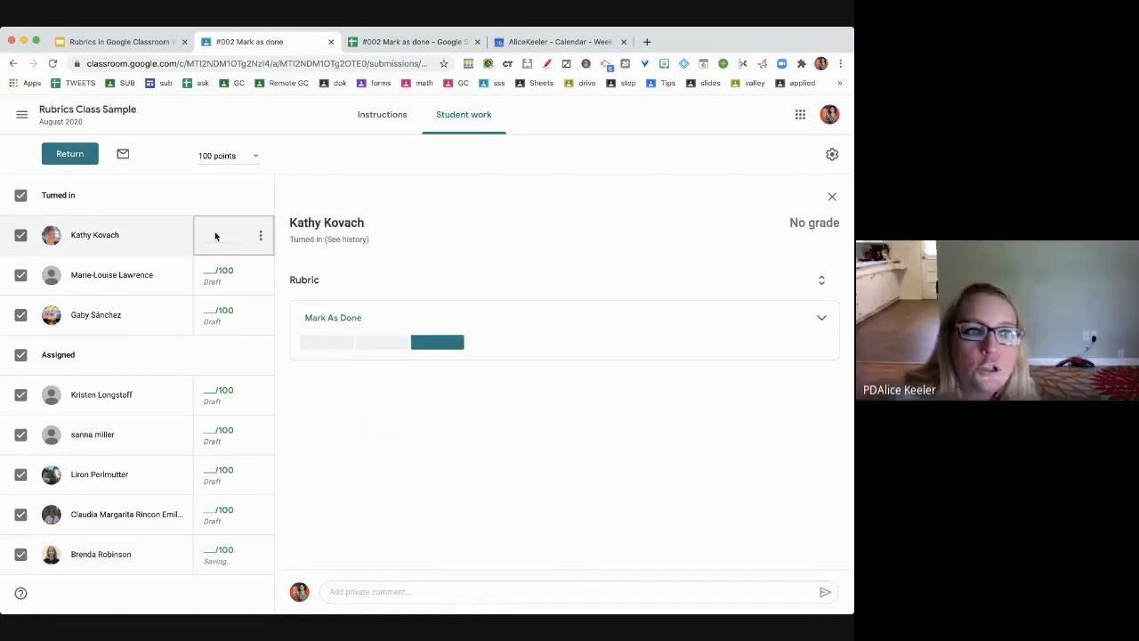
{"action": "type", "text": "100"}
{"action": "left_click", "coordinate": [214, 273]}
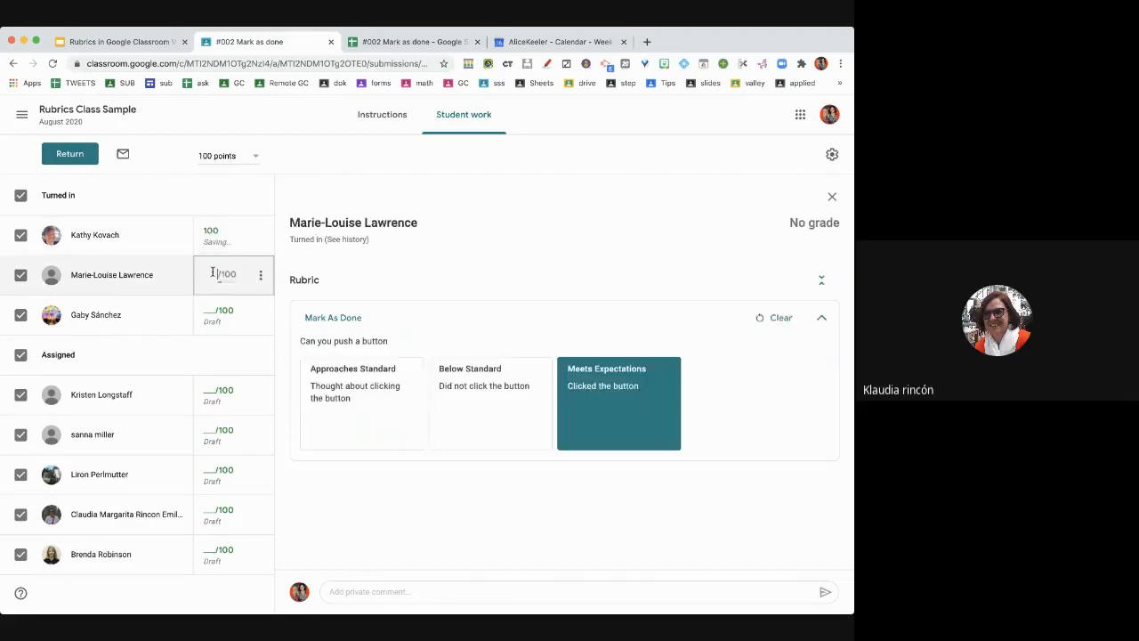
{"action": "type", "text": "100"}
{"action": "key", "text": "Down"}
{"action": "type", "text": "100"}
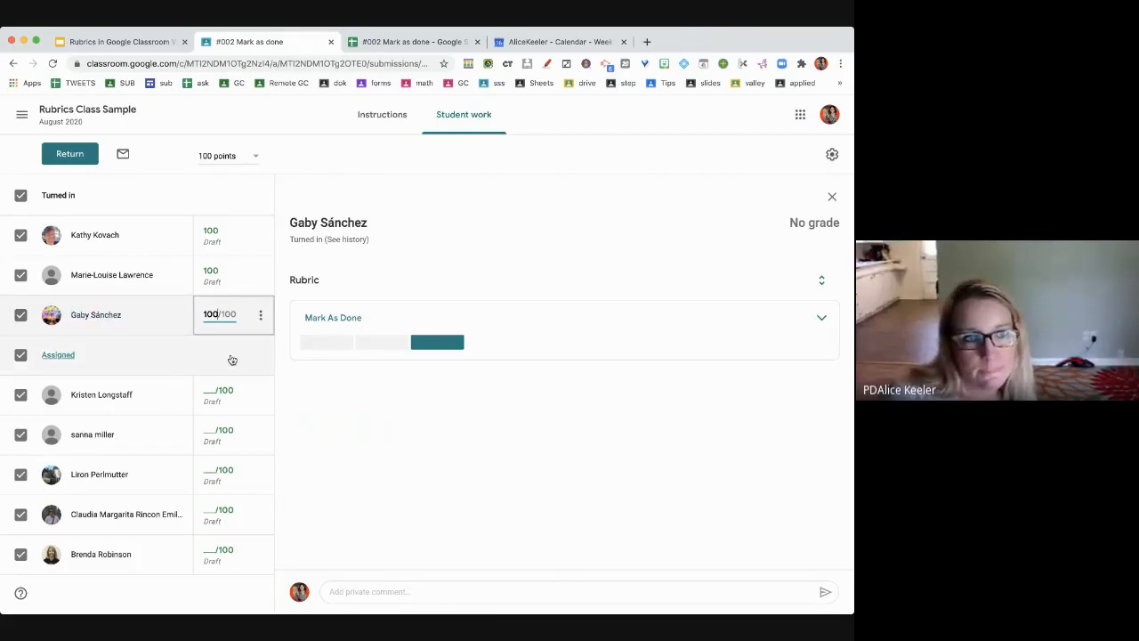
{"action": "left_click", "coordinate": [70, 156]}
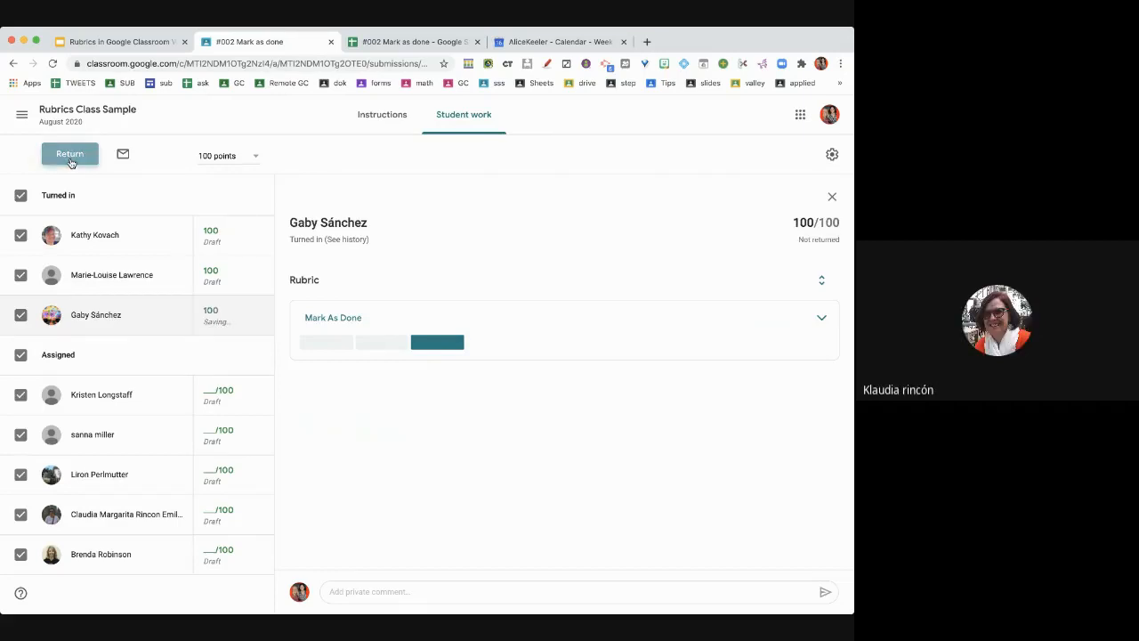
- Return all eight submissions, including unsubmitted ones, with private comment 'AK: Please check your rubric.'
{"action": "left_click", "coordinate": [71, 158]}
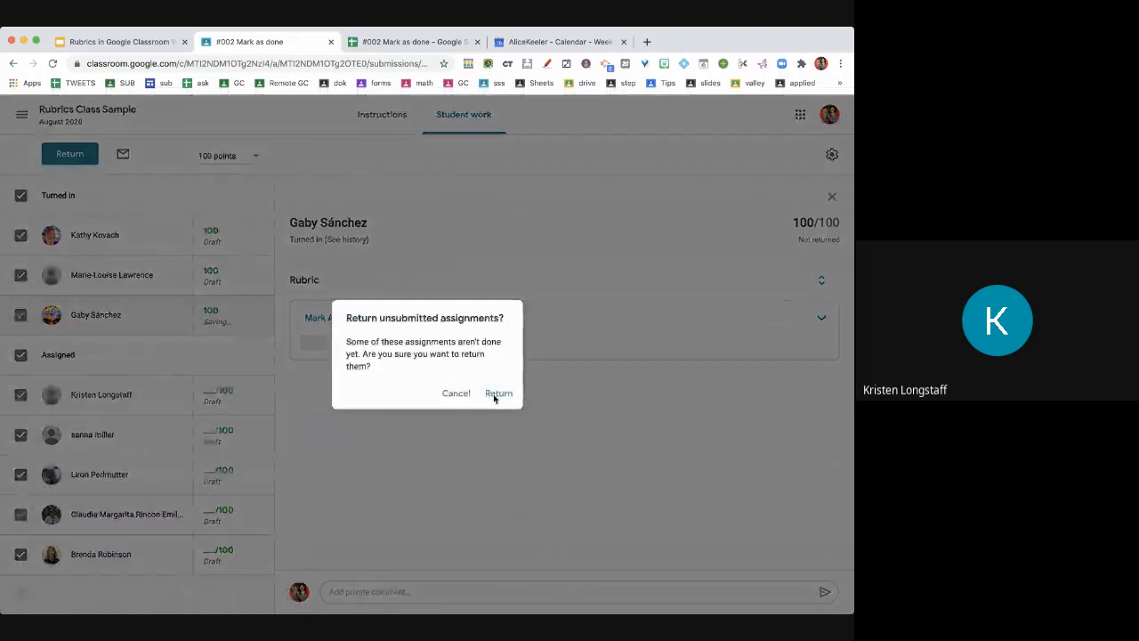
{"action": "left_click", "coordinate": [498, 394]}
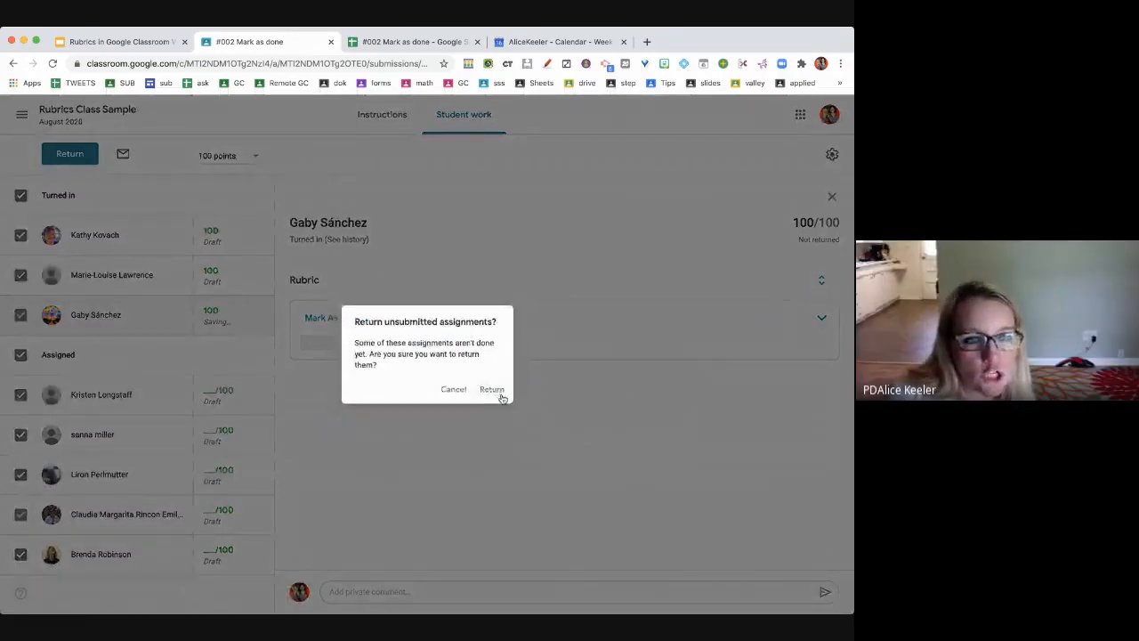
{"action": "left_click", "coordinate": [521, 509]}
{"action": "type", "text": "A"}
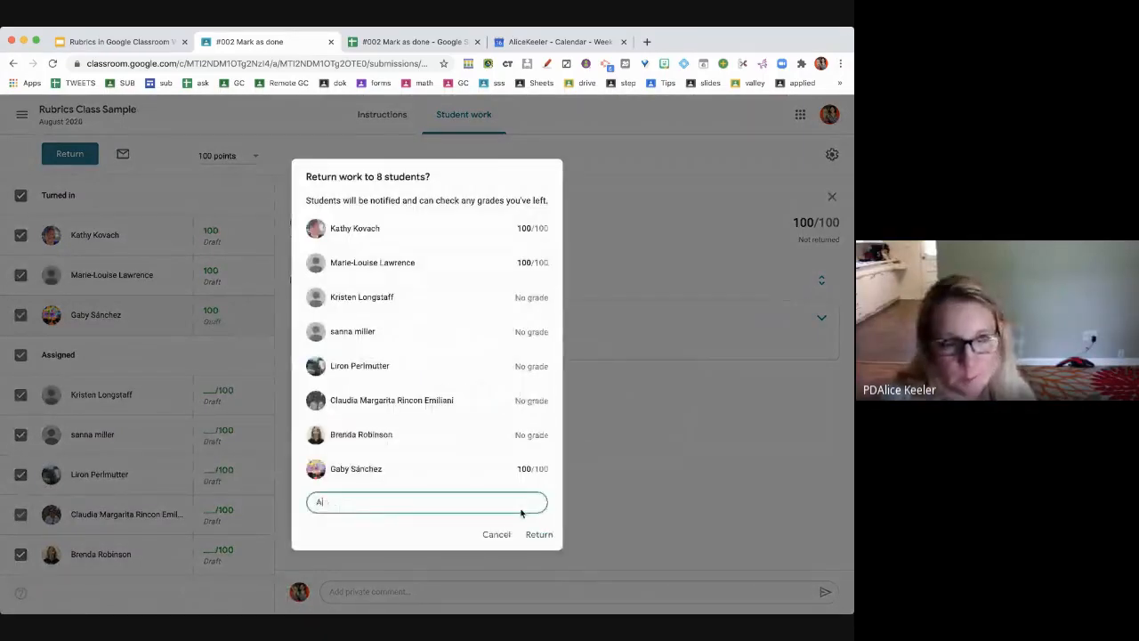
{"action": "type", "text": "K: Please check your ru"}
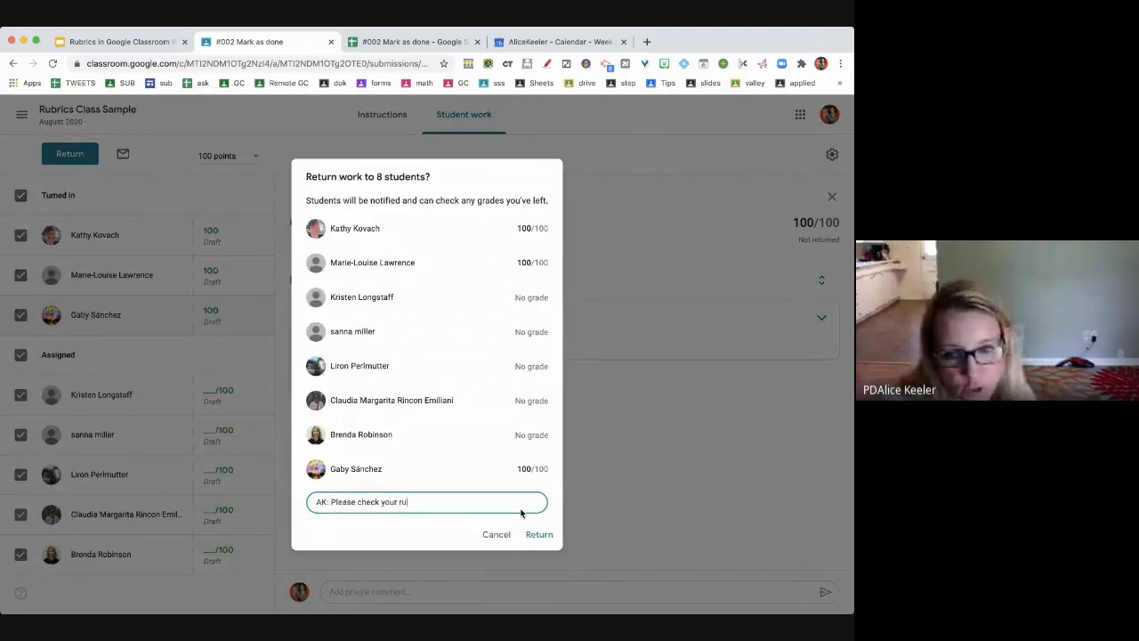
{"action": "type", "text": "bric."}
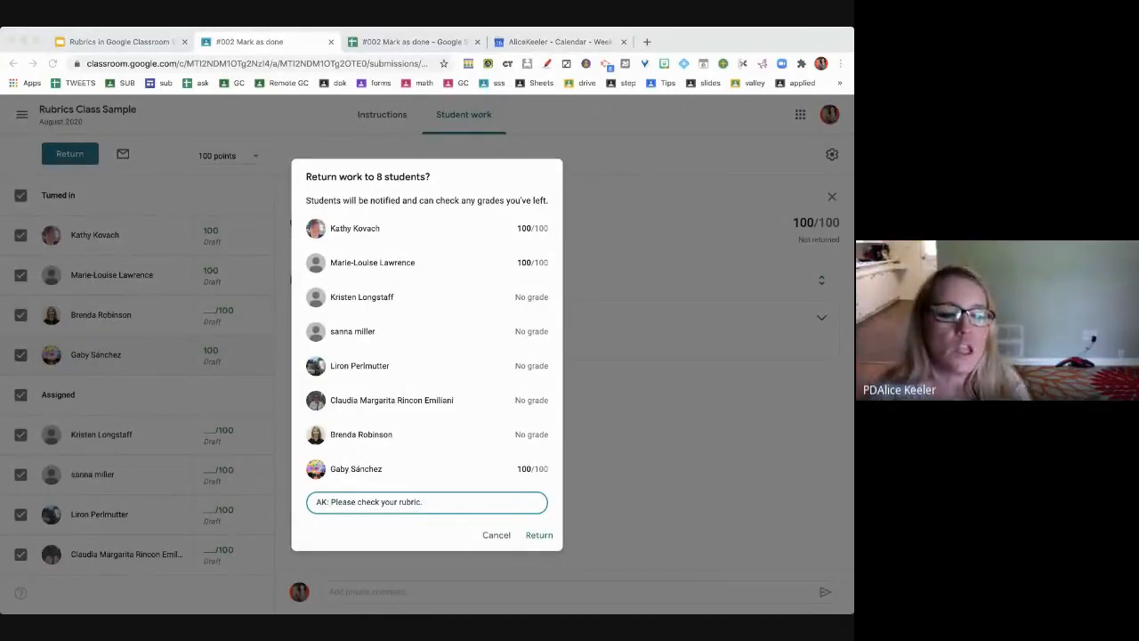
{"action": "left_click", "coordinate": [460, 424]}
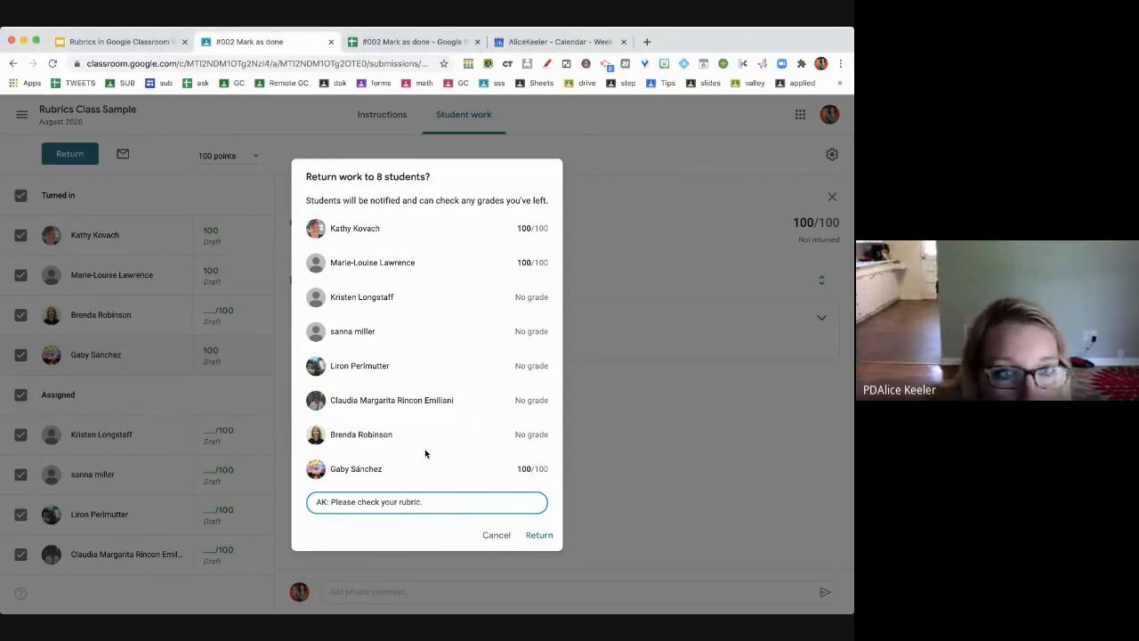
{"action": "left_click", "coordinate": [536, 535]}
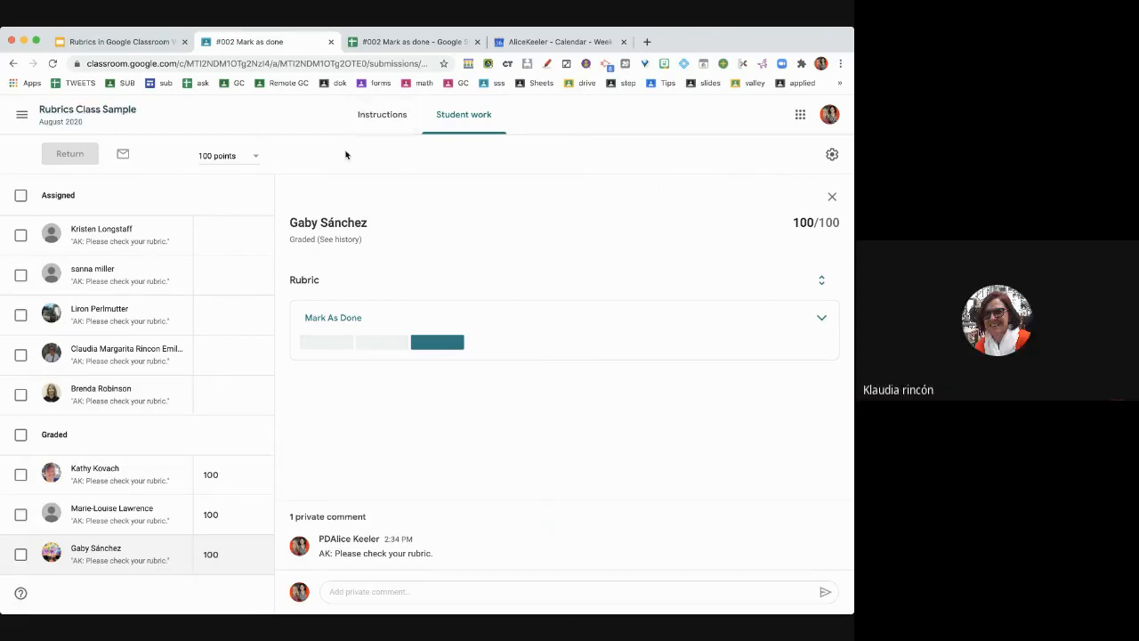
- From the class's Classwork page, expand #001 Google Classroom Rubrics and view its turned-in answers
{"action": "left_click", "coordinate": [129, 113]}
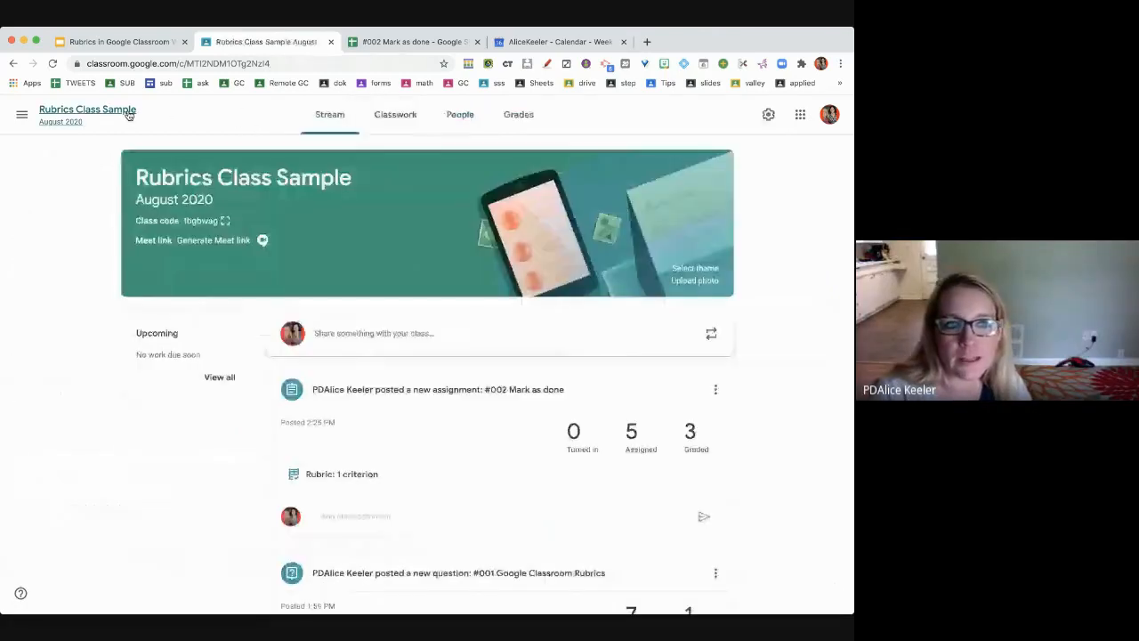
{"action": "left_click", "coordinate": [391, 115]}
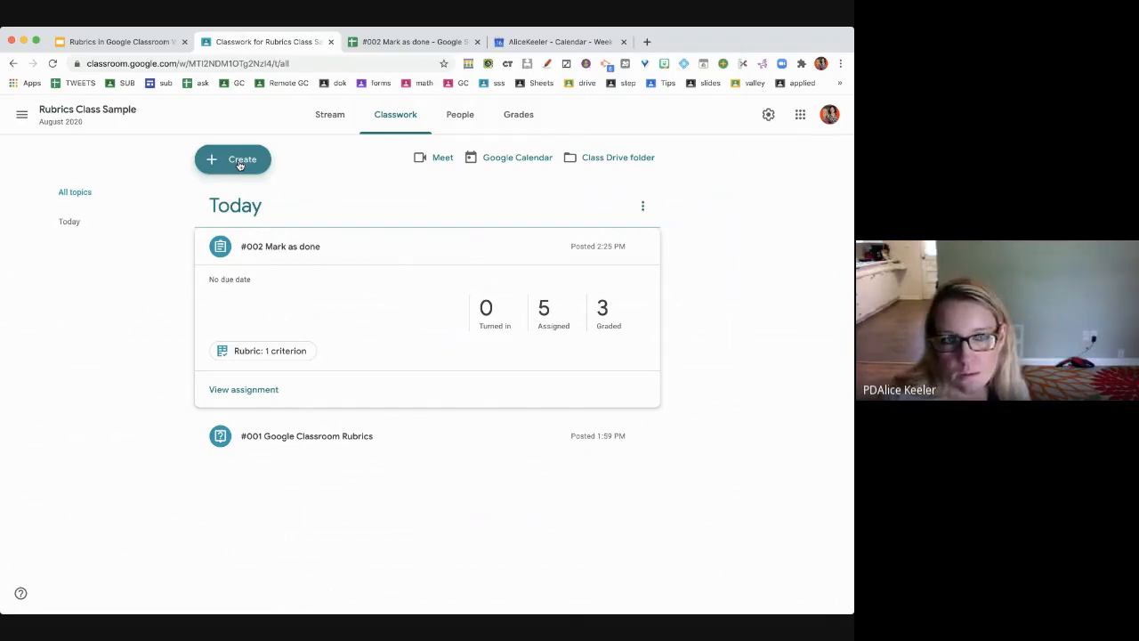
{"action": "left_click", "coordinate": [346, 436]}
{"action": "left_click", "coordinate": [545, 357]}
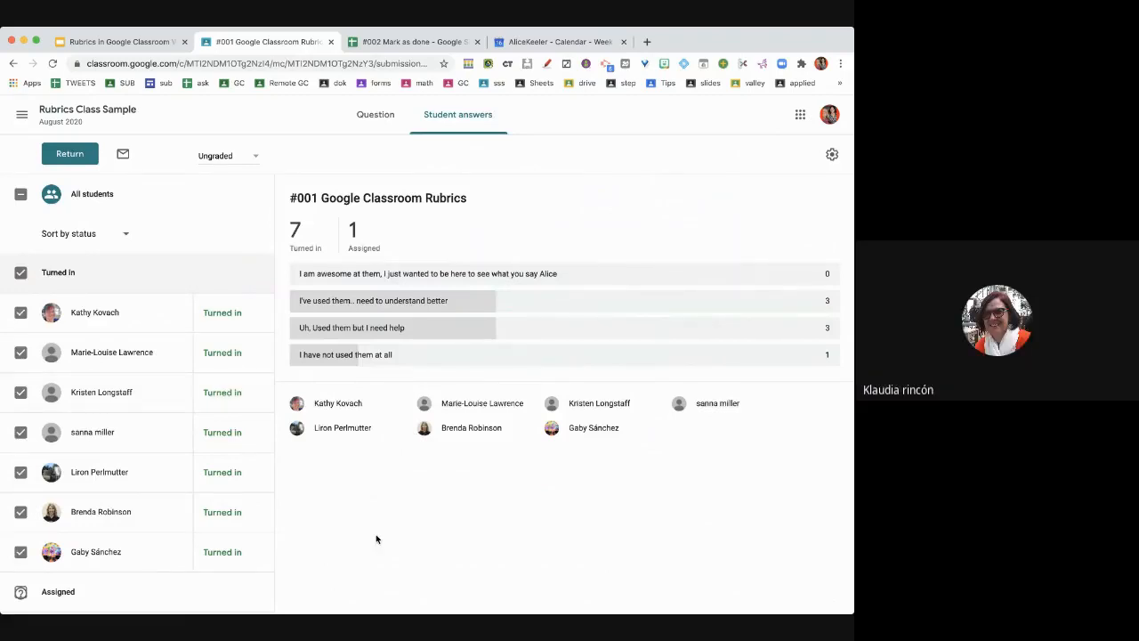
- Return the #001 answers to seven students with private comment 'AK: Thank you for your input'
{"action": "left_click", "coordinate": [69, 154]}
{"action": "left_click", "coordinate": [367, 486]}
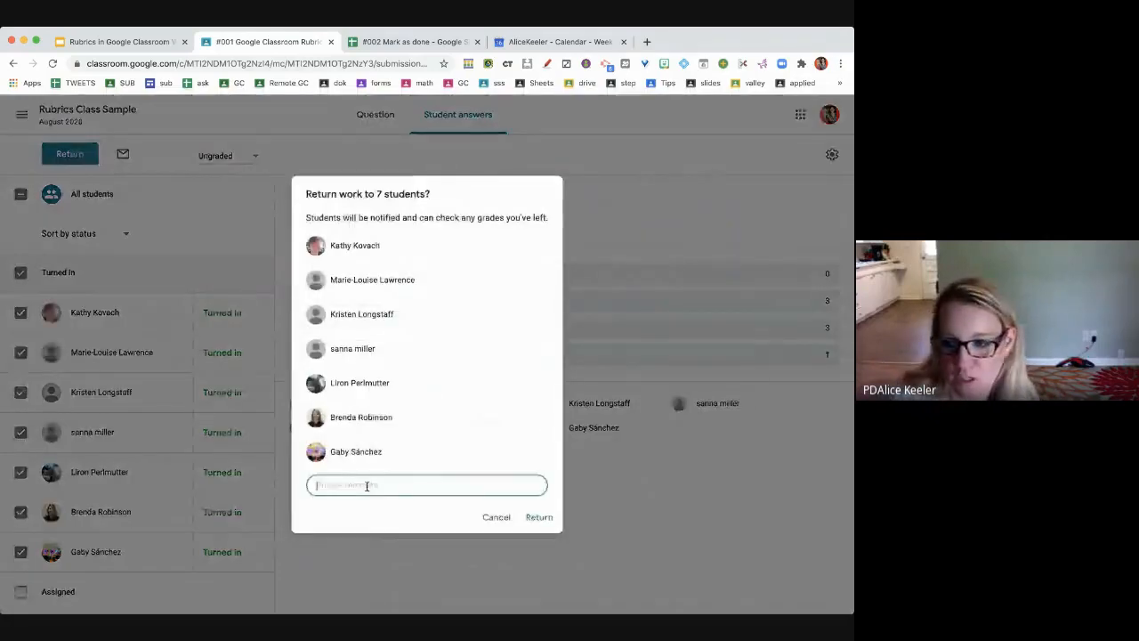
{"action": "type", "text": "AK"}
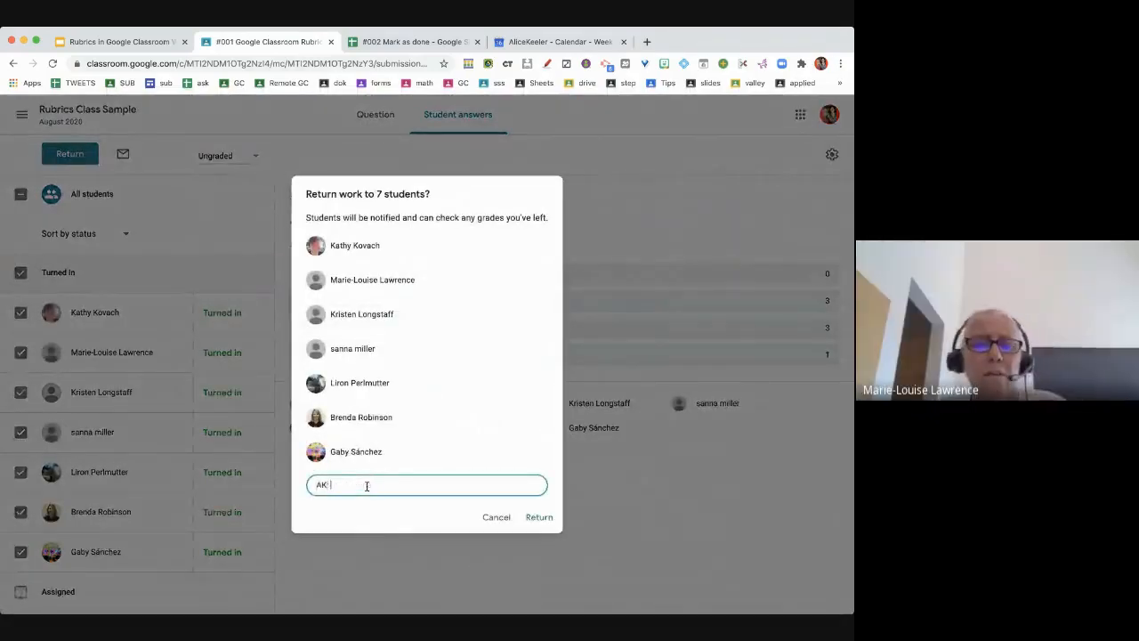
{"action": "type", "text": ": Thank you for your input"}
{"action": "left_click", "coordinate": [539, 517]}
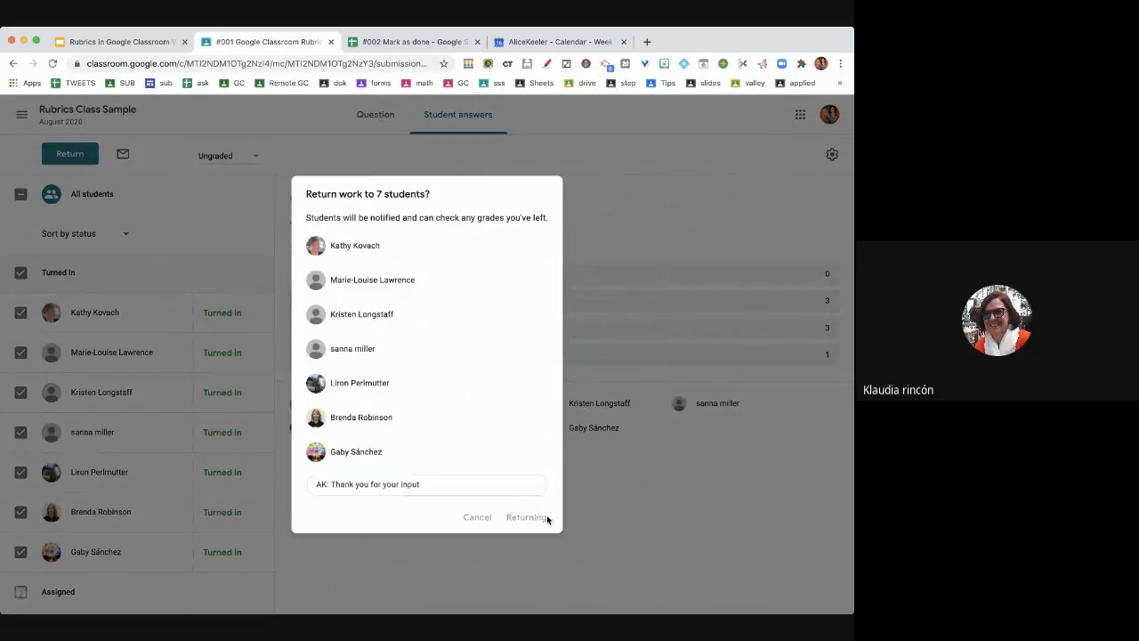
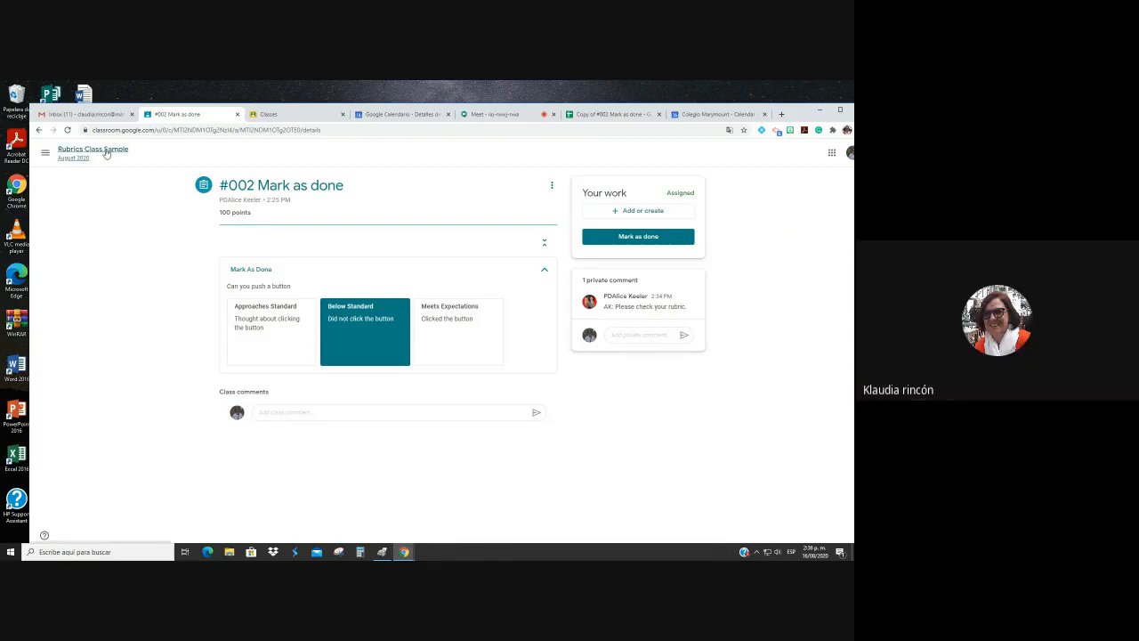
- Leave the #002 Mark as done assignment and return to the Rubrics Class Sample stream
{"action": "left_click", "coordinate": [106, 153]}
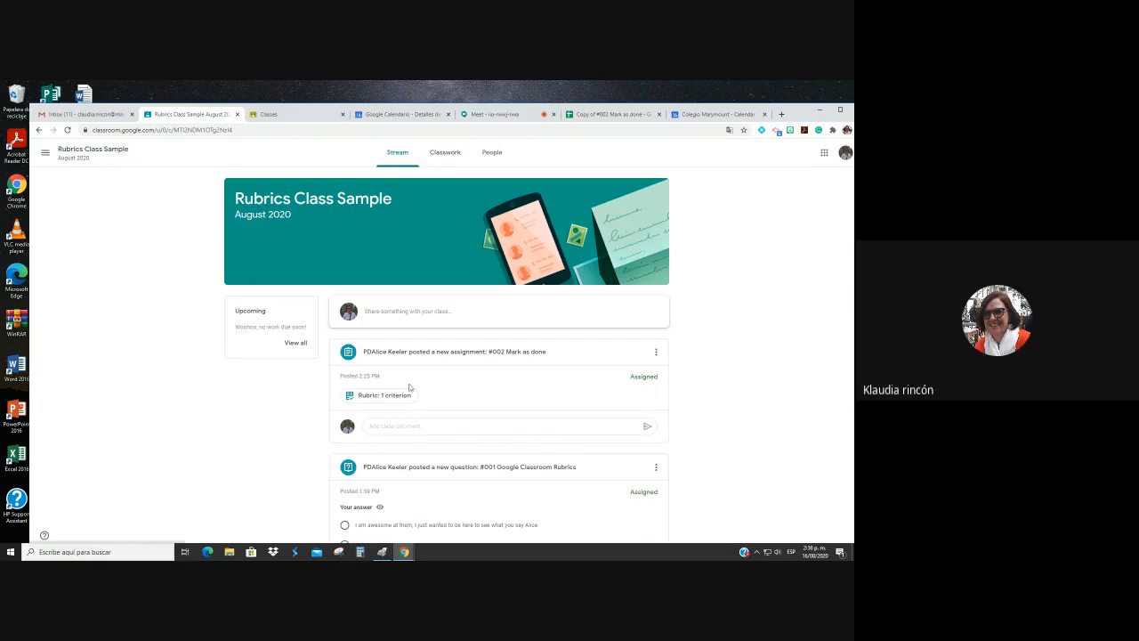
- From Classwork, open the #002 Mark as done assignment details to view its rubric
{"action": "left_click", "coordinate": [450, 152]}
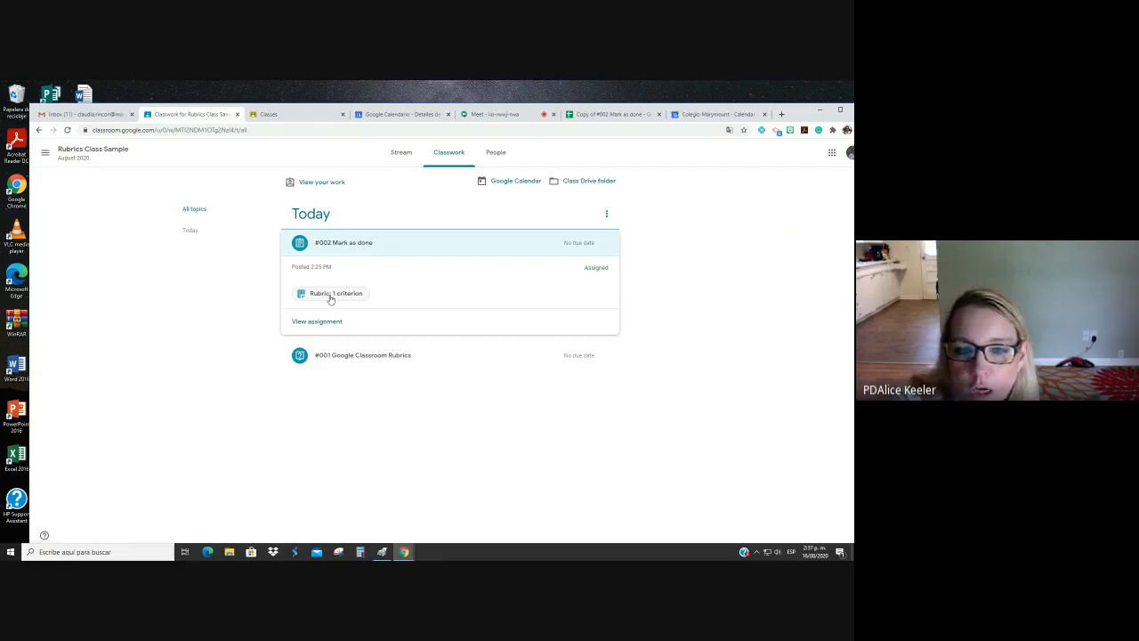
{"action": "left_click", "coordinate": [325, 322]}
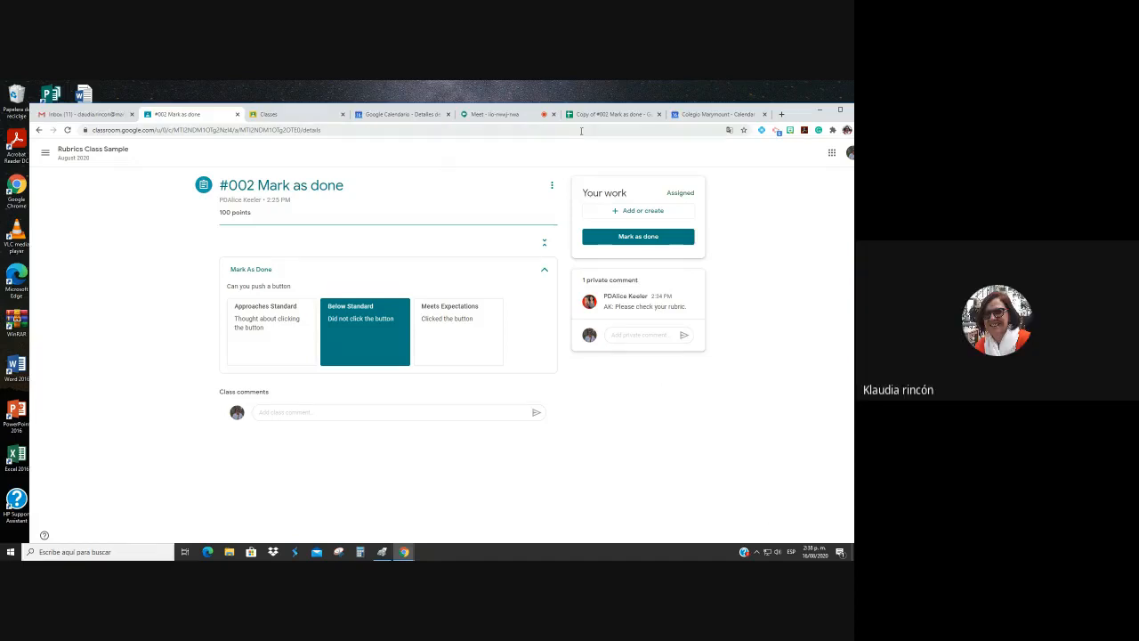
- Stop sharing in Meet and start a new assignment titled '#003 Scored Rubric'
{"action": "left_click", "coordinate": [494, 114]}
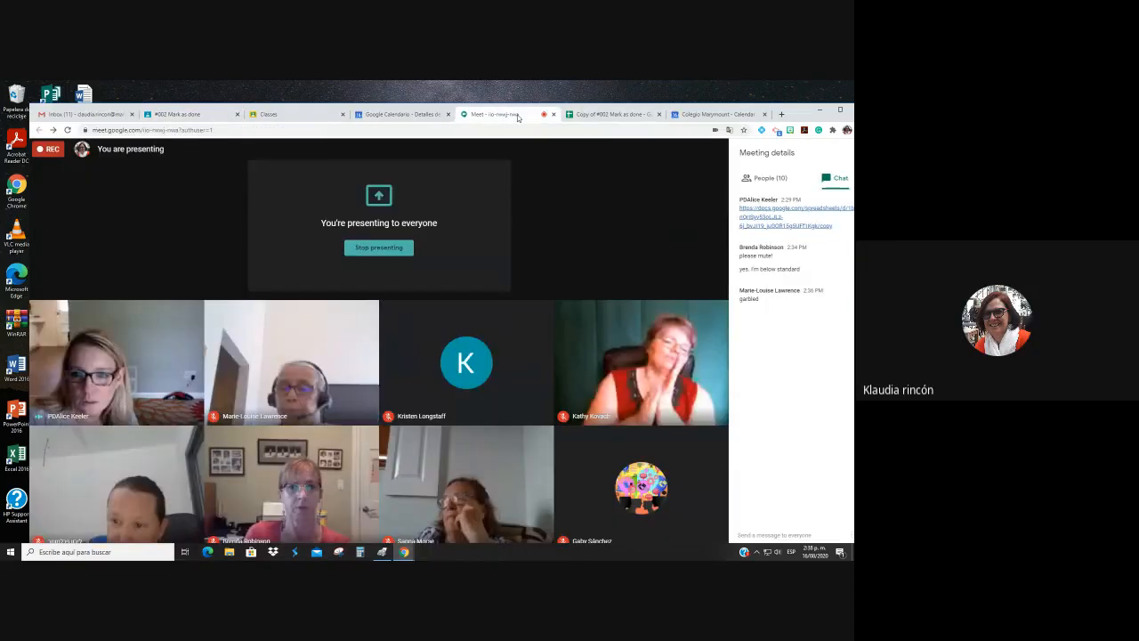
{"action": "left_click", "coordinate": [668, 527]}
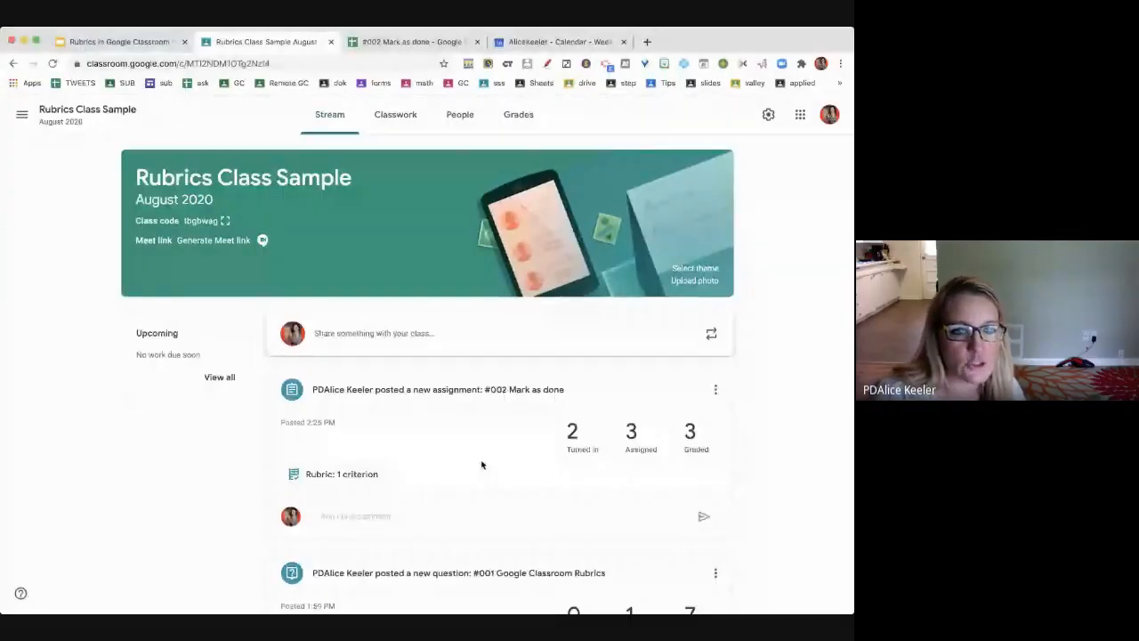
{"action": "left_click", "coordinate": [383, 116]}
{"action": "left_click", "coordinate": [246, 158]}
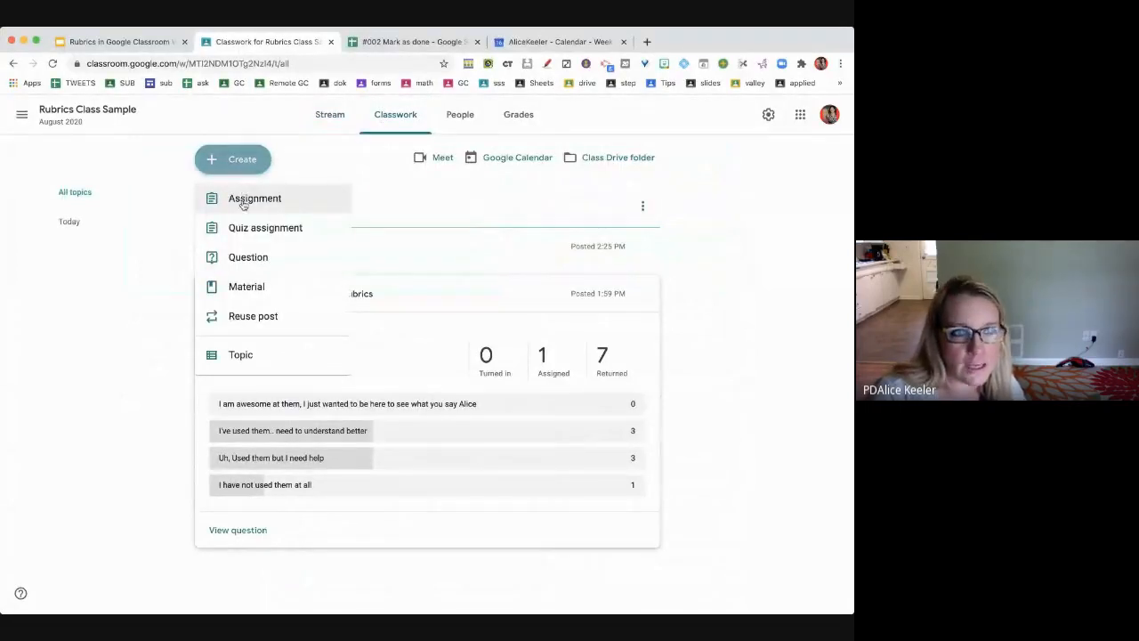
{"action": "left_click", "coordinate": [244, 205]}
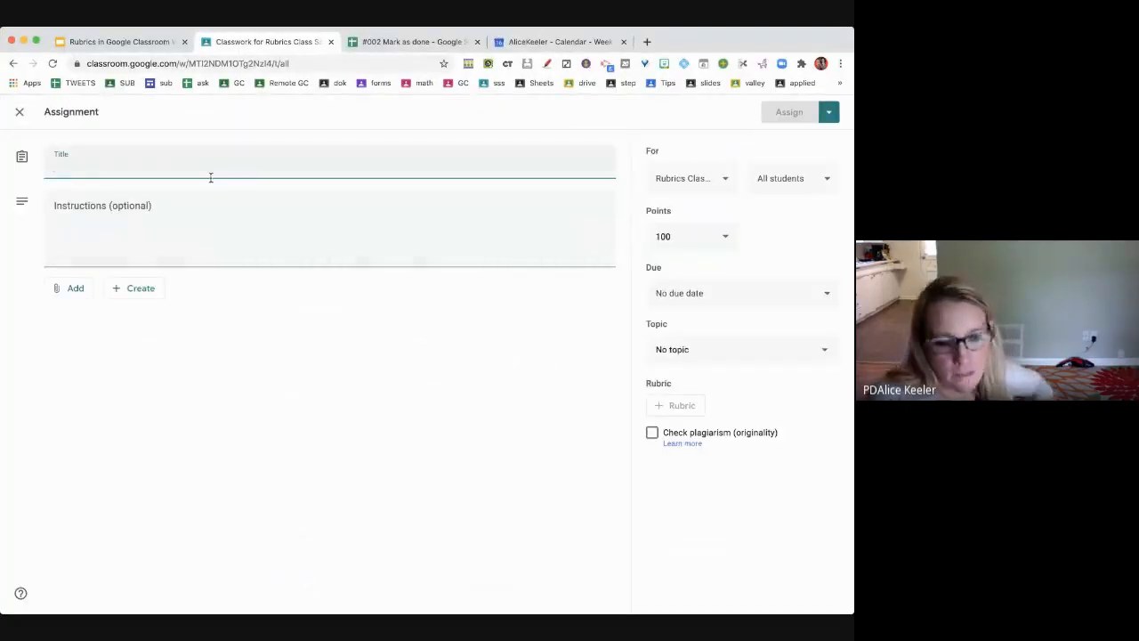
{"action": "type", "text": "#003 "}
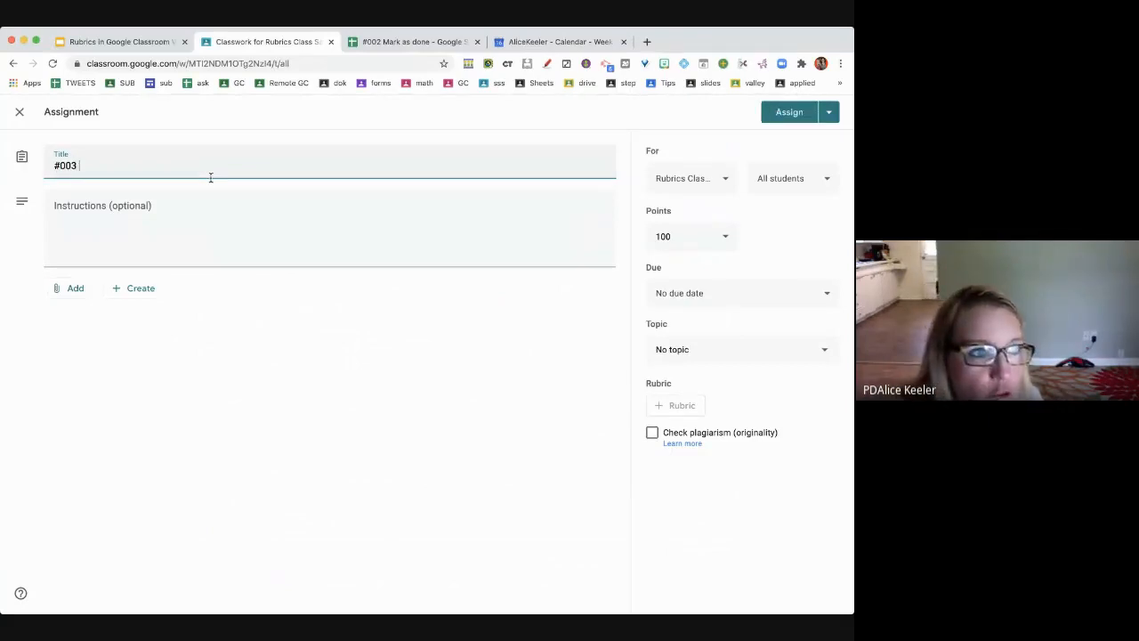
{"action": "type", "text": "Scored Rubric"}
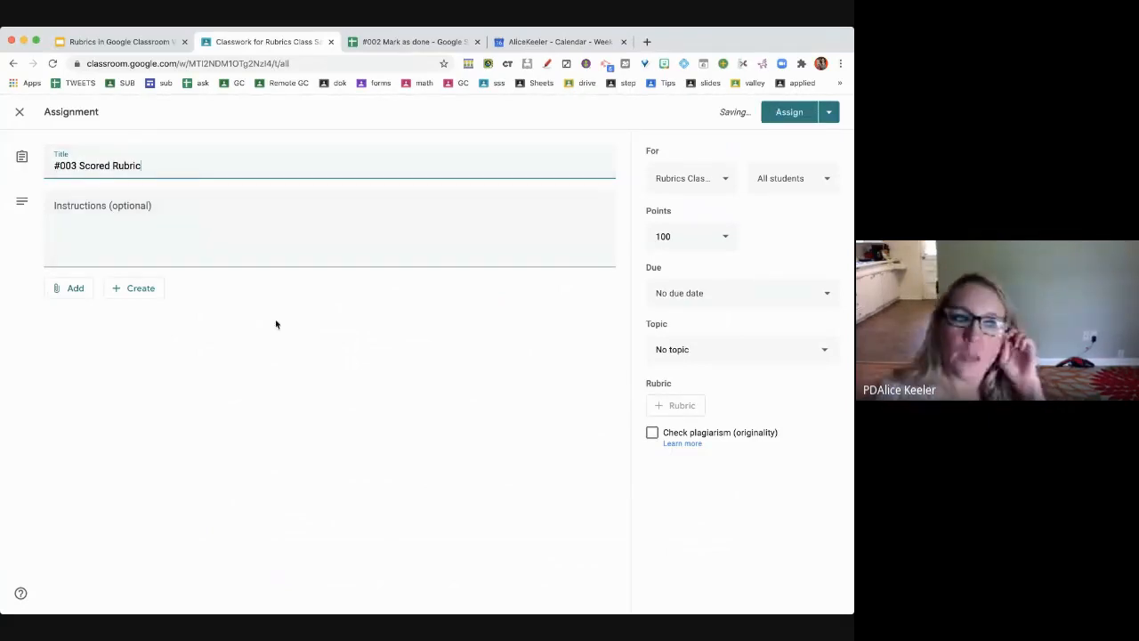
- Write instructions: click add/create, create a Google Slide with your favorite food, add a bitmoji or selfie
{"action": "left_click", "coordinate": [198, 239]}
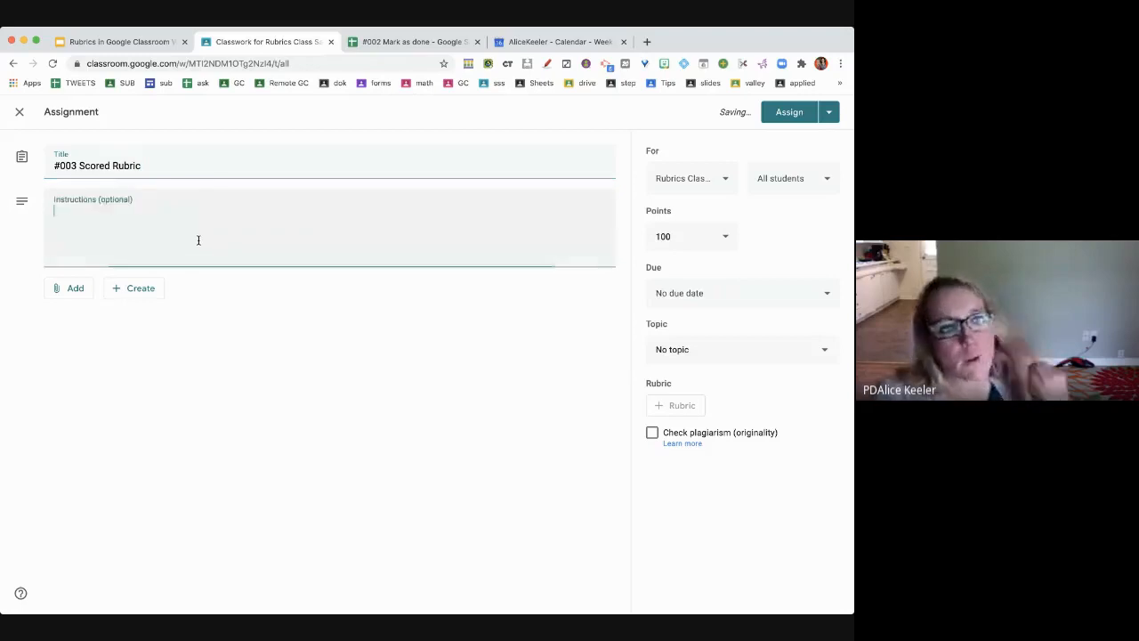
{"action": "type", "text": "Click on"}
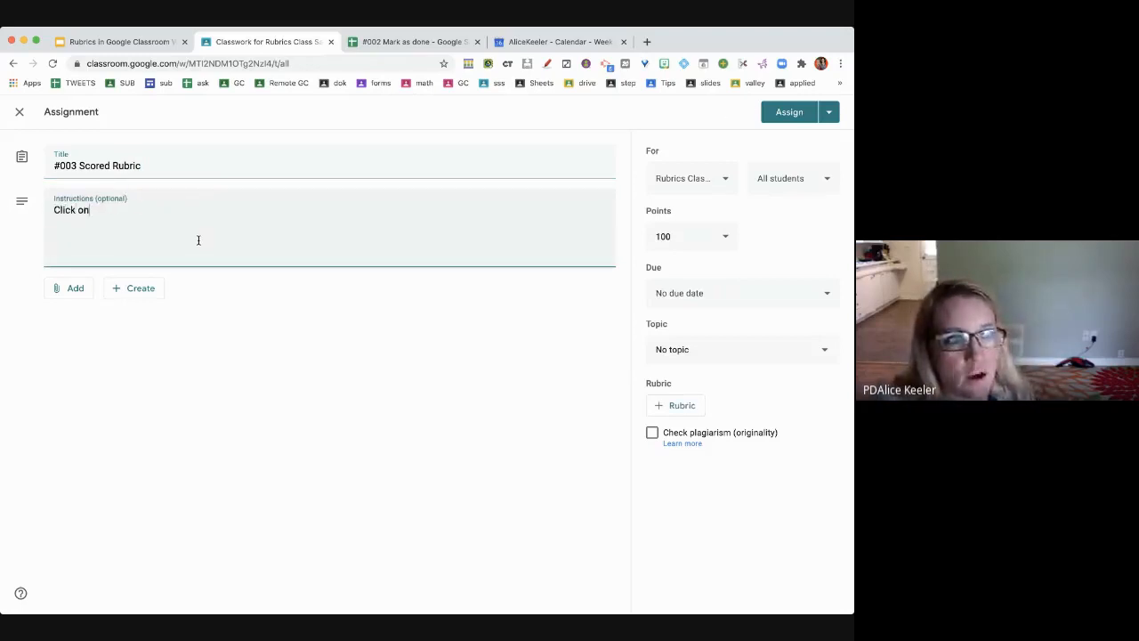
{"action": "type", "text": " the add/create button"}
{"action": "key", "text": "Return"}
{"action": "type", "text": "Create a"}
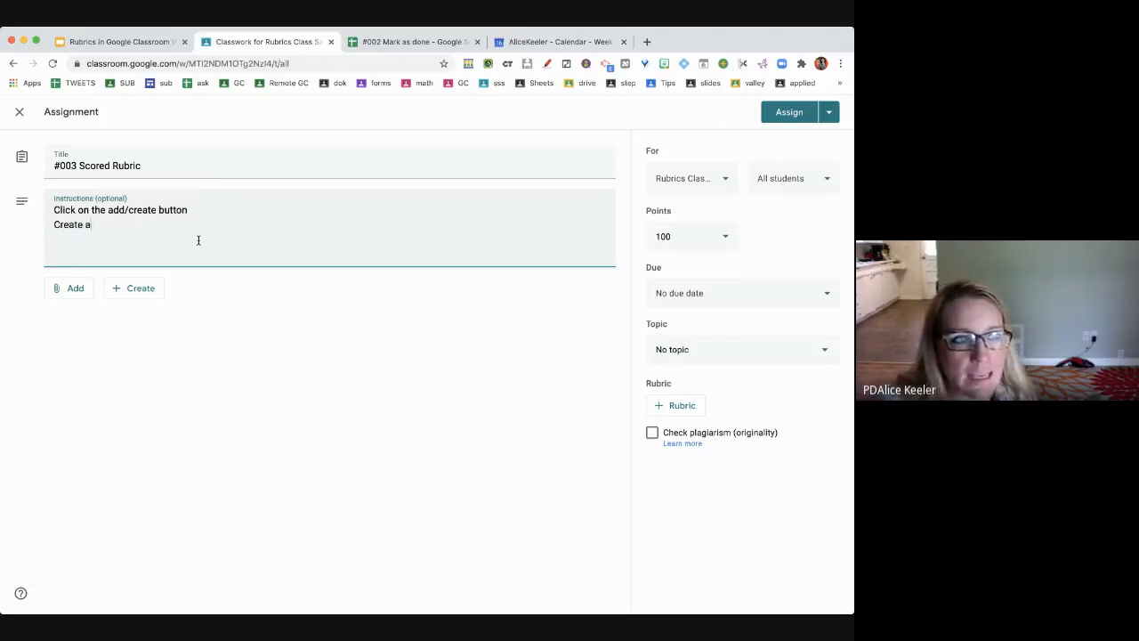
{"action": "type", "text": " Google Slides"}
{"action": "type", "text": "And tell me your fav"}
{"action": "type", "text": "orite food on teh"}
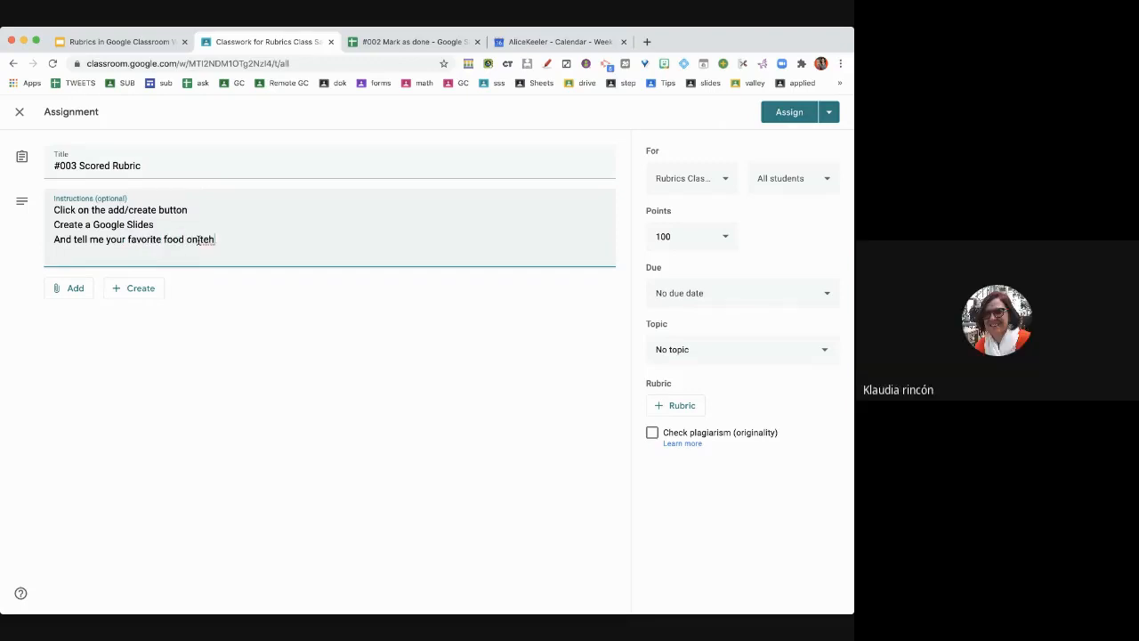
{"action": "type", "text": " slide"}
{"action": "key", "text": "Return"}
{"action": "type", "text": "Add a bitmoji or selfie"}
{"action": "left_click", "coordinate": [197, 239]}
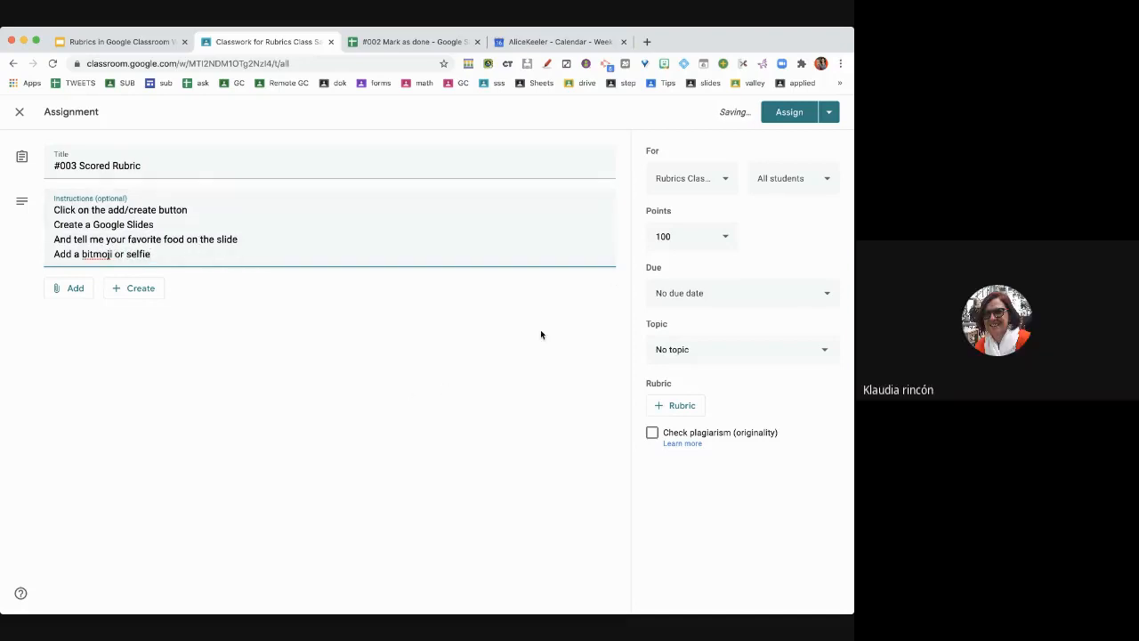
- Change the assignment's points from 100 to 17
{"action": "left_click", "coordinate": [701, 241]}
{"action": "left_click_drag", "start_coordinate": [715, 245], "coordinate": [651, 237]}
{"action": "type", "text": "17"}
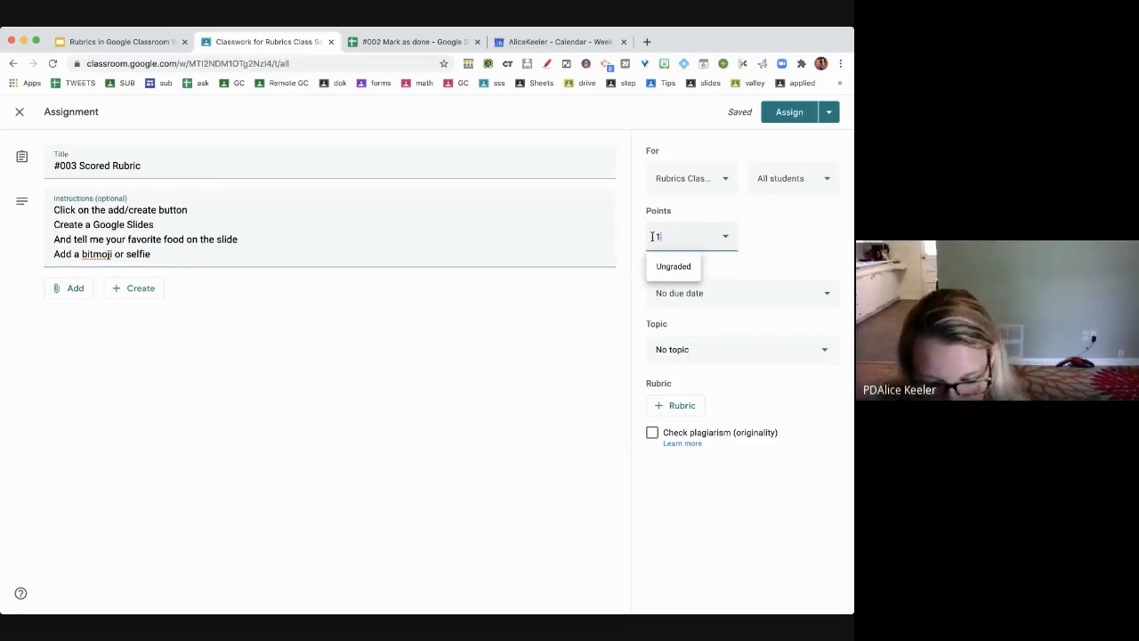
{"action": "left_click", "coordinate": [797, 233]}
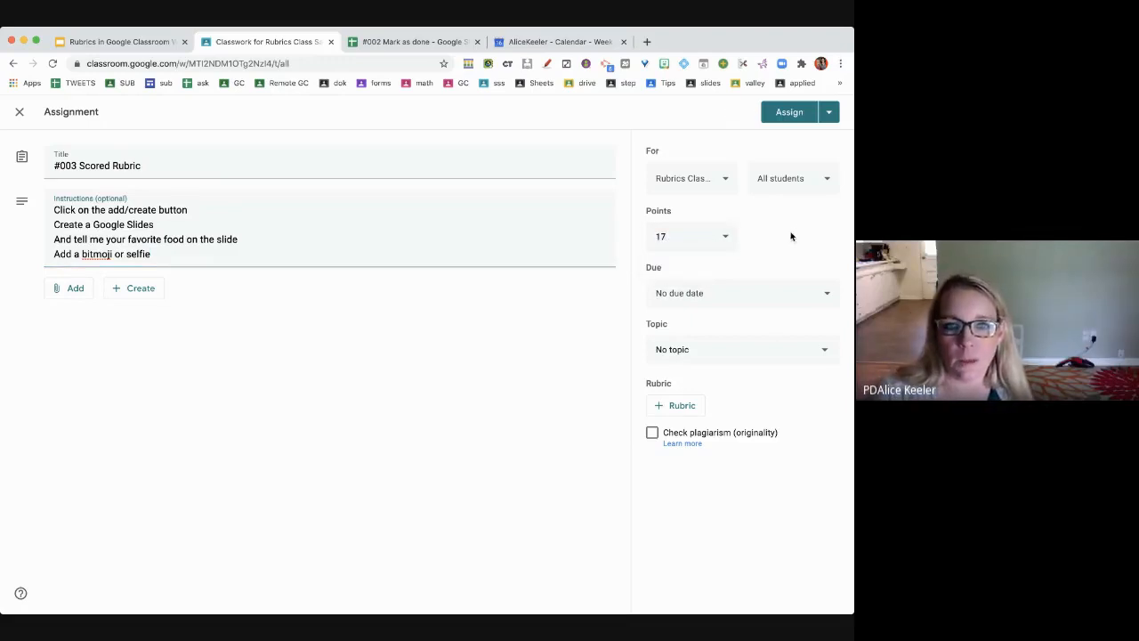
{"action": "left_click", "coordinate": [680, 406]}
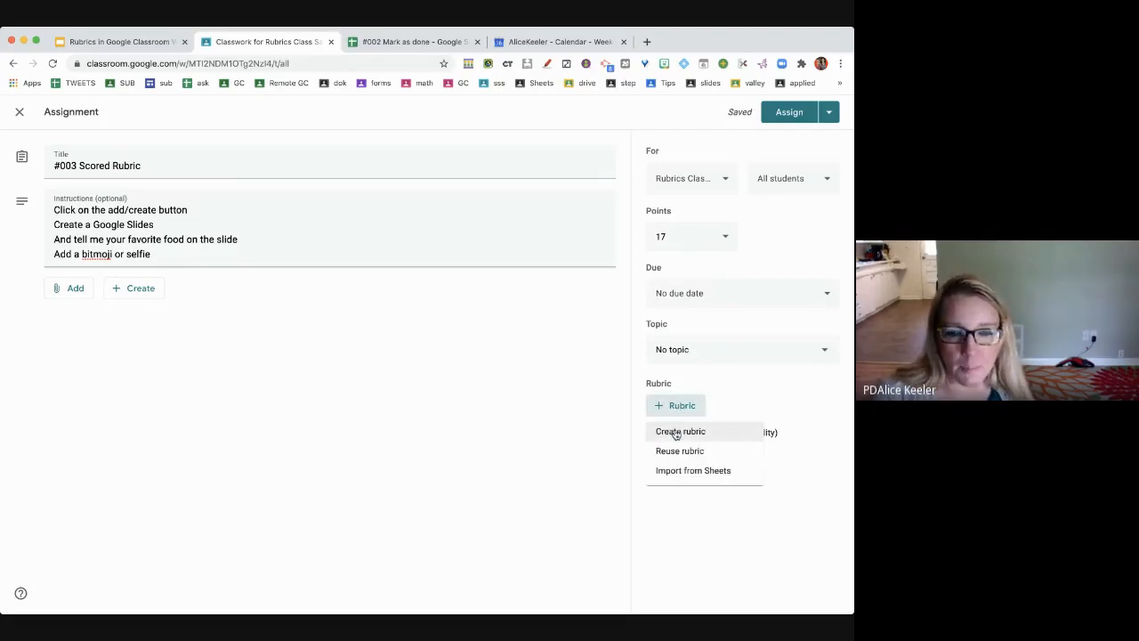
- Create a new rubric with first criterion titled 'Created Google Slides'
{"action": "left_click", "coordinate": [679, 432]}
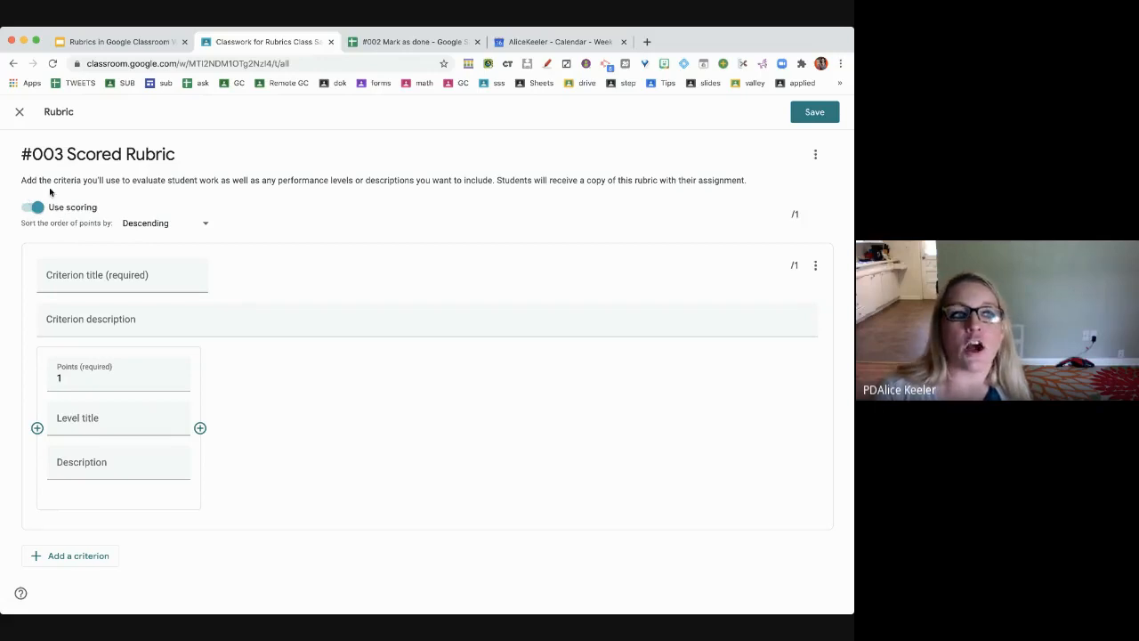
{"action": "left_click", "coordinate": [87, 274]}
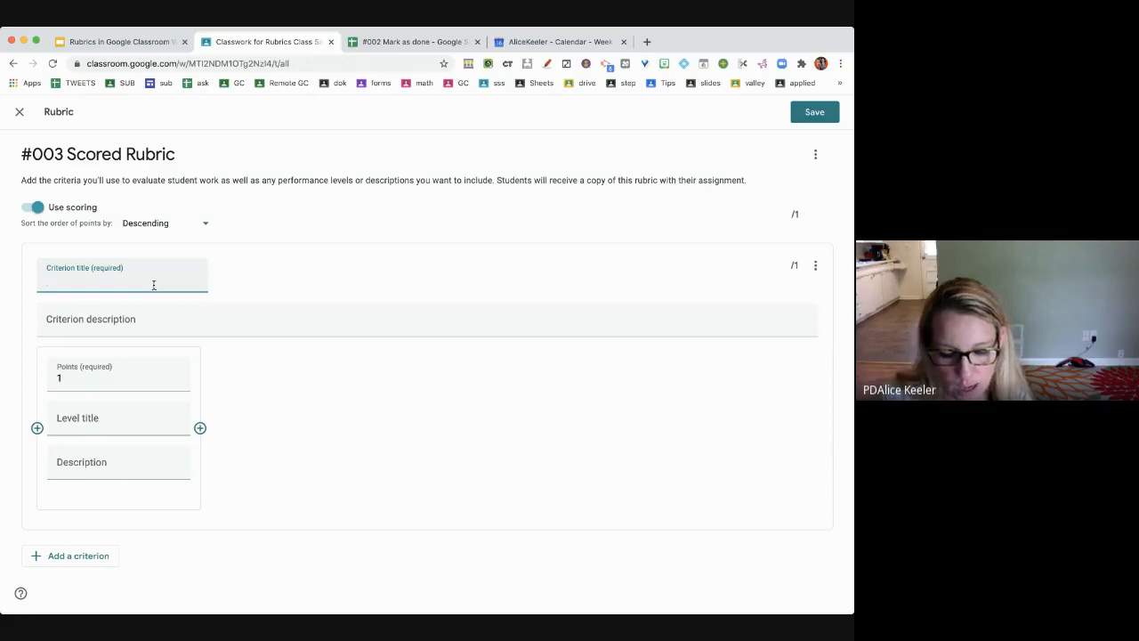
{"action": "type", "text": "Created Googe"}
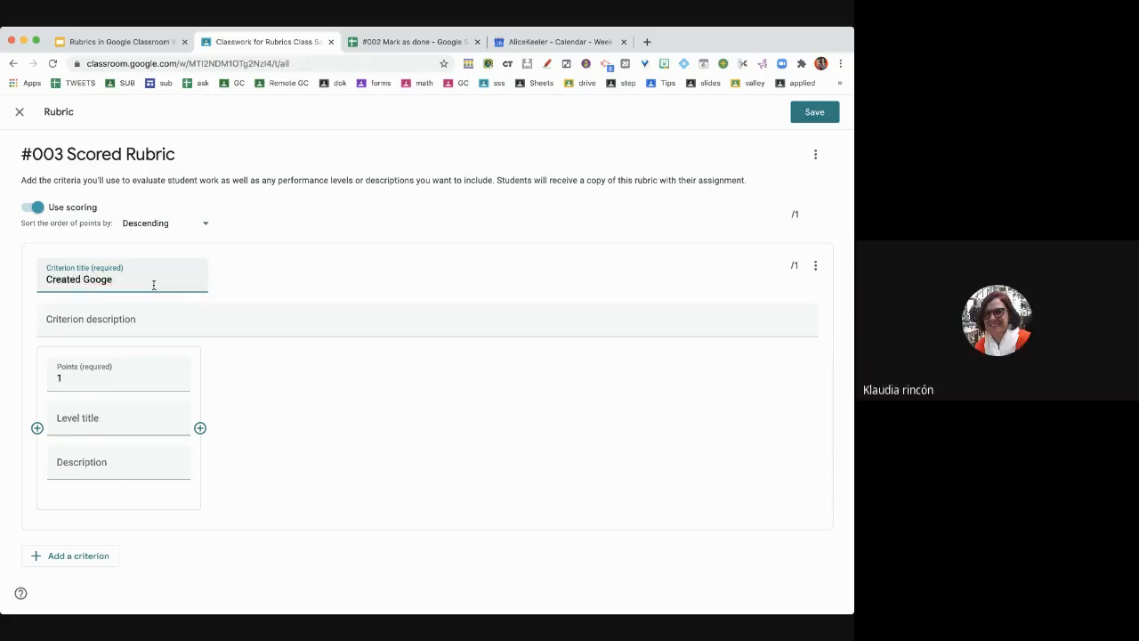
{"action": "key", "text": "BackSpace"}
{"action": "type", "text": "le Slides"}
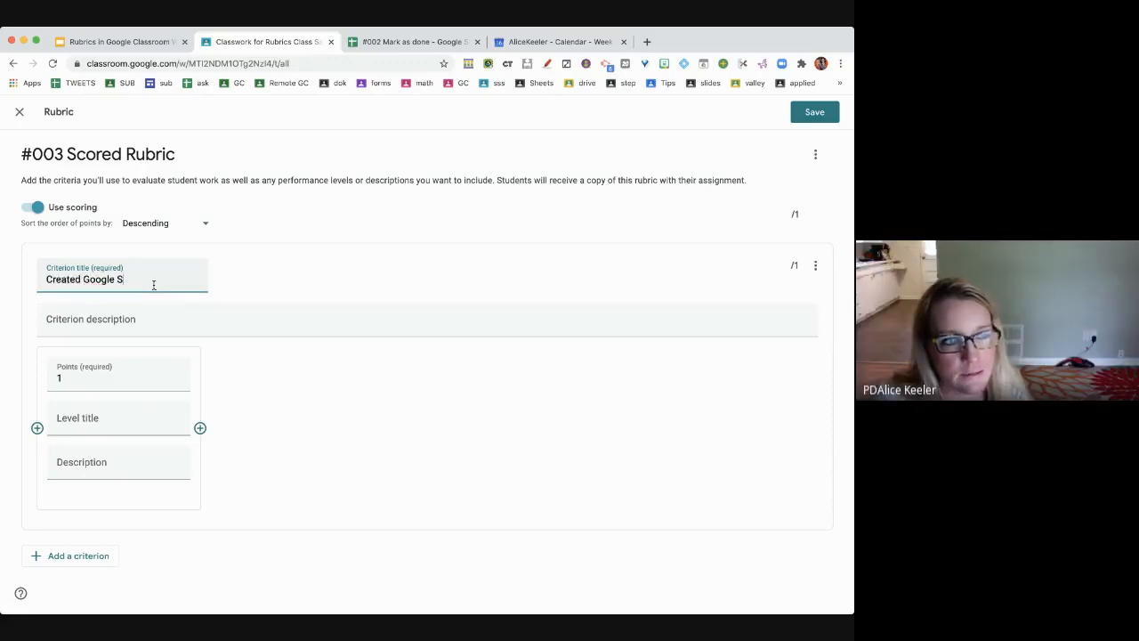
- Make the first level 3 points, 'Meets Expectations', described as using the create button to add Google Slides
{"action": "left_click", "coordinate": [104, 381]}
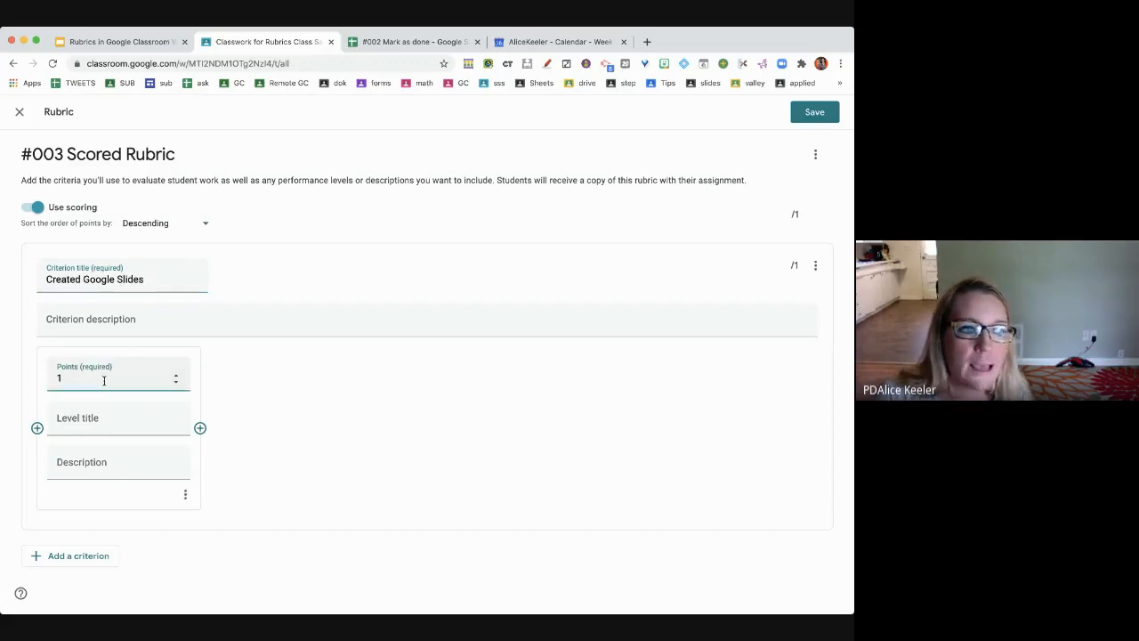
{"action": "key", "text": "BackSpace"}
{"action": "type", "text": "3"}
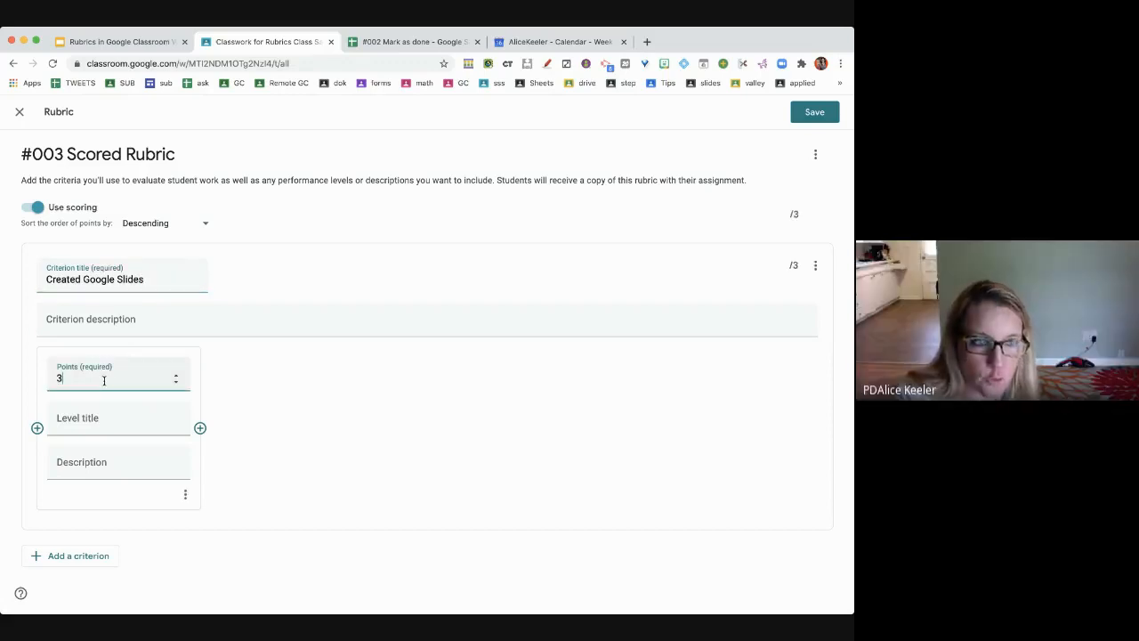
{"action": "left_click", "coordinate": [108, 417]}
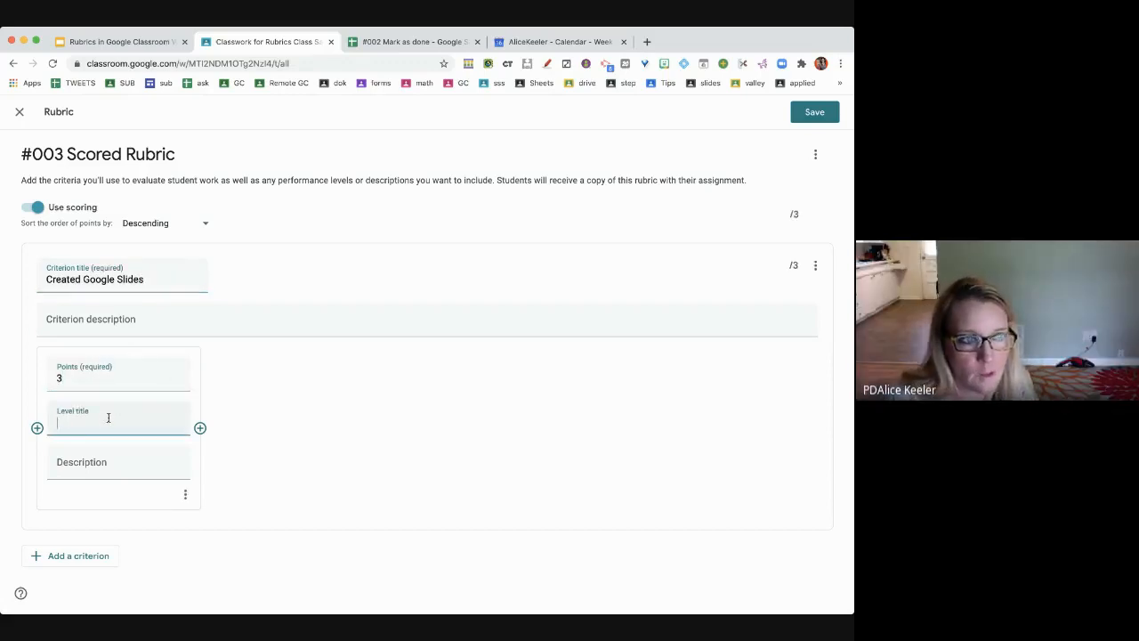
{"action": "type", "text": "M"}
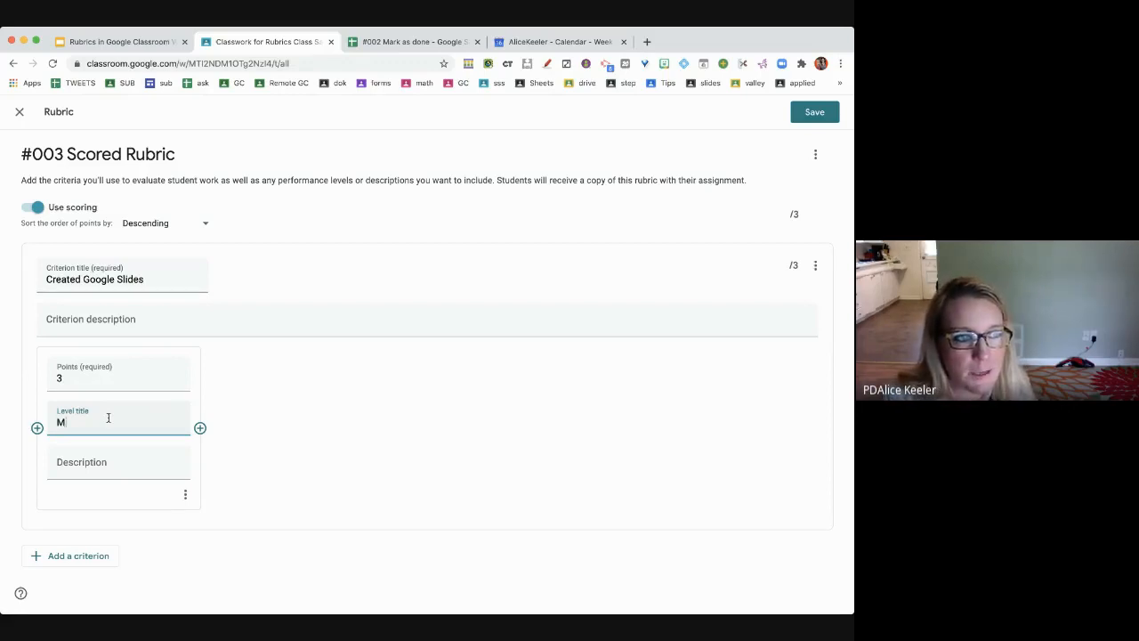
{"action": "type", "text": "eets Expectations"}
{"action": "left_click", "coordinate": [98, 467]}
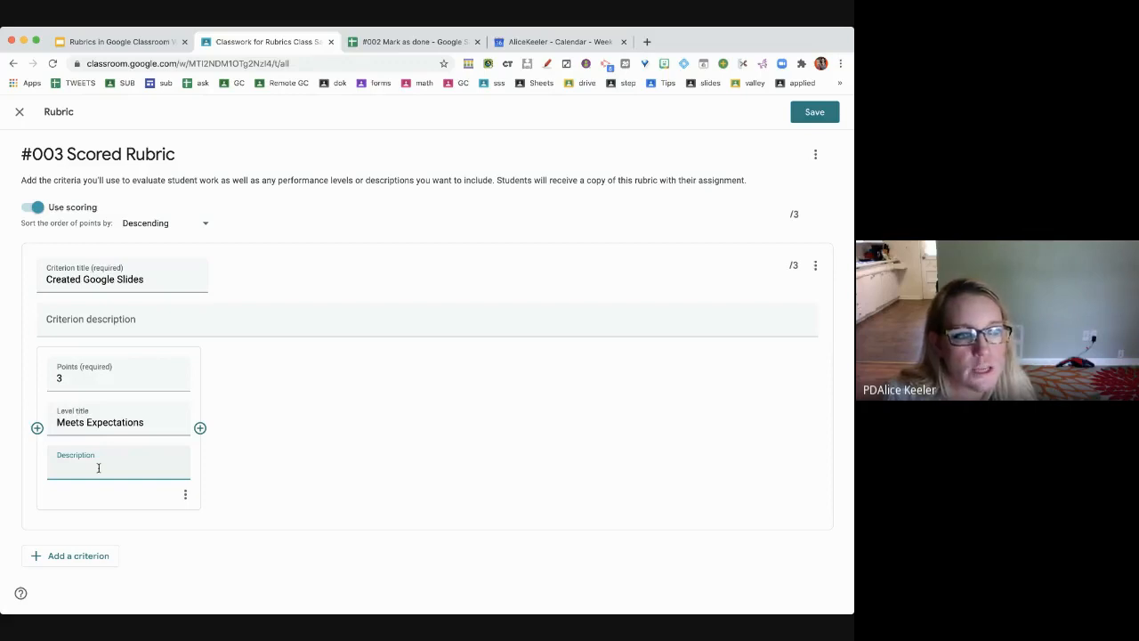
{"action": "type", "text": "Used the create button and added a g"}
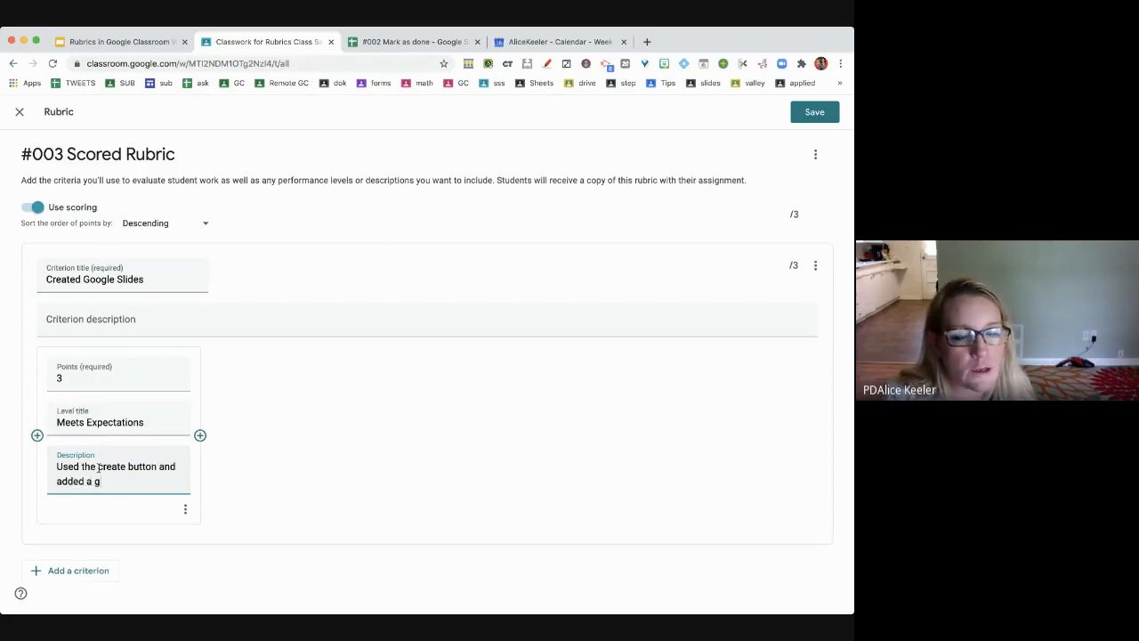
{"action": "type", "text": "oogle slides to the"}
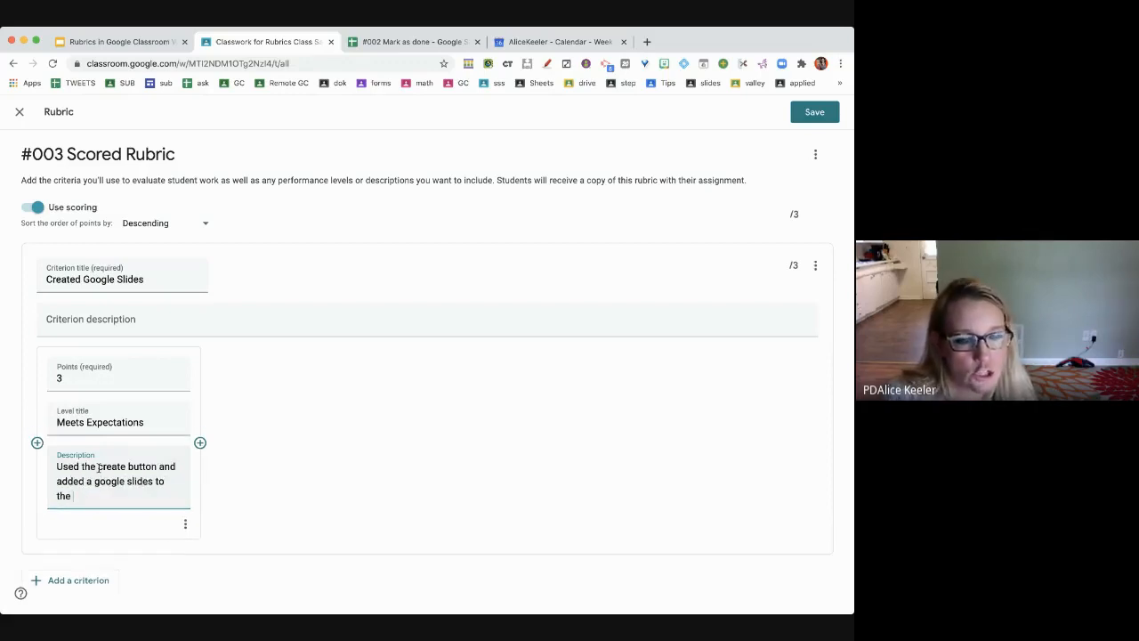
{"action": "type", "text": " Google Classro"}
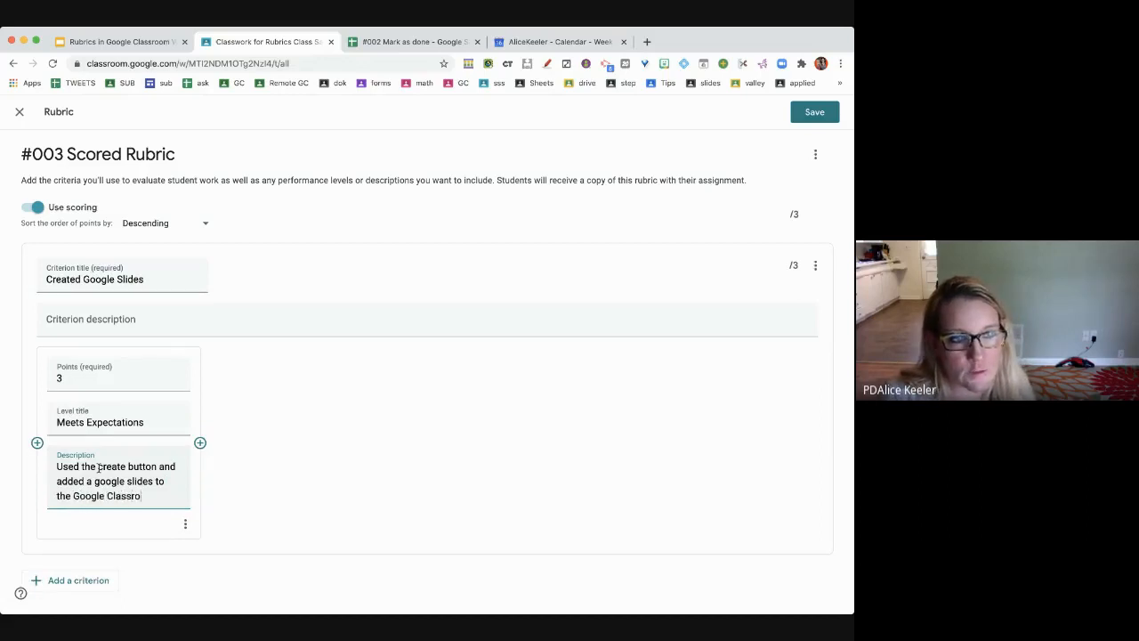
{"action": "type", "text": "om assignments"}
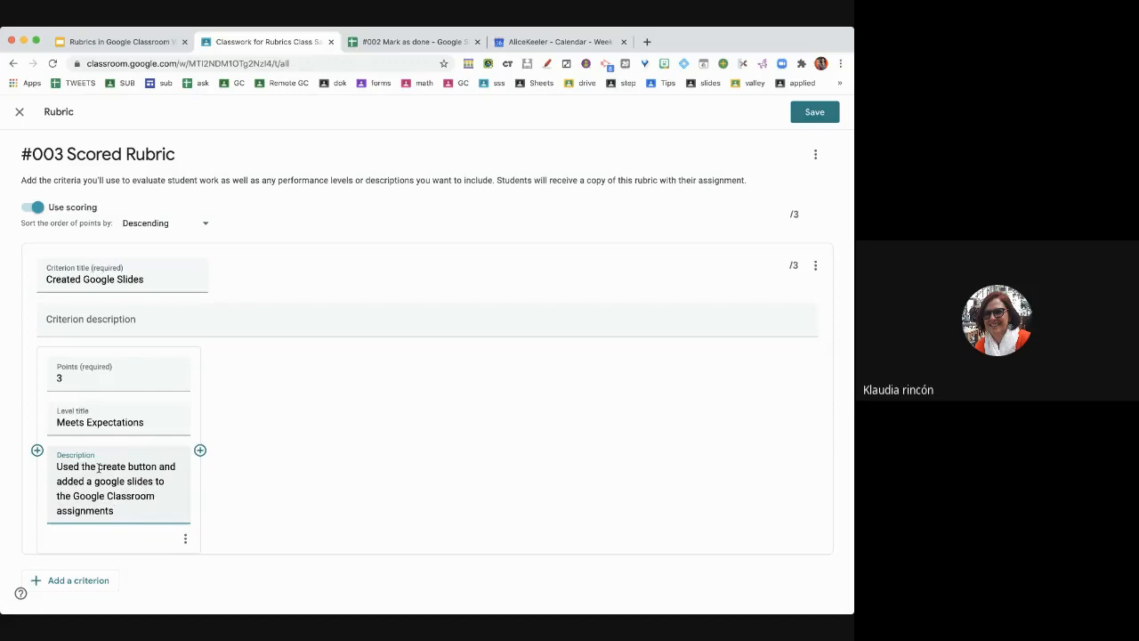
{"action": "key", "text": "BackSpace"}
{"action": "left_click", "coordinate": [200, 450]}
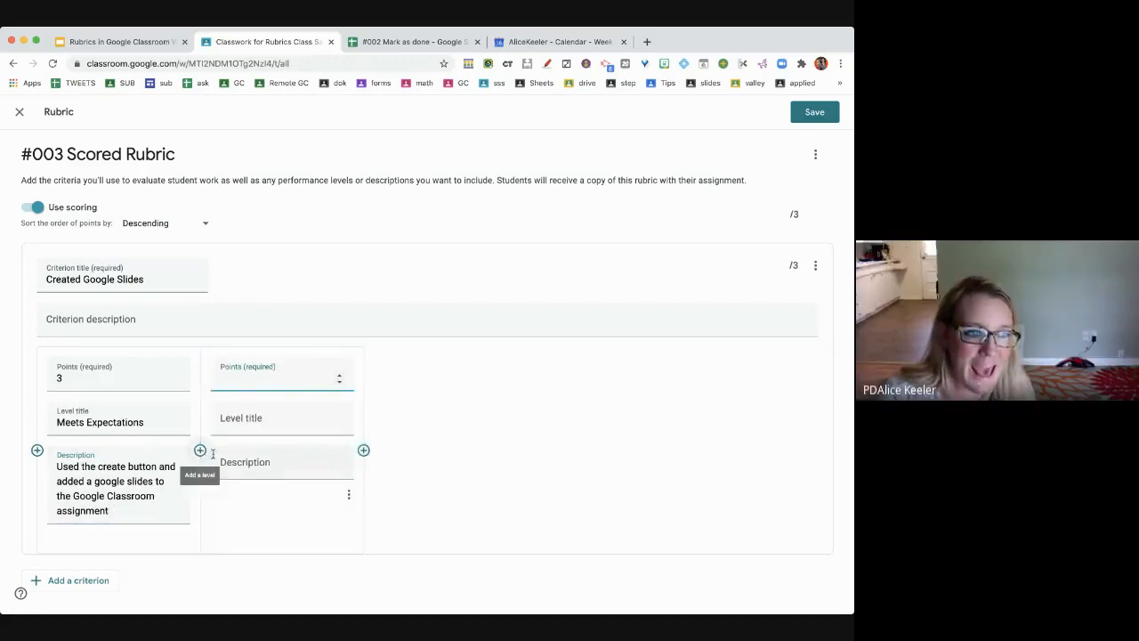
- Fill the second level: 2 points, 'Approach Expecations', 'Made Google Slides outside of Google Classroom'
{"action": "type", "text": "2"}
{"action": "left_click", "coordinate": [260, 418]}
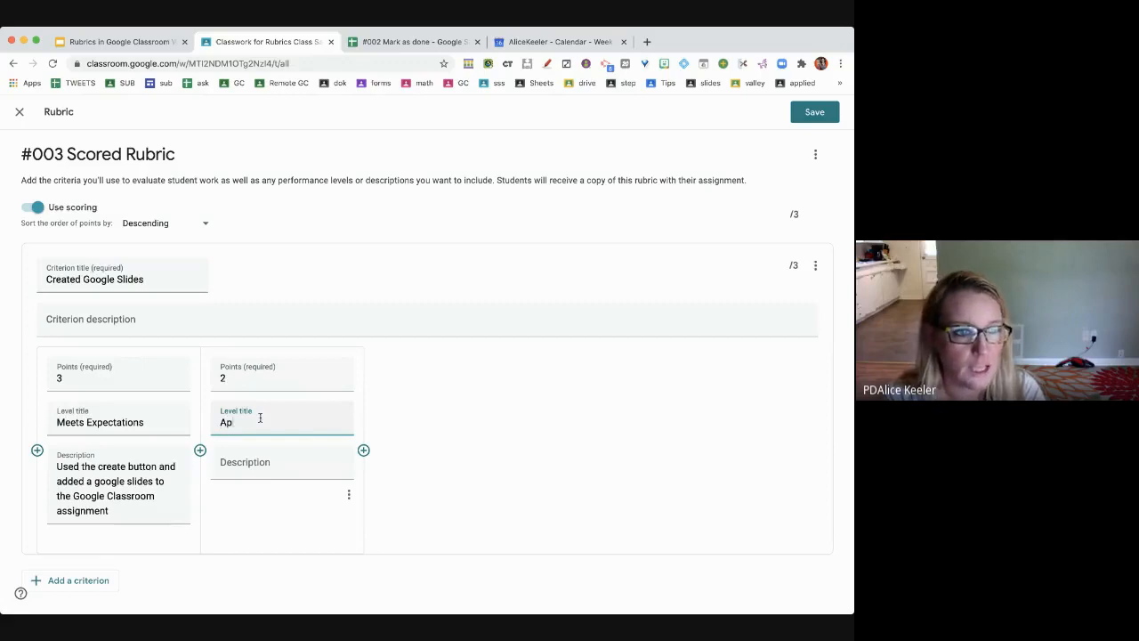
{"action": "type", "text": "proach Expecations"}
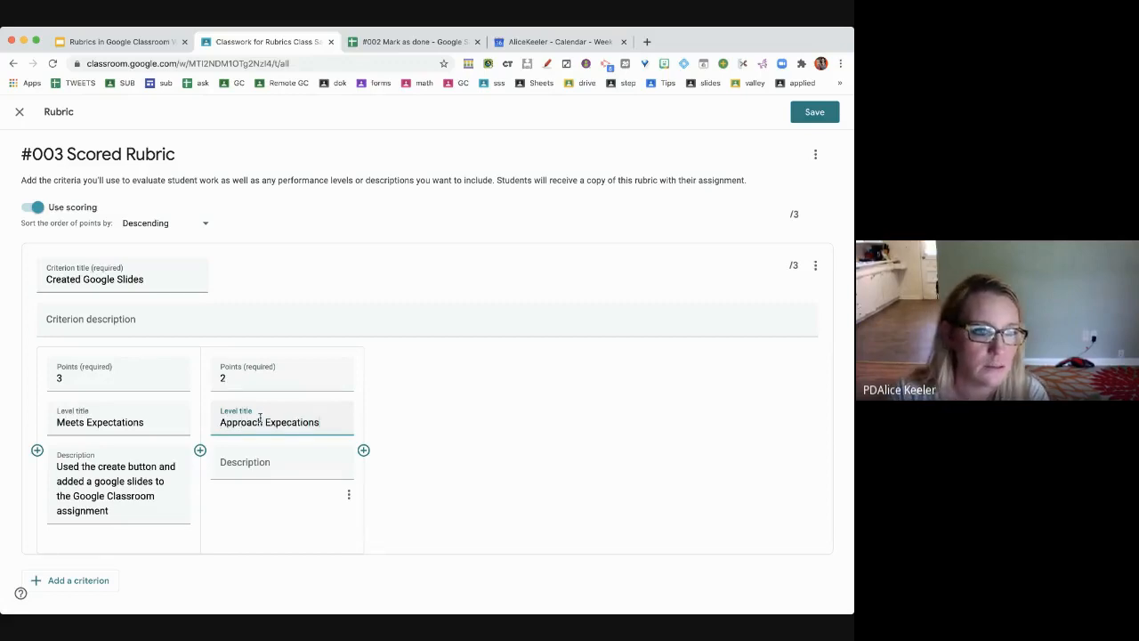
{"action": "left_click", "coordinate": [258, 465]}
{"action": "type", "text": "M"}
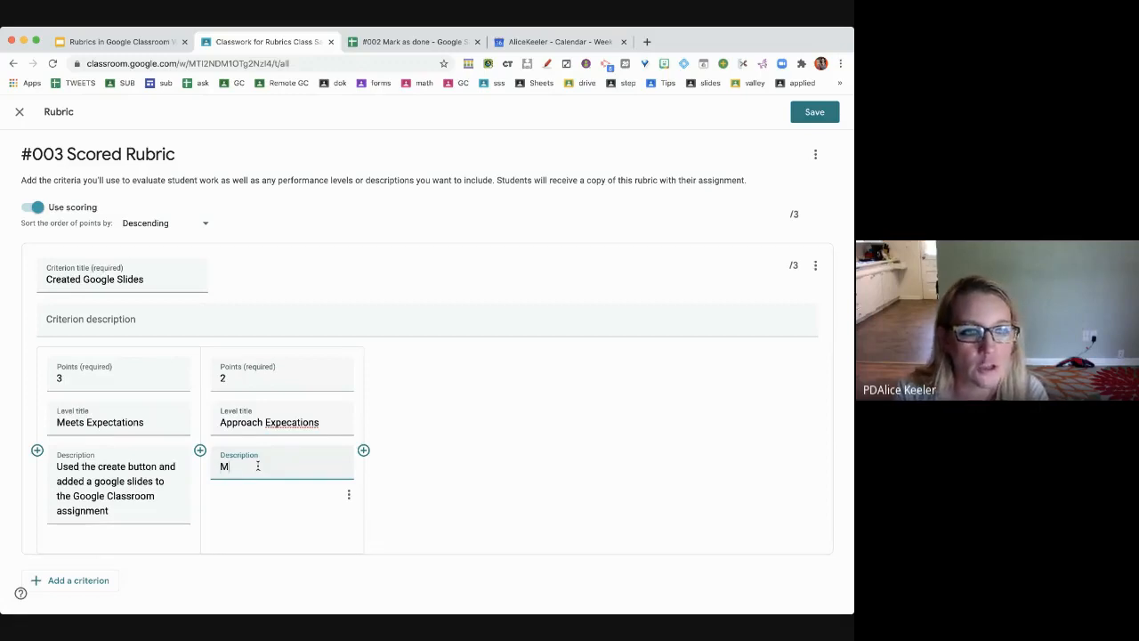
{"action": "type", "text": "ade Google SLides"}
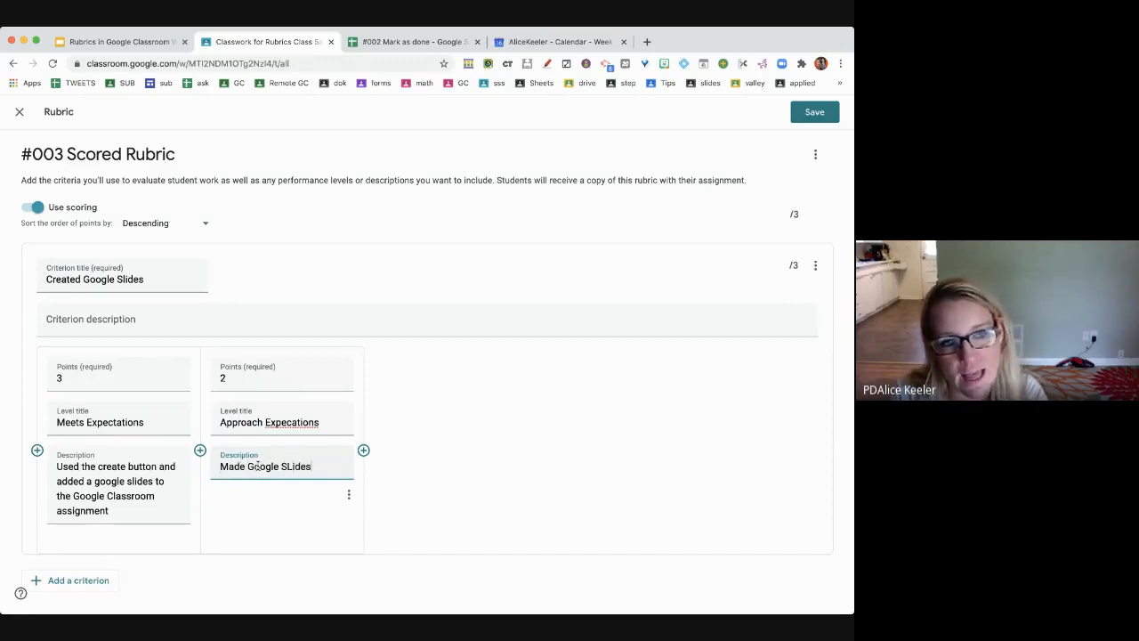
{"action": "type", "text": " outside of Google Classroom"}
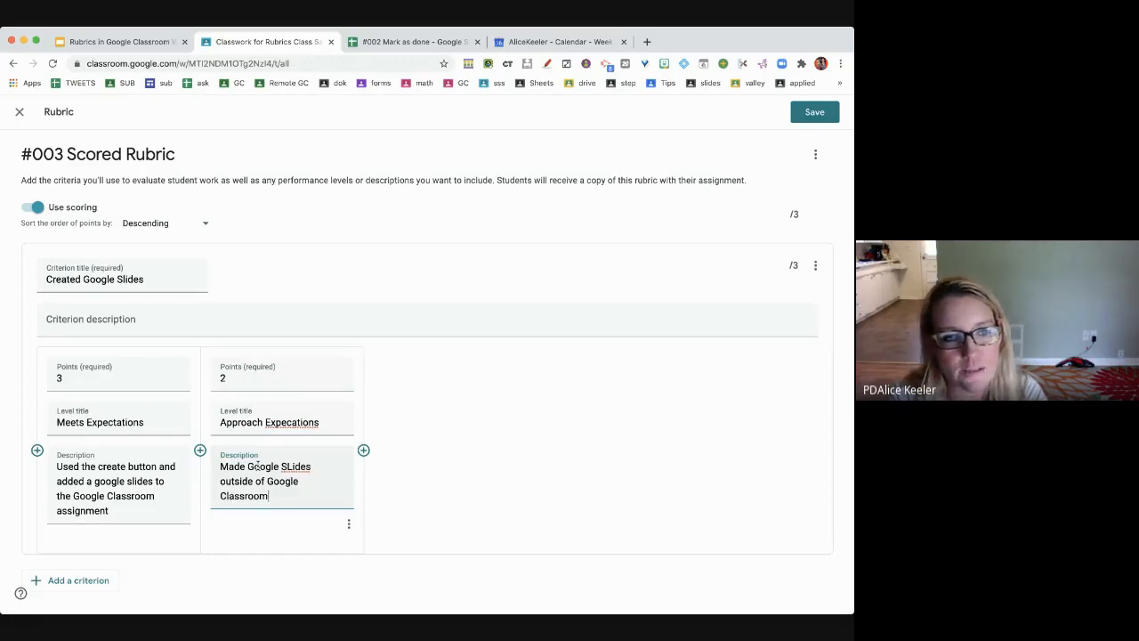
{"action": "left_click", "coordinate": [363, 449]}
- Fill the third level as 1 point, 'Below Expectations', described 'You did something'
{"action": "type", "text": "1"}
{"action": "left_click", "coordinate": [422, 417]}
{"action": "type", "text": "Below Expectations"}
{"action": "key", "text": "Tab"}
{"action": "type", "text": "You did so"}
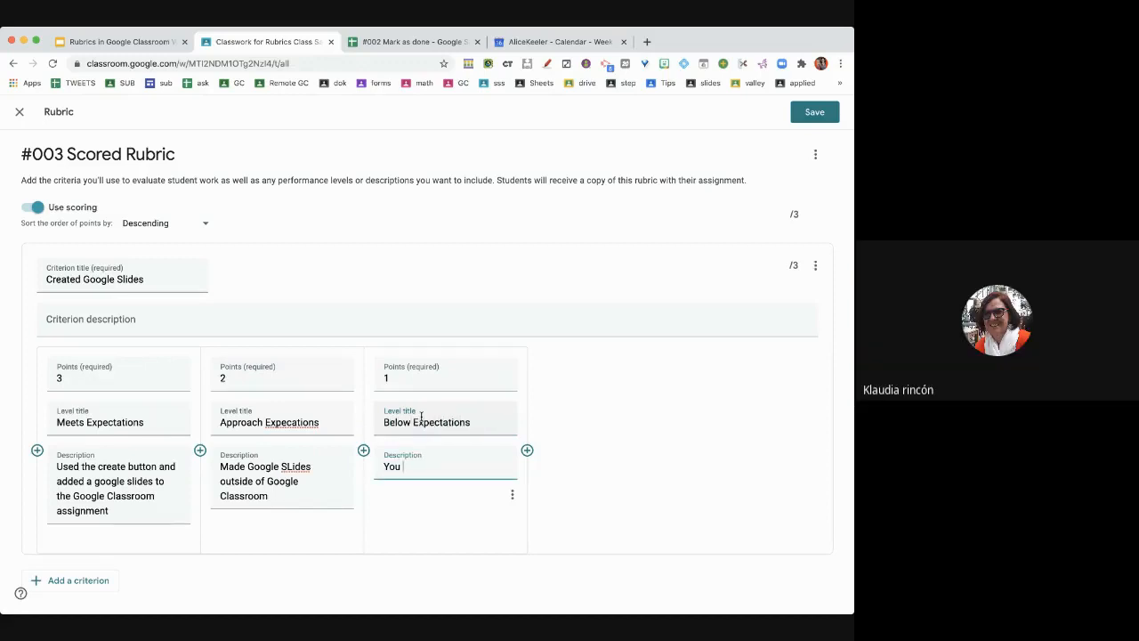
{"action": "type", "text": "mething"}
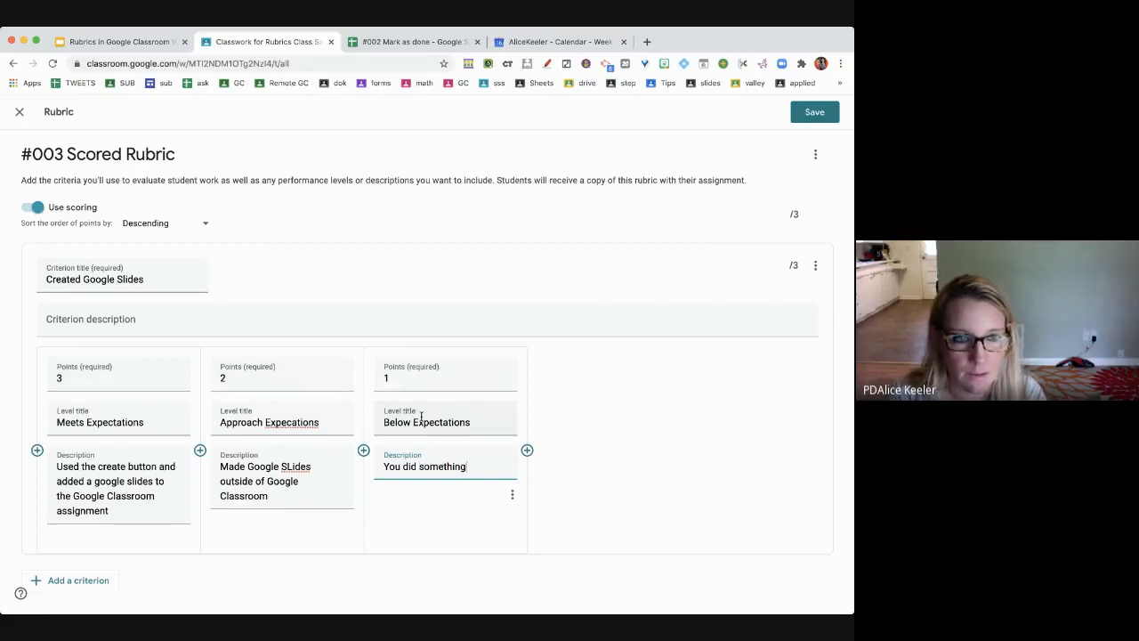
{"action": "left_click", "coordinate": [527, 450]}
- Fill the fourth level as 0 points, 'Missing', described 'You did nothing'
{"action": "type", "text": "0"}
{"action": "left_click", "coordinate": [570, 418]}
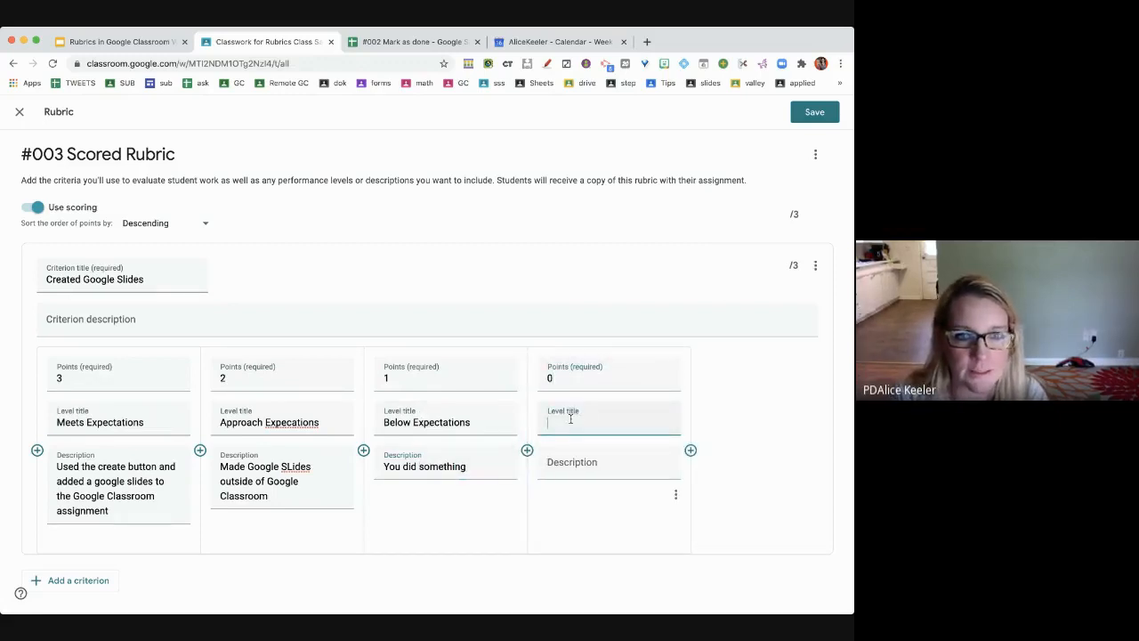
{"action": "type", "text": "Missing"}
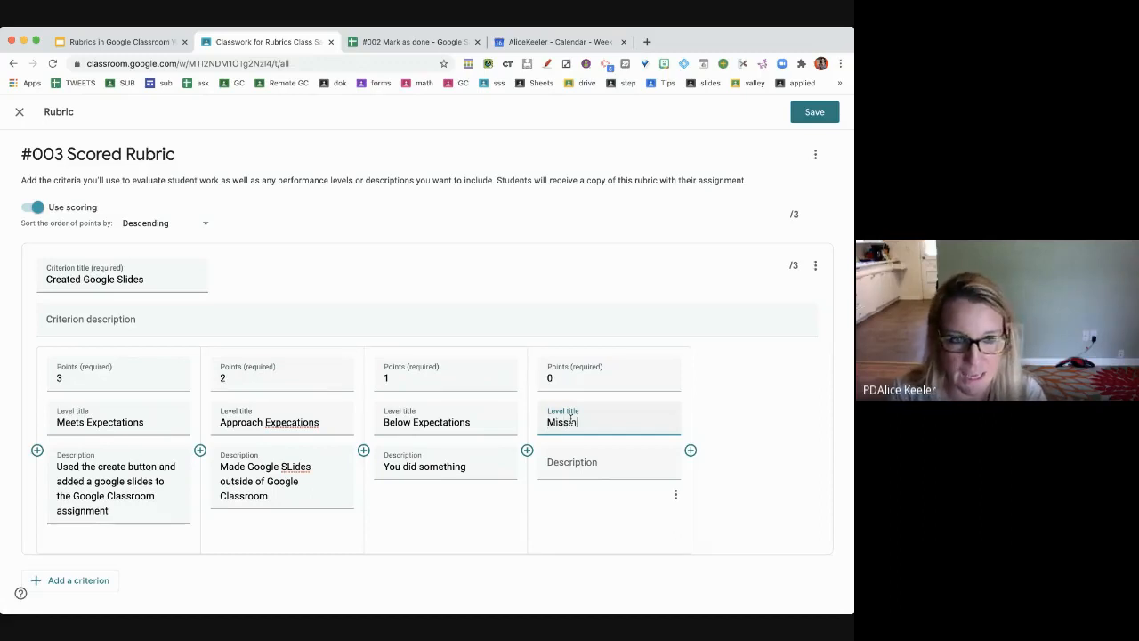
{"action": "left_click", "coordinate": [589, 477]}
{"action": "type", "text": "You"}
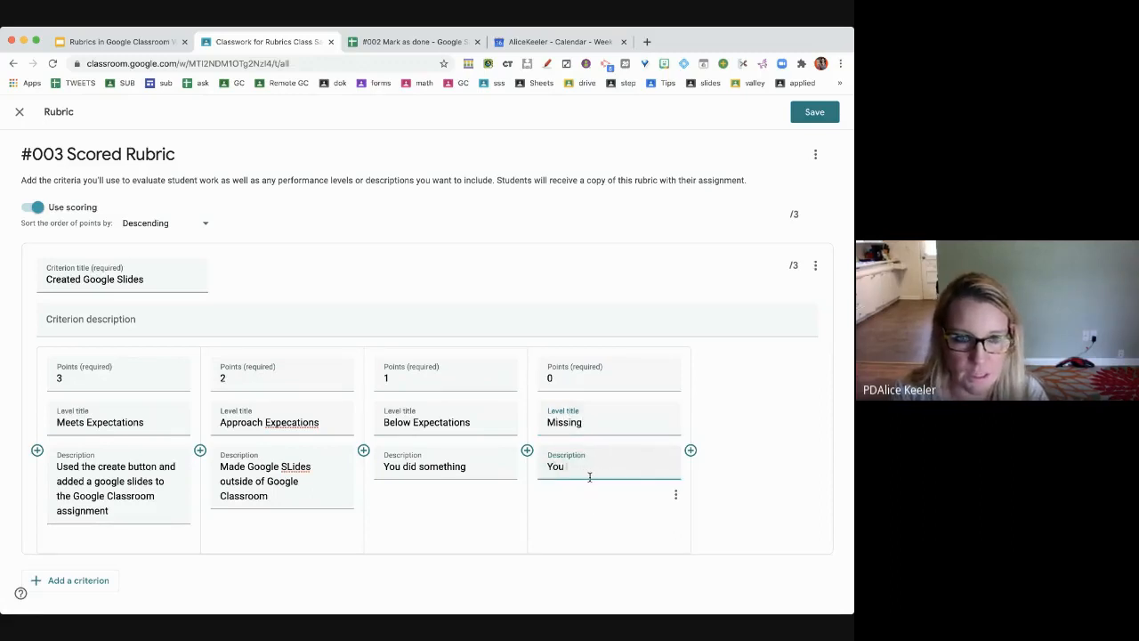
{"action": "type", "text": " did nothing"}
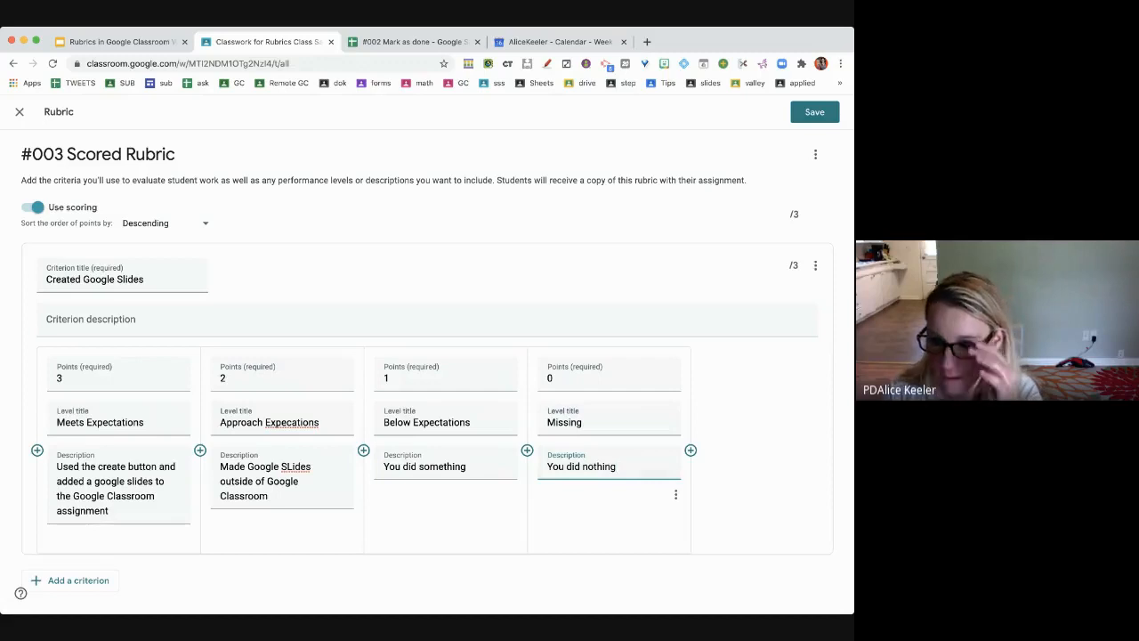
{"action": "left_click", "coordinate": [102, 380]}
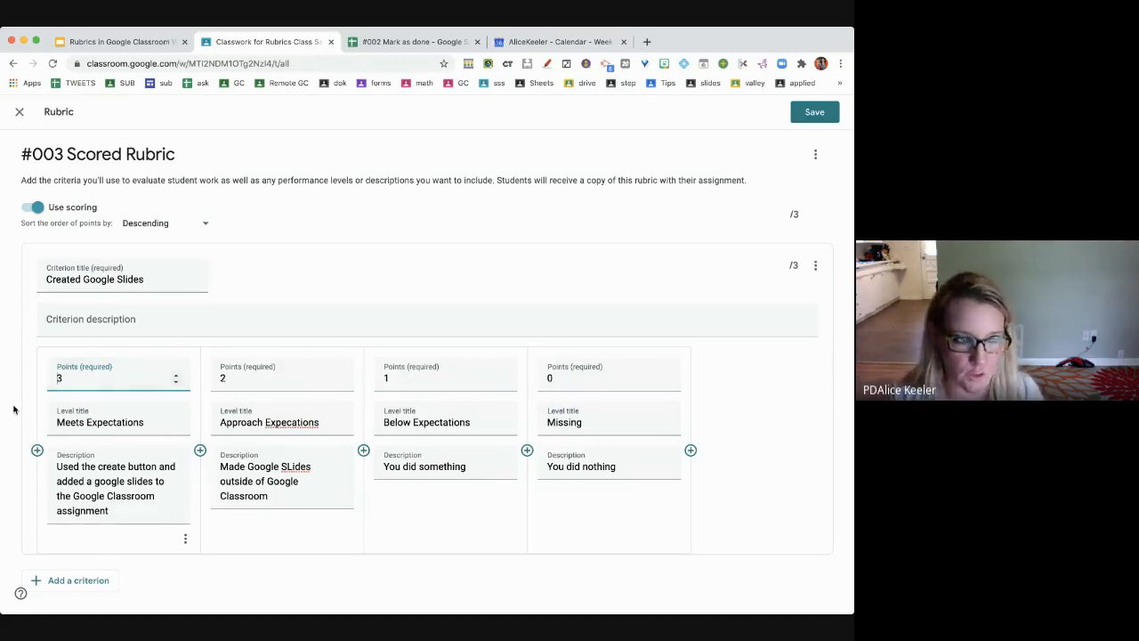
- Add a criterion named 'Added your fav food' below Created Google Slides
{"action": "left_click", "coordinate": [71, 585]}
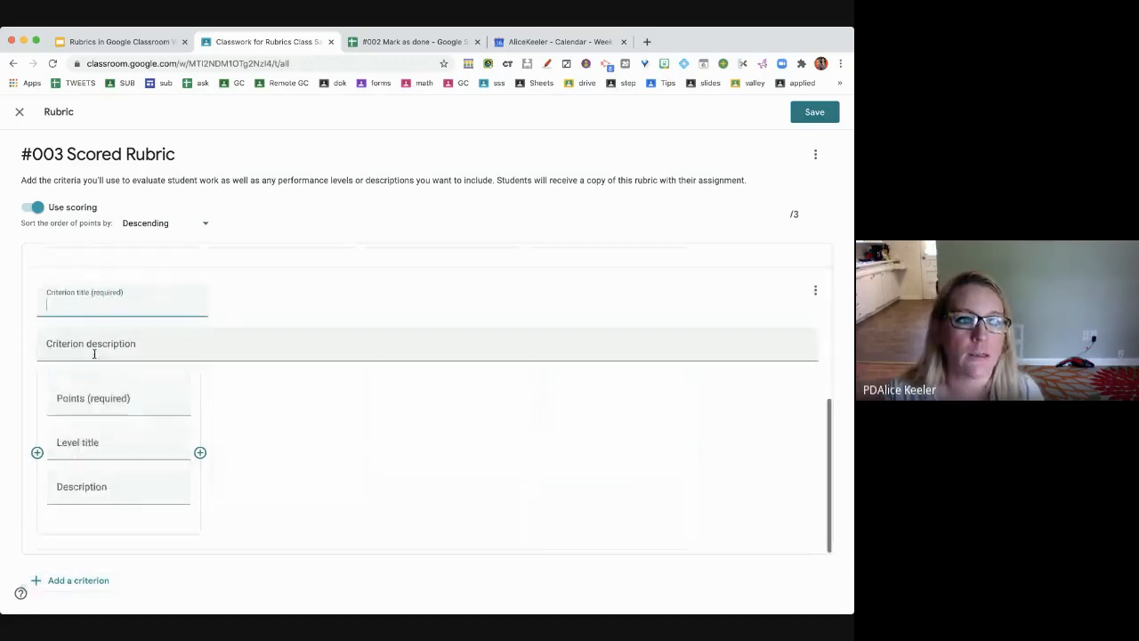
{"action": "type", "text": "Added your fav"}
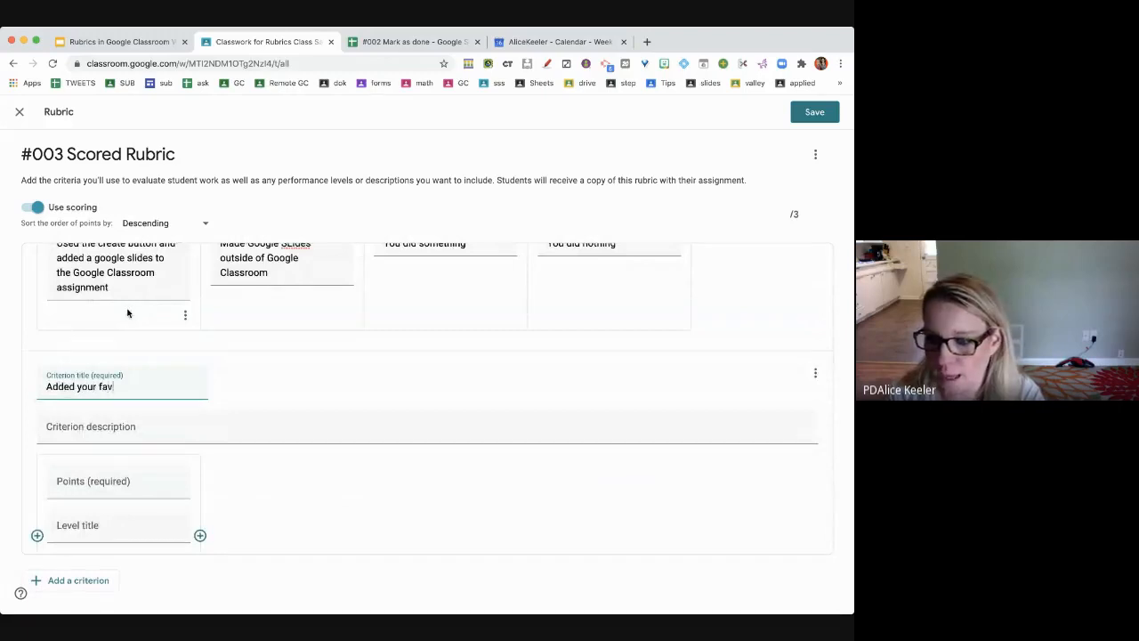
{"action": "type", "text": " food"}
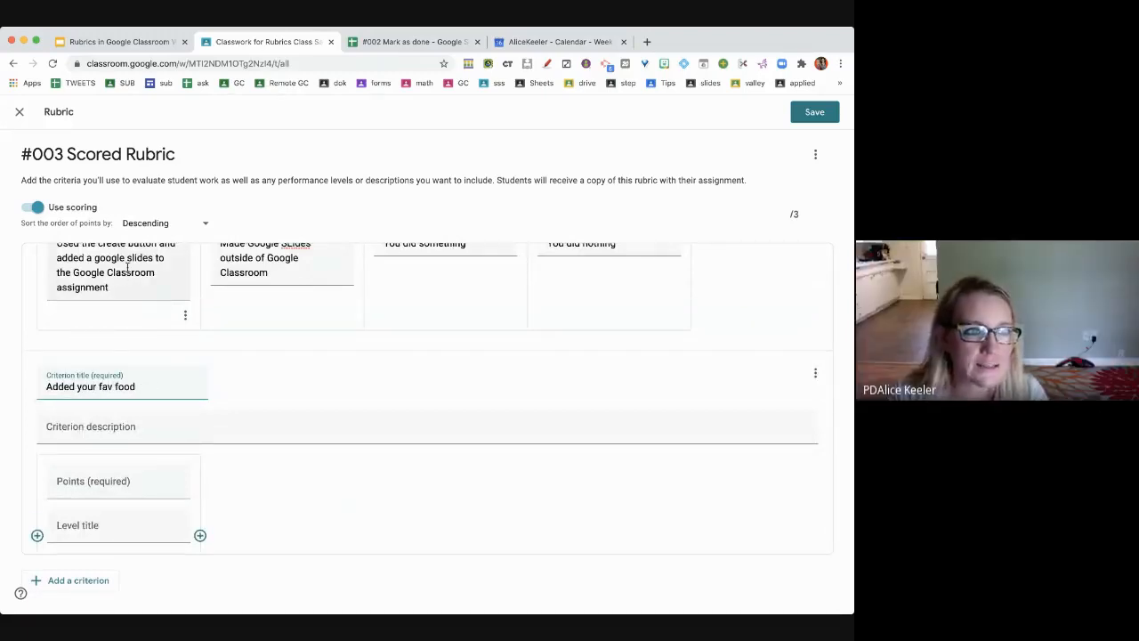
{"action": "scroll", "coordinate": [91, 445], "scroll_direction": "down", "scroll_amount": 1}
{"action": "left_click", "coordinate": [91, 449]}
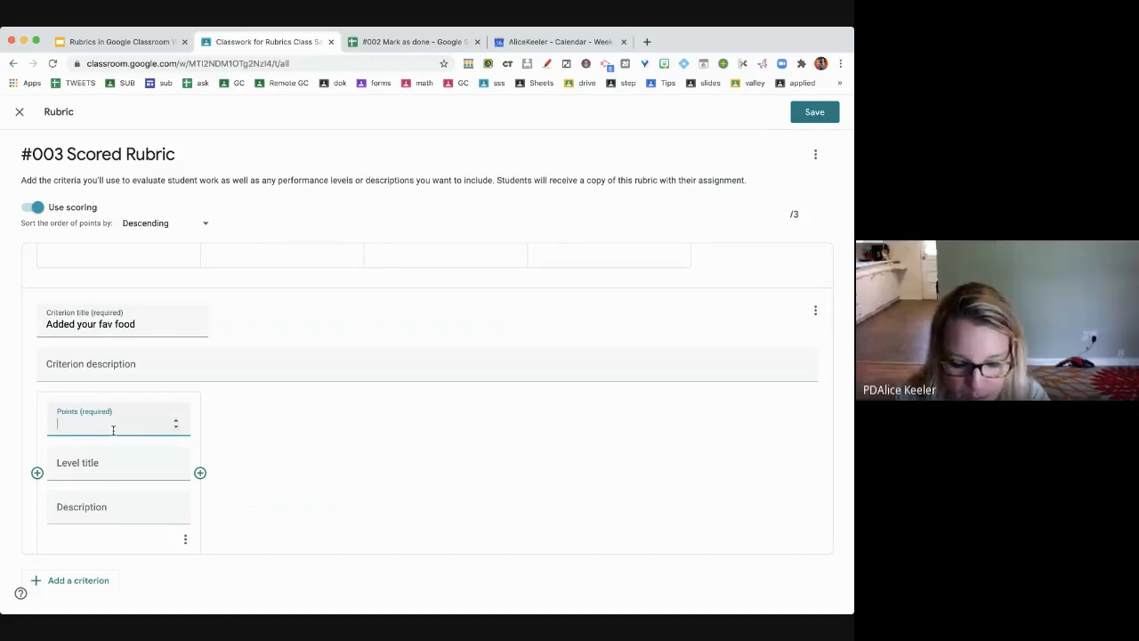
- Give the fav food criterion a 19-point 'Meets Expectations' level: 'On the slide put your fav food'
{"action": "type", "text": "19"}
{"action": "left_click", "coordinate": [77, 461]}
{"action": "type", "text": "On the"}
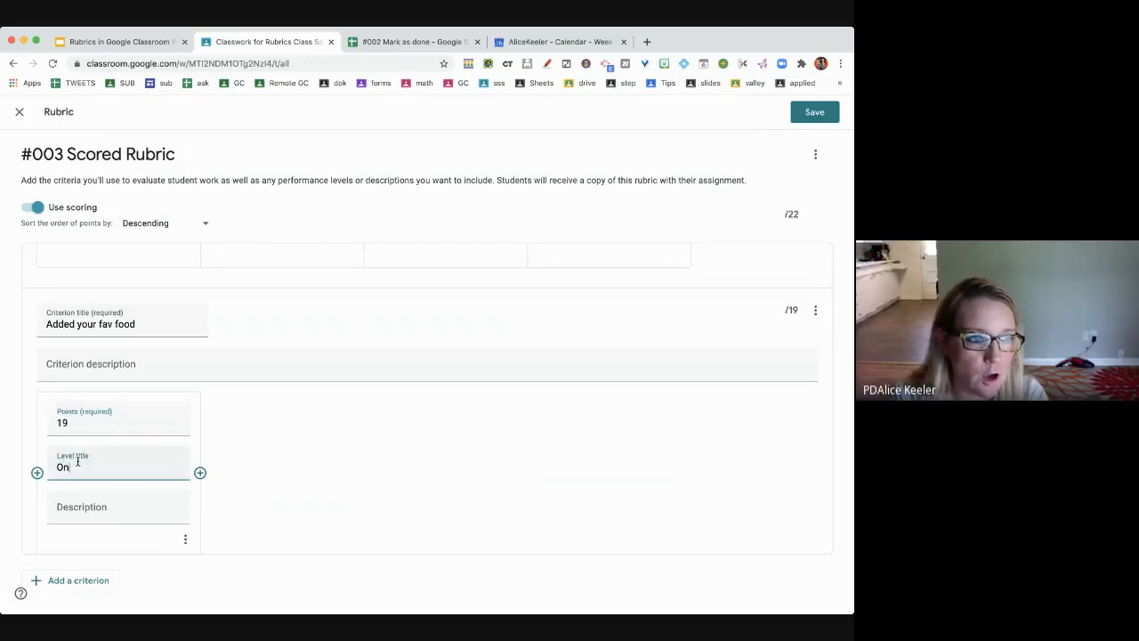
{"action": "key", "text": "BackSpace"}
{"action": "key", "text": "BackSpace"}
{"action": "key", "text": "BackSpace"}
{"action": "type", "text": "M"}
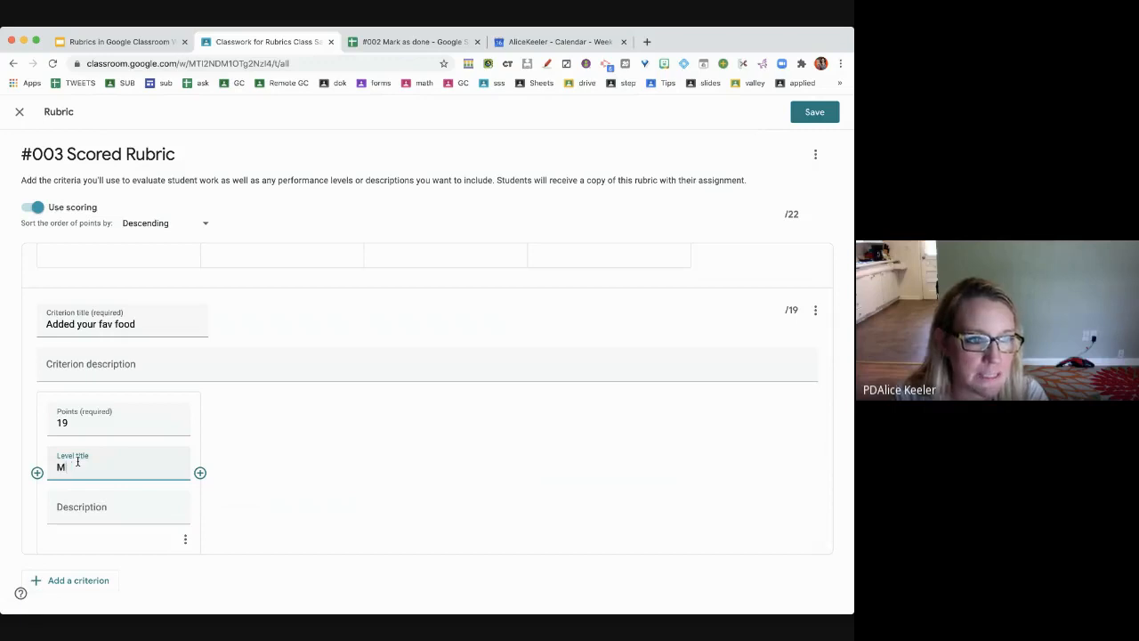
{"action": "type", "text": "eets Expectations"}
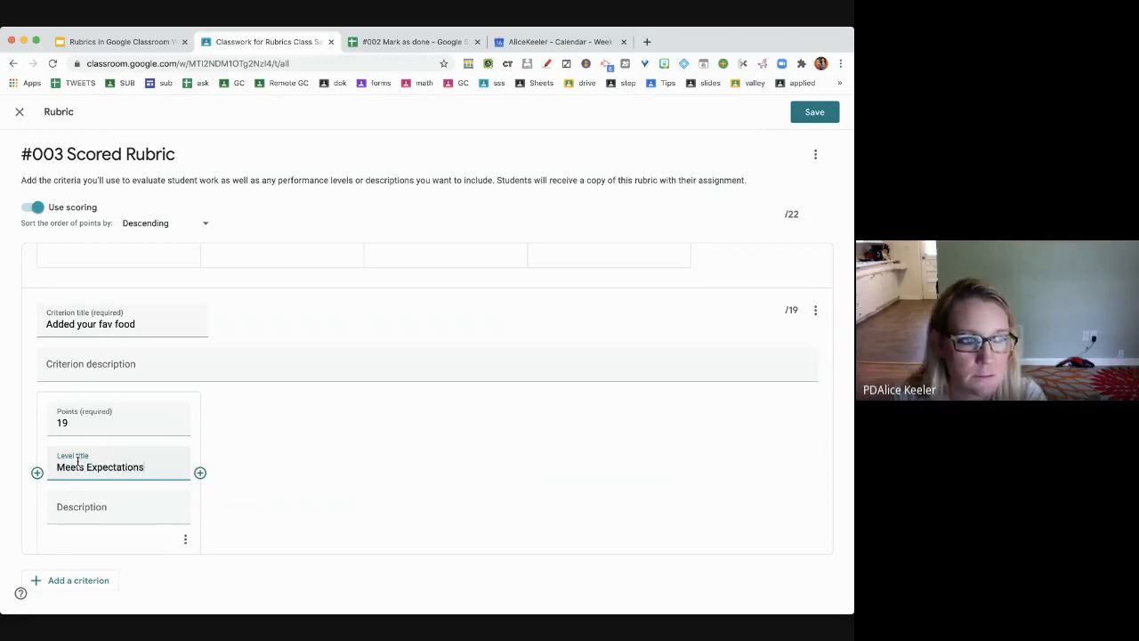
{"action": "key", "text": "Tab"}
{"action": "type", "text": "On the slide"}
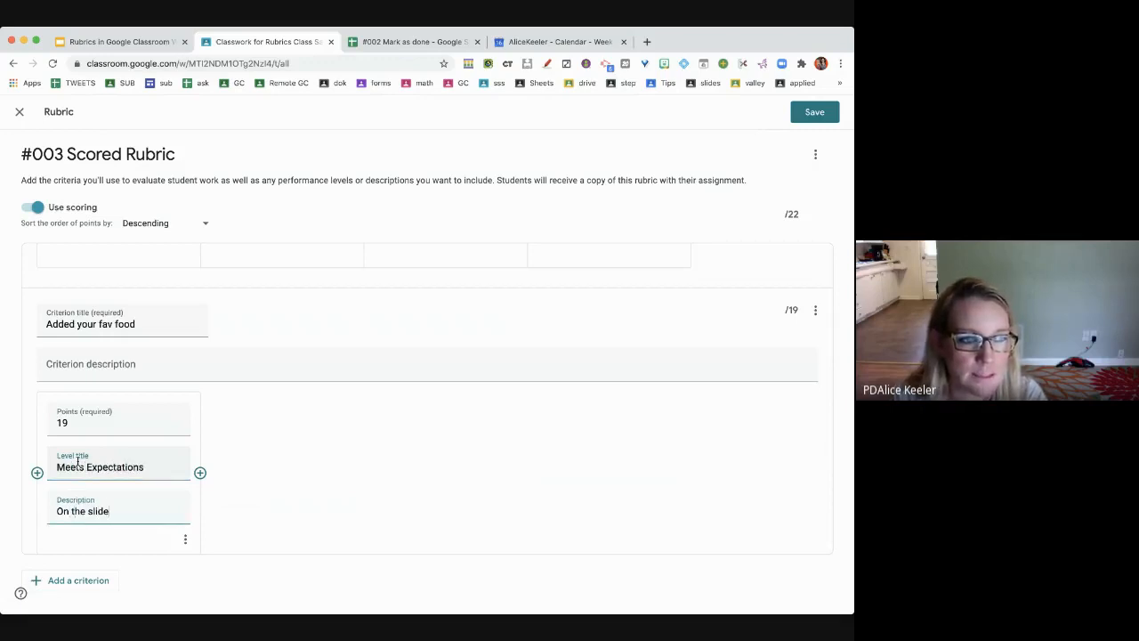
{"action": "type", "text": " put your f"}
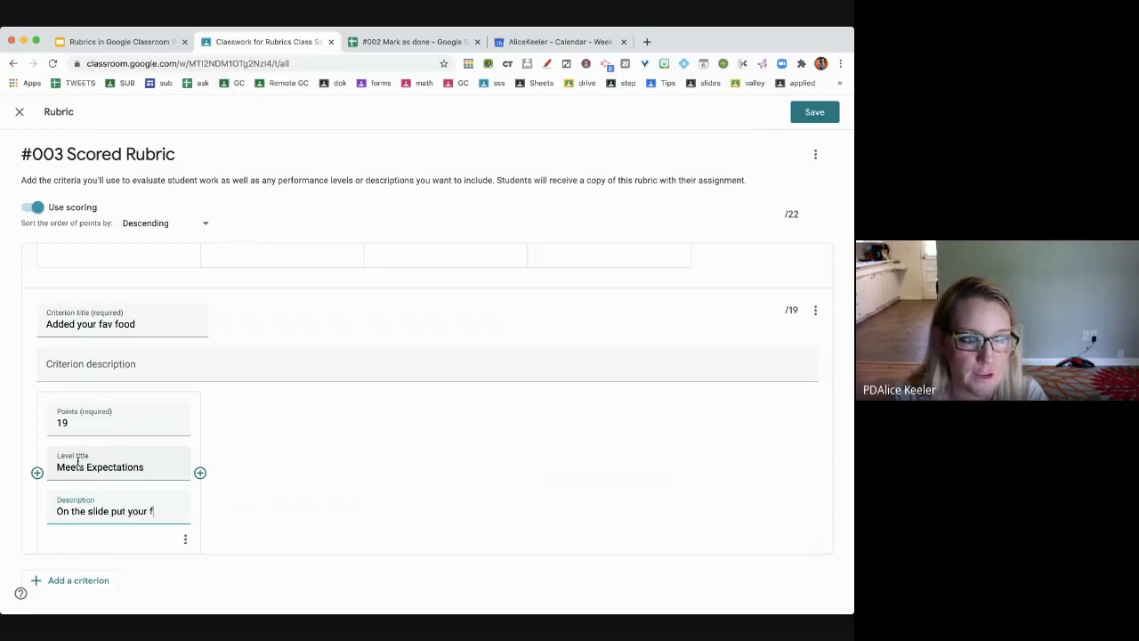
{"action": "type", "text": "av food"}
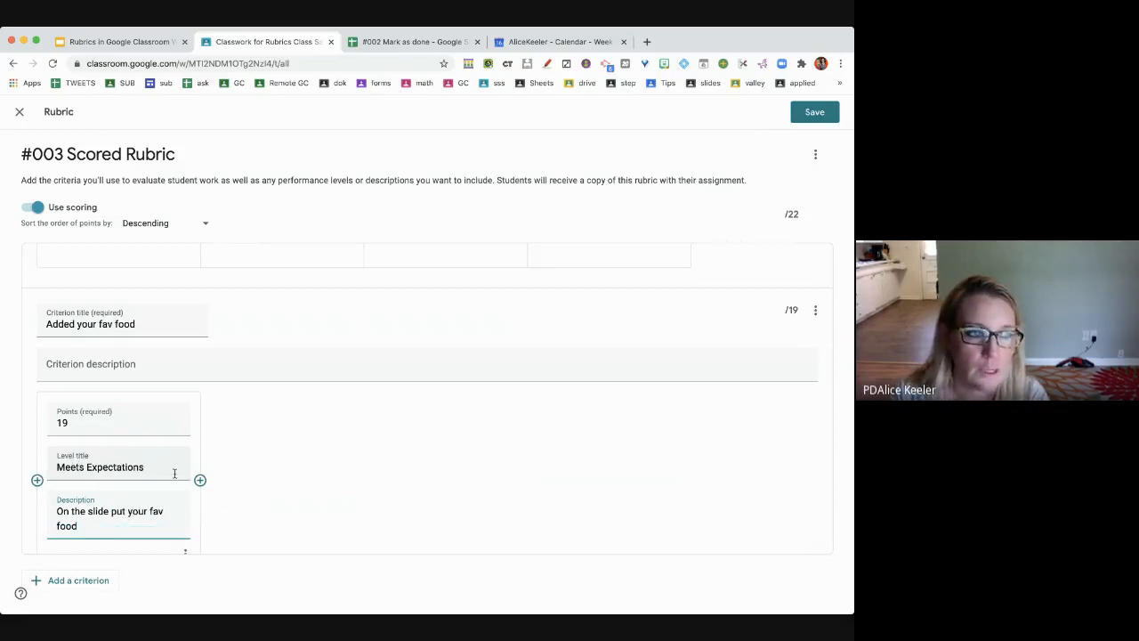
{"action": "left_click", "coordinate": [200, 481]}
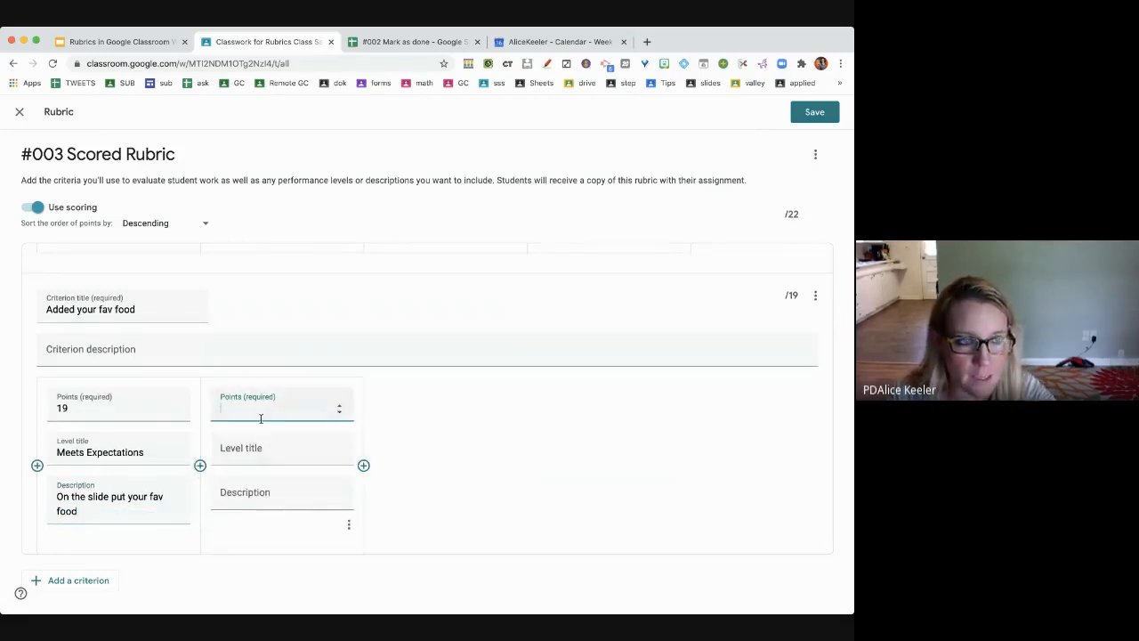
- Title the new level 'Approaches Standard' and retitle the first level 'Meets Standard'
{"action": "left_click", "coordinate": [259, 456]}
{"action": "type", "text": "Approac"}
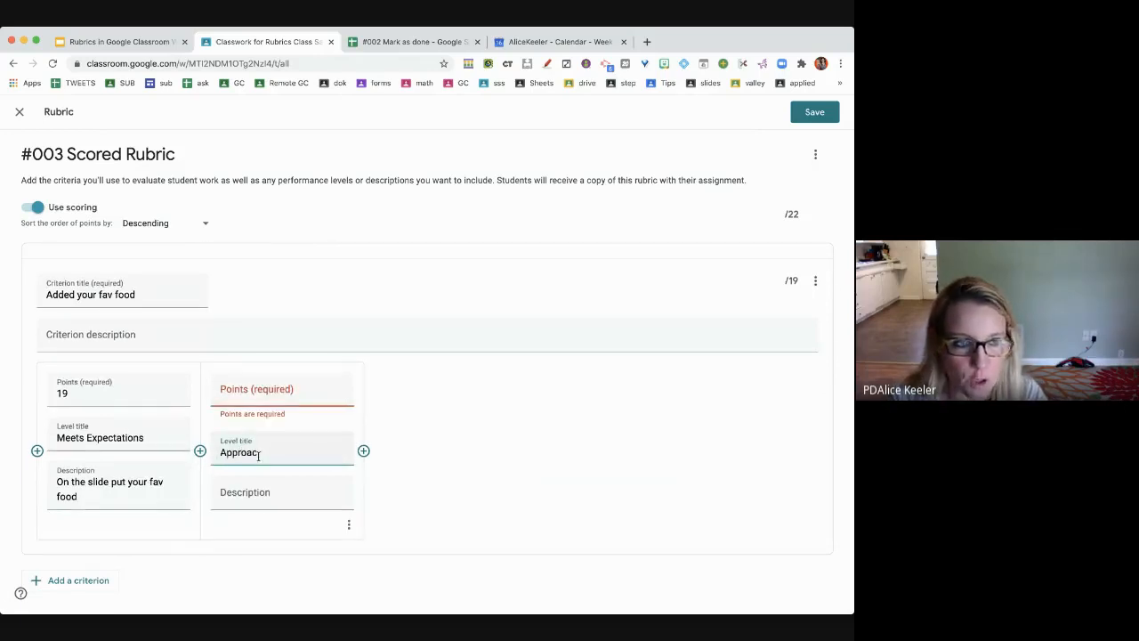
{"action": "type", "text": "hes Standard"}
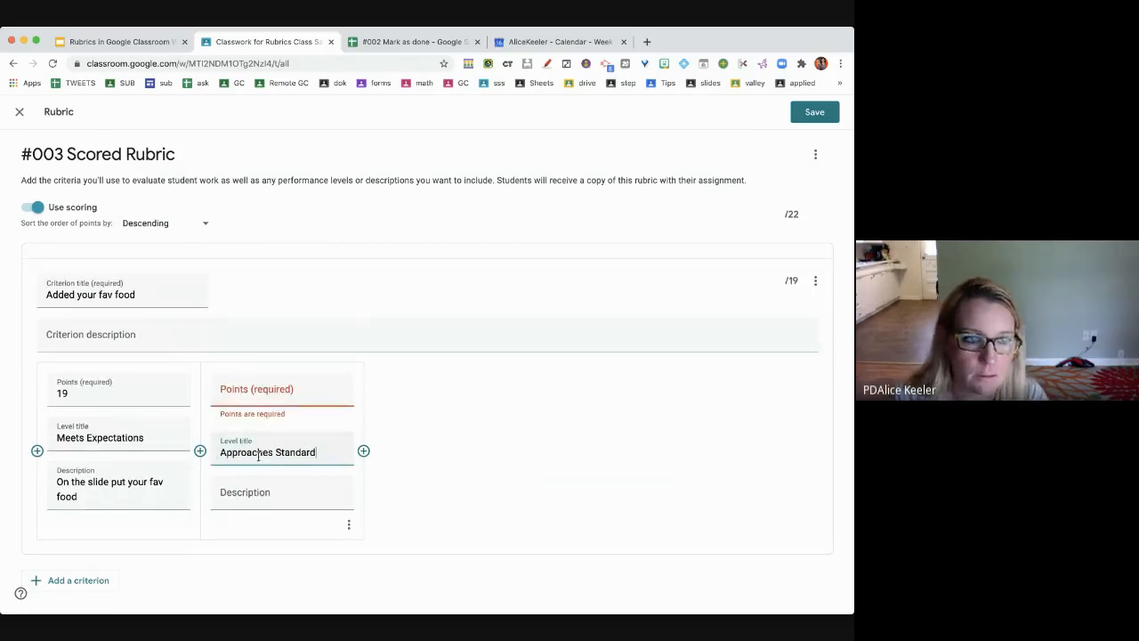
{"action": "double_click", "coordinate": [127, 437]}
{"action": "type", "text": "Stamda"}
{"action": "key", "text": "BackSpace"}
{"action": "key", "text": "BackSpace"}
{"action": "key", "text": "BackSpace"}
{"action": "type", "text": "ndard"}
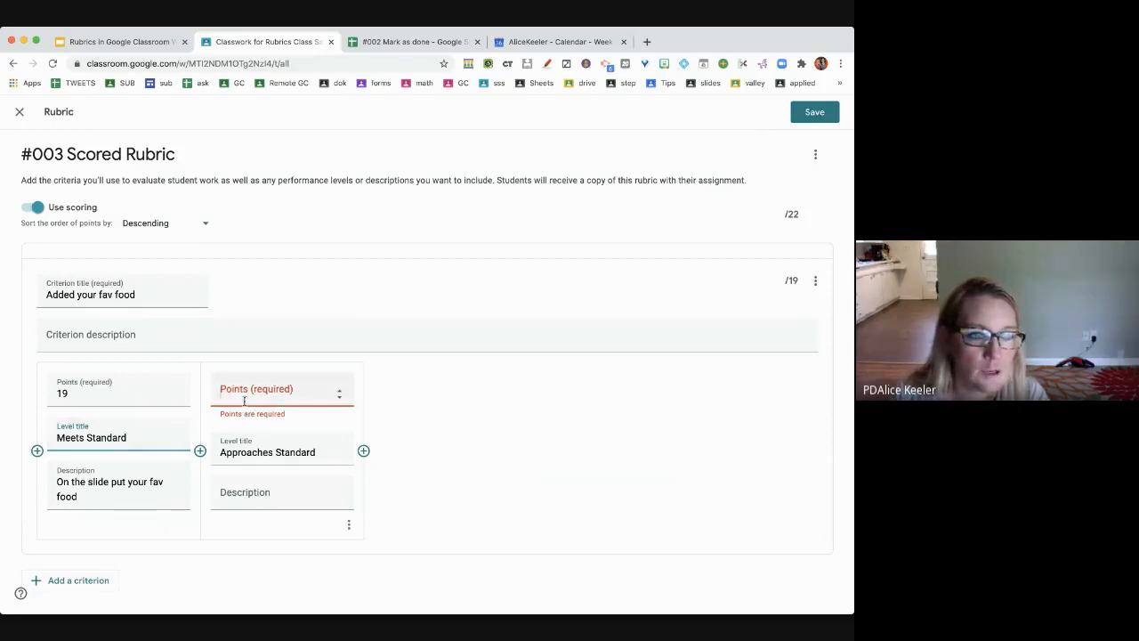
- Give Approaches Standard 7 points and description 'Put something on teh slide'
{"action": "left_click", "coordinate": [244, 401]}
{"action": "type", "text": "7"}
{"action": "left_click", "coordinate": [240, 494]}
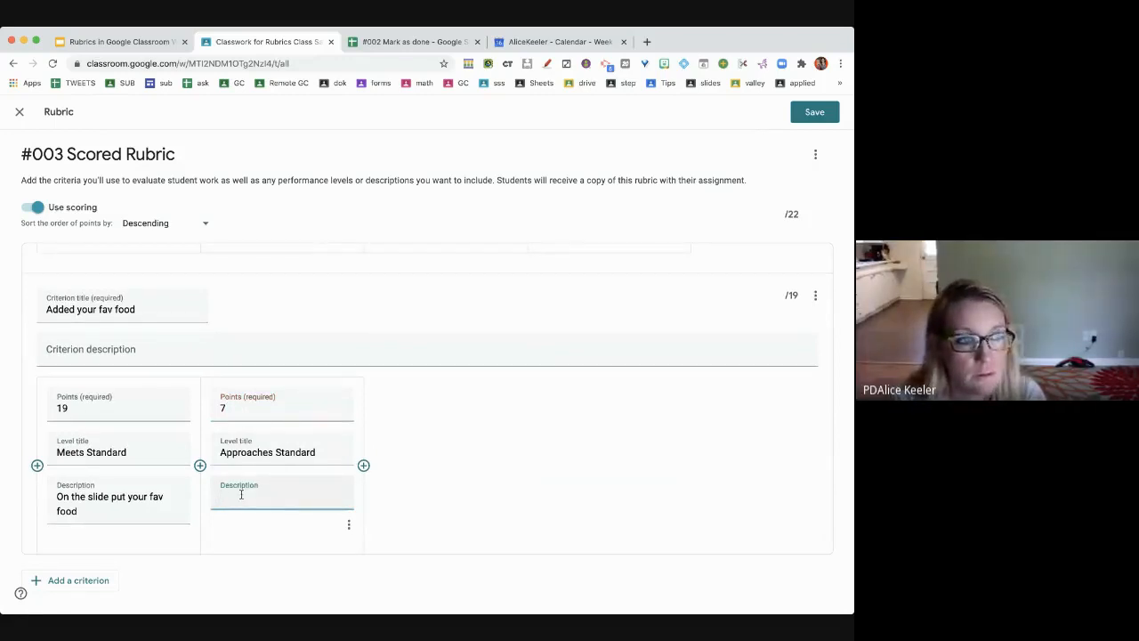
{"action": "type", "text": "Put something on teh slid"}
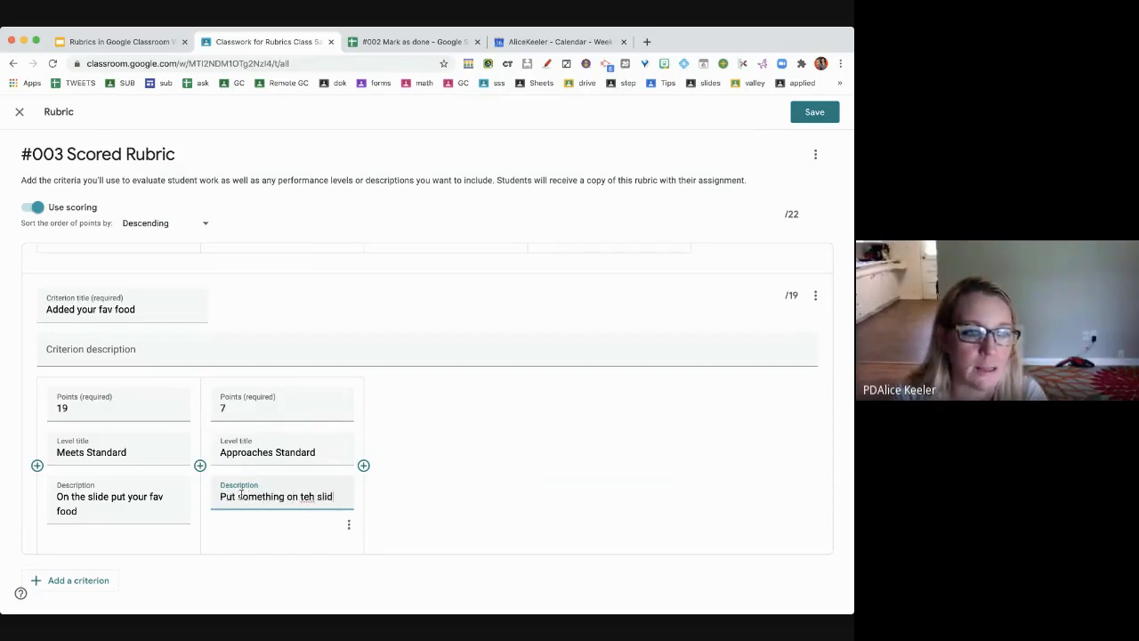
{"action": "type", "text": "e"}
{"action": "left_click", "coordinate": [364, 465]}
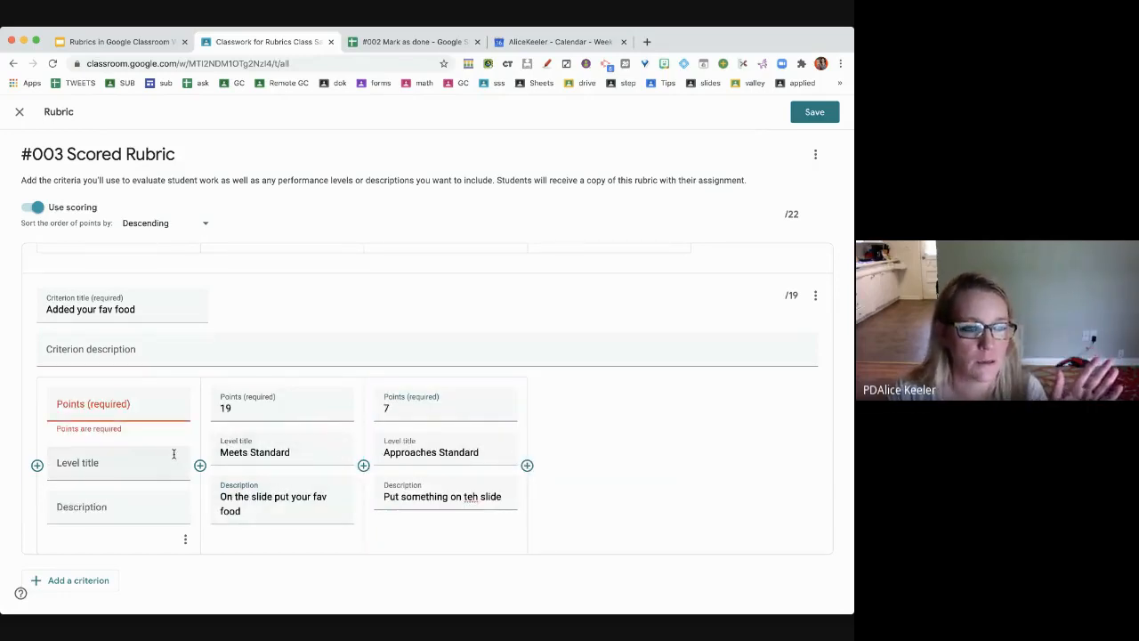
- Fill the new first level as 3 points, 'Below Standard', described 'Ate some food today'
{"action": "left_click", "coordinate": [138, 405]}
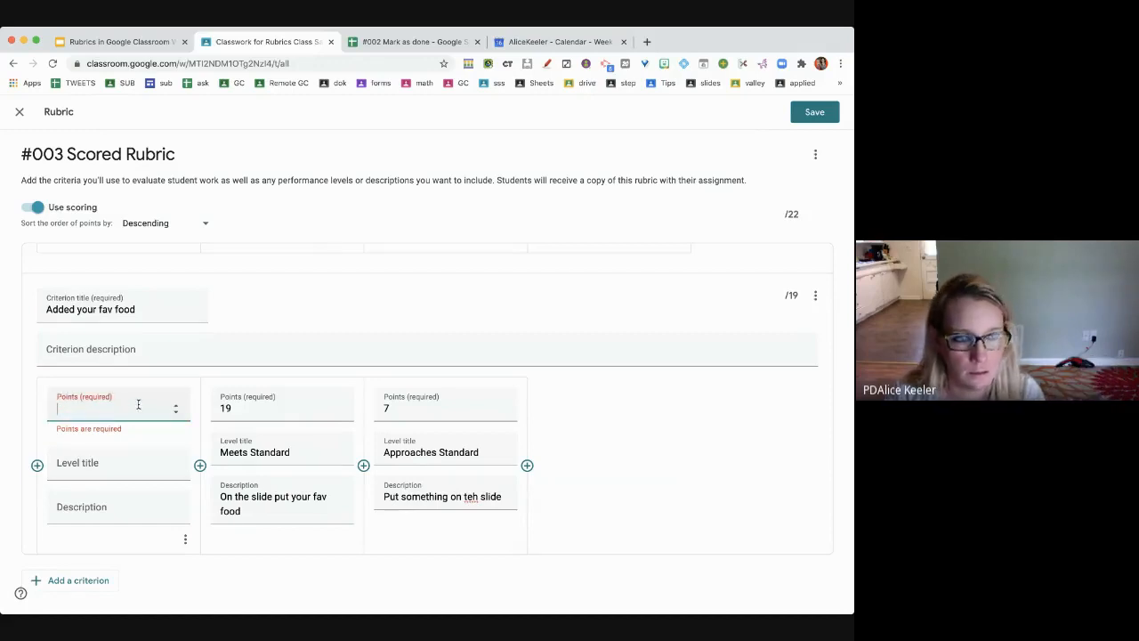
{"action": "type", "text": "3"}
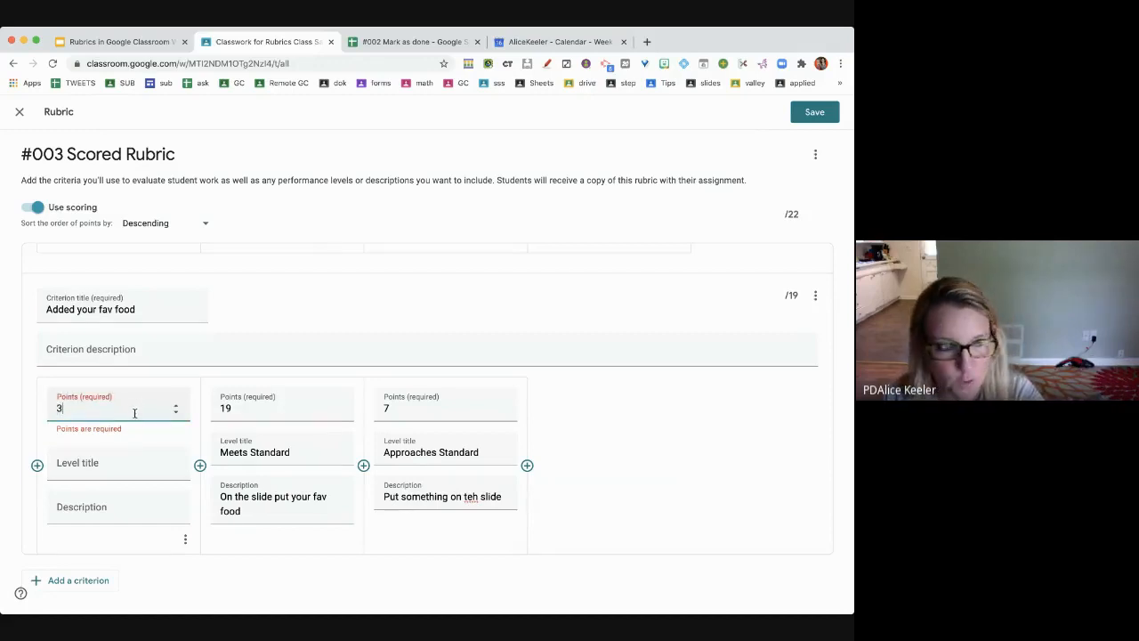
{"action": "left_click", "coordinate": [126, 459]}
{"action": "type", "text": "Below Standard"}
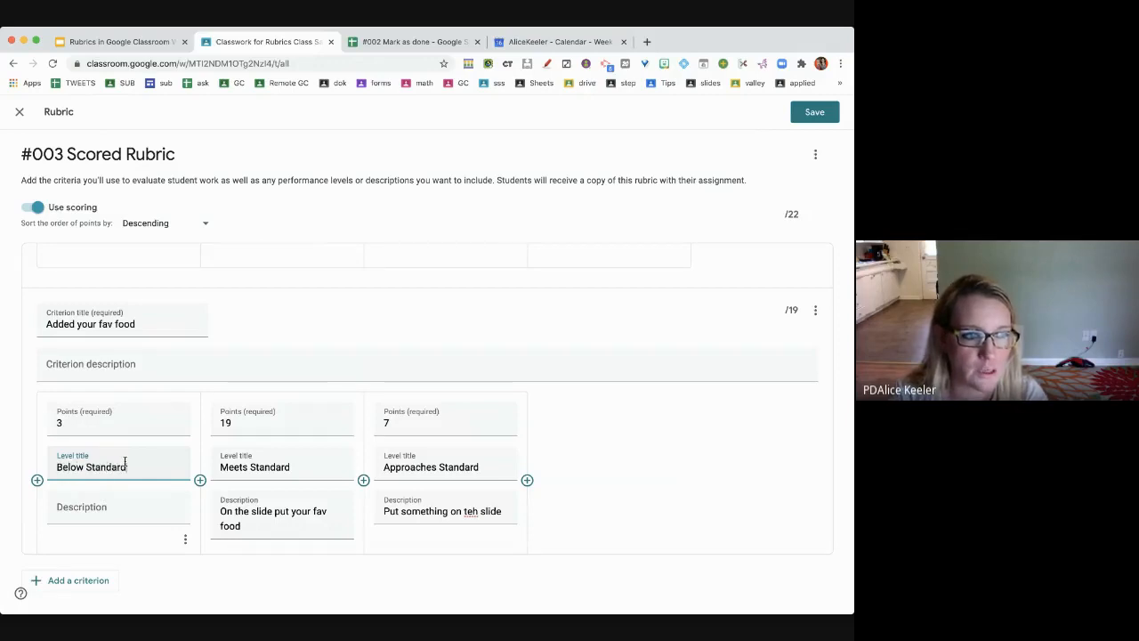
{"action": "left_click", "coordinate": [136, 518]}
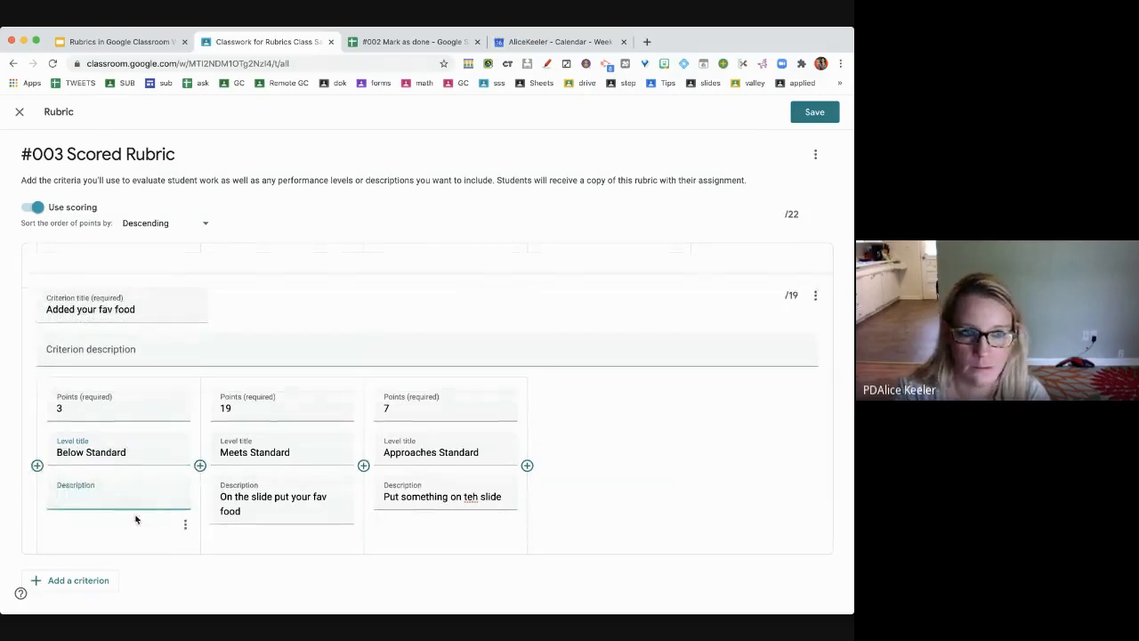
{"action": "type", "text": "Ate some food today"}
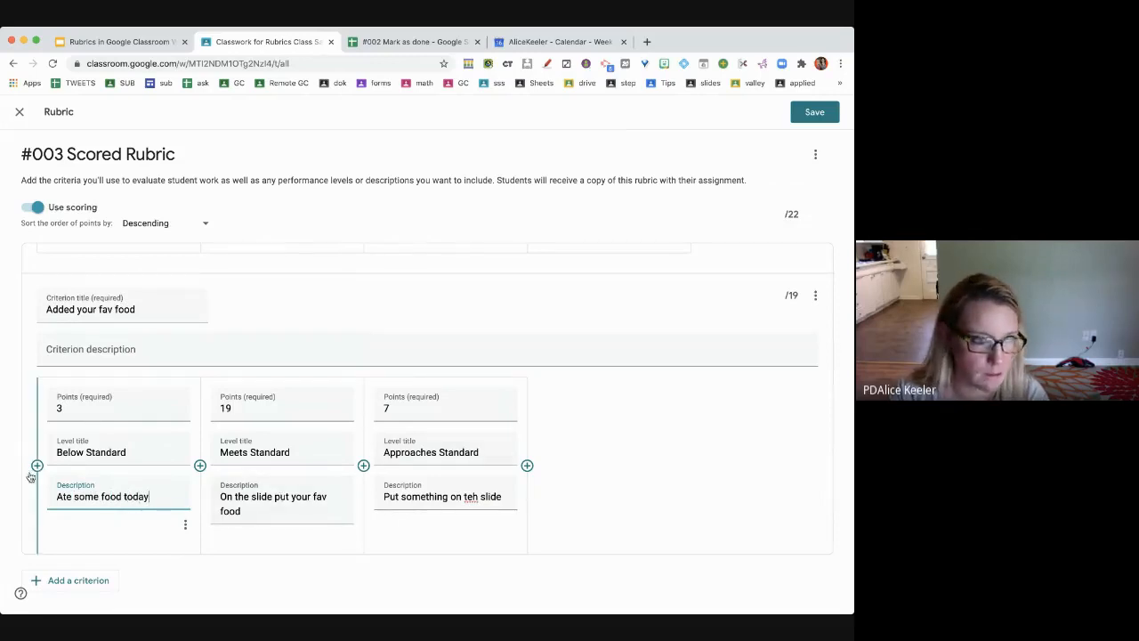
- Add a 0-point 'Missing' level described 'Nothing', then add a third criterion
{"action": "left_click", "coordinate": [527, 465]}
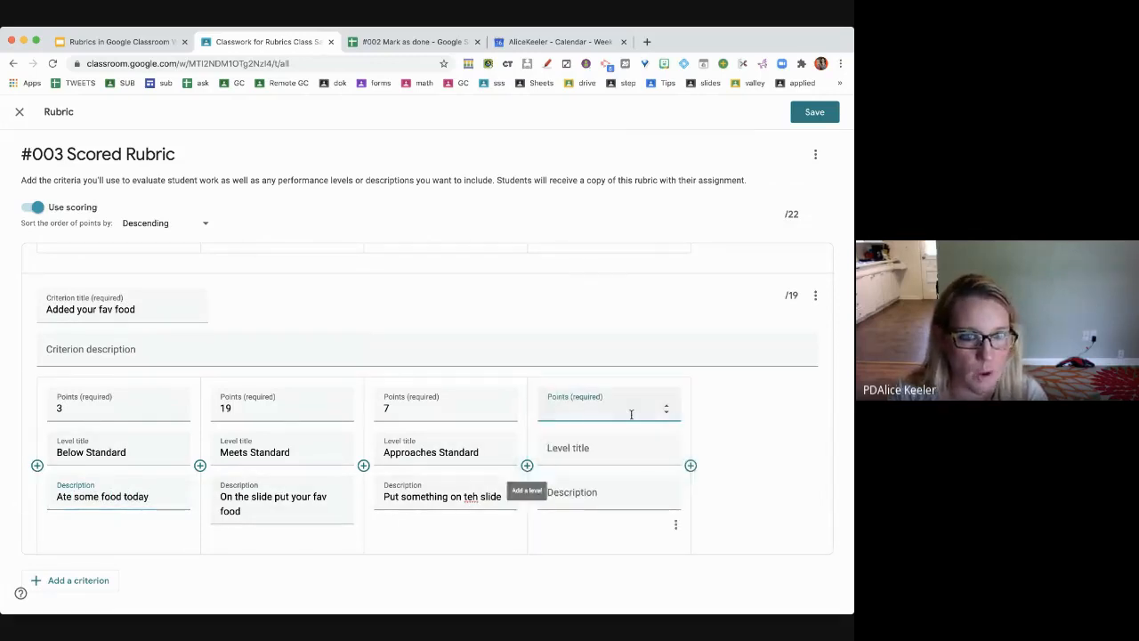
{"action": "type", "text": "0"}
{"action": "left_click", "coordinate": [618, 441]}
{"action": "type", "text": "Missing"}
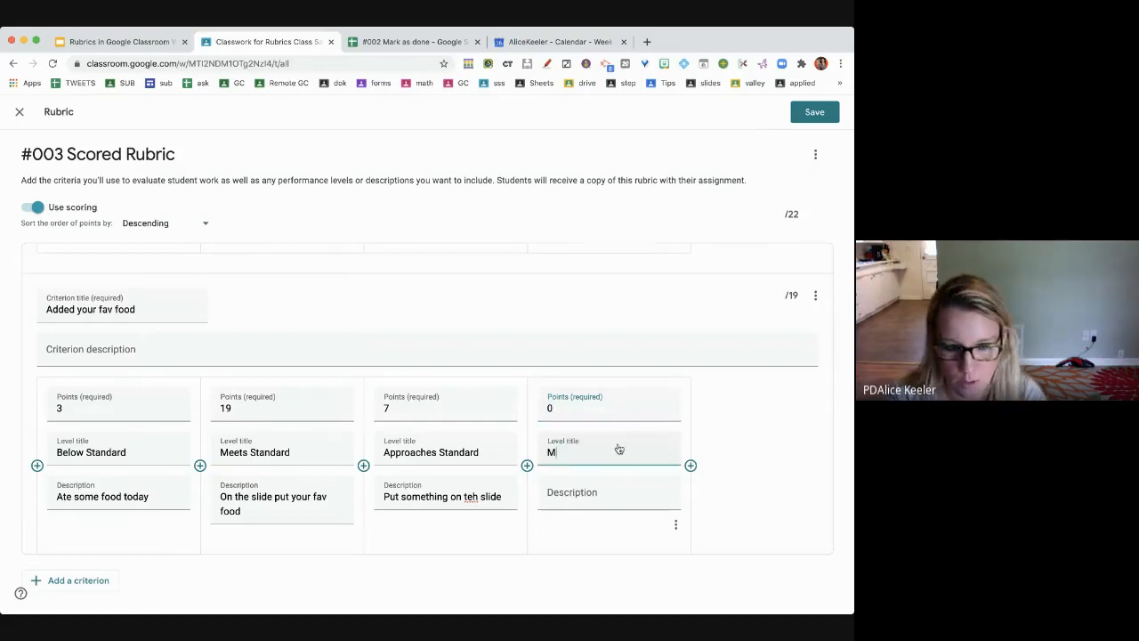
{"action": "left_click", "coordinate": [633, 497]}
{"action": "type", "text": "Nothing"}
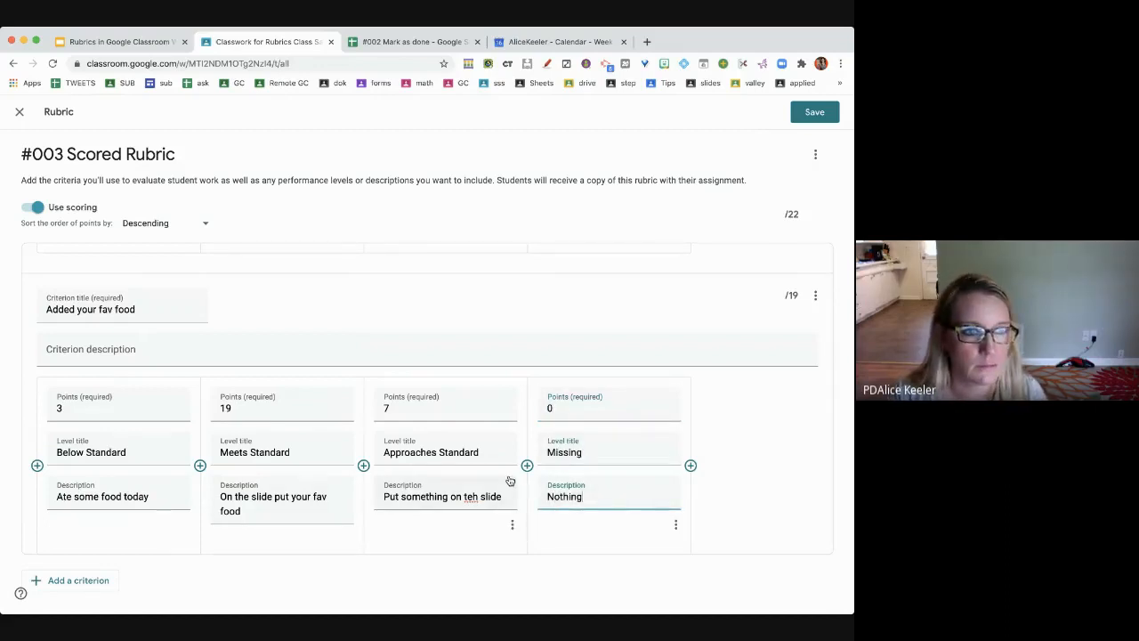
{"action": "scroll", "coordinate": [468, 484], "scroll_direction": "down", "scroll_amount": 1}
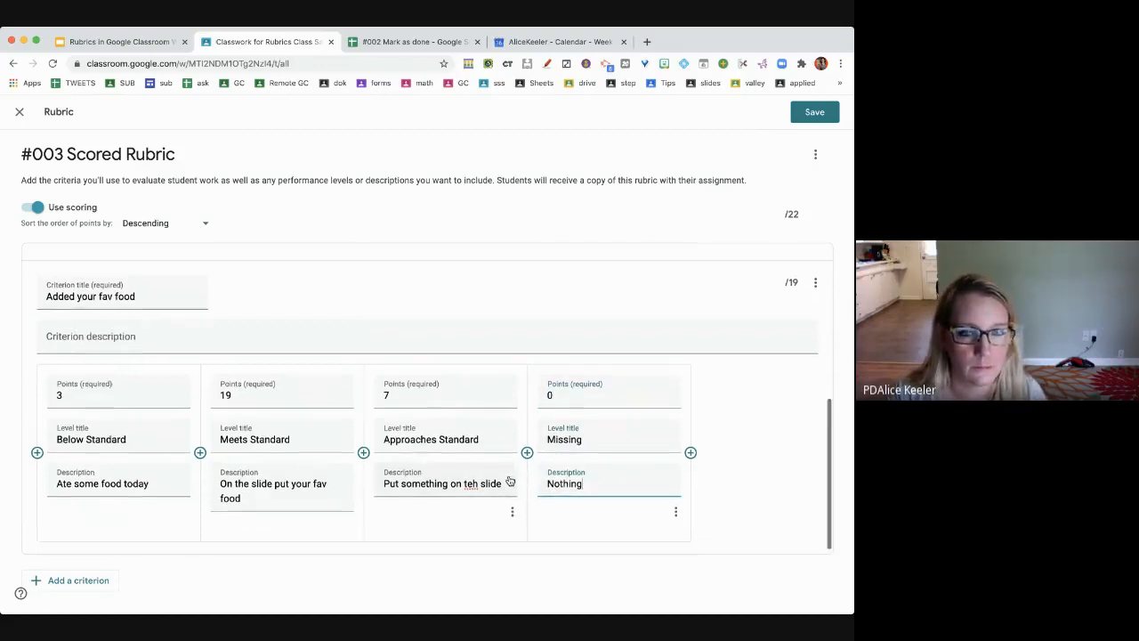
{"action": "left_click", "coordinate": [78, 581]}
- Title the criterion 'Bitmoji or Selfie' with a 5-point 'Meets Expectation' level described 'Has a bitmoji or selfie'
{"action": "left_click", "coordinate": [101, 400]}
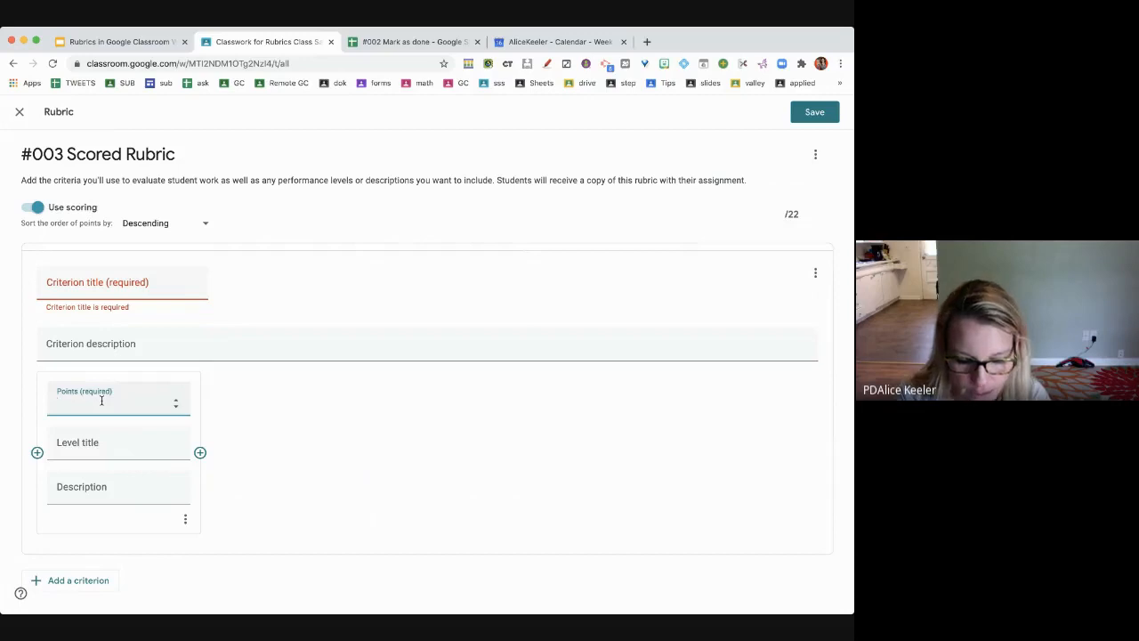
{"action": "type", "text": "5"}
{"action": "left_click", "coordinate": [67, 442]}
{"action": "type", "text": "Meets"}
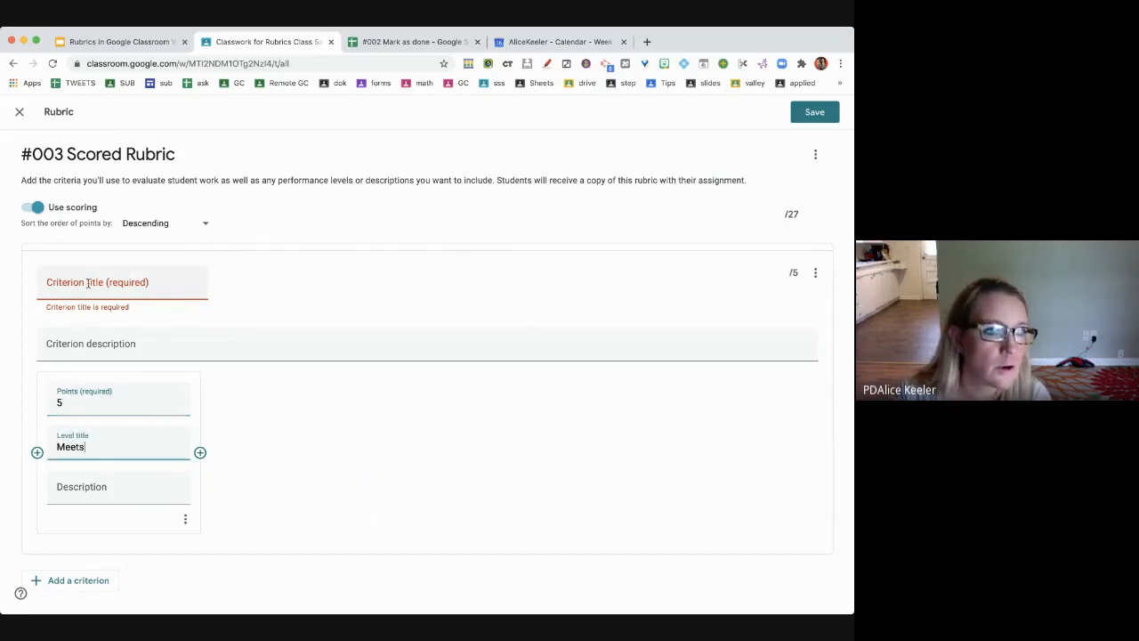
{"action": "left_click", "coordinate": [87, 282]}
{"action": "type", "text": "Bitmoji or Selfie"}
{"action": "left_click", "coordinate": [79, 449]}
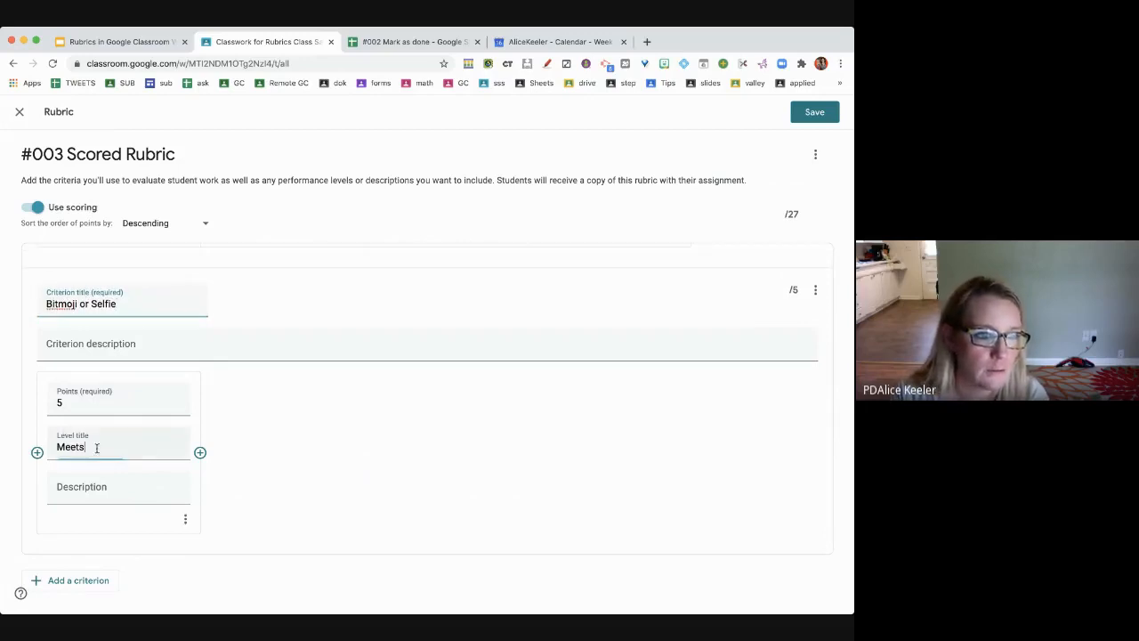
{"action": "type", "text": "Expectation"}
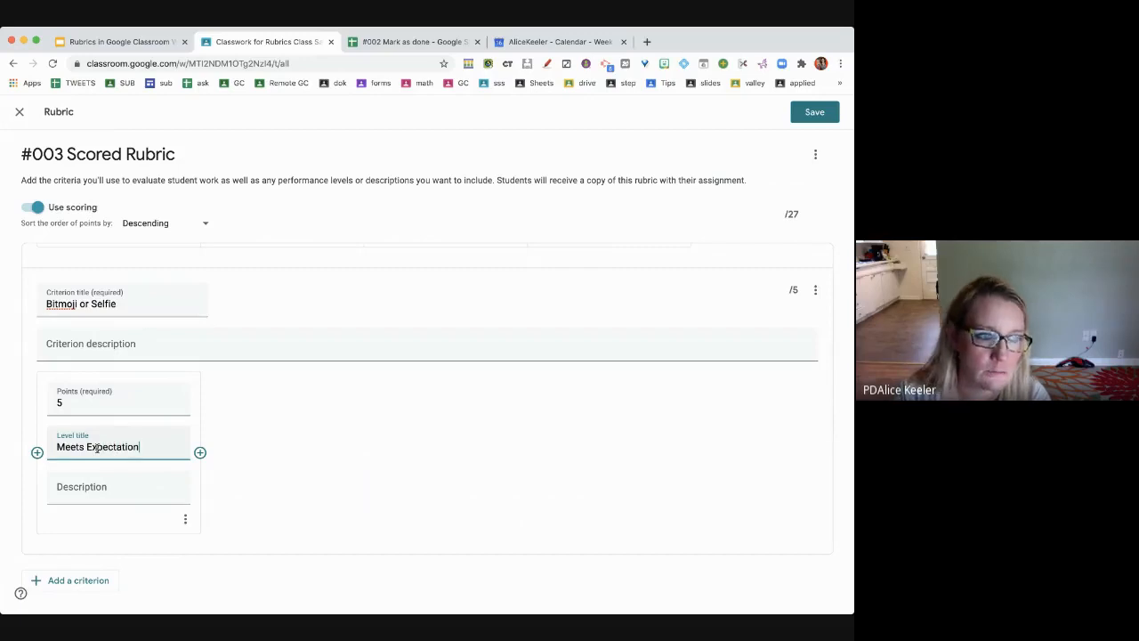
{"action": "left_click", "coordinate": [117, 493]}
{"action": "type", "text": "Has a bitmoji or selfie"}
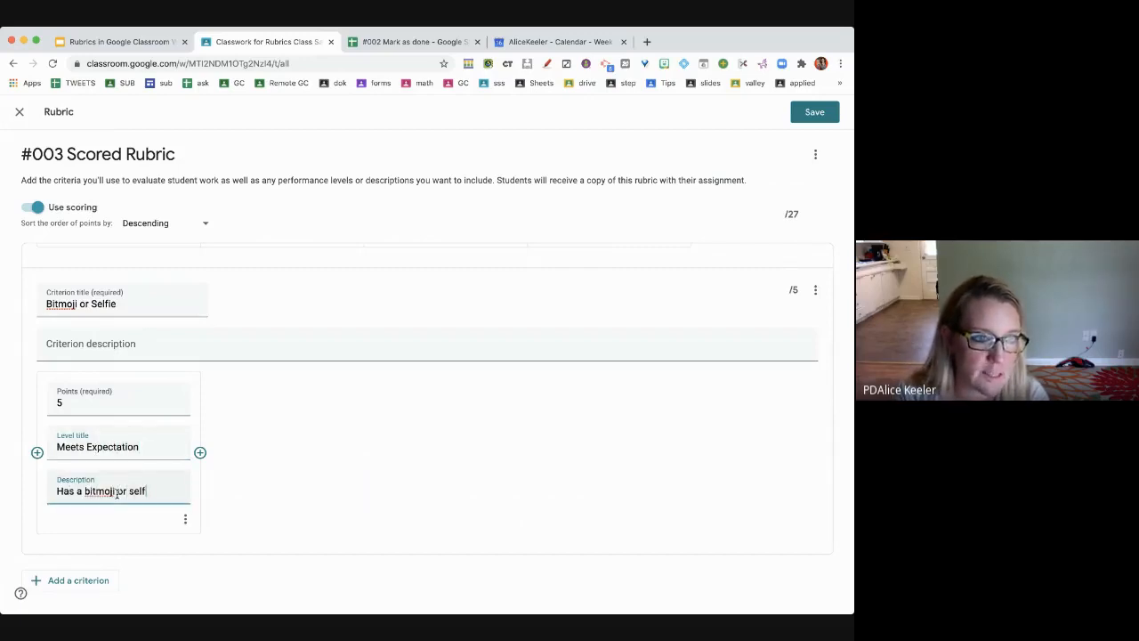
- Add a 0-point 'Missing' level described as having no bitmoji or selfie
{"action": "left_click", "coordinate": [200, 452]}
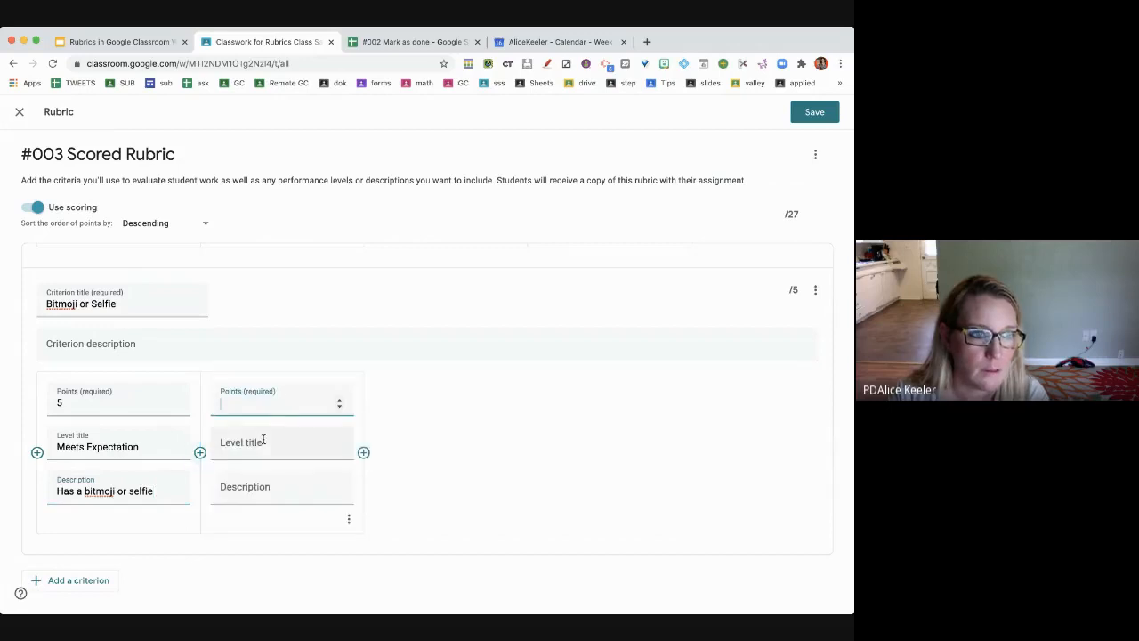
{"action": "left_click", "coordinate": [267, 441]}
{"action": "type", "text": "Missin"}
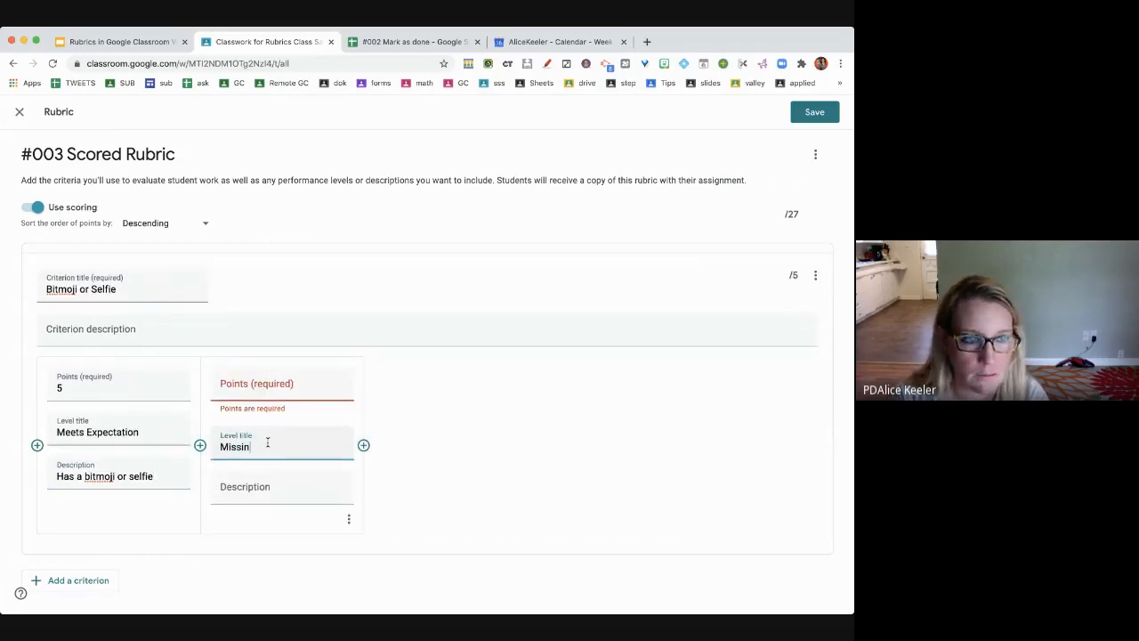
{"action": "type", "text": "g"}
{"action": "left_click", "coordinate": [246, 388]}
{"action": "type", "text": "0"}
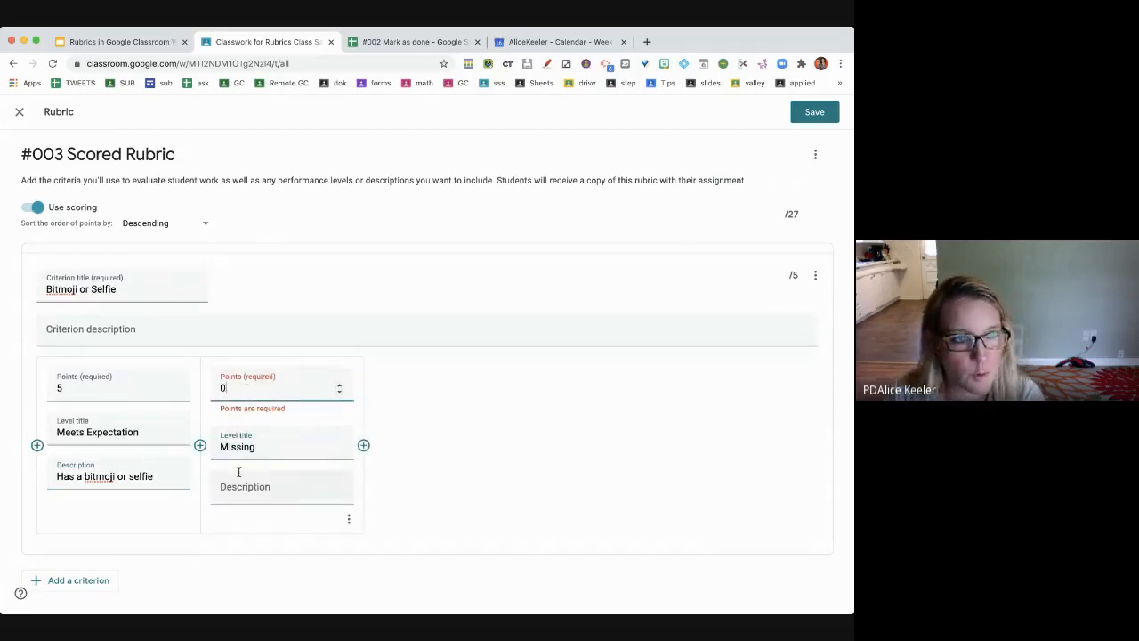
{"action": "left_click", "coordinate": [240, 486]}
{"action": "type", "text": "Bit"}
{"action": "key", "text": "BackSpace"}
{"action": "type", "text": "No bitn"}
{"action": "key", "text": "BackSpace"}
{"action": "type", "text": "moji or selfie"}
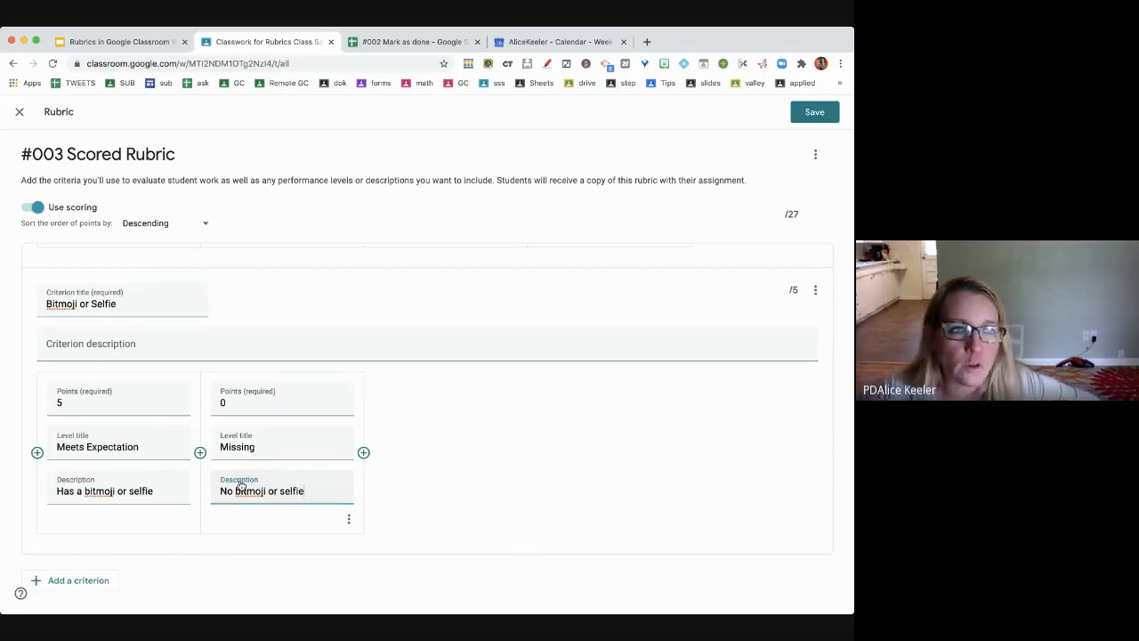
- Duplicate the 'Added your fav food' criterion, raising the total to 46, and select the copy's title
{"action": "scroll", "coordinate": [241, 485], "scroll_direction": "up", "scroll_amount": 5}
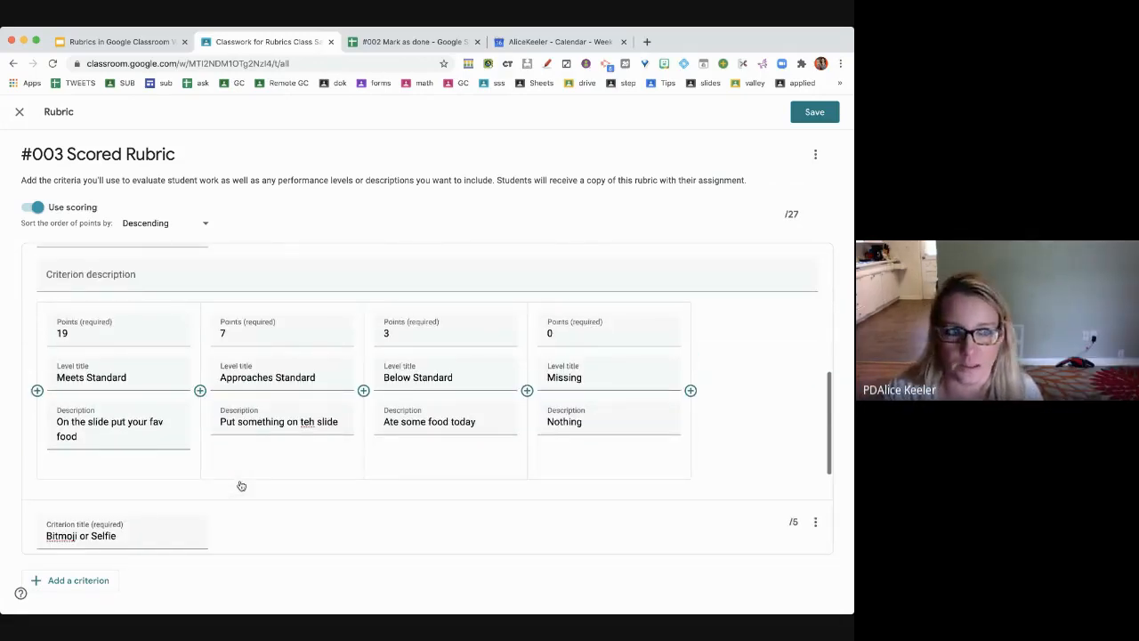
{"action": "scroll", "coordinate": [240, 485], "scroll_direction": "down", "scroll_amount": 5}
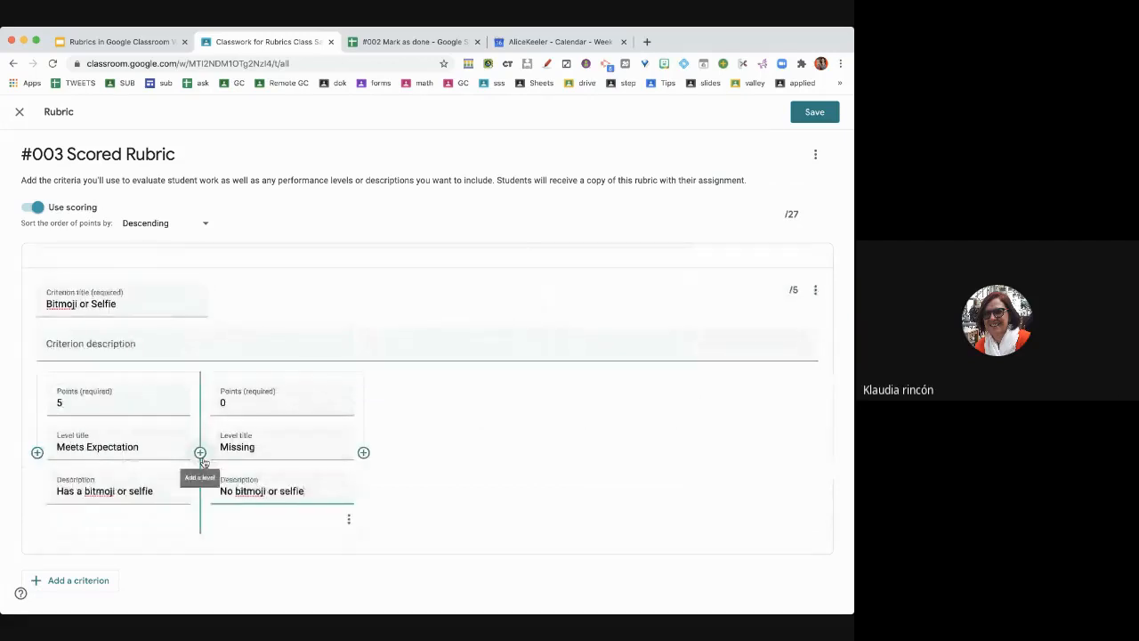
{"action": "scroll", "coordinate": [203, 462], "scroll_direction": "up", "scroll_amount": 1}
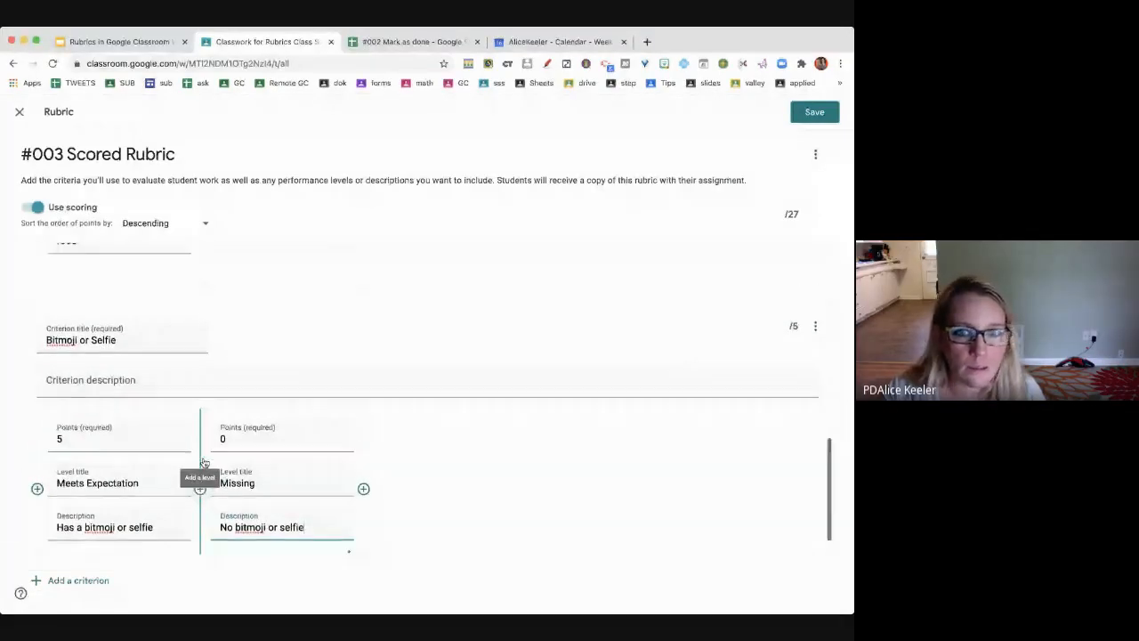
{"action": "scroll", "coordinate": [203, 462], "scroll_direction": "up", "scroll_amount": 5}
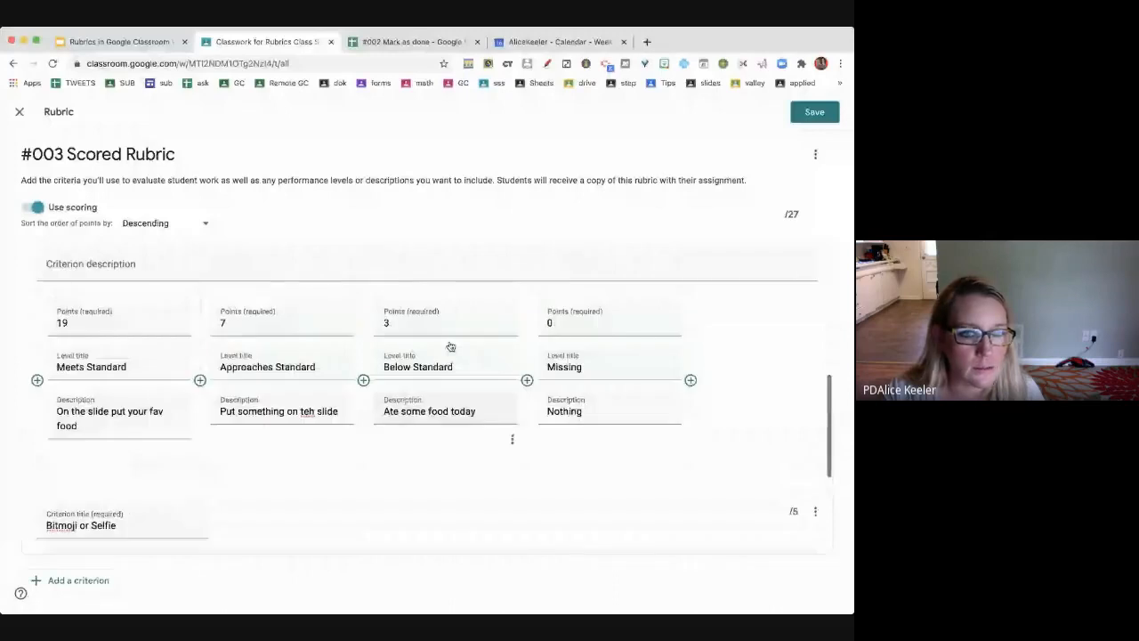
{"action": "scroll", "coordinate": [450, 346], "scroll_direction": "down", "scroll_amount": 1}
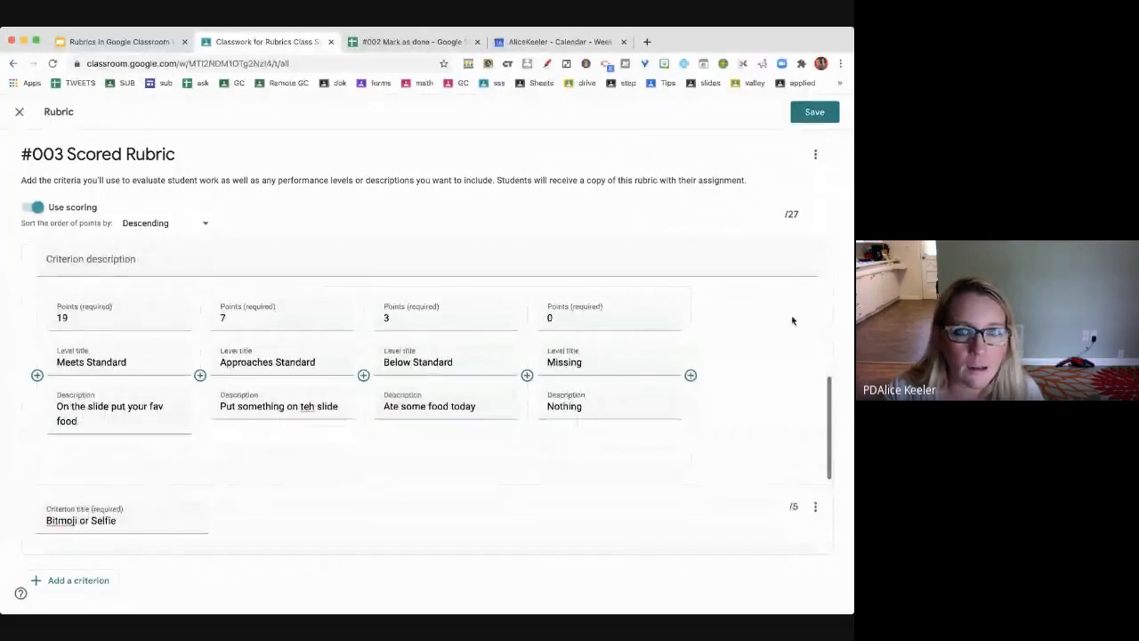
{"action": "scroll", "coordinate": [779, 318], "scroll_direction": "up", "scroll_amount": 1}
{"action": "left_click", "coordinate": [815, 258]}
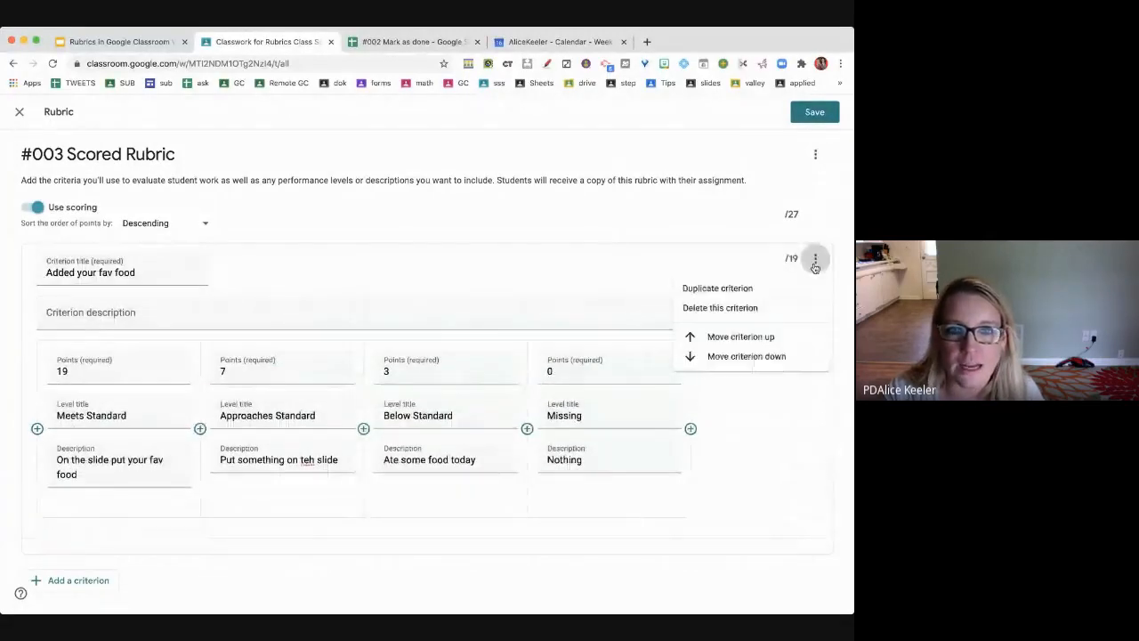
{"action": "left_click", "coordinate": [770, 290]}
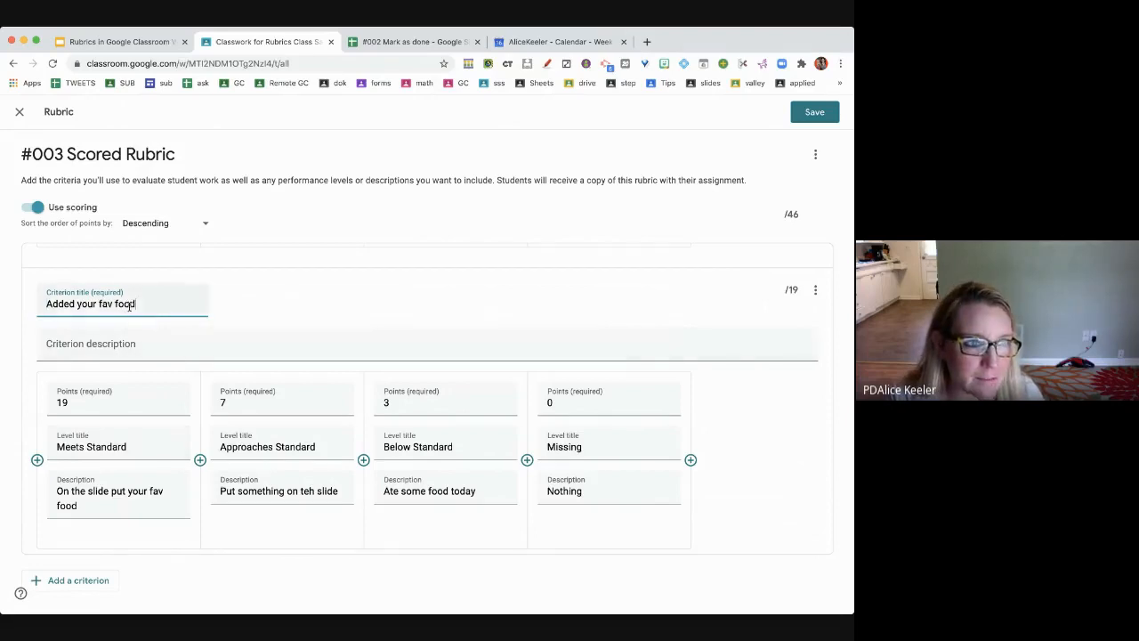
{"action": "left_click_drag", "start_coordinate": [140, 304], "coordinate": [43, 306]}
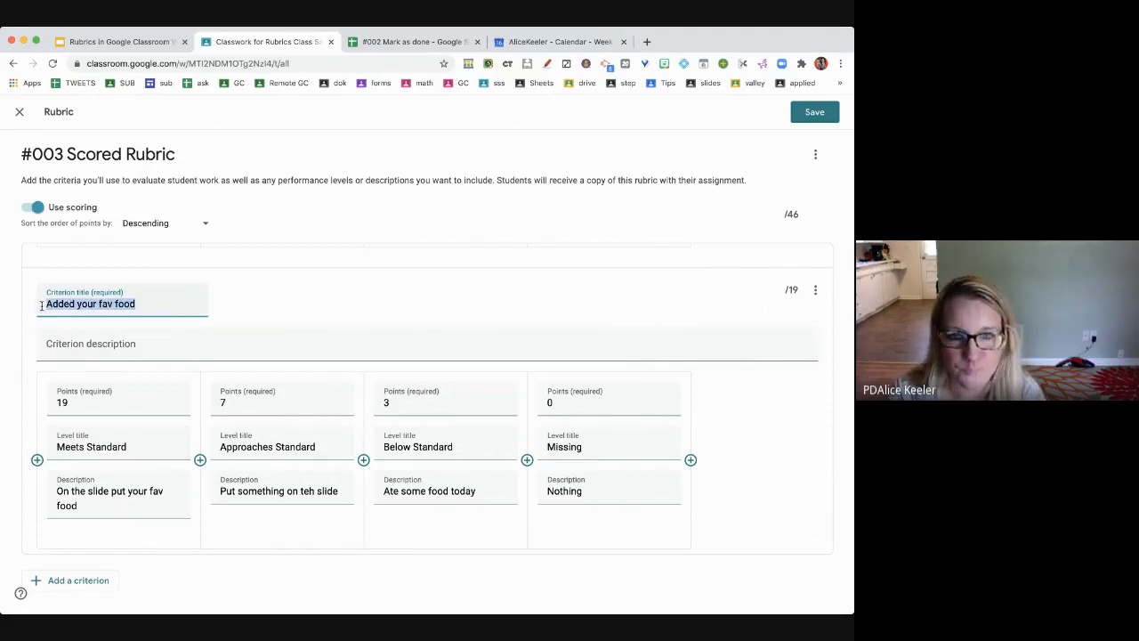
- Rename the copy 'Turned In'; describe levels 'Turned In', 'Did work but did not turn in', 'Did something'
{"action": "type", "text": "Turned In"}
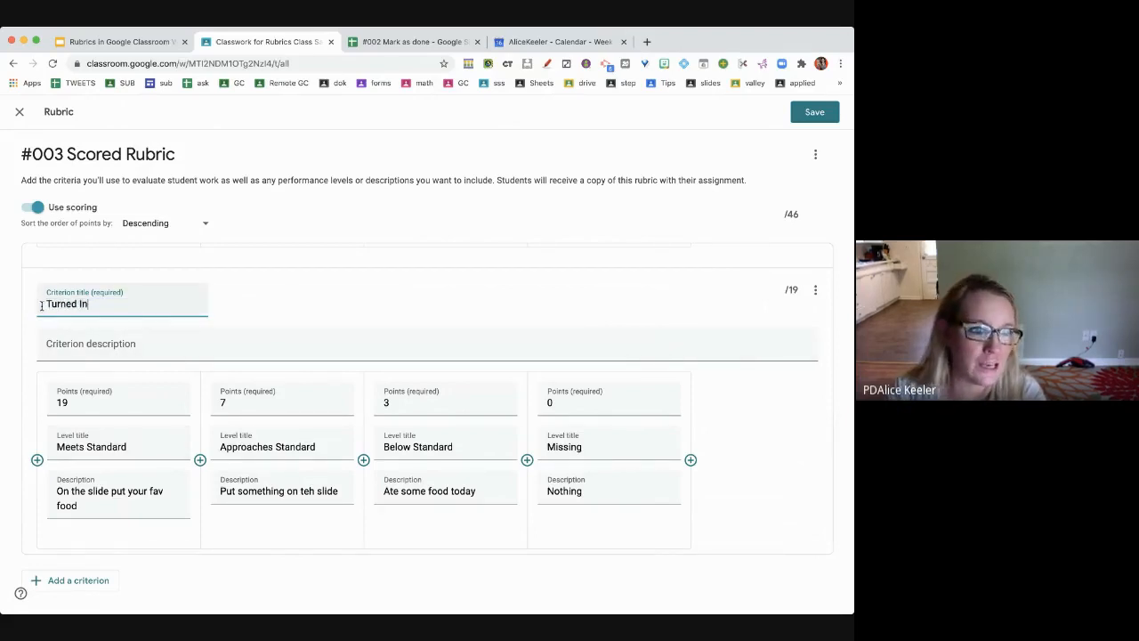
{"action": "left_click_drag", "start_coordinate": [100, 507], "coordinate": [33, 481]}
{"action": "type", "text": "Ru"}
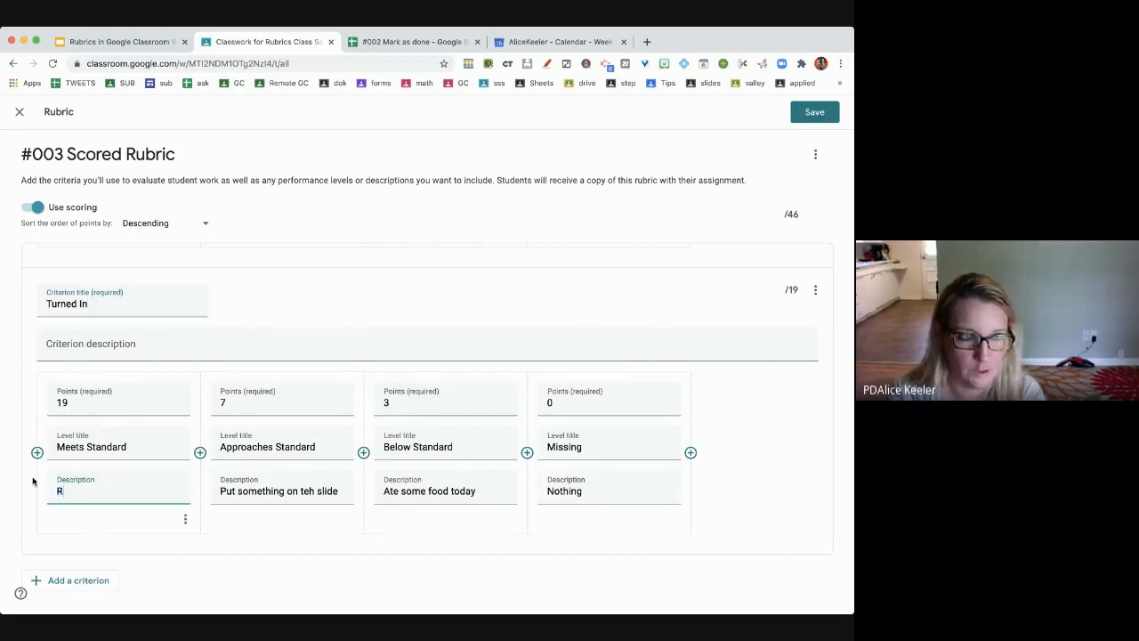
{"action": "key", "text": "BackSpace"}
{"action": "key", "text": "BackSpace"}
{"action": "type", "text": "Turned In"}
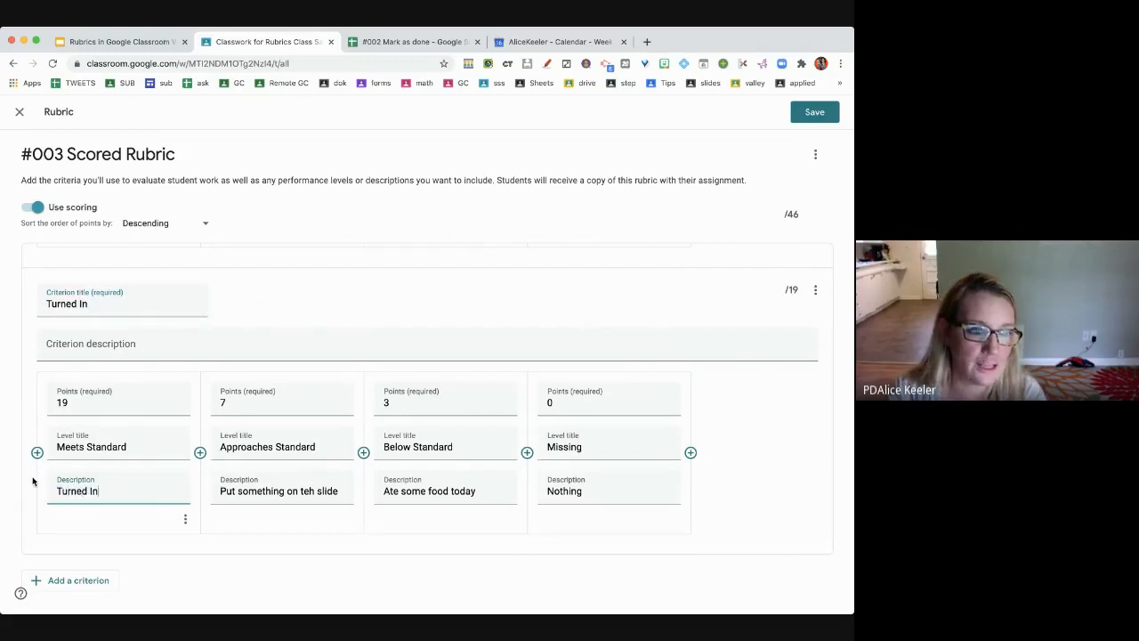
{"action": "triple_click", "coordinate": [229, 489]}
{"action": "type", "text": "Did"}
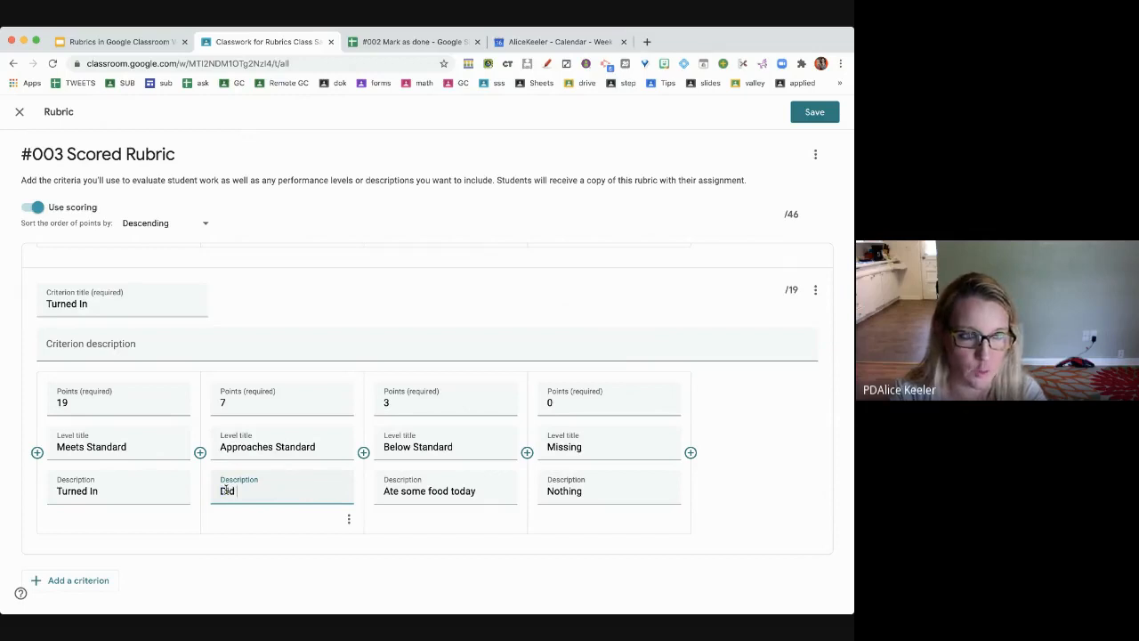
{"action": "type", "text": " work but did not turn in"}
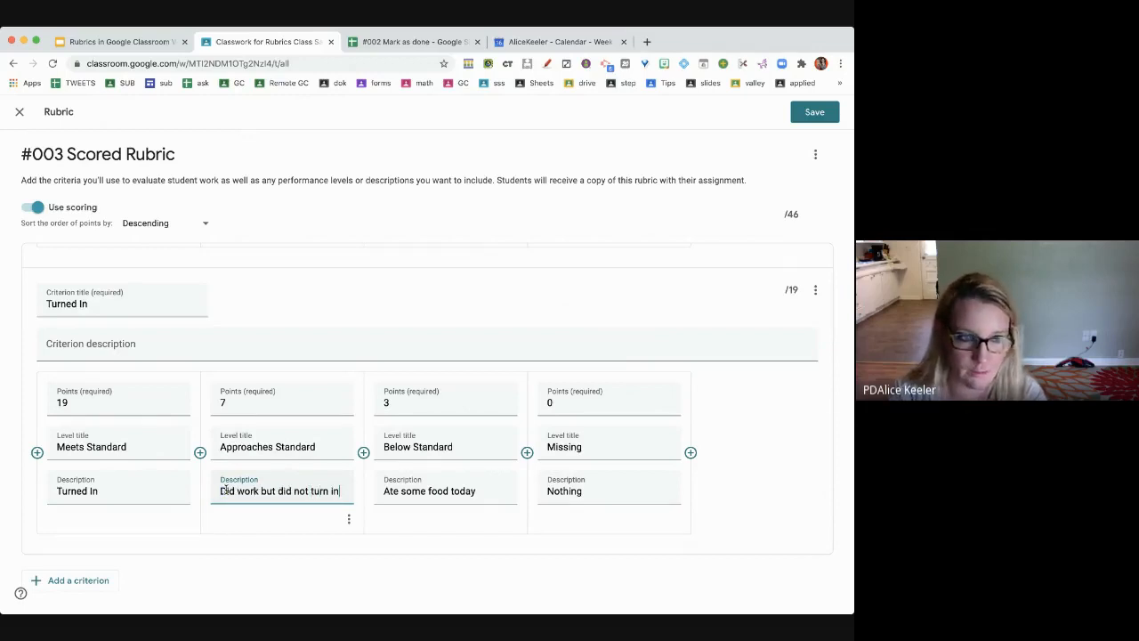
{"action": "triple_click", "coordinate": [389, 492]}
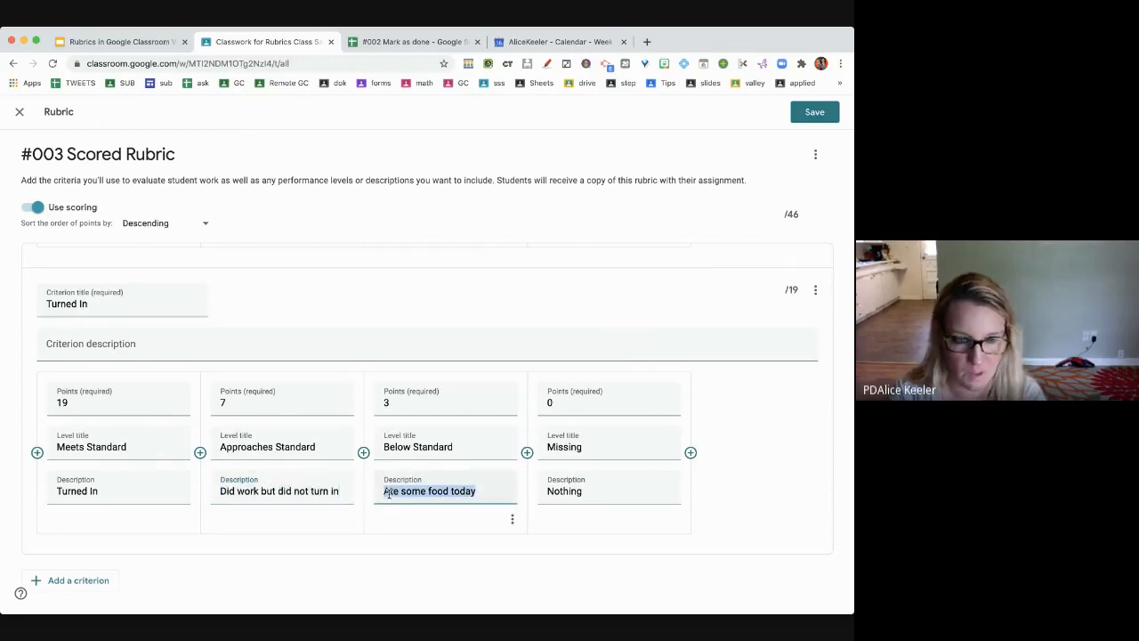
{"action": "type", "text": "Did something"}
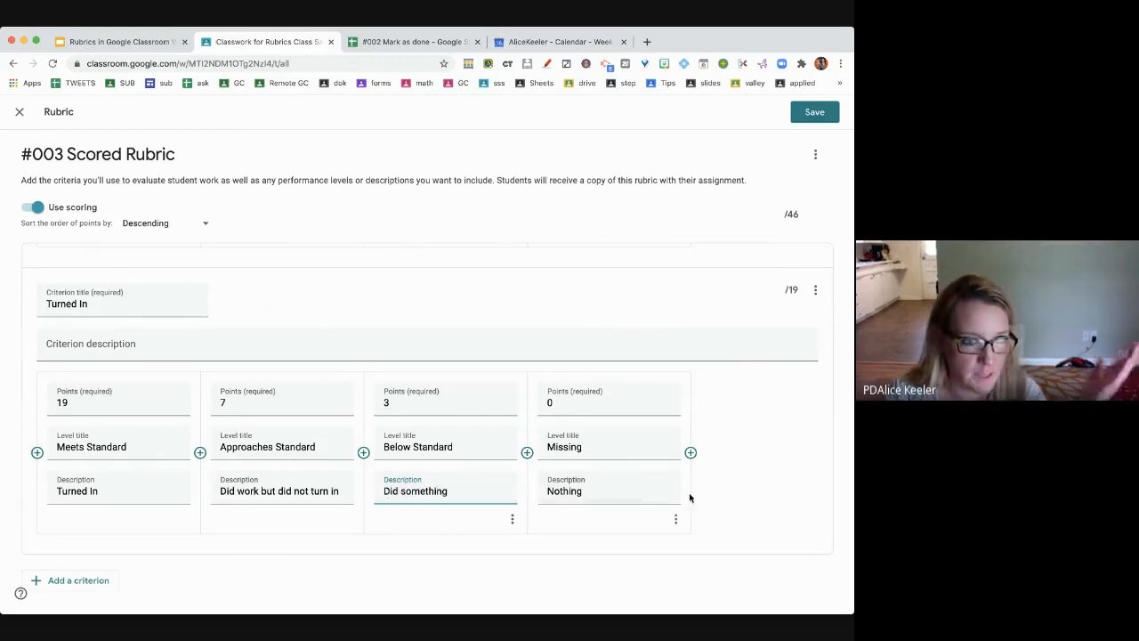
{"action": "left_click", "coordinate": [744, 494]}
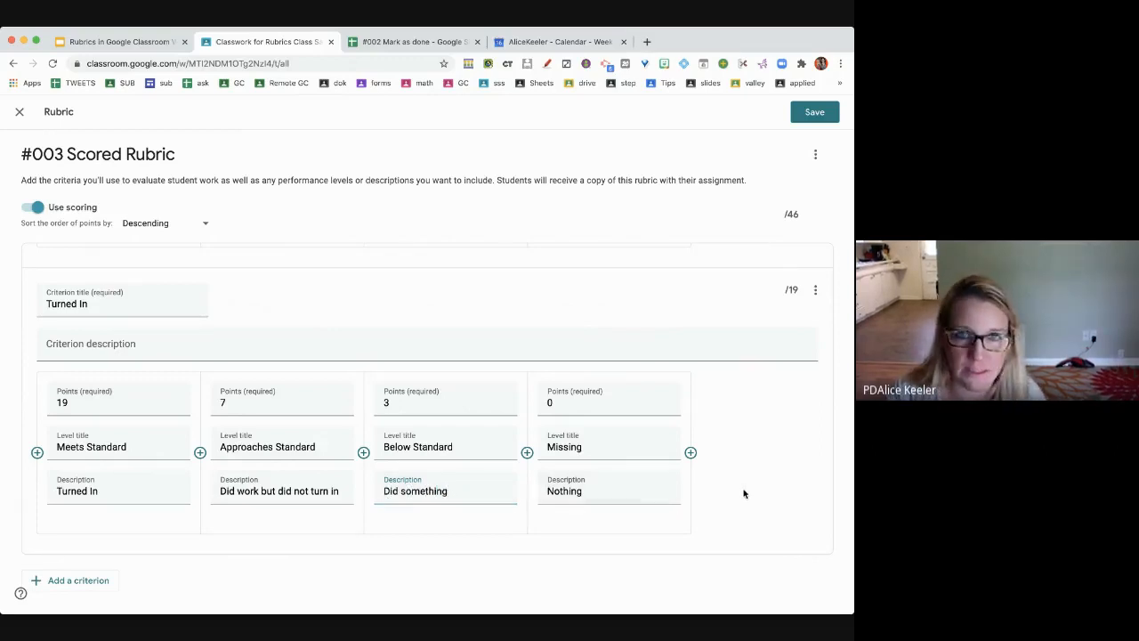
{"action": "scroll", "coordinate": [501, 391], "scroll_direction": "up", "scroll_amount": 5}
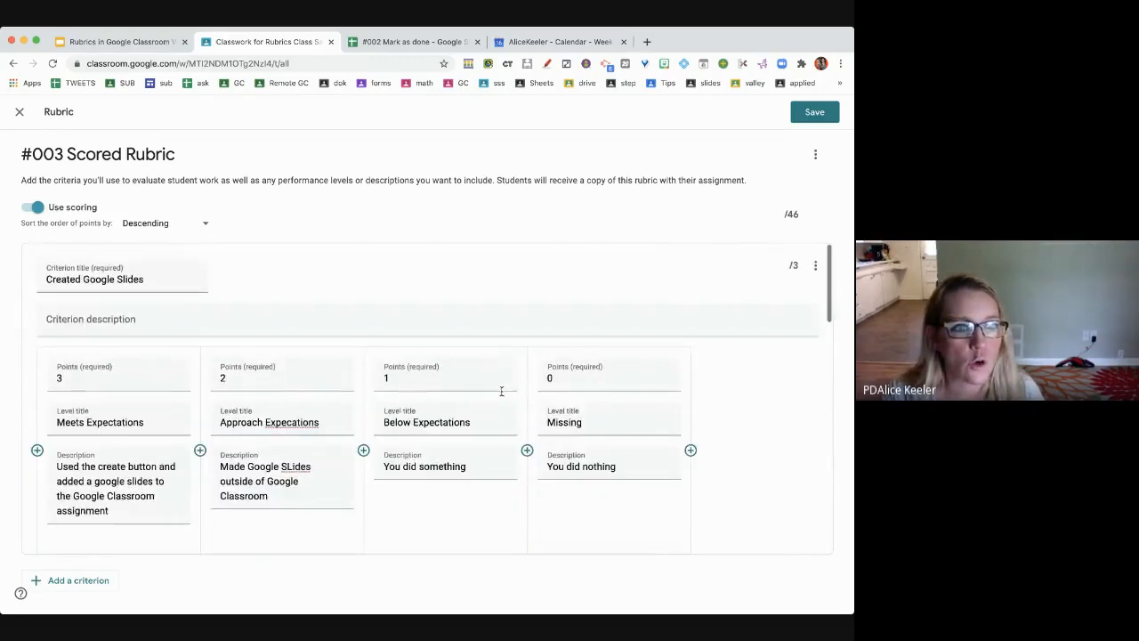
{"action": "left_click_drag", "start_coordinate": [803, 214], "coordinate": [775, 215]}
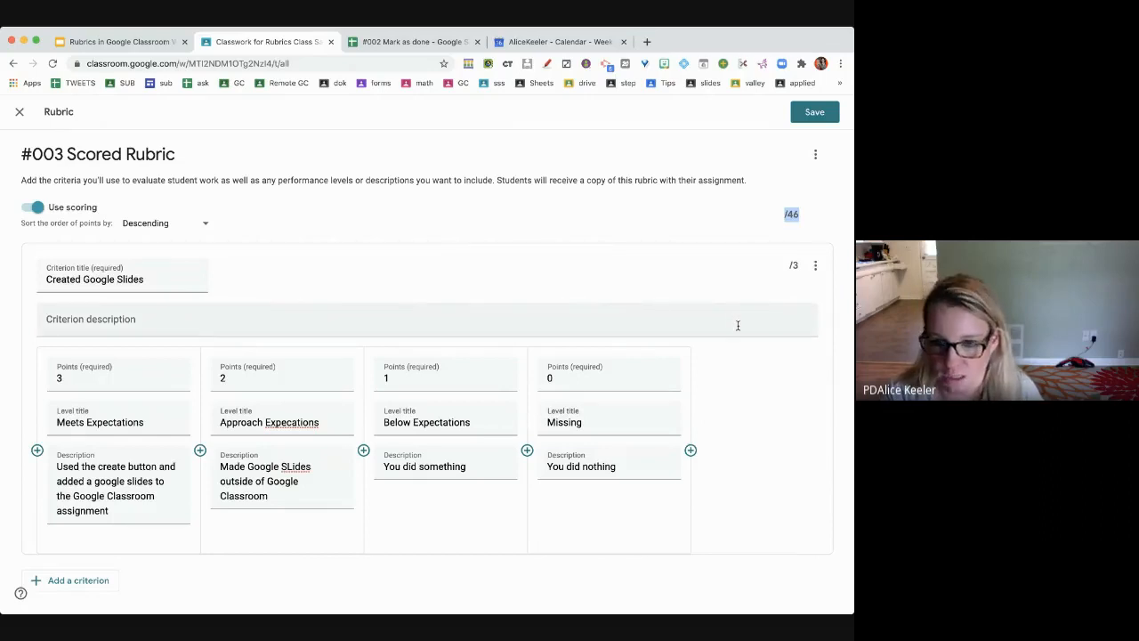
{"action": "left_click", "coordinate": [798, 264]}
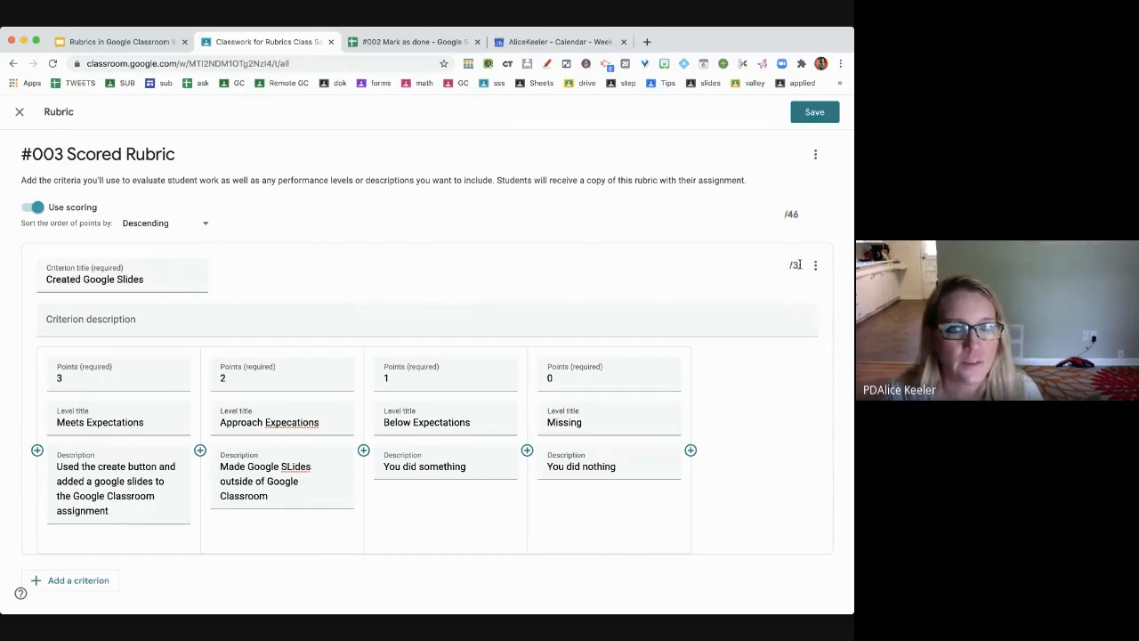
{"action": "scroll", "coordinate": [782, 267], "scroll_direction": "down", "scroll_amount": 2}
{"action": "scroll", "coordinate": [782, 268], "scroll_direction": "down", "scroll_amount": 3}
{"action": "left_click_drag", "start_coordinate": [800, 338], "coordinate": [578, 428]}
{"action": "scroll", "coordinate": [787, 340], "scroll_direction": "down", "scroll_amount": 3}
{"action": "scroll", "coordinate": [787, 340], "scroll_direction": "down", "scroll_amount": 2}
{"action": "scroll", "coordinate": [578, 427], "scroll_direction": "down", "scroll_amount": 2}
{"action": "scroll", "coordinate": [579, 432], "scroll_direction": "down", "scroll_amount": 3}
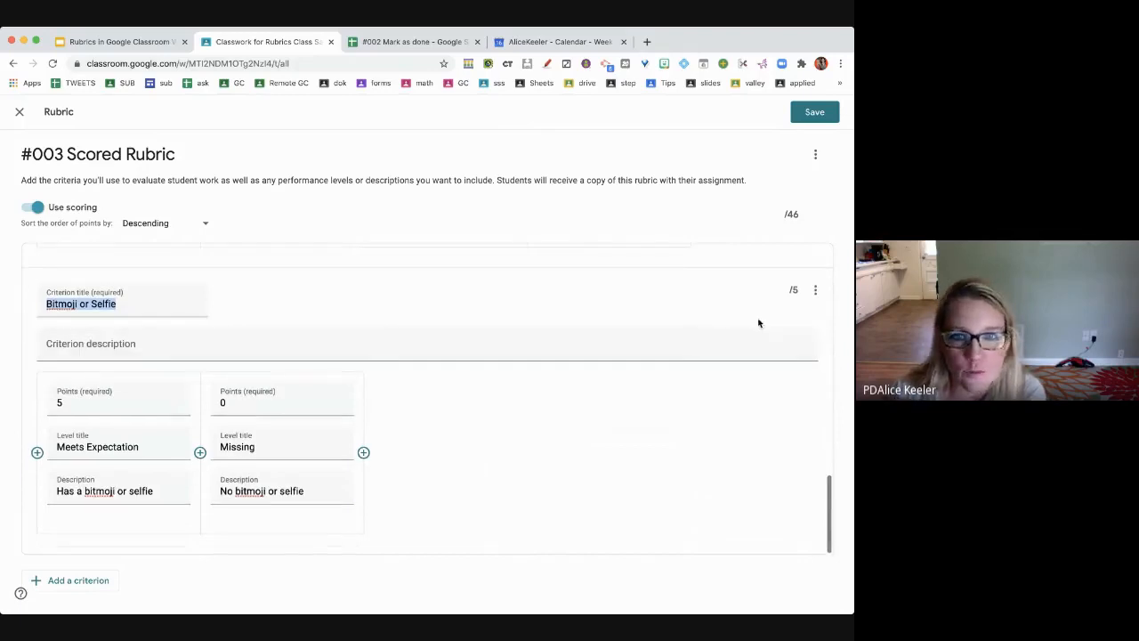
{"action": "left_click", "coordinate": [790, 290]}
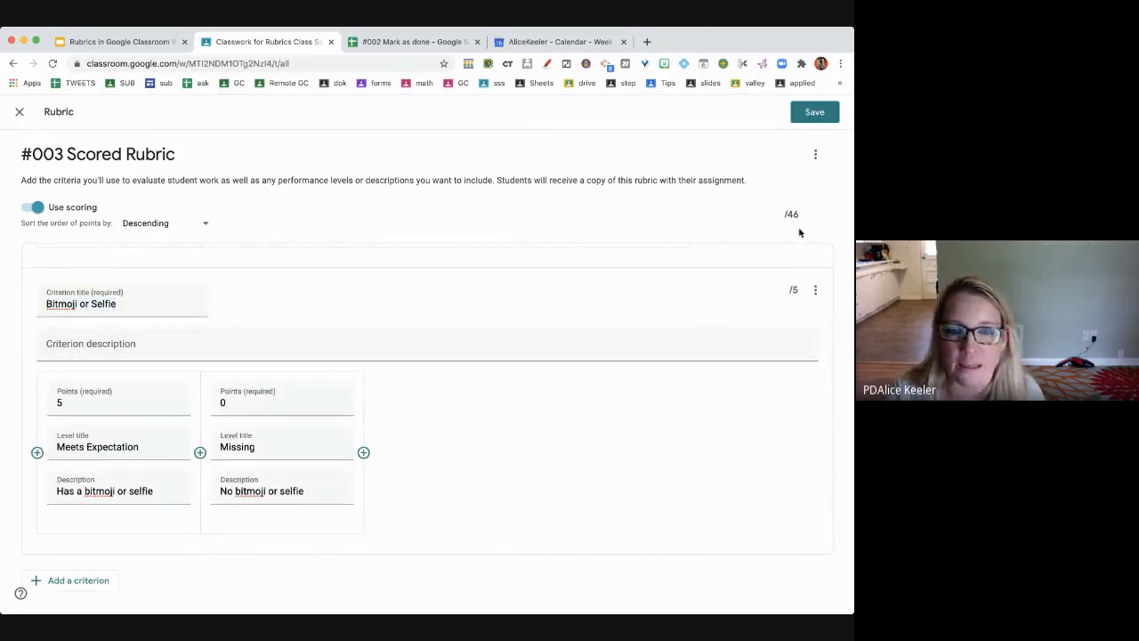
- Save the 46-point rubric and return to the assignment
{"action": "scroll", "coordinate": [703, 437], "scroll_direction": "up", "scroll_amount": 2}
{"action": "scroll", "coordinate": [702, 437], "scroll_direction": "up", "scroll_amount": 5}
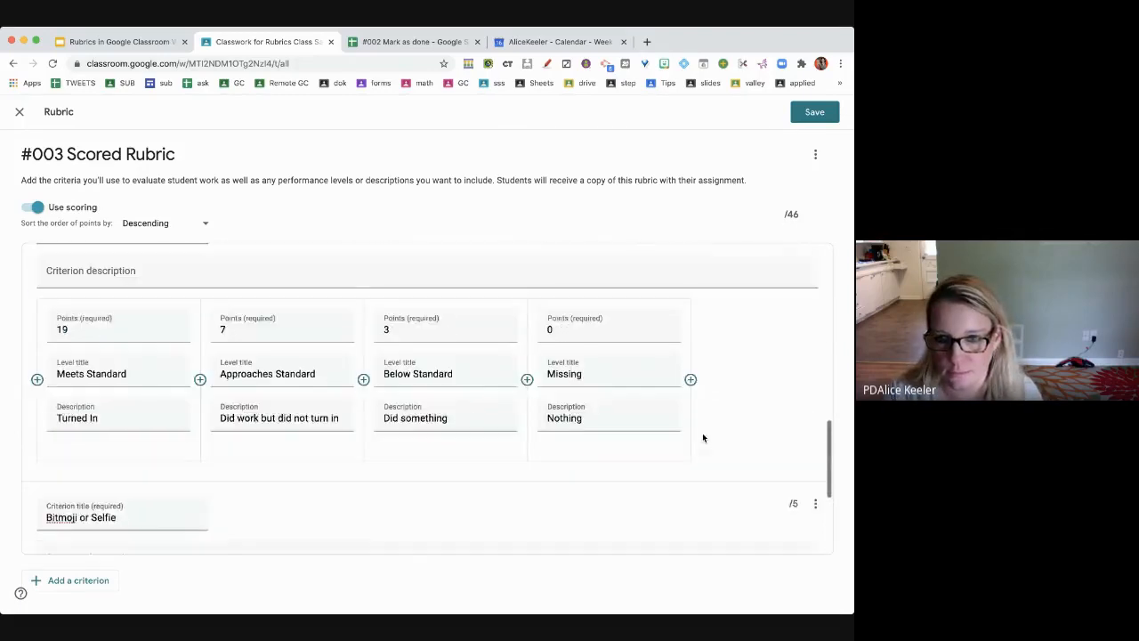
{"action": "left_click", "coordinate": [812, 113]}
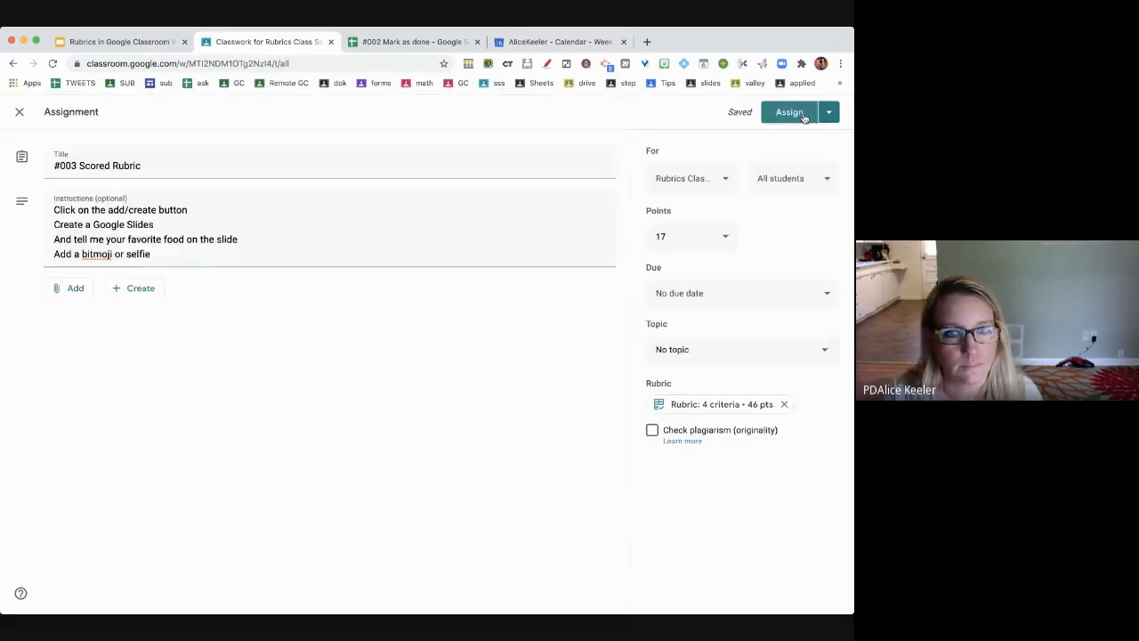
- File the assignment under the Today topic, assign it, and expand the posted #003 Scored Rubric
{"action": "left_click", "coordinate": [713, 355]}
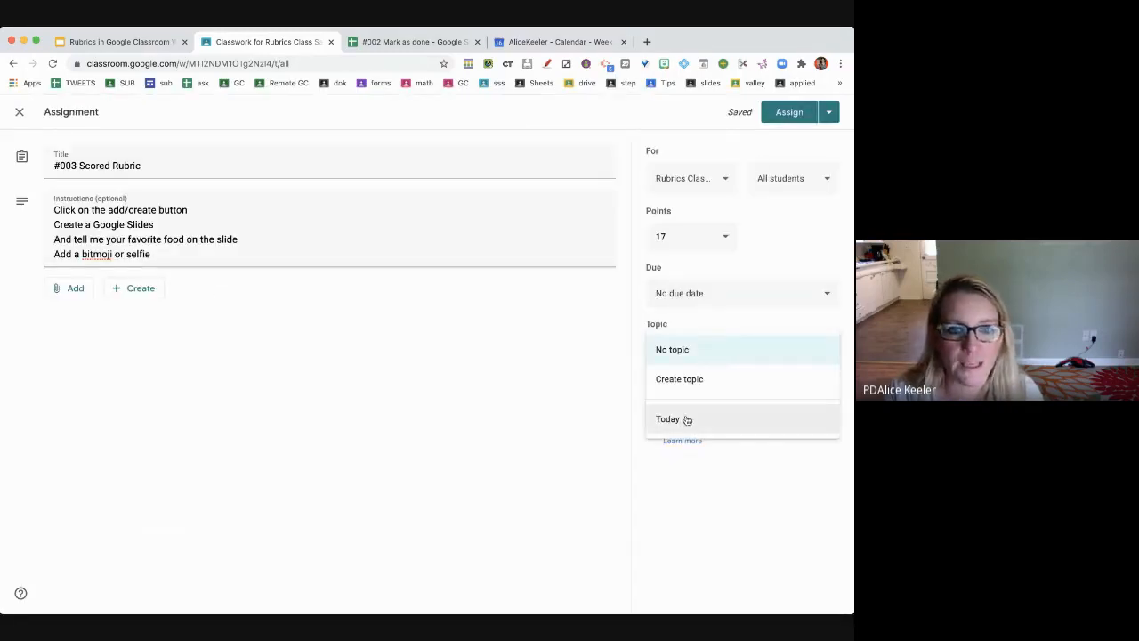
{"action": "left_click", "coordinate": [684, 421]}
{"action": "left_click", "coordinate": [790, 114]}
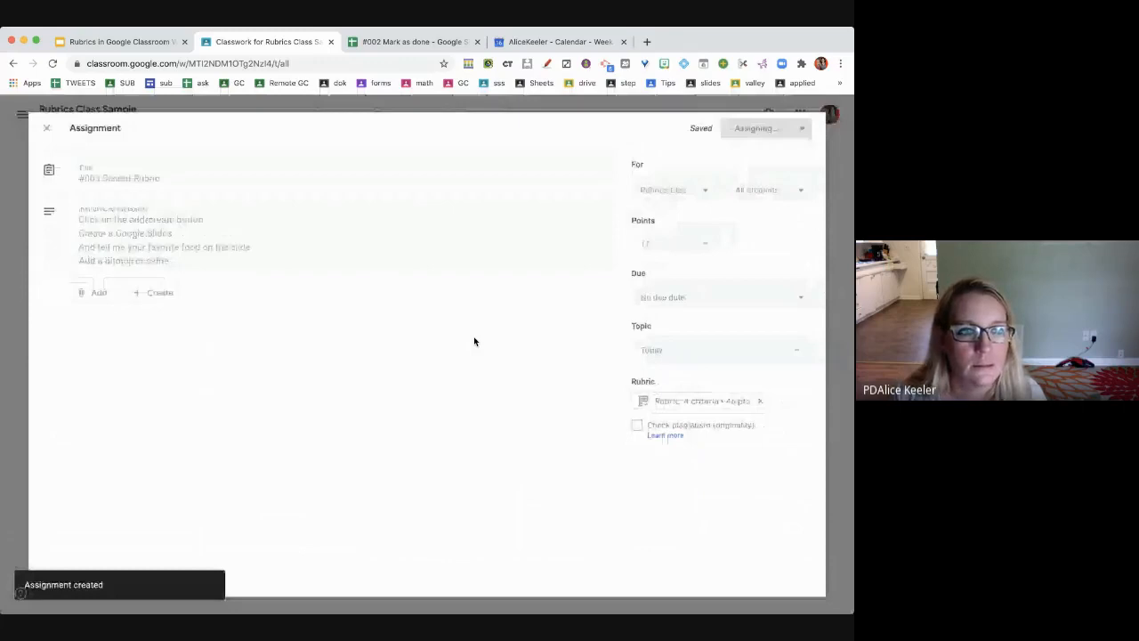
{"action": "left_click", "coordinate": [439, 259]}
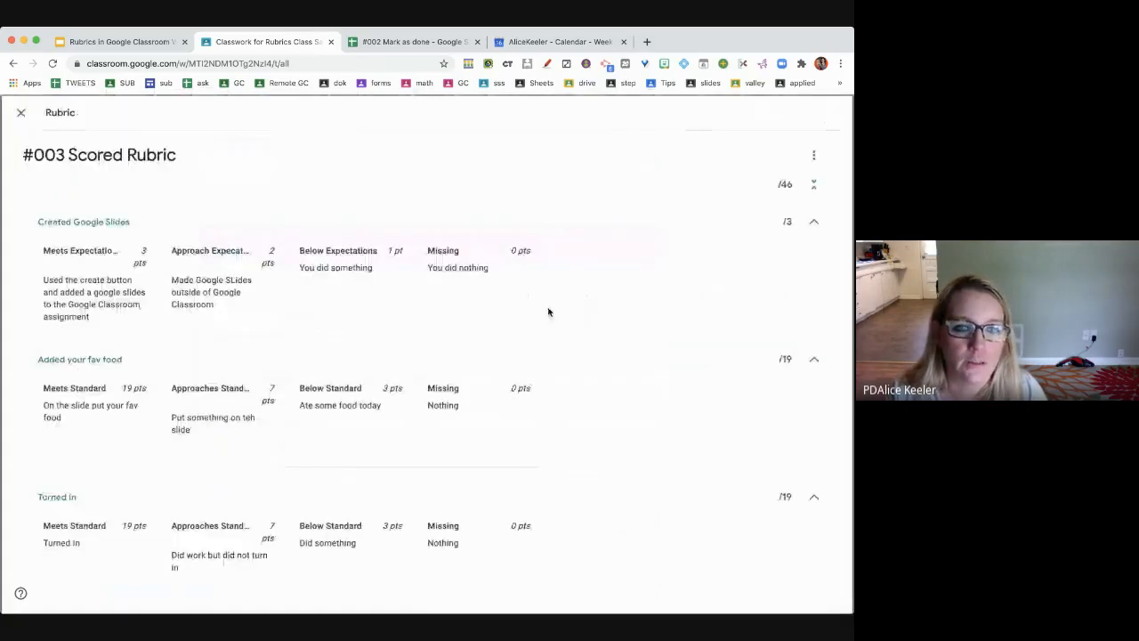
- Export the 46-point #003 Scored Rubric to a Google Sheets spreadsheet from its options menu
{"action": "scroll", "coordinate": [627, 361], "scroll_direction": "down", "scroll_amount": 3}
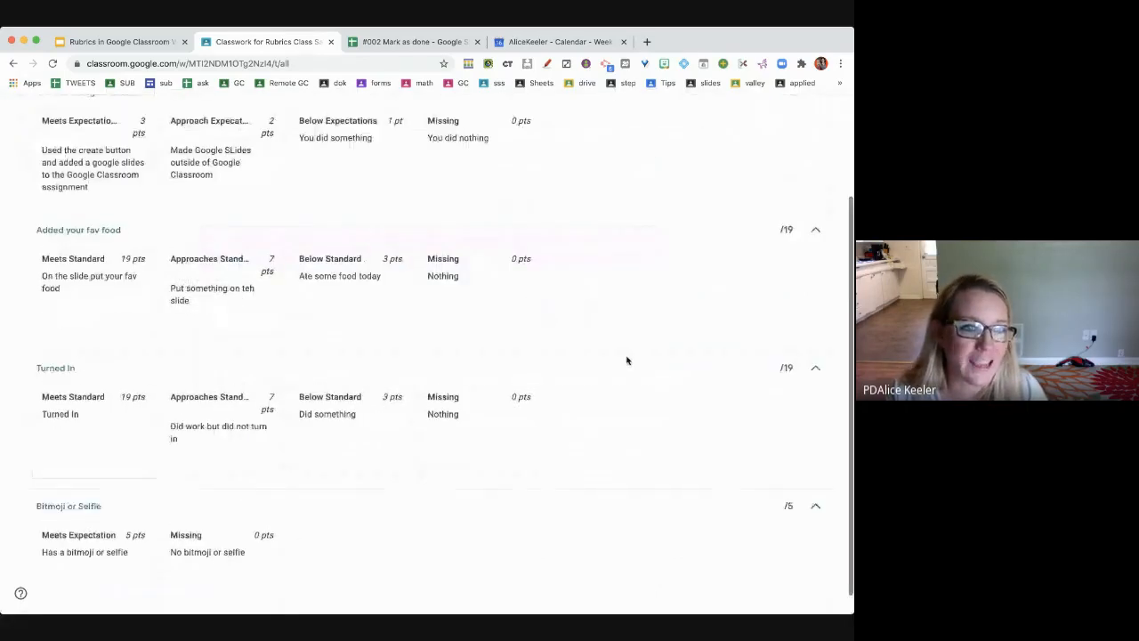
{"action": "scroll", "coordinate": [330, 382], "scroll_direction": "up", "scroll_amount": 3}
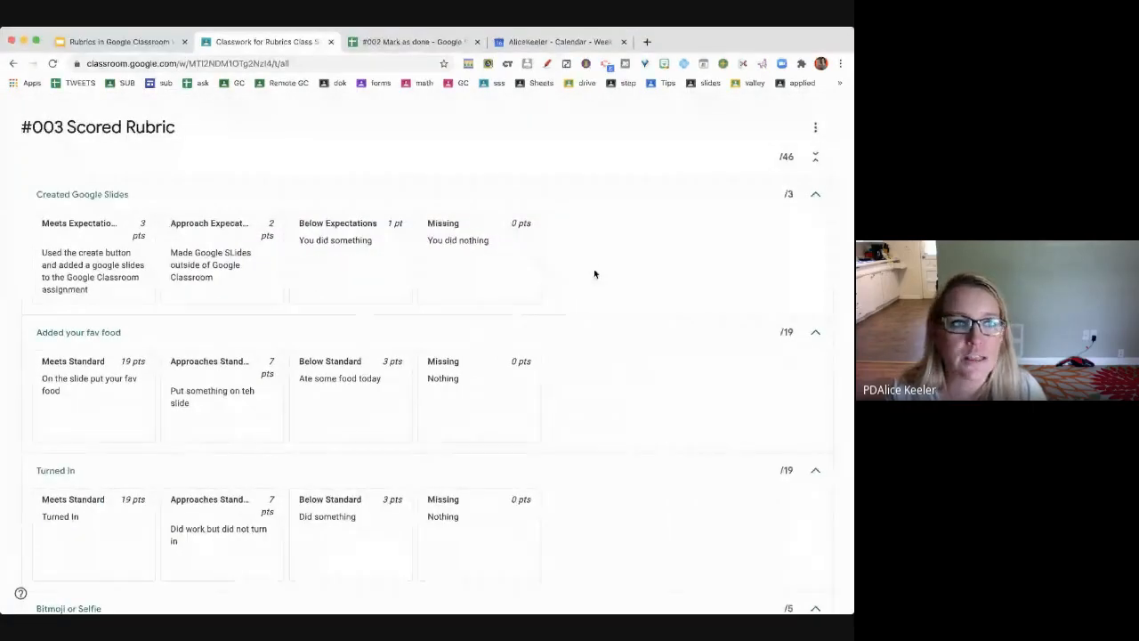
{"action": "left_click", "coordinate": [817, 132]}
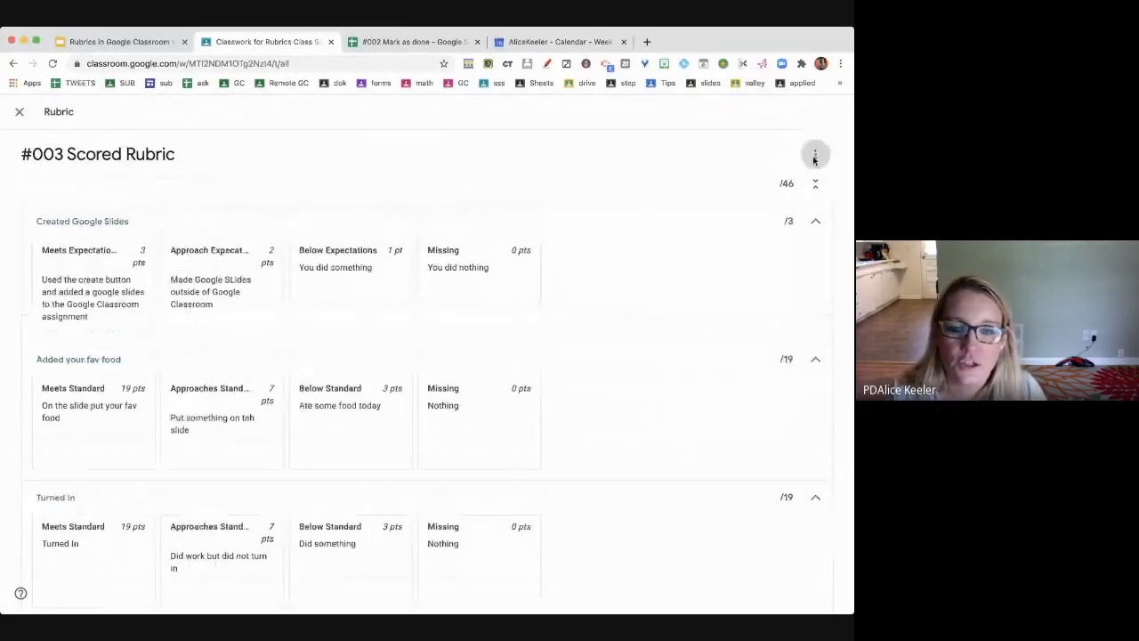
{"action": "left_click", "coordinate": [815, 157]}
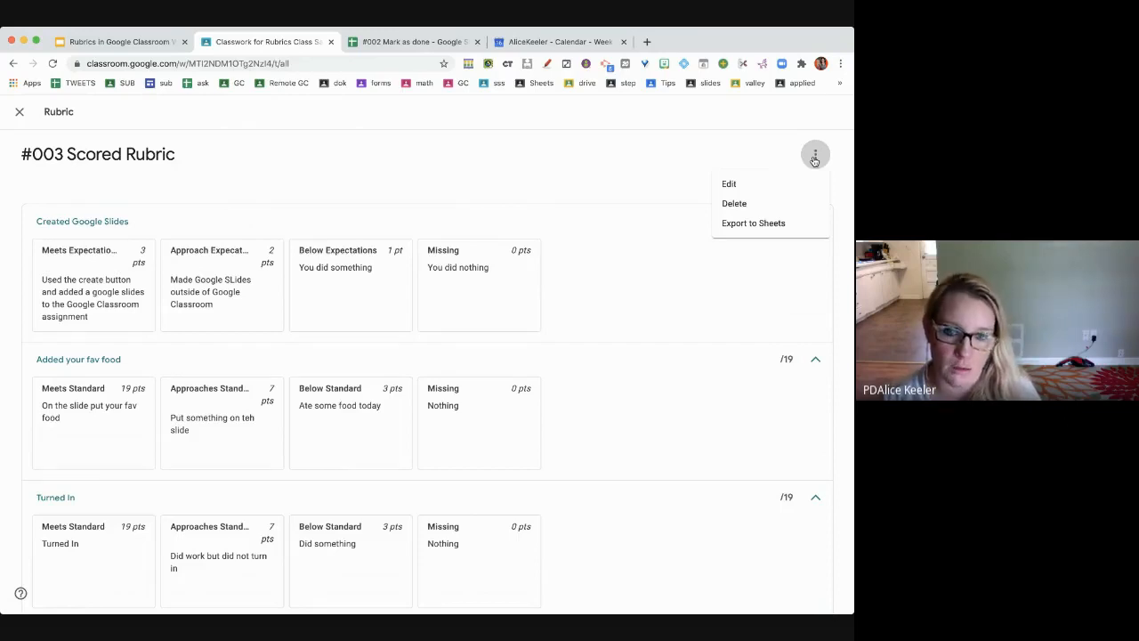
{"action": "left_click", "coordinate": [784, 224]}
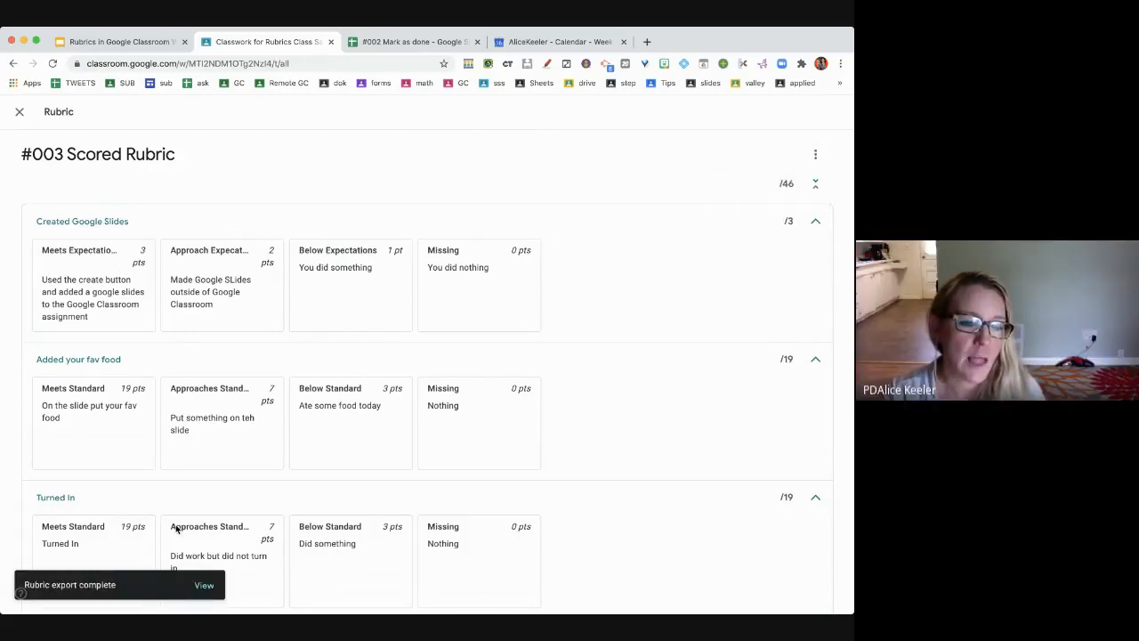
- Share the exported rubric spreadsheet with a contact as editor, then return to the Classroom tab
{"action": "left_click", "coordinate": [205, 586]}
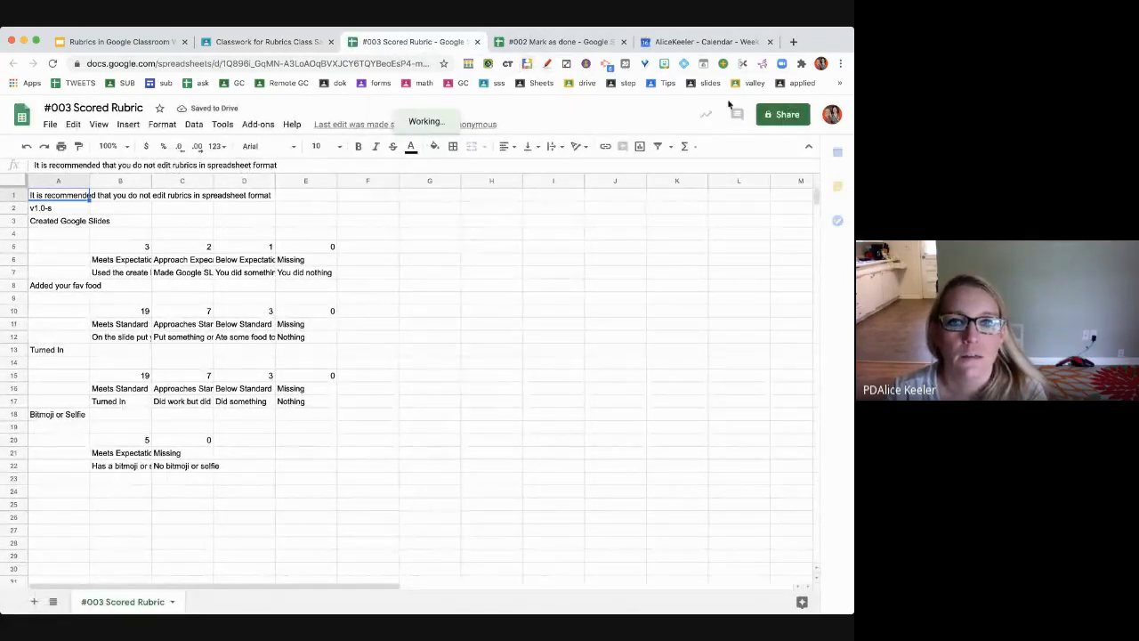
{"action": "left_click", "coordinate": [787, 115]}
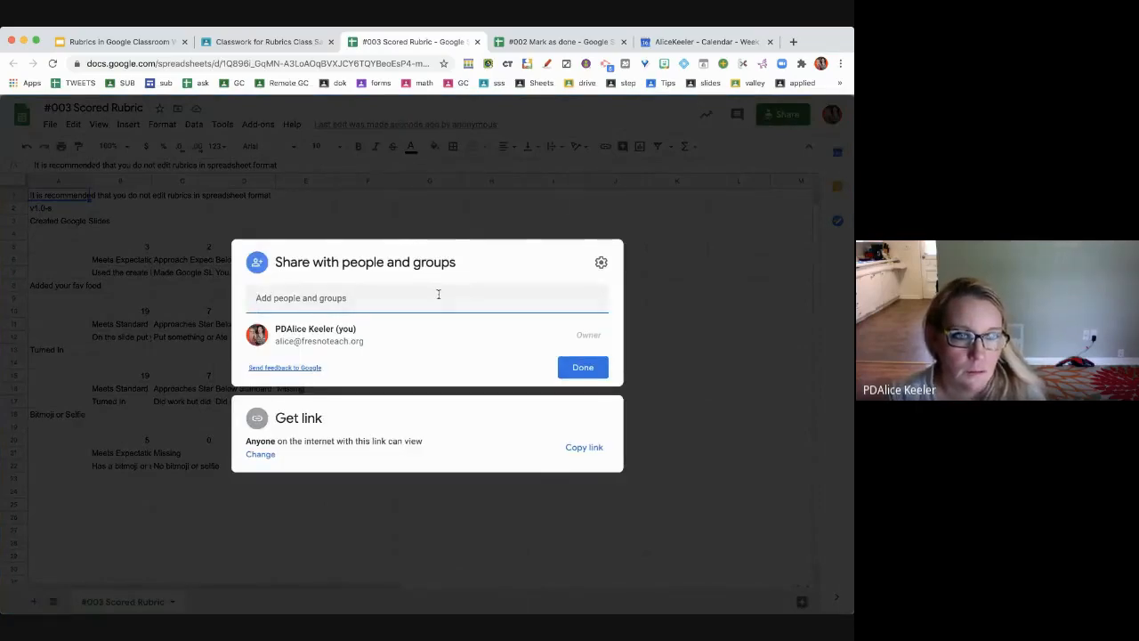
{"action": "left_click", "coordinate": [438, 295]}
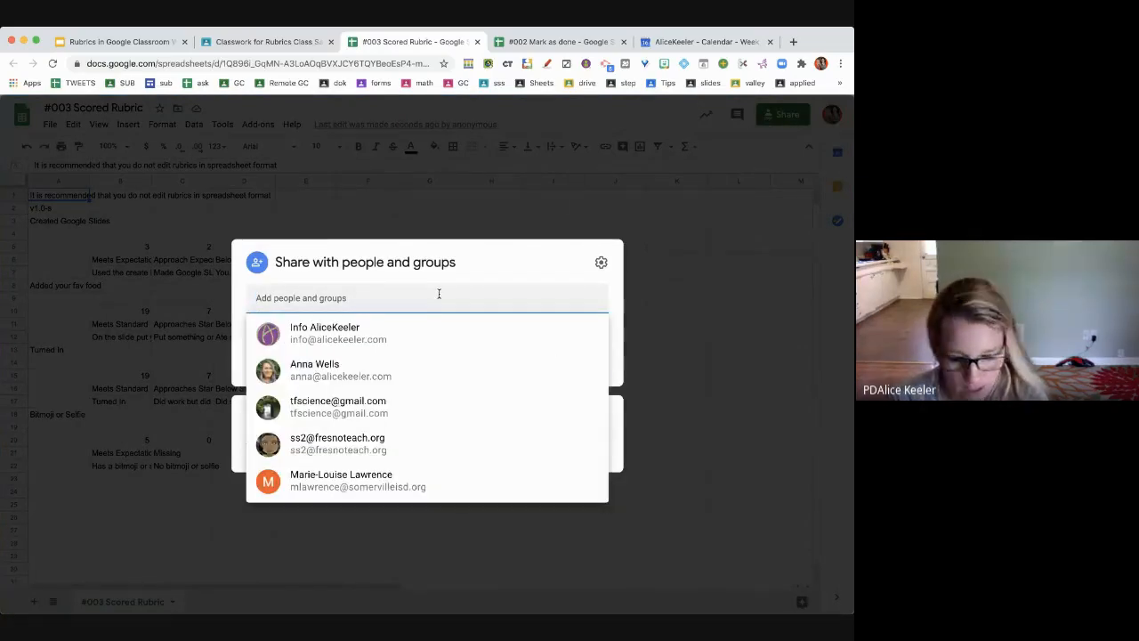
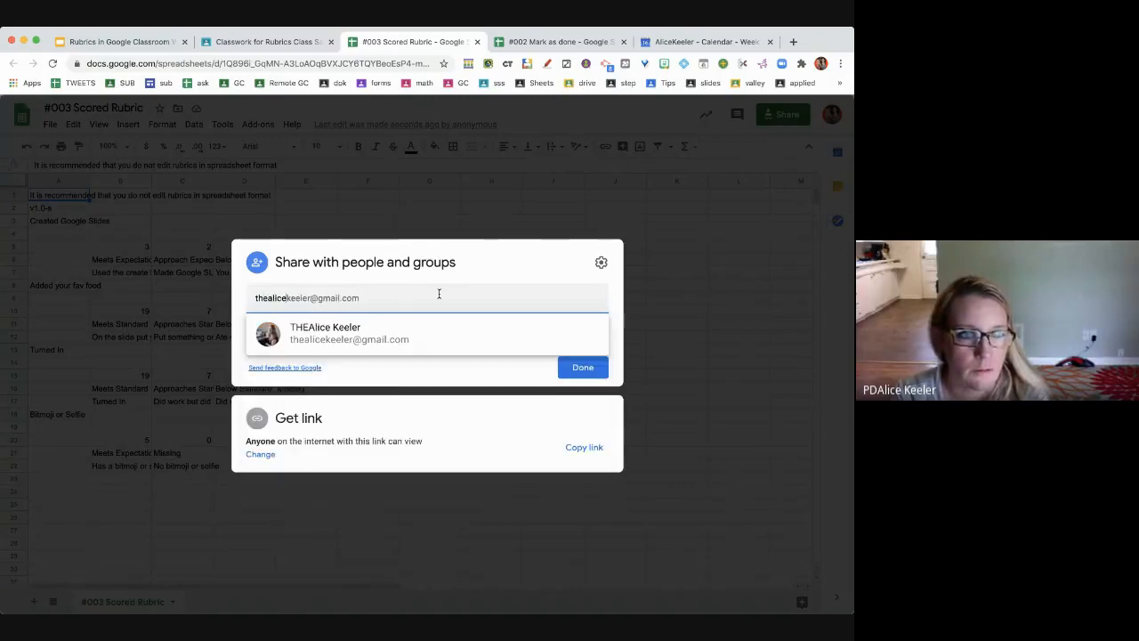
{"action": "key", "text": "Return"}
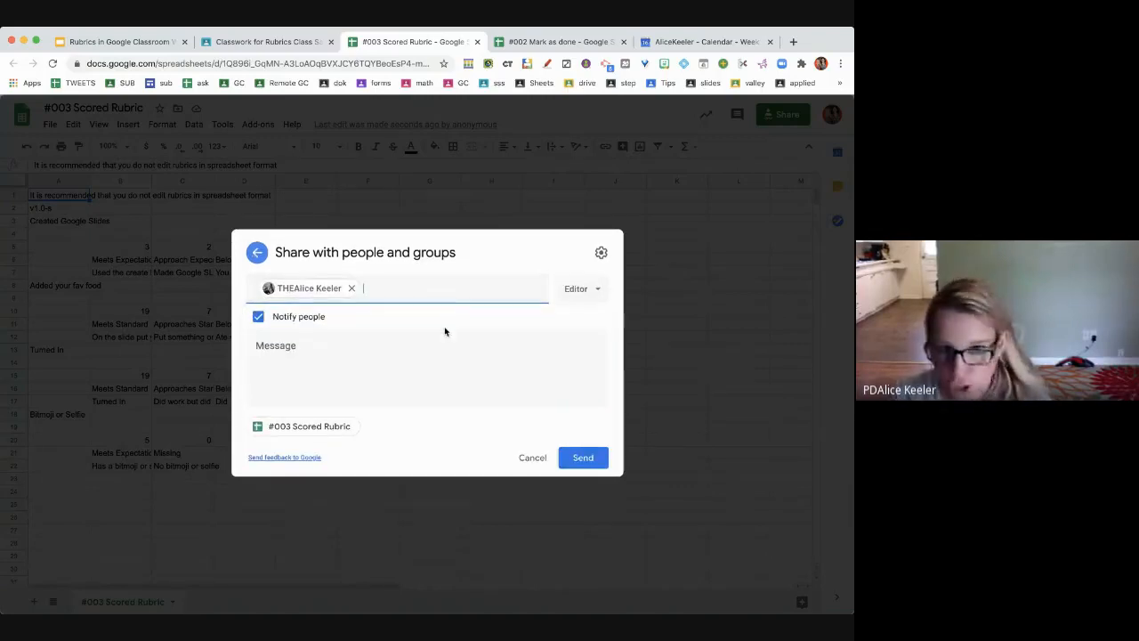
{"action": "left_click", "coordinate": [583, 460]}
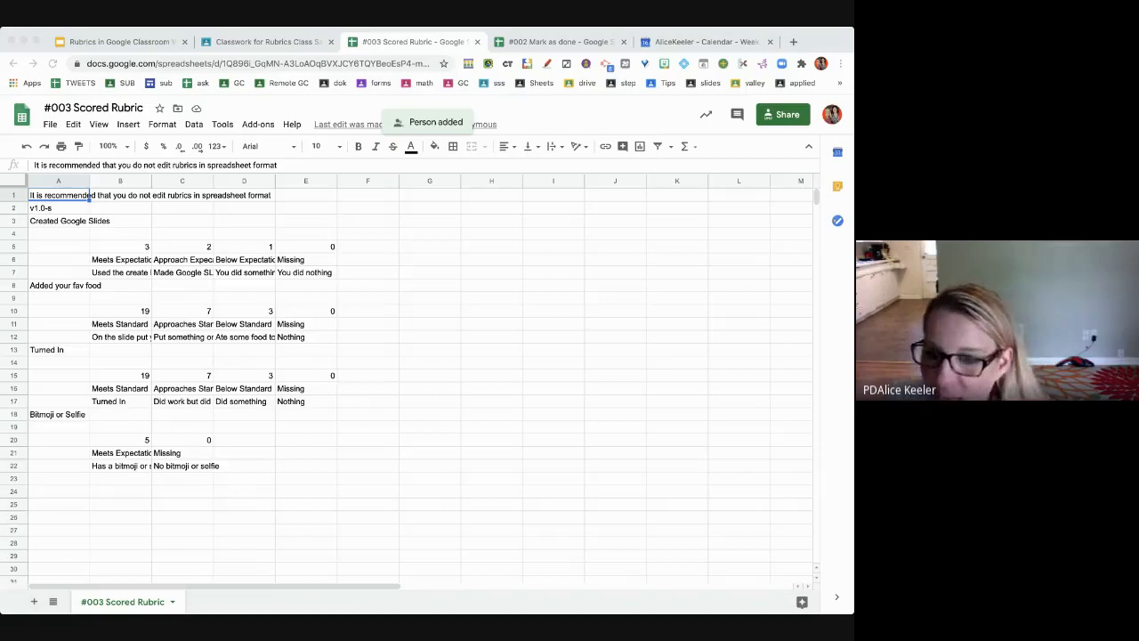
{"action": "left_click", "coordinate": [233, 39]}
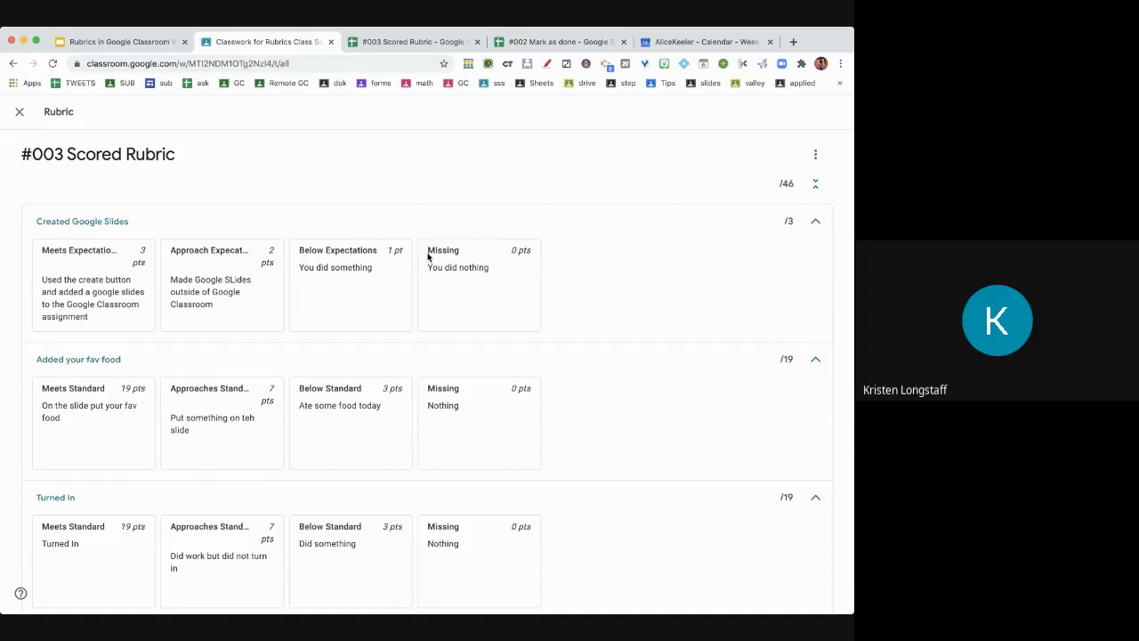
- Close the rubric, view the turned-in work, and open the first student's submission for grading
{"action": "left_click", "coordinate": [815, 154]}
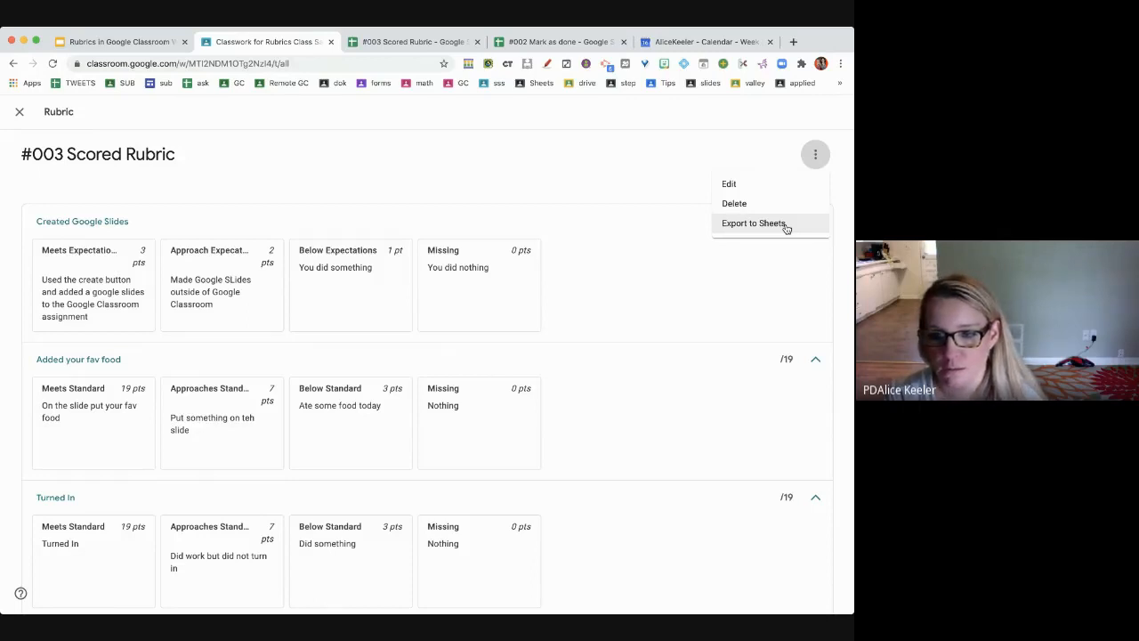
{"action": "left_click", "coordinate": [18, 111]}
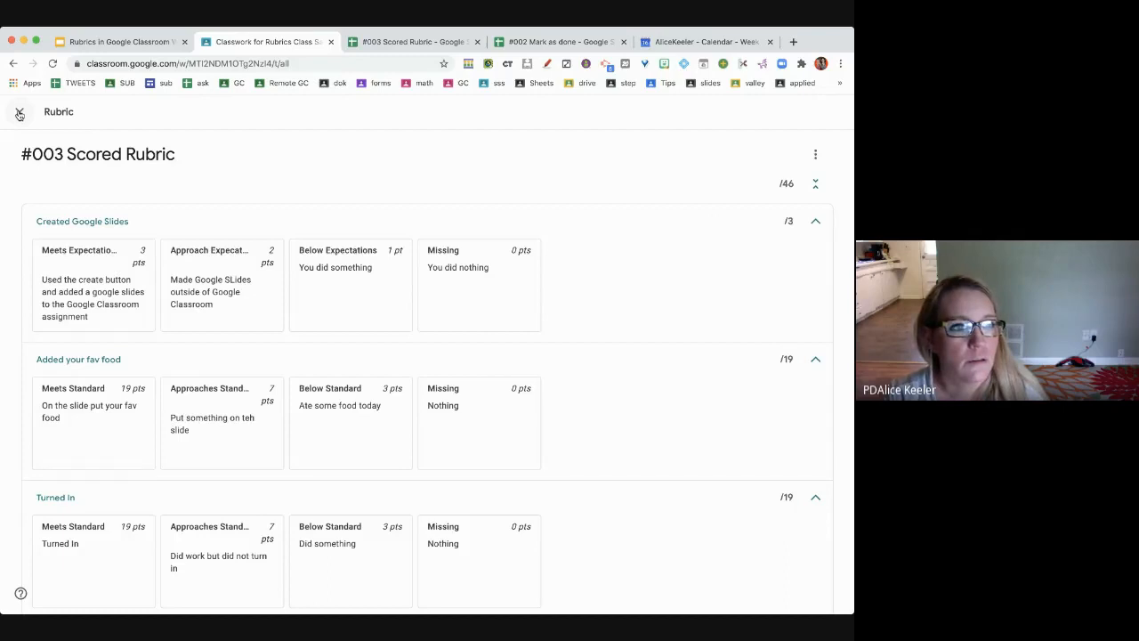
{"action": "left_click", "coordinate": [19, 114]}
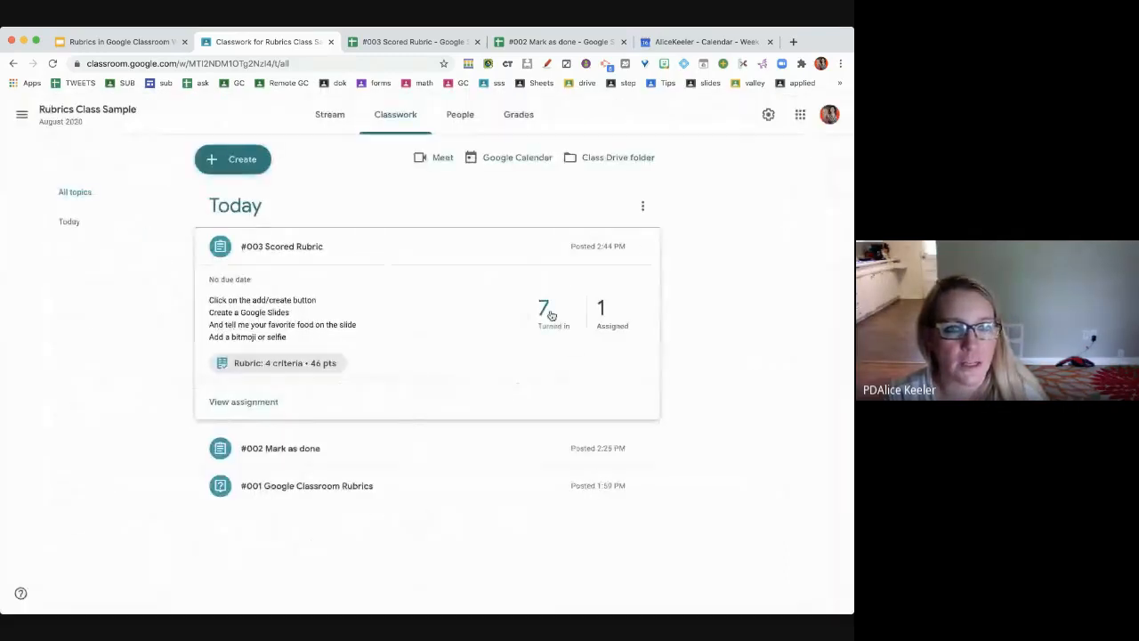
{"action": "left_click", "coordinate": [550, 317]}
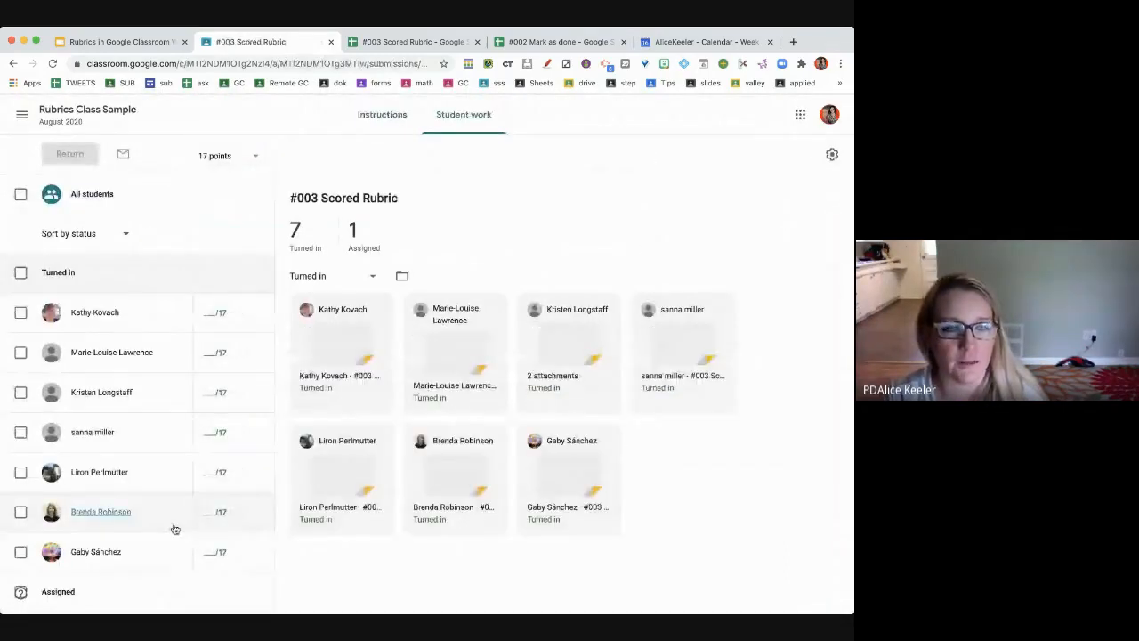
{"action": "left_click", "coordinate": [350, 358]}
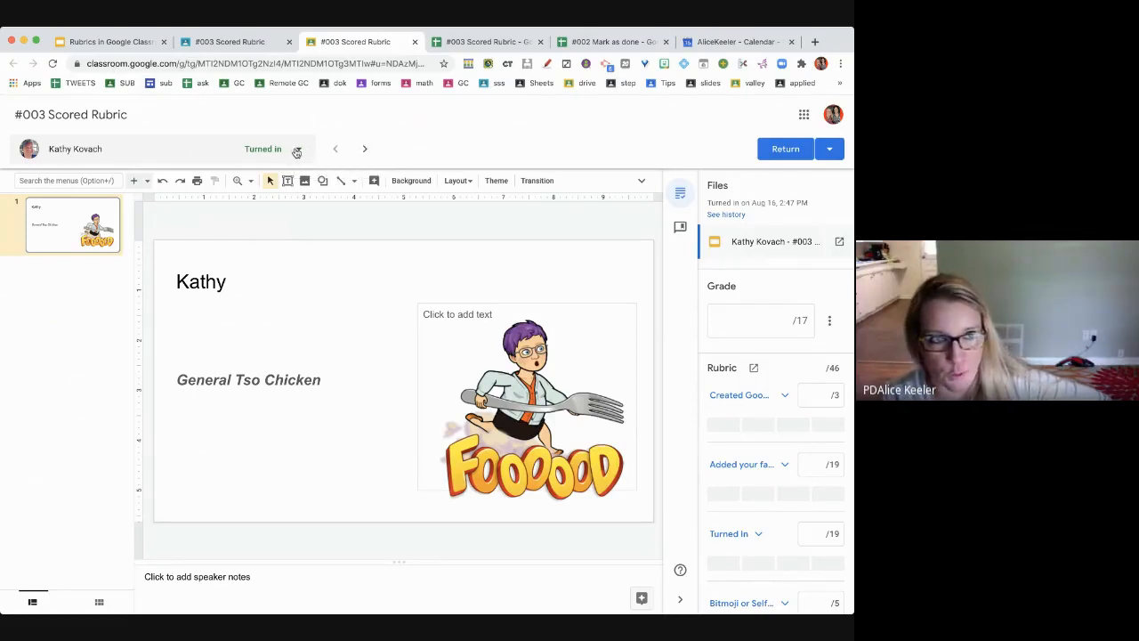
- Sort the grading view's student list by Status so the Assigned student appears last
{"action": "left_click", "coordinate": [297, 150]}
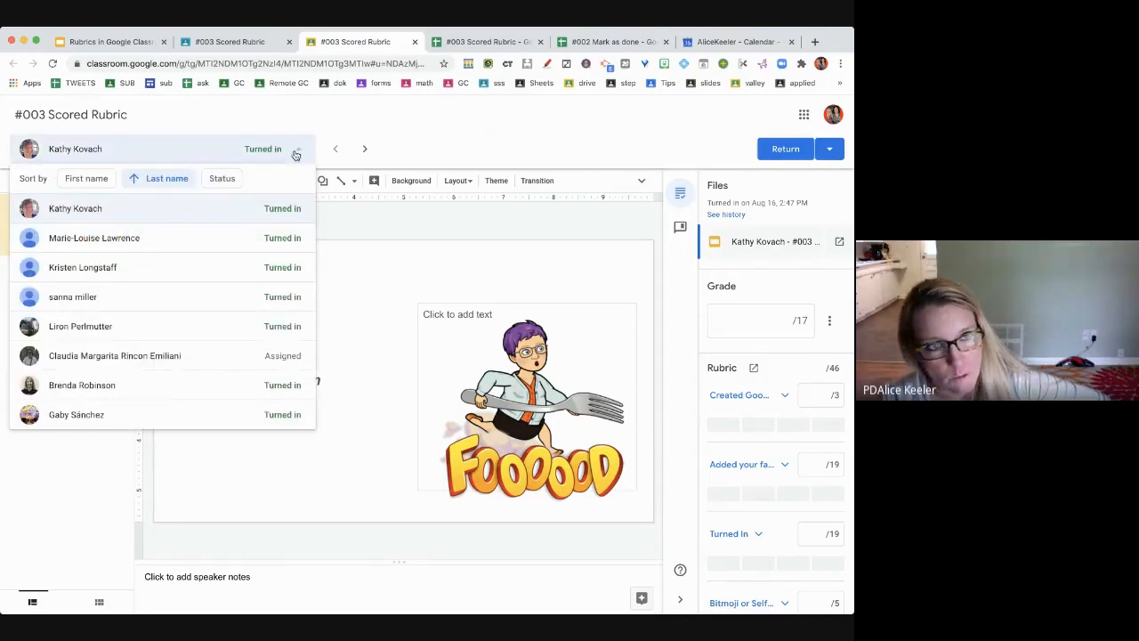
{"action": "left_click", "coordinate": [223, 184]}
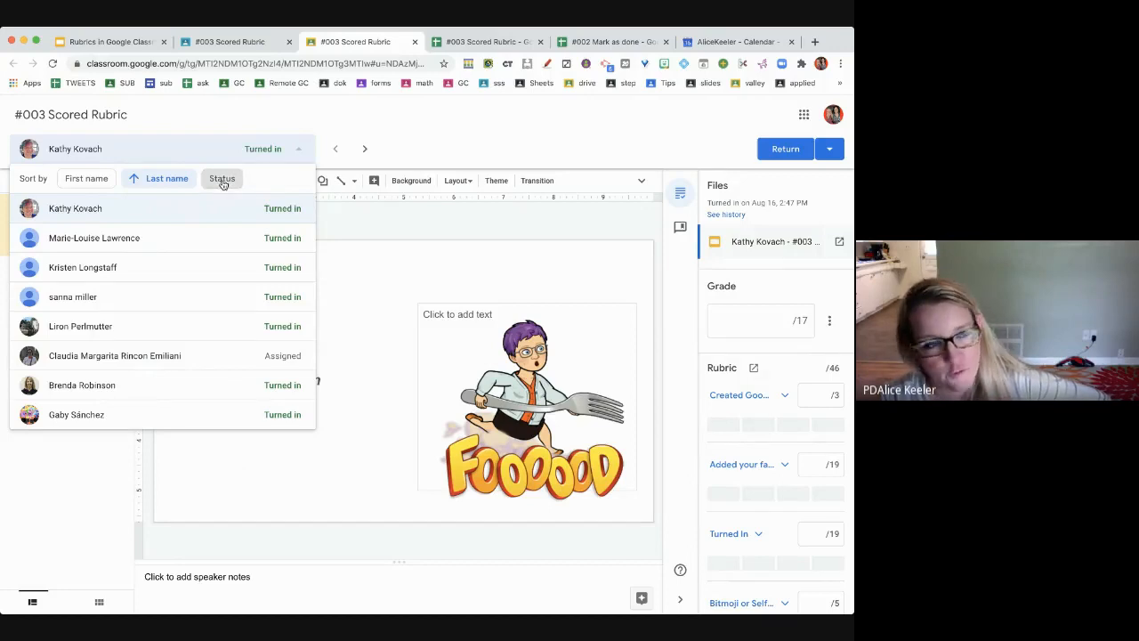
{"action": "left_click", "coordinate": [223, 183]}
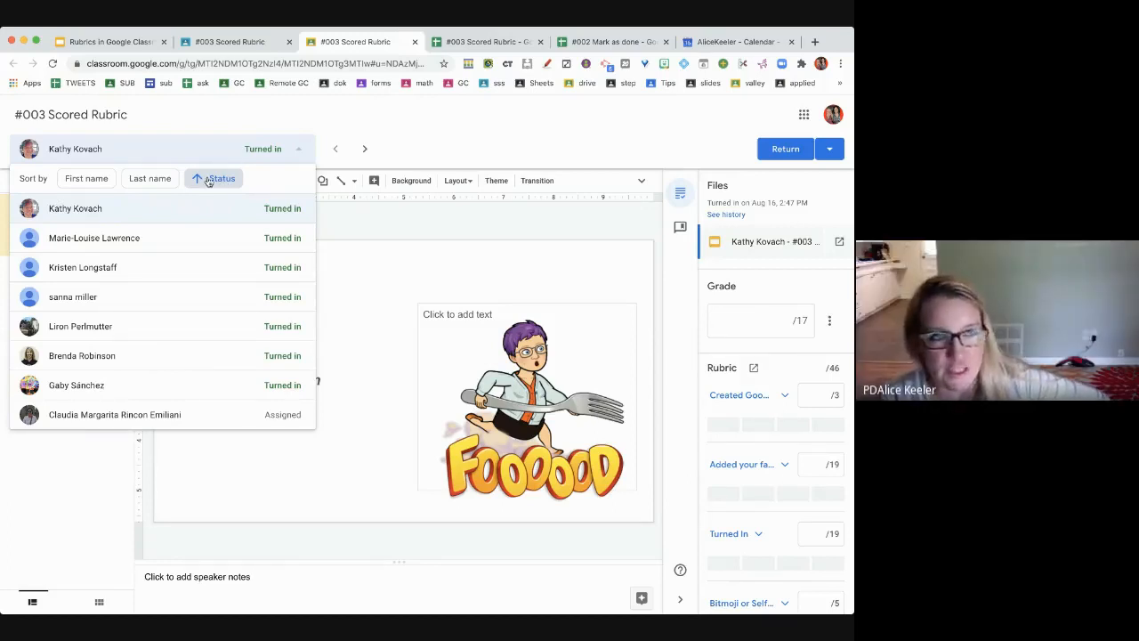
- Award the top 3-point level on the Created Google Slides criterion, giving a 1.11/17 draft grade
{"action": "left_click", "coordinate": [442, 123]}
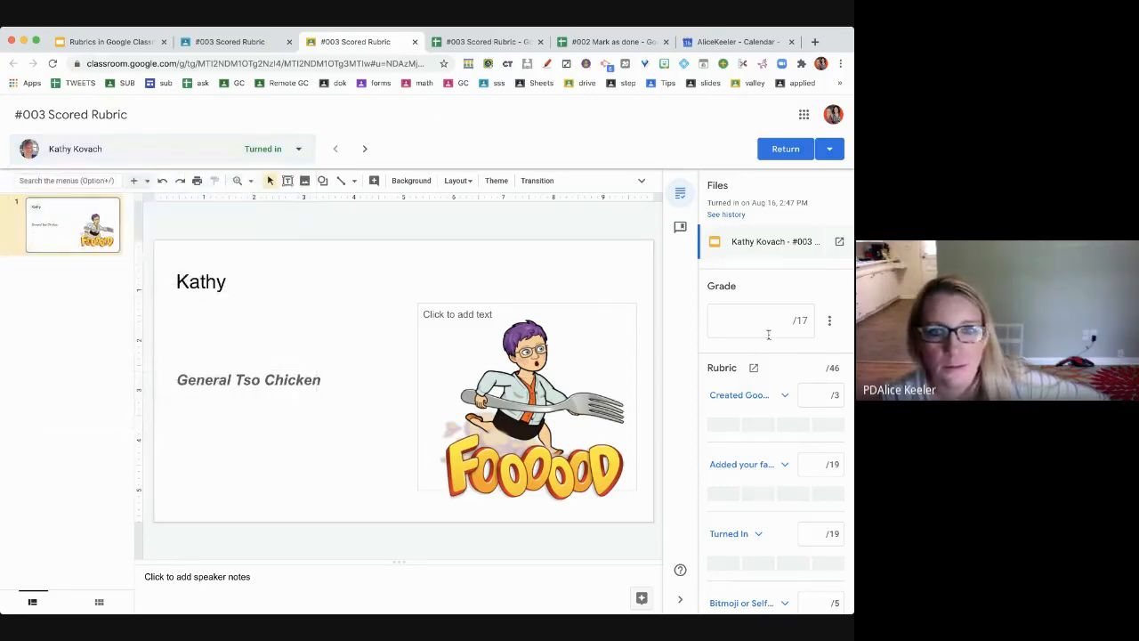
{"action": "scroll", "coordinate": [774, 394], "scroll_direction": "down", "scroll_amount": 3}
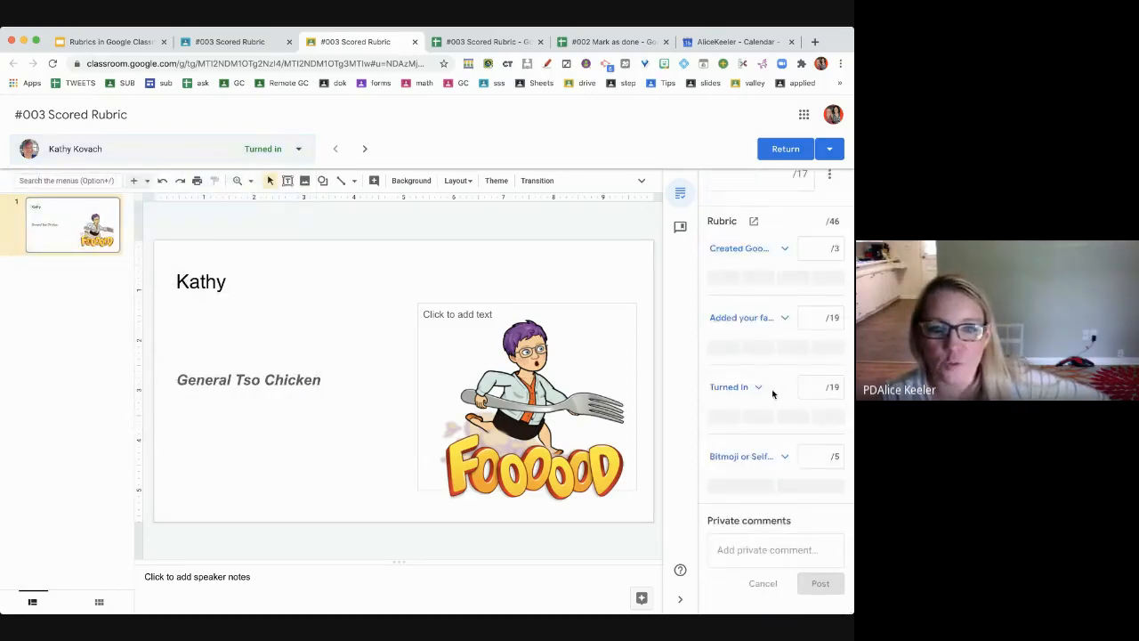
{"action": "scroll", "coordinate": [773, 395], "scroll_direction": "down", "scroll_amount": 1}
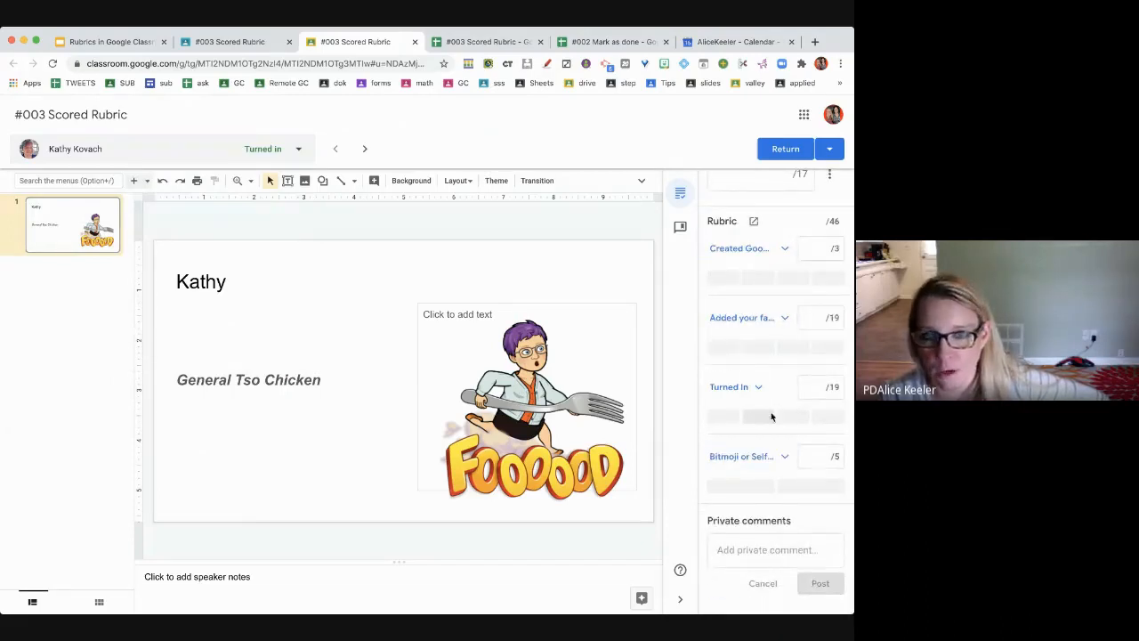
{"action": "scroll", "coordinate": [780, 480], "scroll_direction": "up", "scroll_amount": 3}
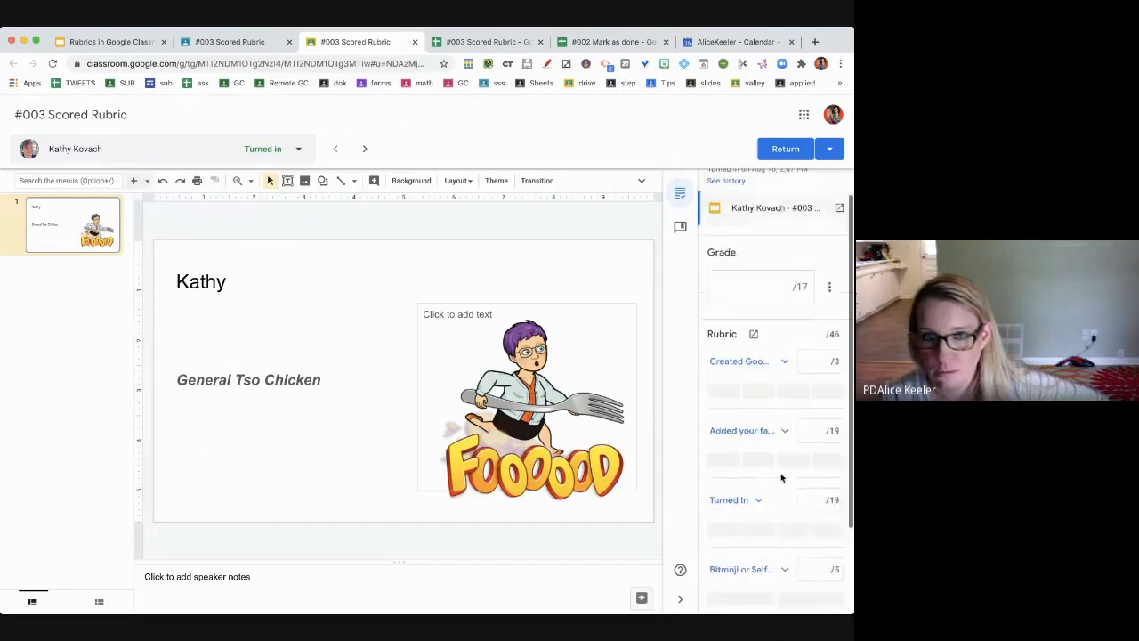
{"action": "left_click", "coordinate": [785, 363]}
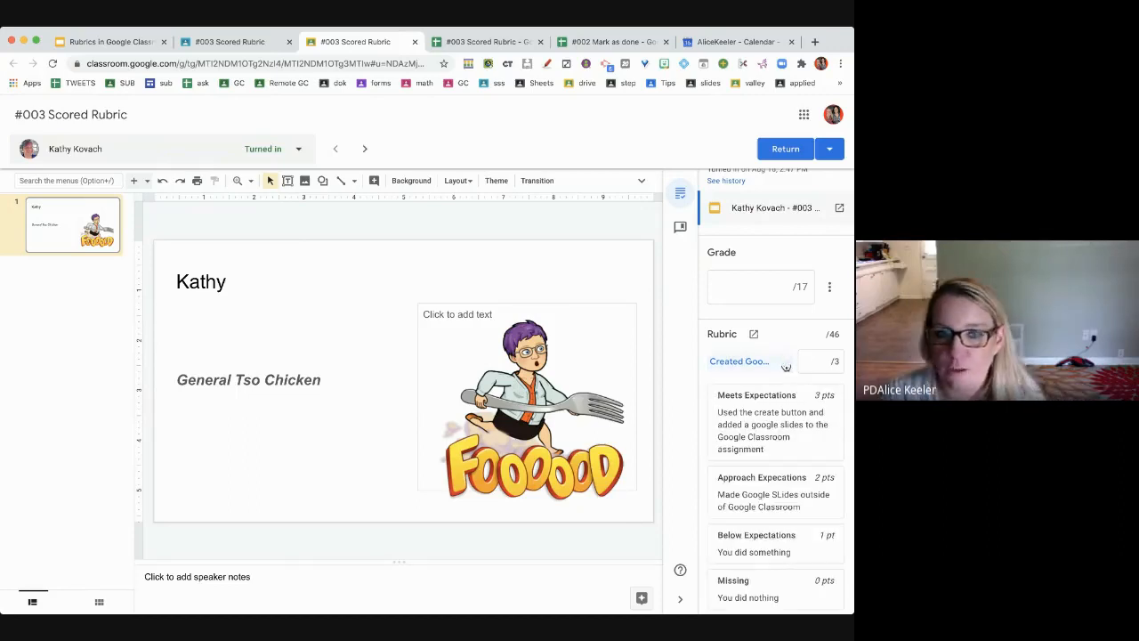
{"action": "left_click", "coordinate": [785, 363]}
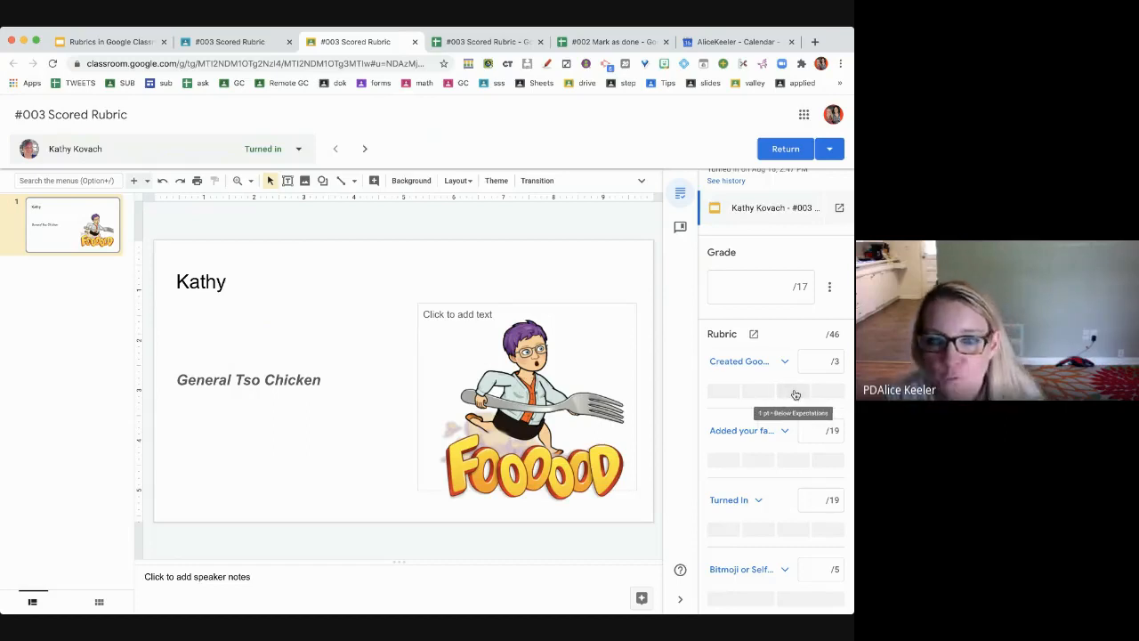
{"action": "left_click", "coordinate": [732, 398]}
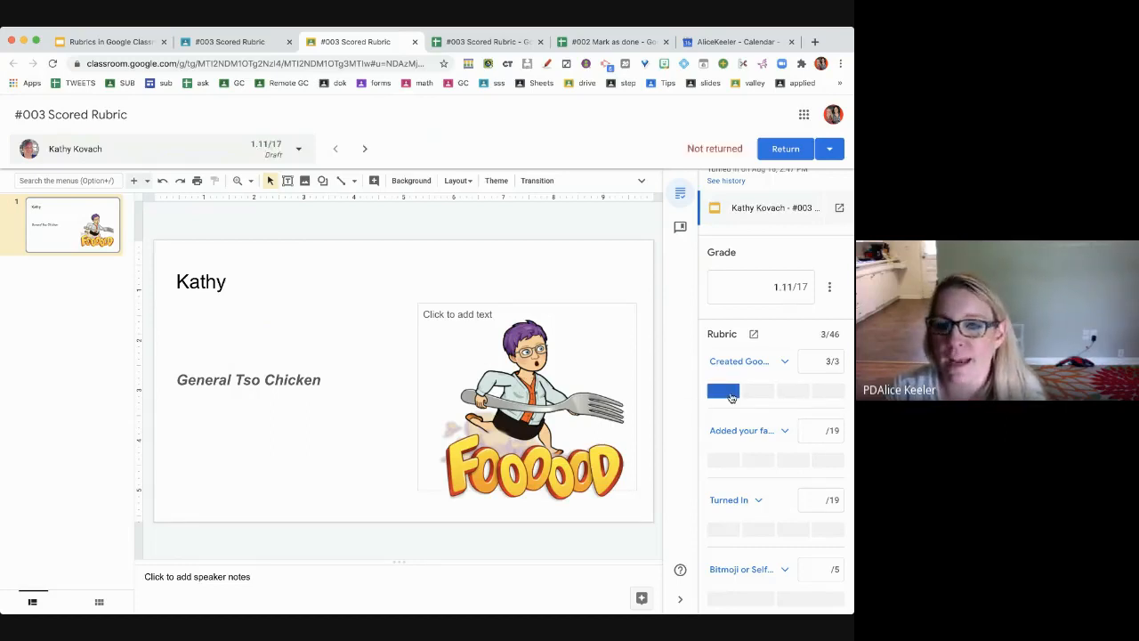
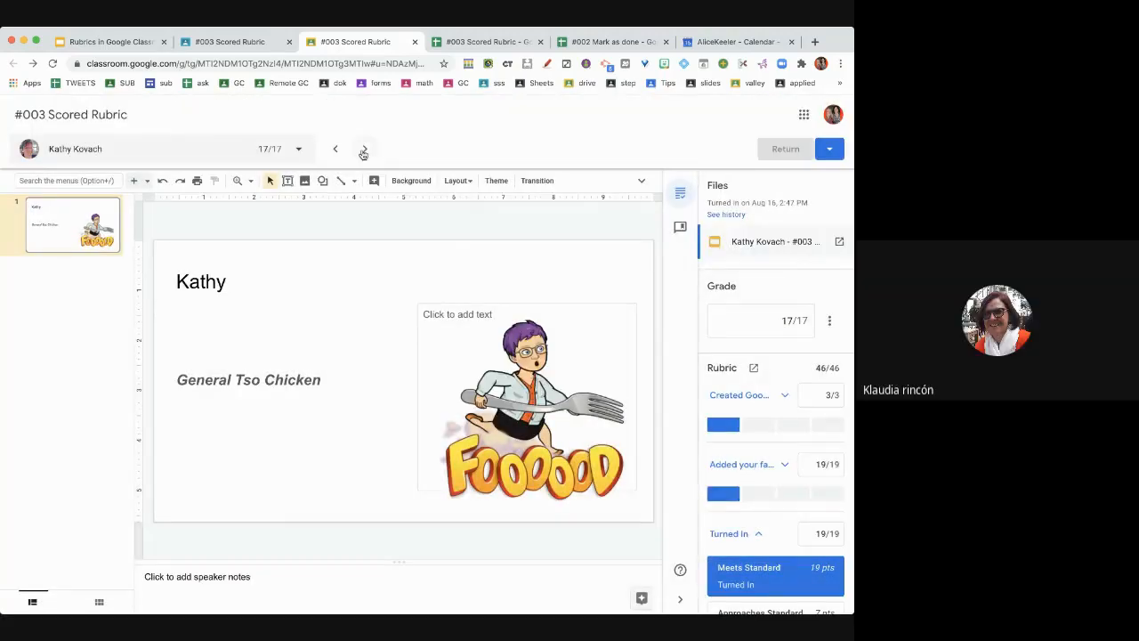
- Advance to the next student's ungraded three-slide submission for #003 Scored Rubric
{"action": "left_click", "coordinate": [364, 149]}
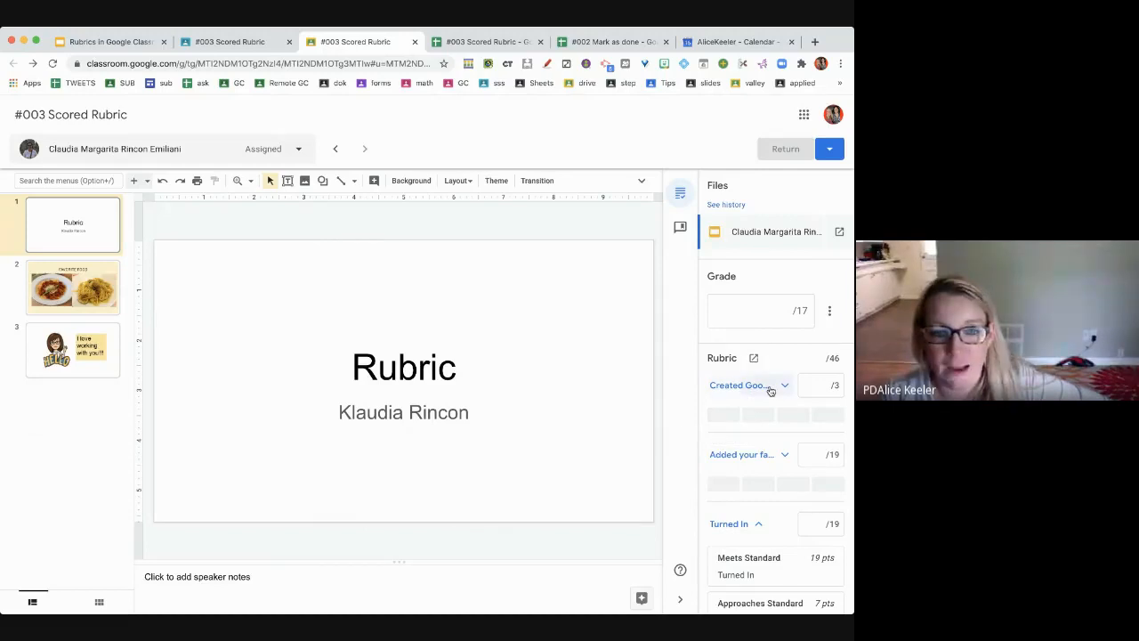
- Award top levels on the first criterion and the favourite food criterion
{"action": "left_click", "coordinate": [771, 390]}
{"action": "left_click", "coordinate": [760, 451]}
{"action": "scroll", "coordinate": [760, 452], "scroll_direction": "down", "scroll_amount": 4}
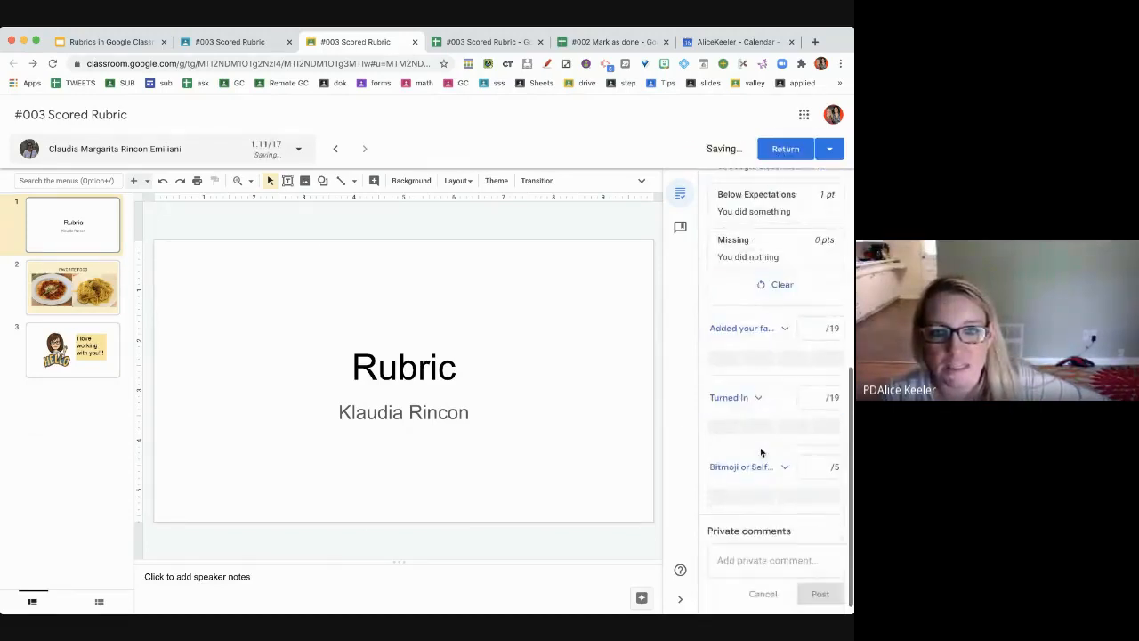
{"action": "left_click", "coordinate": [775, 336]}
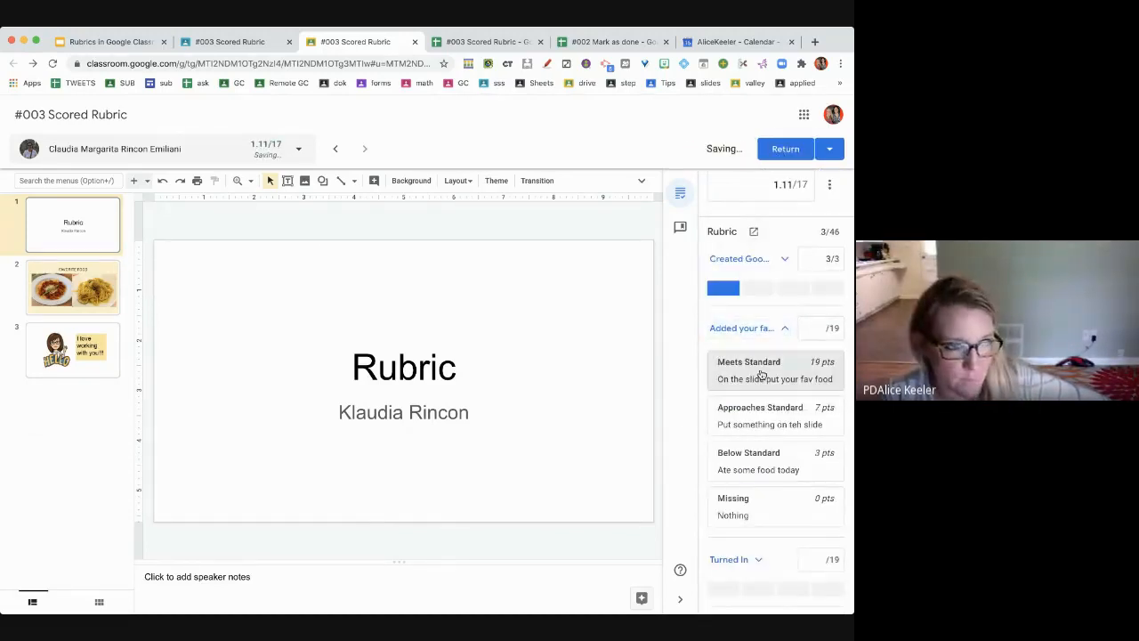
{"action": "left_click", "coordinate": [763, 376]}
{"action": "scroll", "coordinate": [777, 441], "scroll_direction": "down", "scroll_amount": 1}
{"action": "scroll", "coordinate": [777, 441], "scroll_direction": "down", "scroll_amount": 1}
- Award Meets Standard for Turned In and Meets Expectation for bitmoji, then return the 17/17 work
{"action": "left_click", "coordinate": [759, 422]}
{"action": "left_click", "coordinate": [740, 472]}
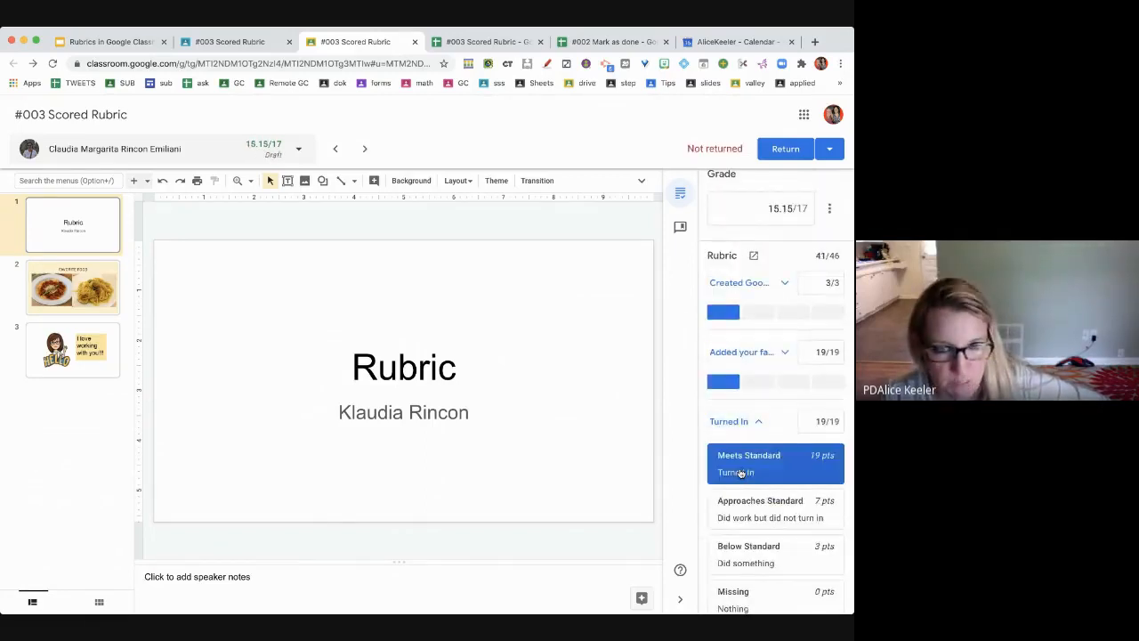
{"action": "scroll", "coordinate": [740, 473], "scroll_direction": "down", "scroll_amount": 2}
{"action": "left_click", "coordinate": [741, 456]}
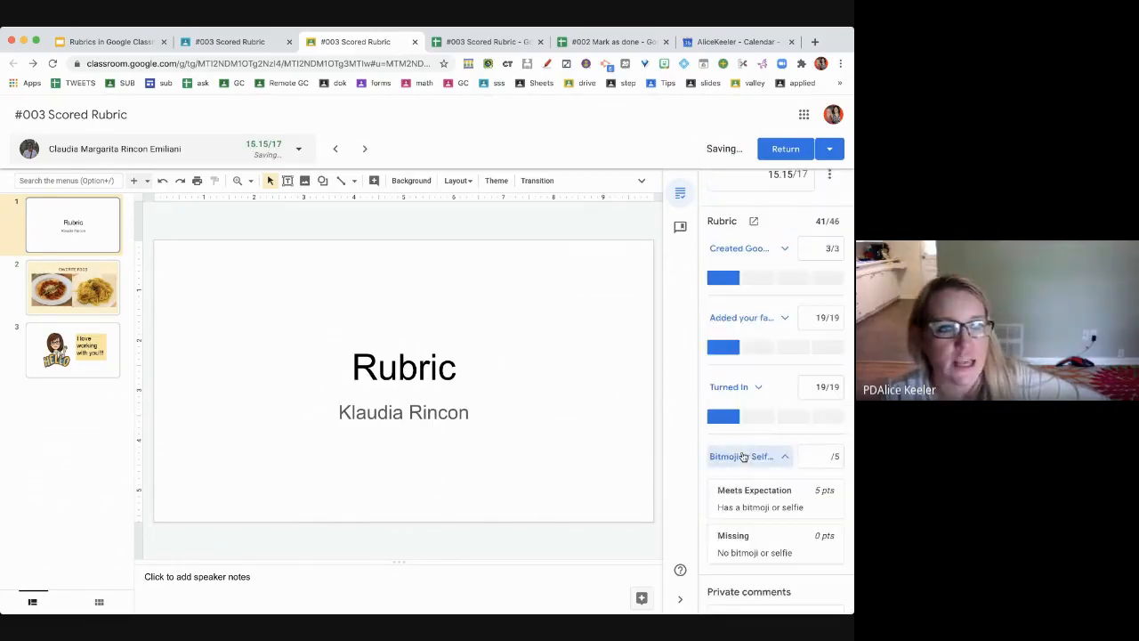
{"action": "left_click", "coordinate": [729, 503]}
{"action": "scroll", "coordinate": [733, 507], "scroll_direction": "down", "scroll_amount": 1}
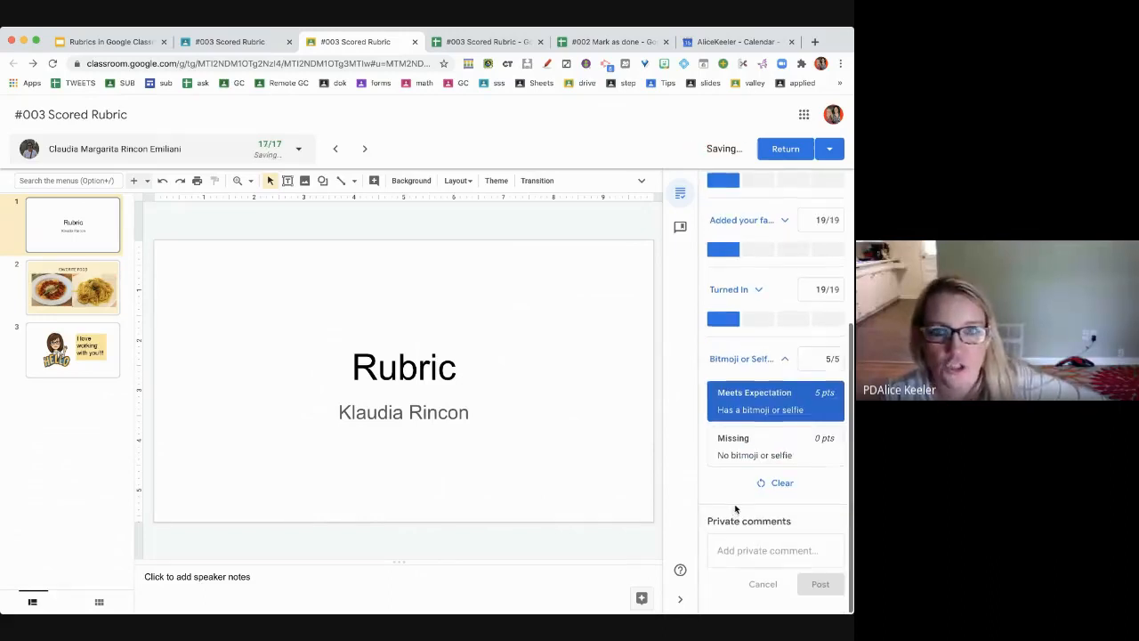
{"action": "left_click", "coordinate": [787, 148]}
{"action": "left_click", "coordinate": [534, 399]}
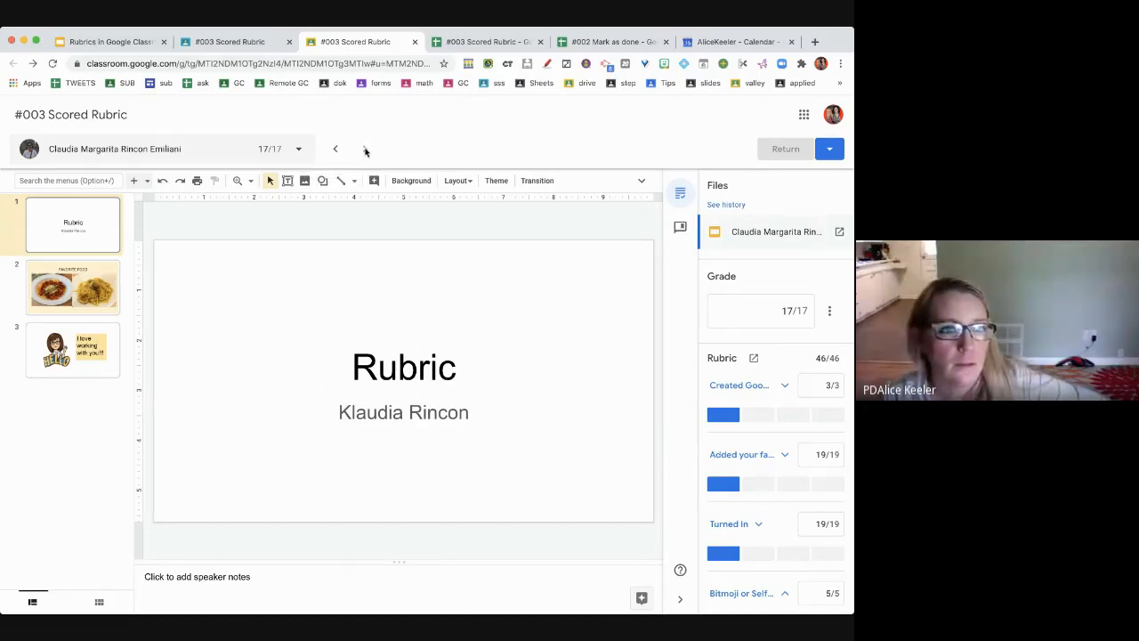
- Switch to a turned-in student and award Meets Expectations and Meets Standard on the first two criteria
{"action": "left_click", "coordinate": [299, 150]}
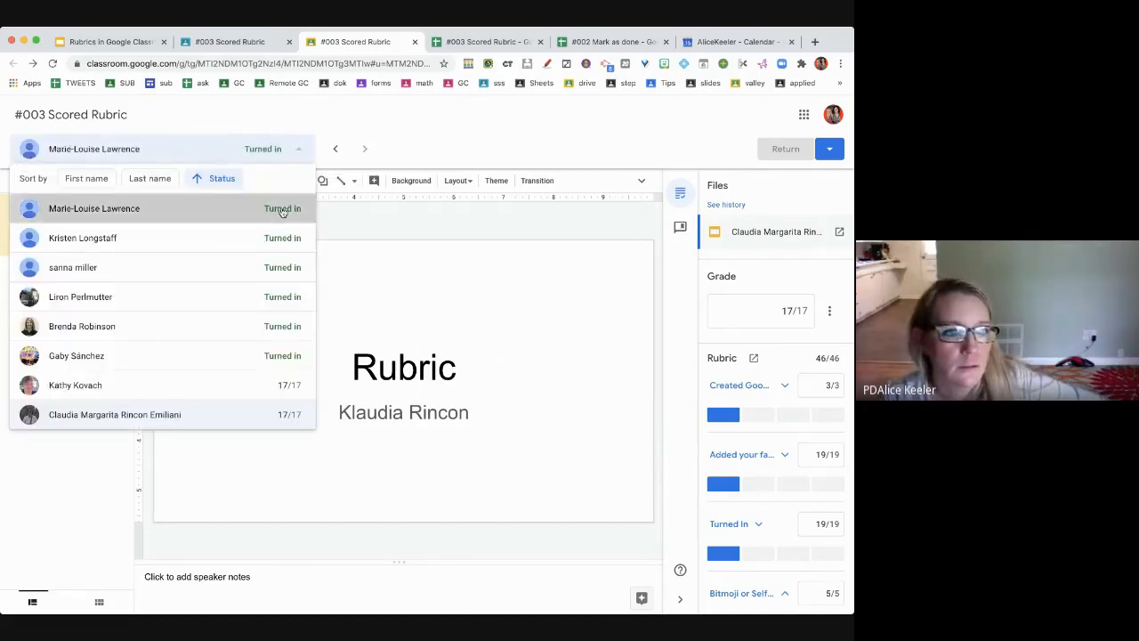
{"action": "left_click", "coordinate": [283, 210]}
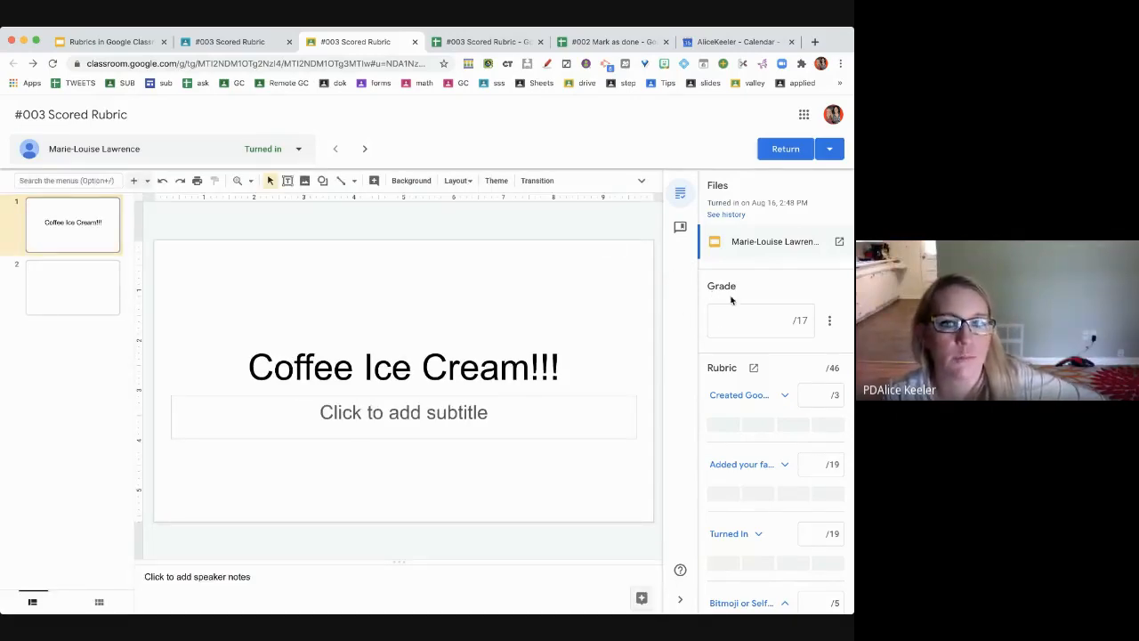
{"action": "left_click", "coordinate": [763, 402]}
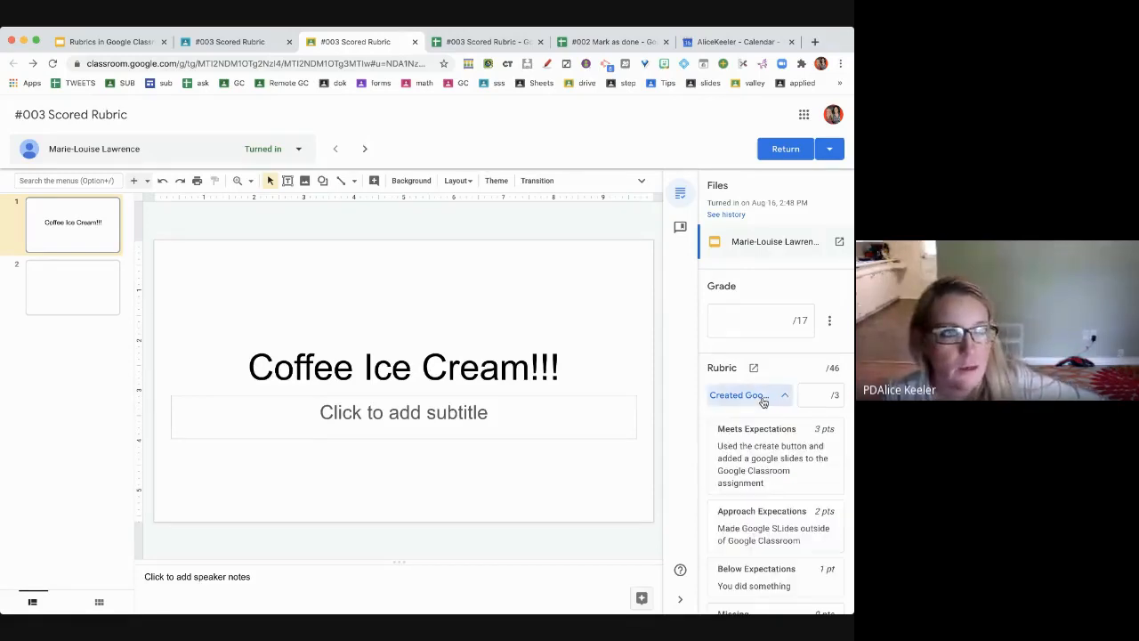
{"action": "left_click", "coordinate": [755, 466]}
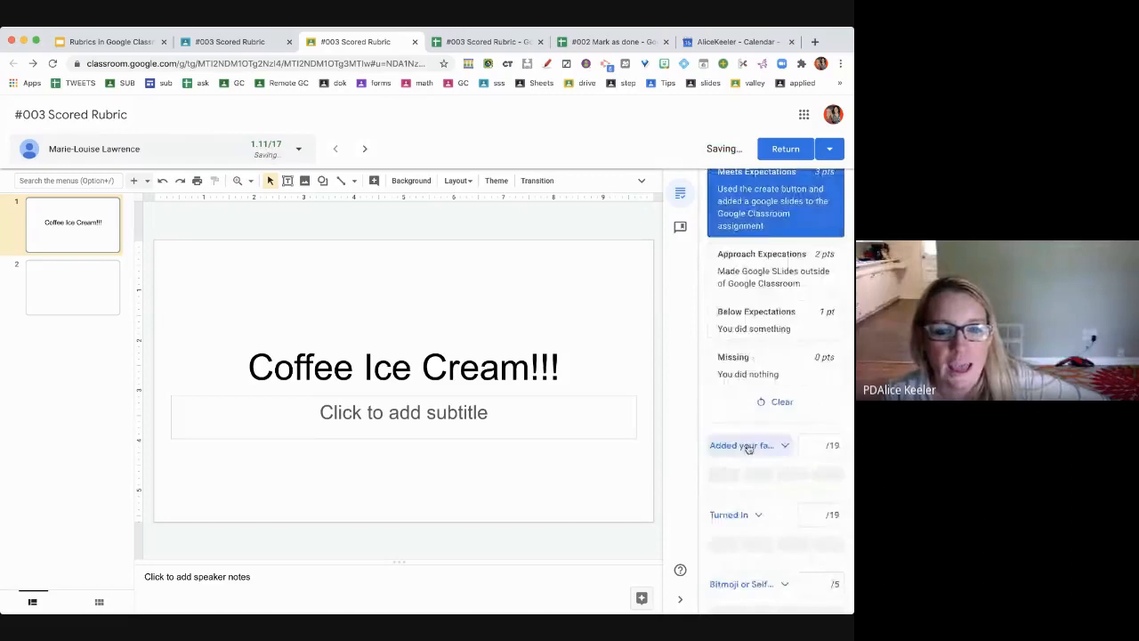
{"action": "left_click", "coordinate": [763, 418]}
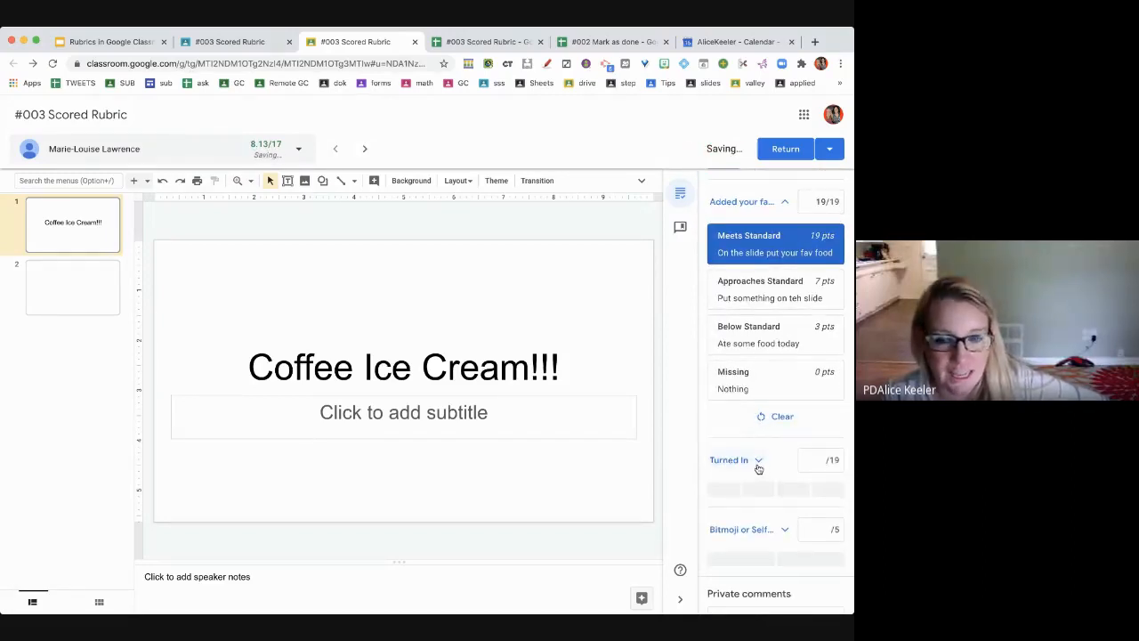
- Give Meets Standard for Turned In, mark bitmoji or selfie Missing, then go to the next student
{"action": "left_click", "coordinate": [758, 464]}
{"action": "left_click", "coordinate": [758, 504]}
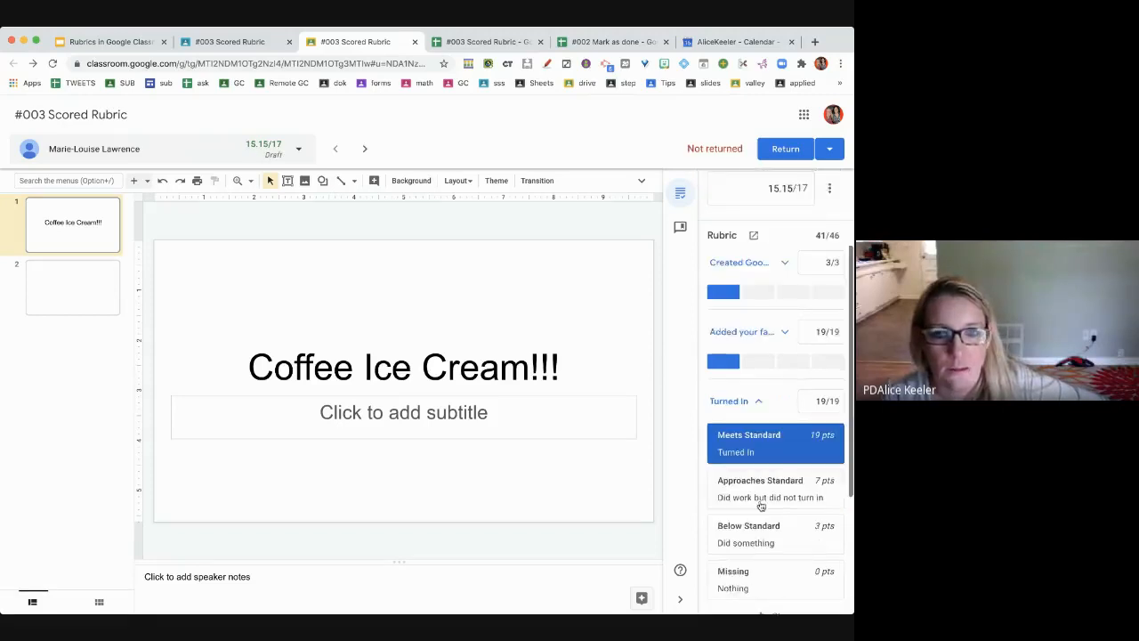
{"action": "left_click", "coordinate": [753, 540]}
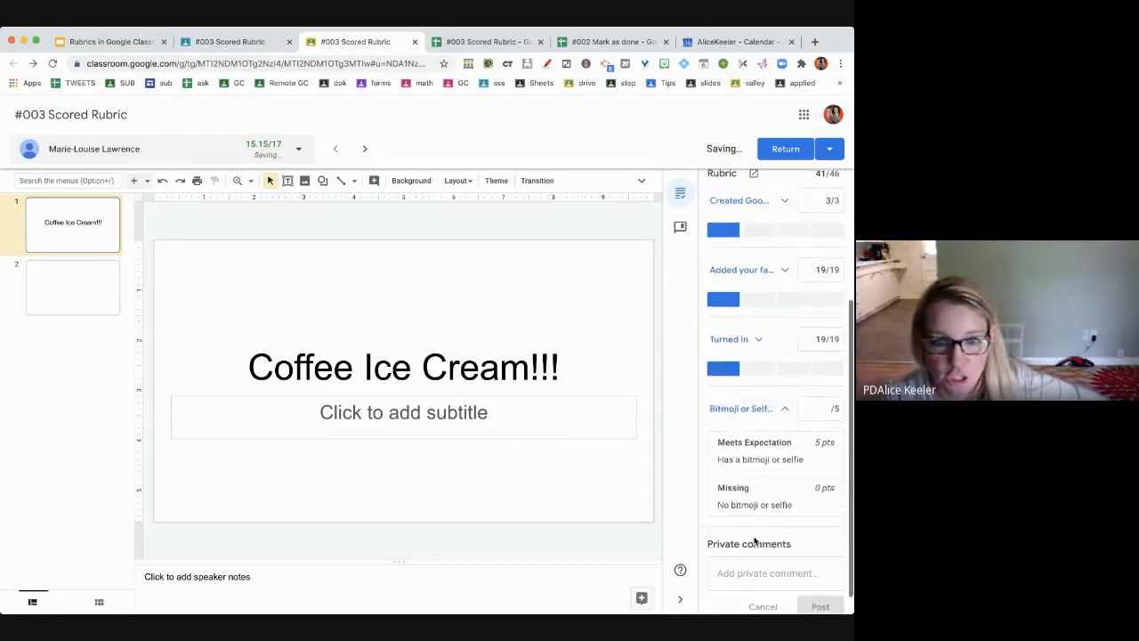
{"action": "left_click", "coordinate": [757, 504]}
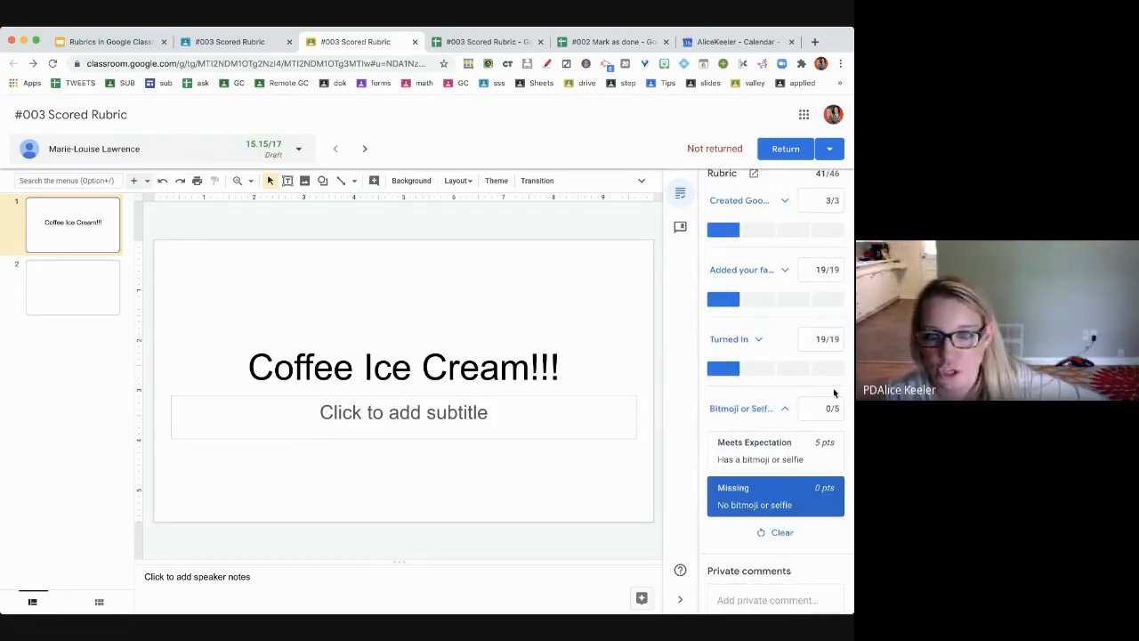
{"action": "scroll", "coordinate": [824, 440], "scroll_direction": "up", "scroll_amount": 3}
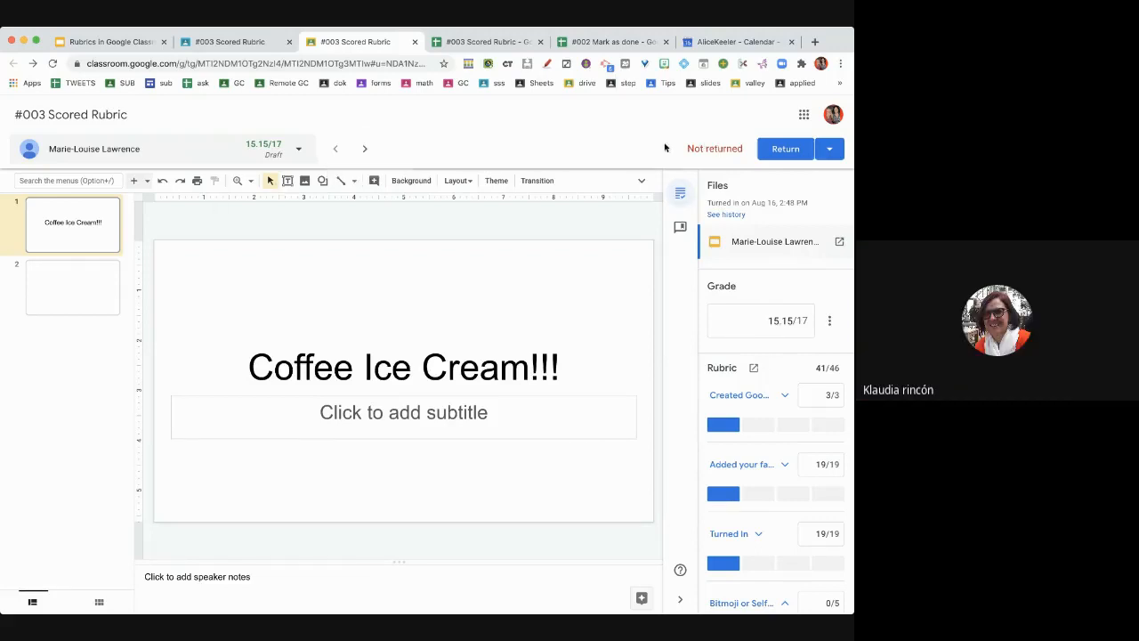
{"action": "left_click", "coordinate": [364, 149]}
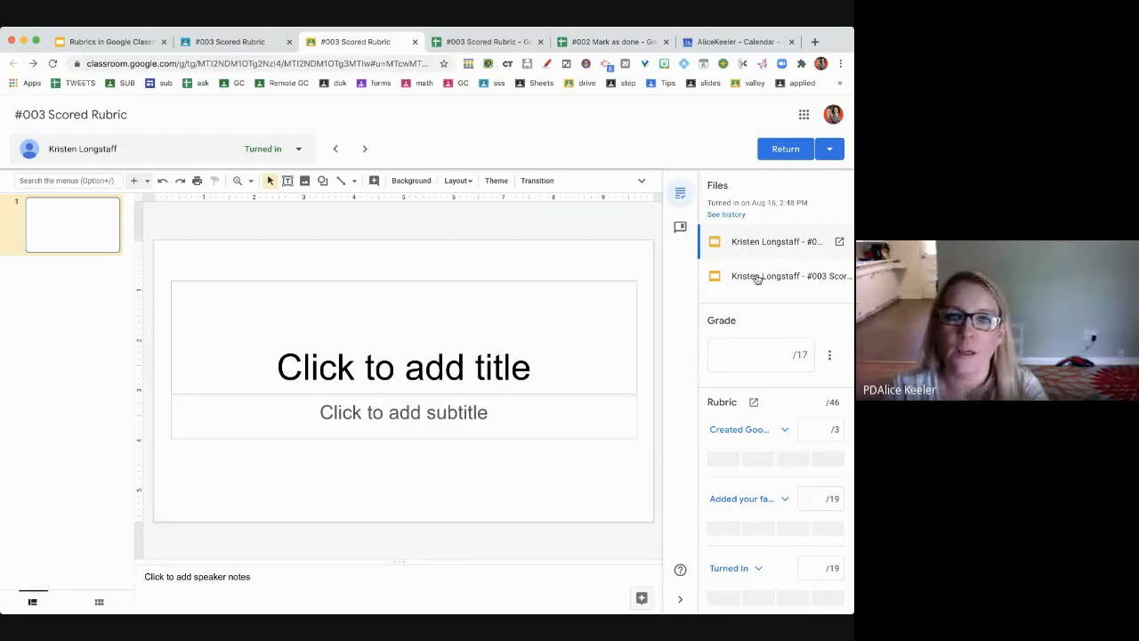
- View the second slide file, give full marks on three criteria and Missing for bitmoji, then advance
{"action": "left_click", "coordinate": [755, 277]}
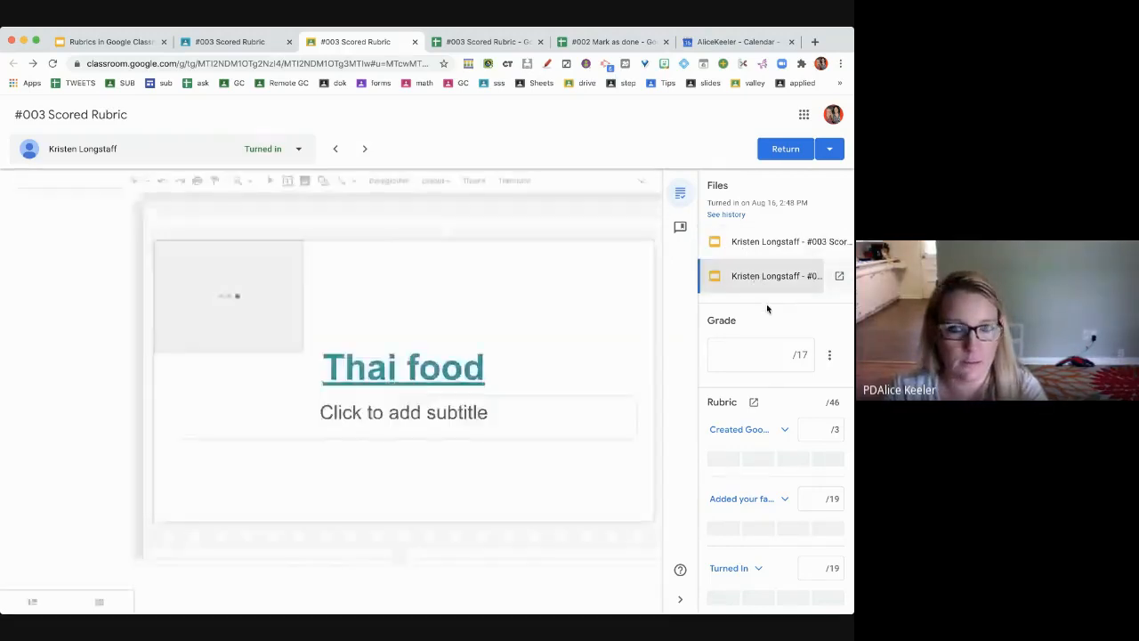
{"action": "scroll", "coordinate": [782, 426], "scroll_direction": "down", "scroll_amount": 1}
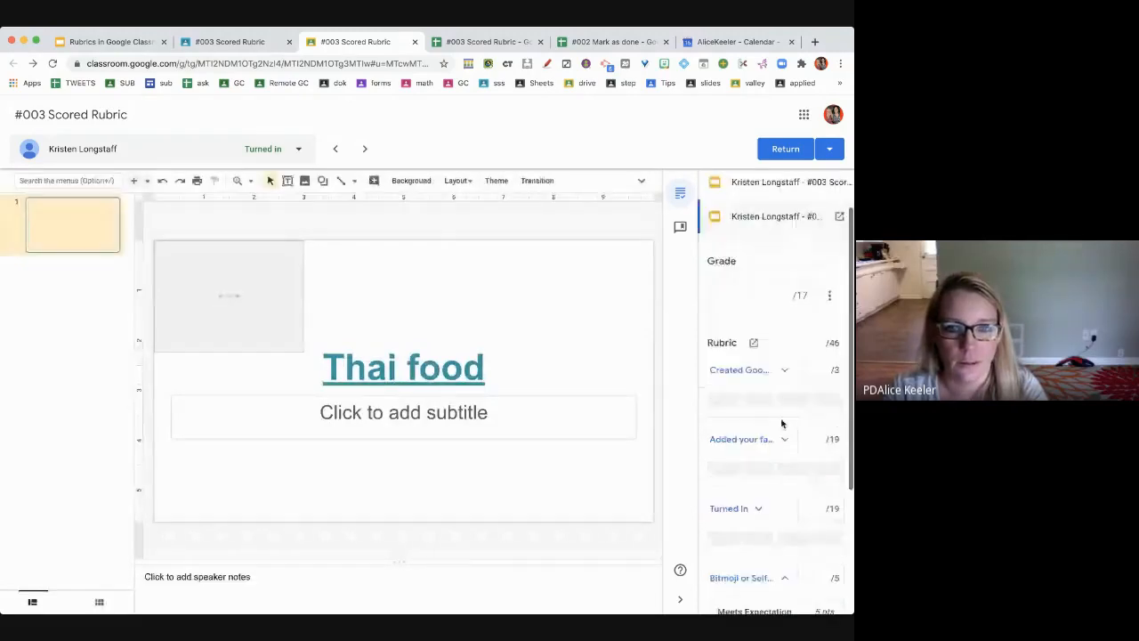
{"action": "left_click", "coordinate": [726, 400]}
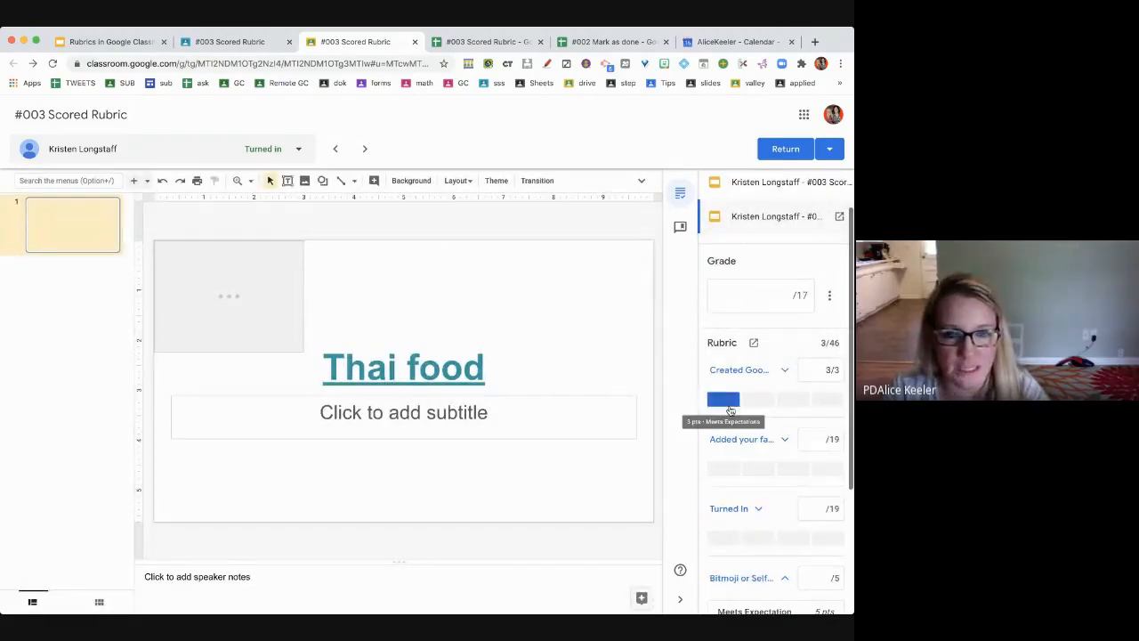
{"action": "left_click", "coordinate": [726, 469]}
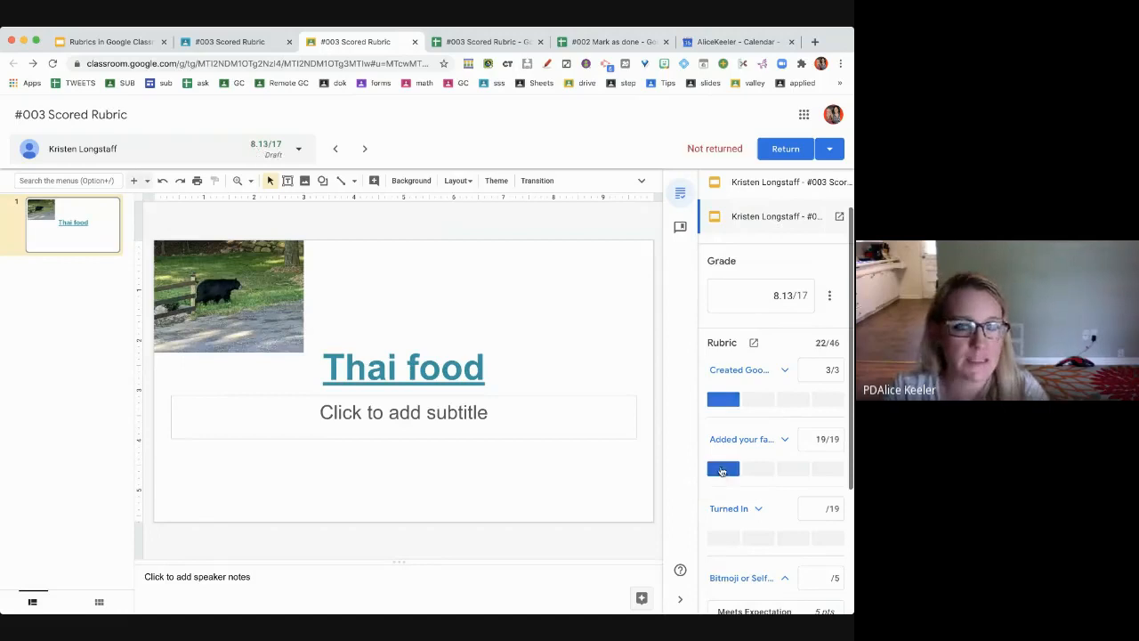
{"action": "scroll", "coordinate": [726, 511], "scroll_direction": "down", "scroll_amount": 1}
{"action": "left_click", "coordinate": [725, 509]}
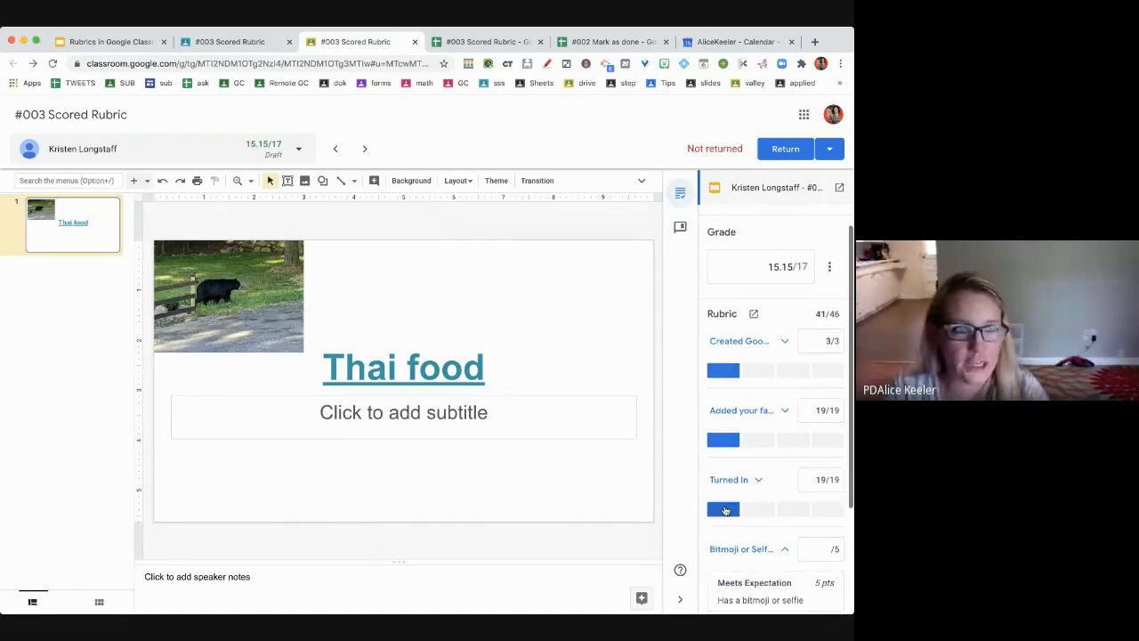
{"action": "scroll", "coordinate": [725, 509], "scroll_direction": "down", "scroll_amount": 4}
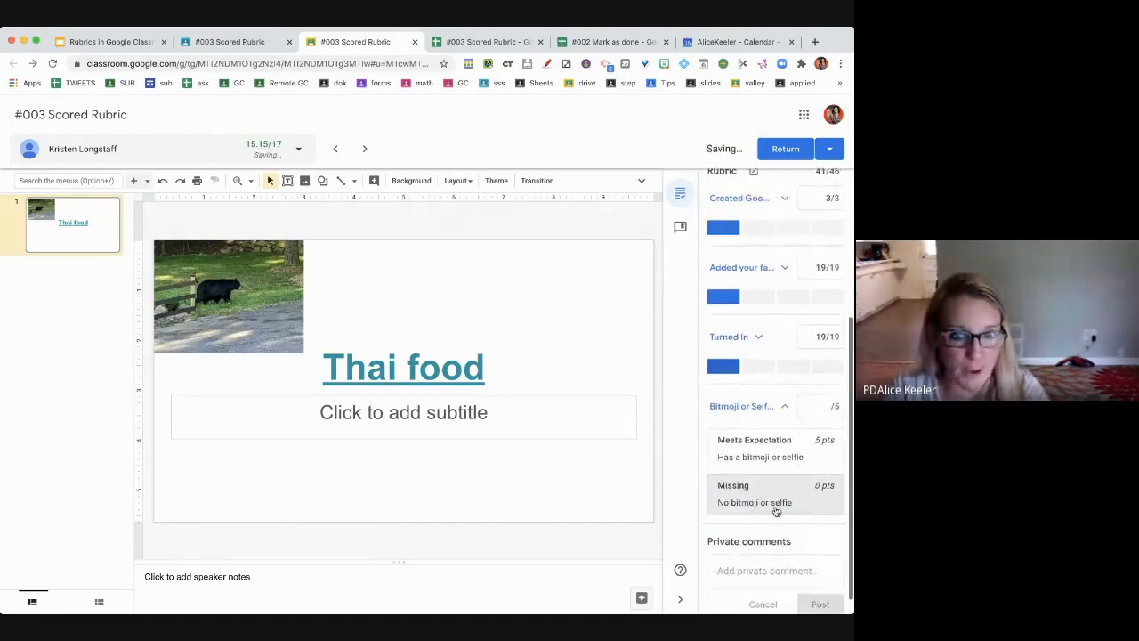
{"action": "left_click", "coordinate": [776, 512]}
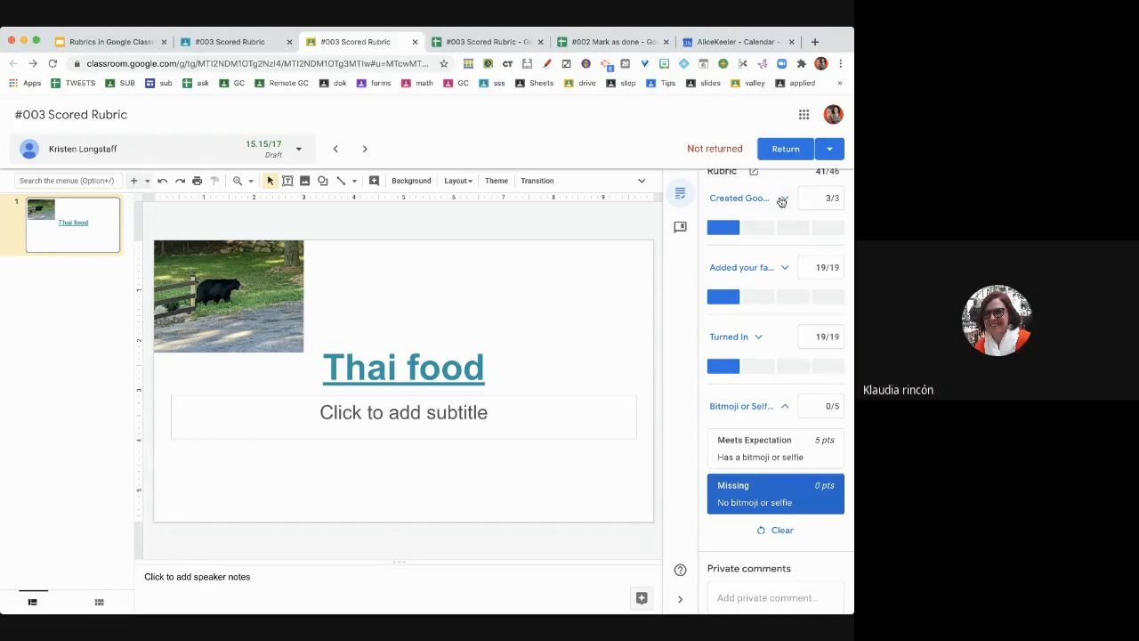
{"action": "left_click", "coordinate": [363, 149]}
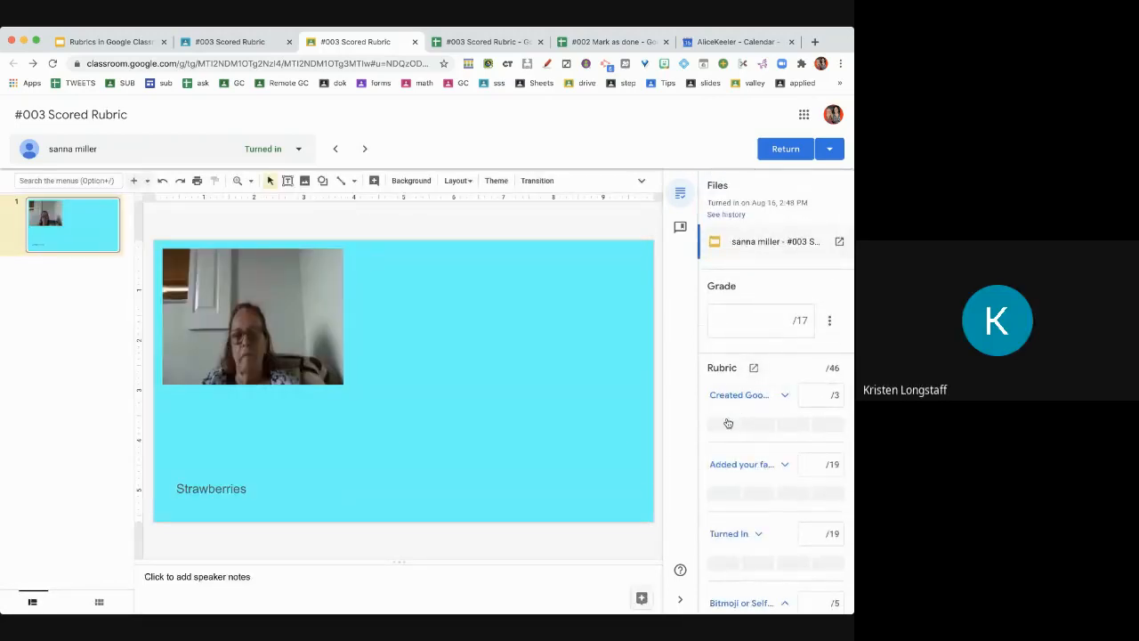
- Give the Strawberries slide the top level on all four criteria (17/17), then advance to the next student
{"action": "left_click", "coordinate": [726, 425]}
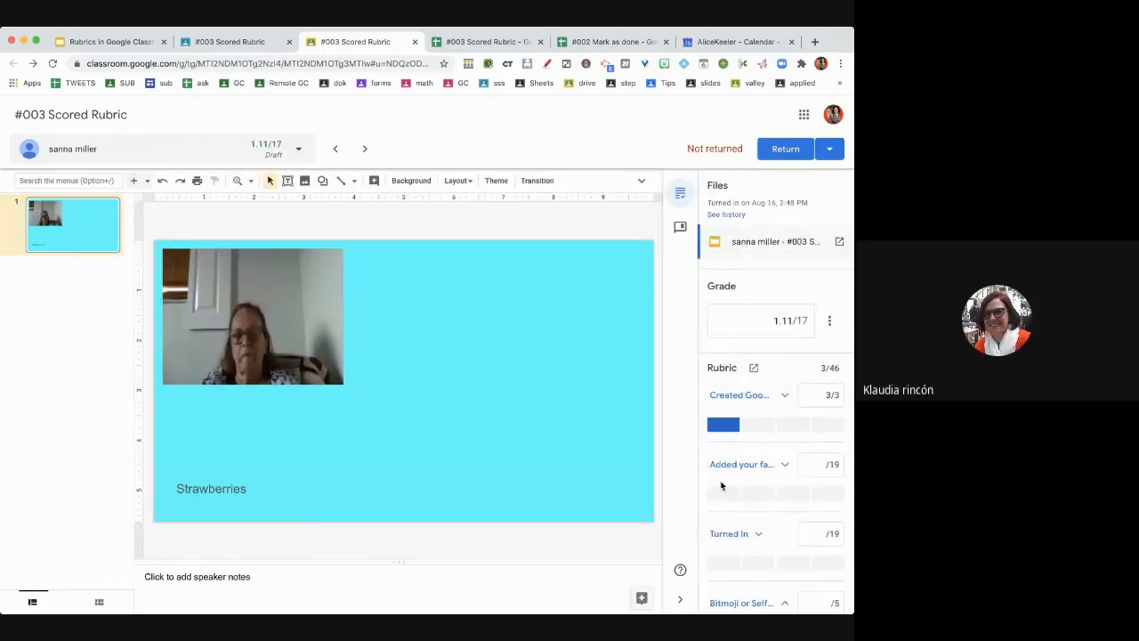
{"action": "left_click", "coordinate": [723, 496]}
{"action": "scroll", "coordinate": [722, 481], "scroll_direction": "down", "scroll_amount": 2}
{"action": "left_click", "coordinate": [721, 452]}
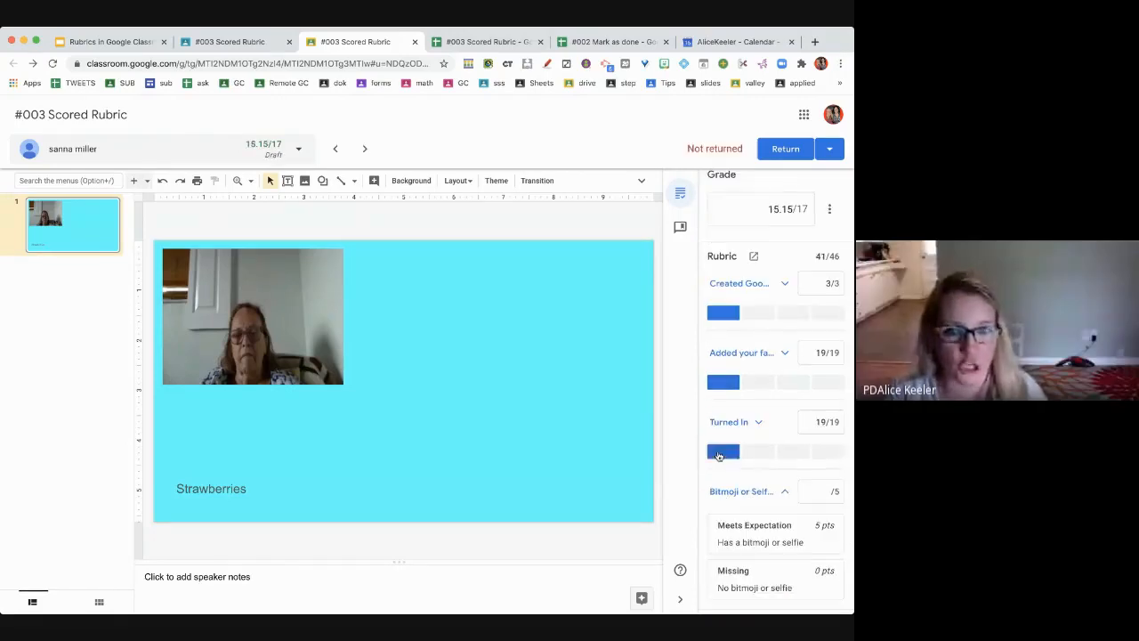
{"action": "left_click", "coordinate": [732, 532]}
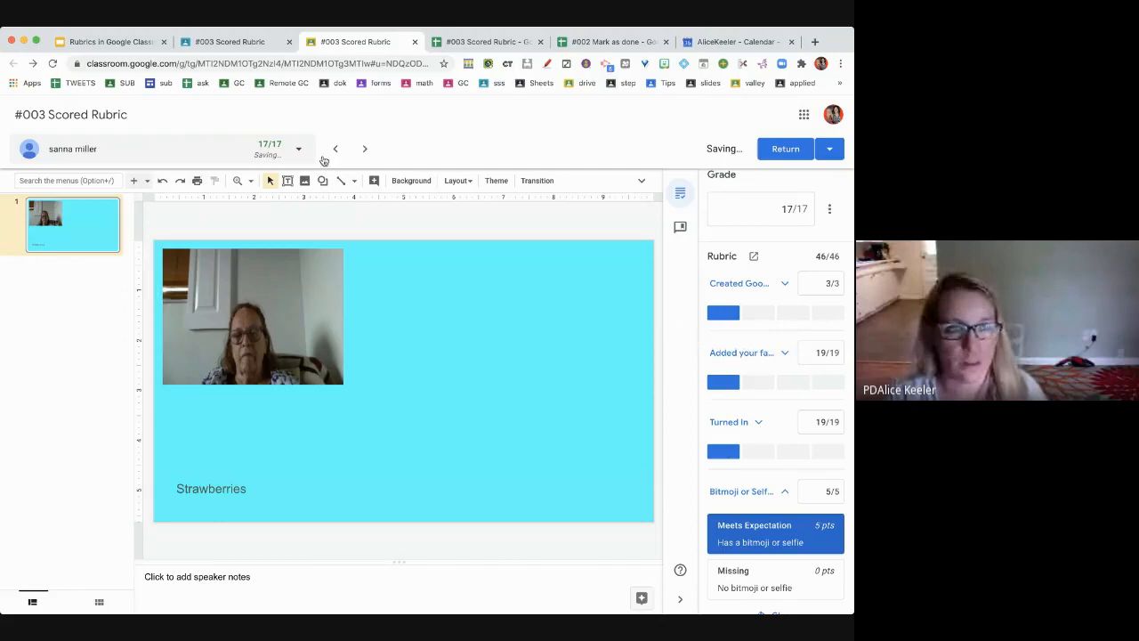
{"action": "left_click", "coordinate": [364, 150]}
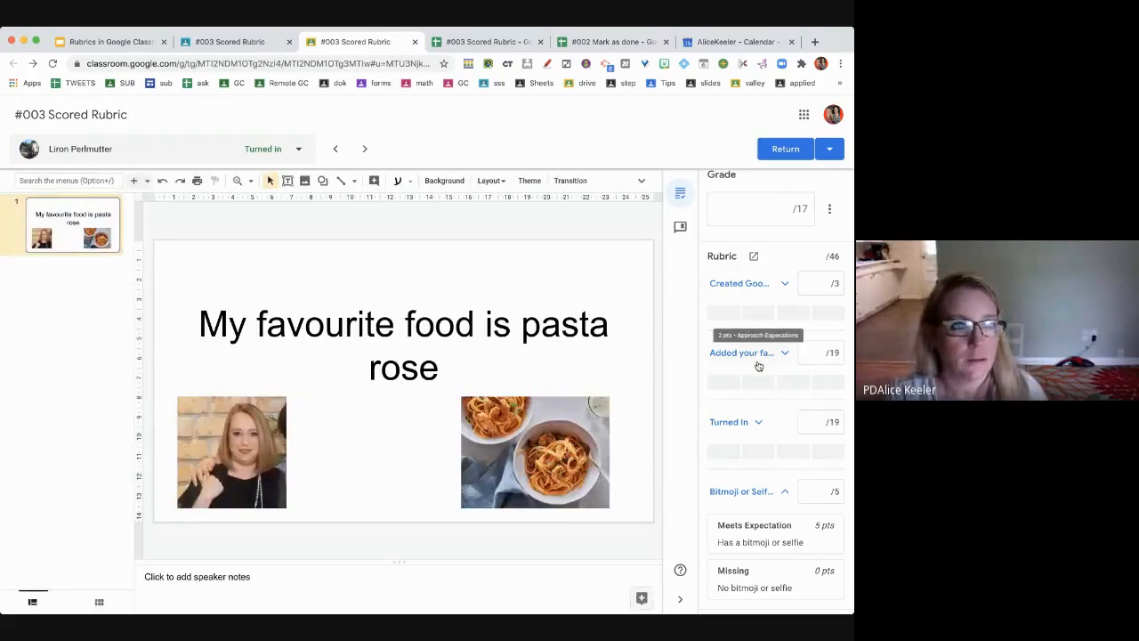
- Award the top level on each criterion, including Meets Expectation for bitmoji or selfie
{"action": "left_click", "coordinate": [730, 317]}
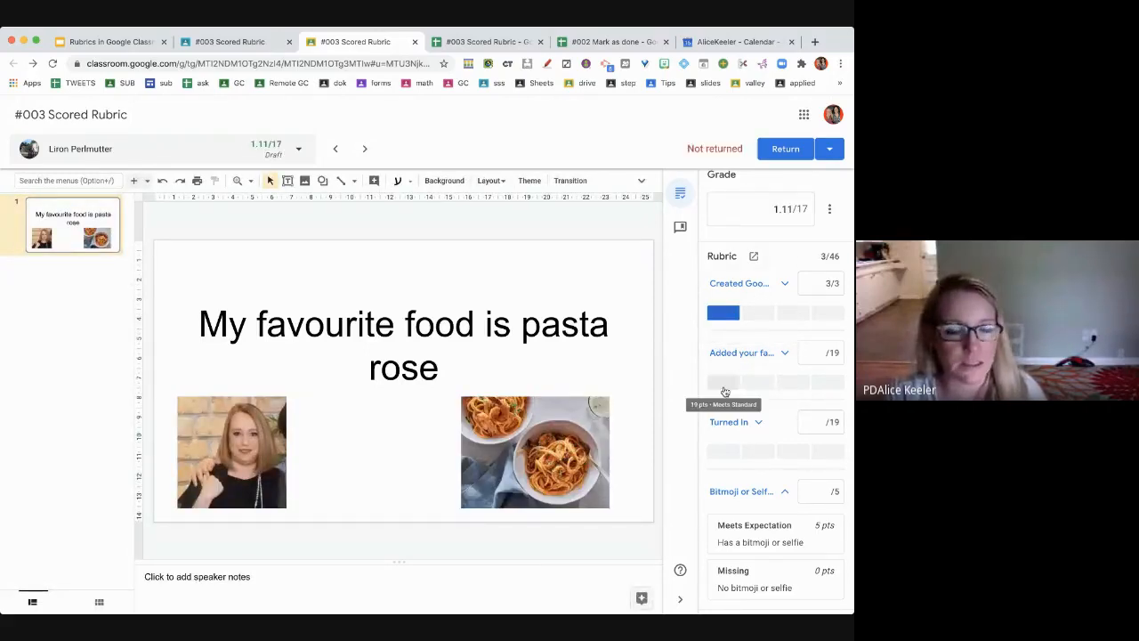
{"action": "left_click", "coordinate": [727, 384]}
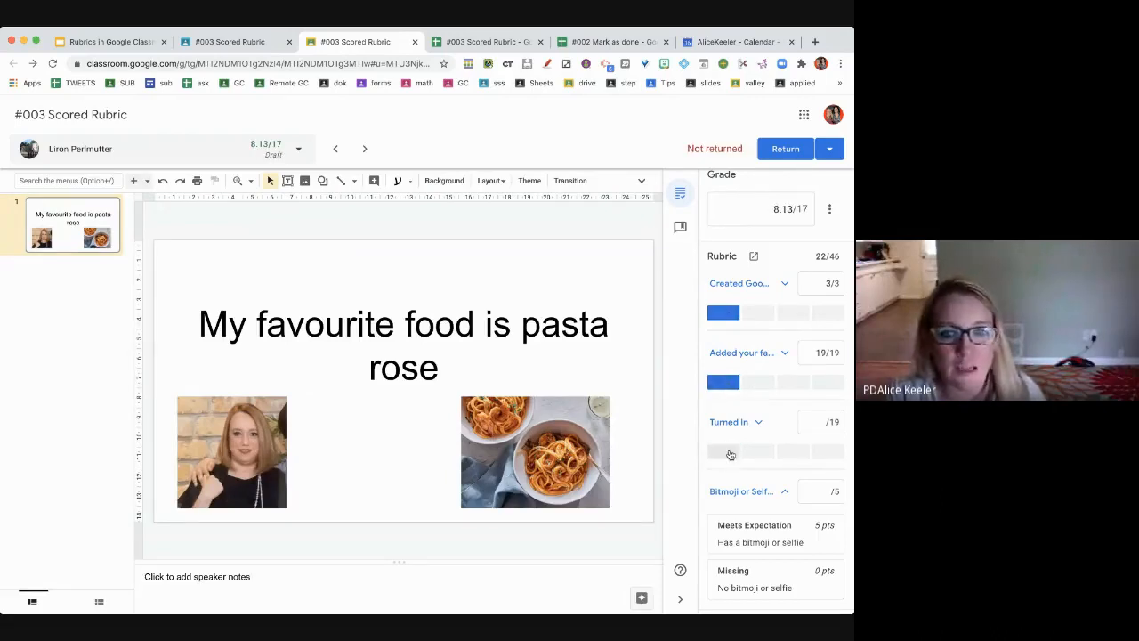
{"action": "left_click", "coordinate": [725, 451]}
{"action": "left_click", "coordinate": [746, 532]}
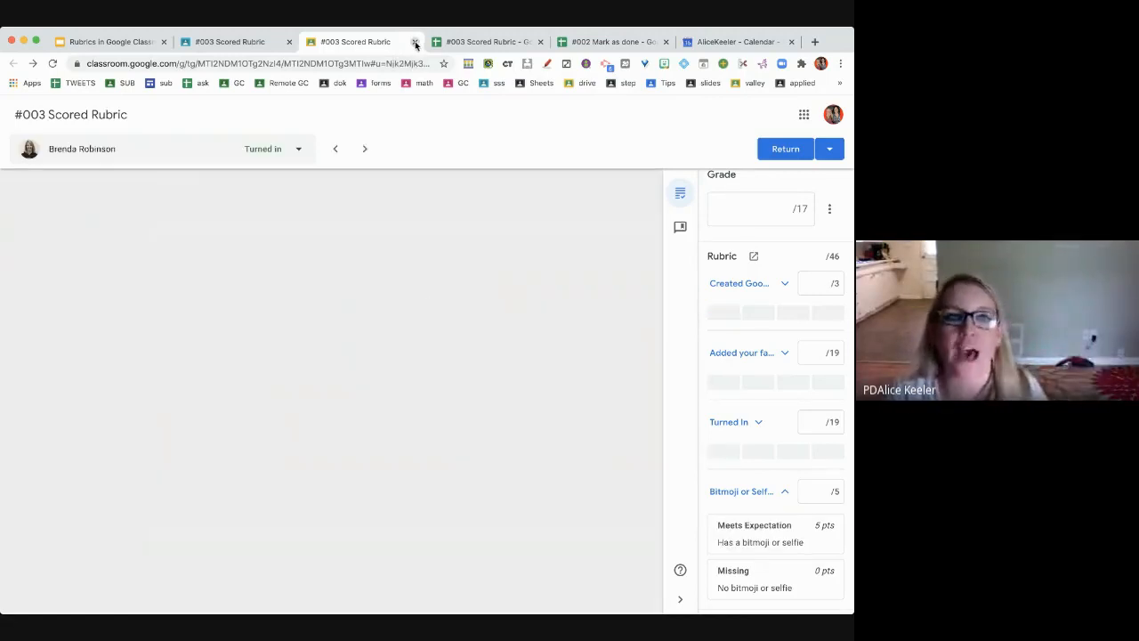
- Close the grading tab and select the three draft-graded students
{"action": "key", "text": "super+w"}
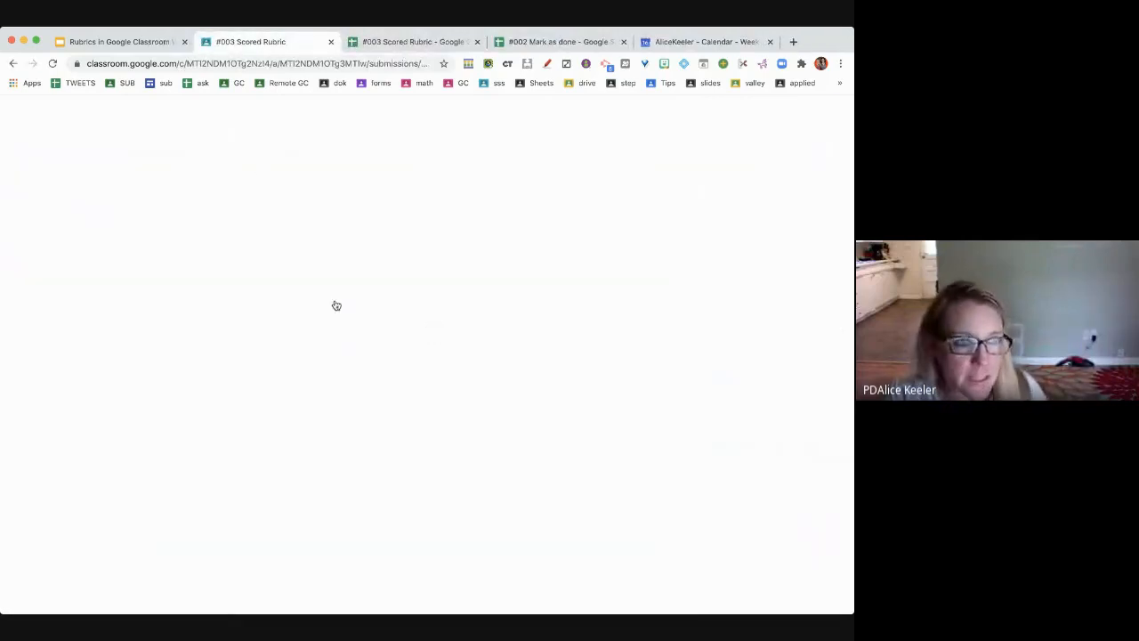
{"action": "left_click", "coordinate": [20, 313]}
{"action": "left_click", "coordinate": [20, 352]}
{"action": "left_click", "coordinate": [20, 392]}
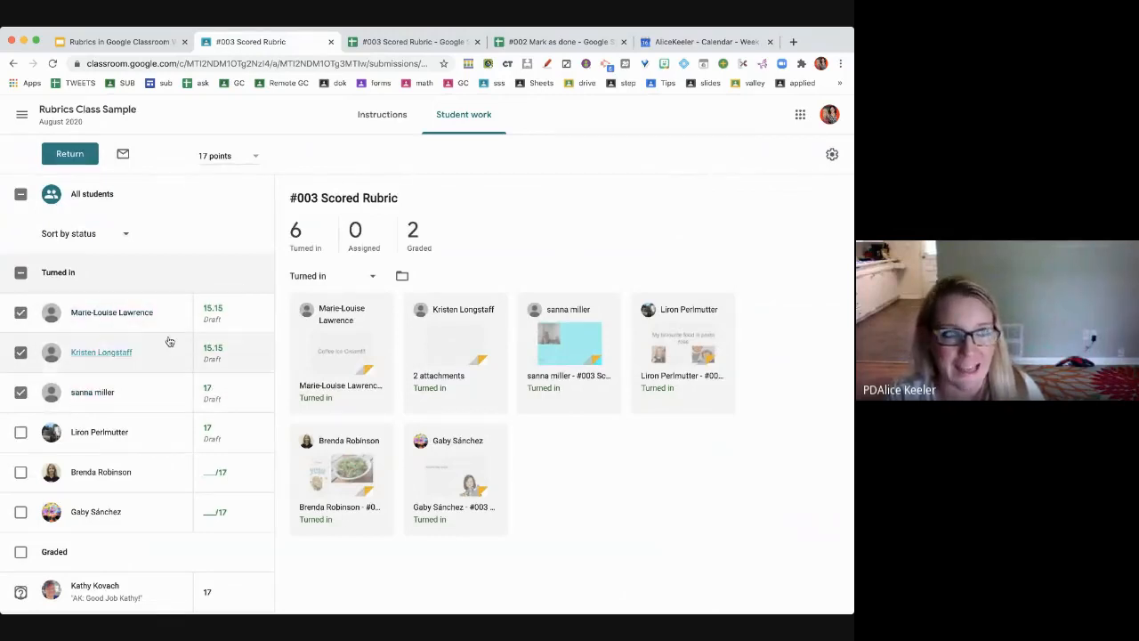
- Return their work with the comment 'AK: I have left you feedback on the rubric'
{"action": "left_click", "coordinate": [69, 154]}
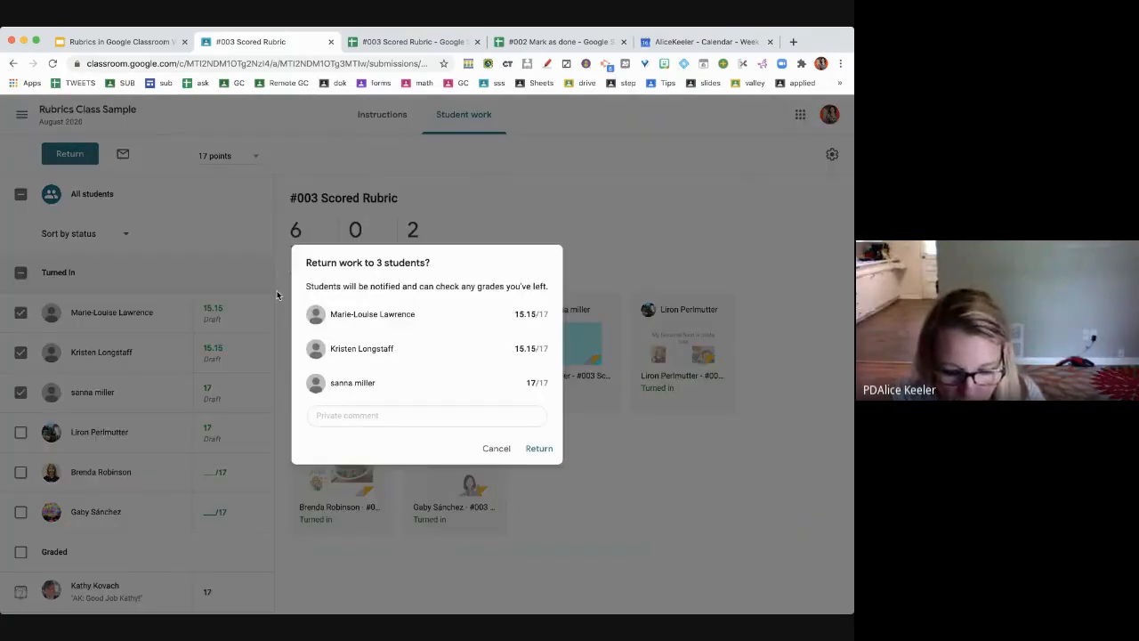
{"action": "left_click", "coordinate": [365, 416]}
{"action": "type", "text": "AK:"}
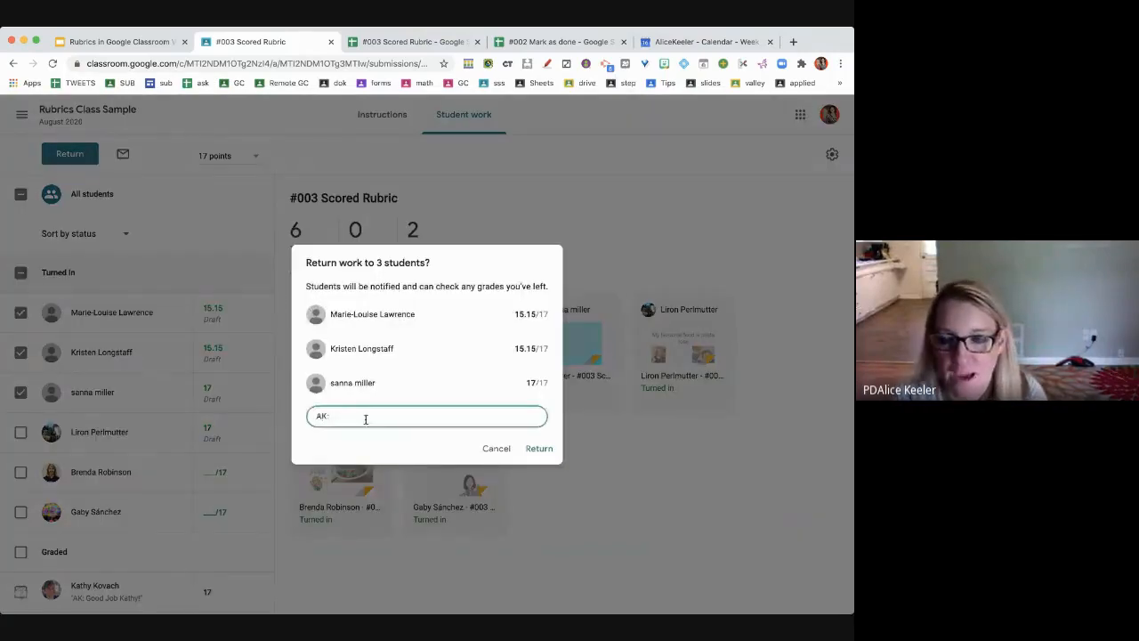
{"action": "type", "text": " I have left you"}
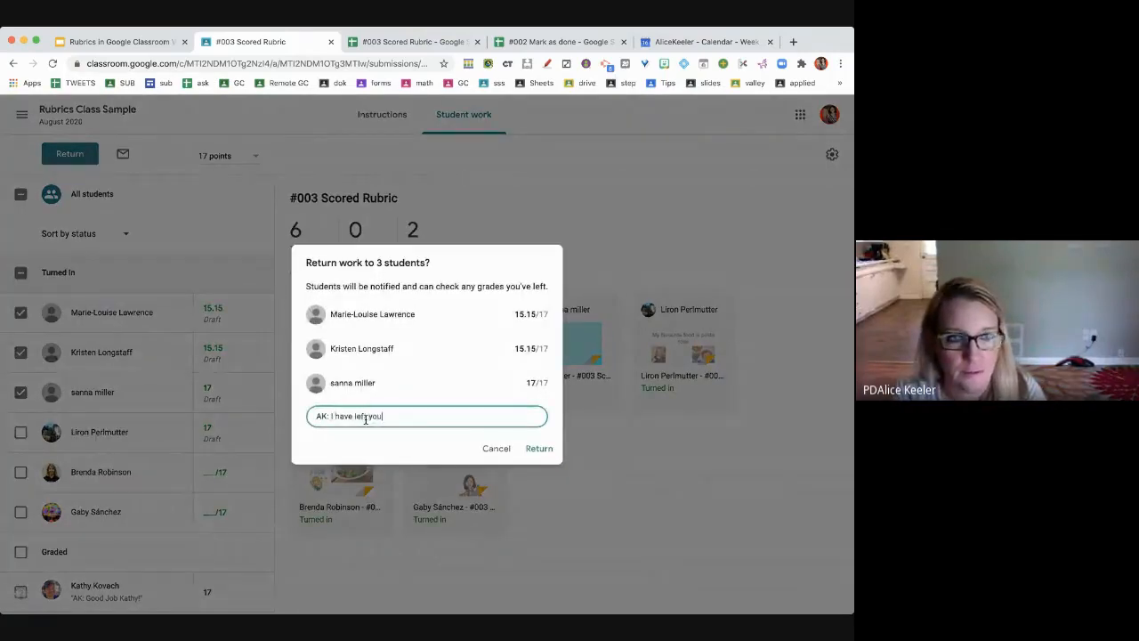
{"action": "type", "text": " feedback on the rubric"}
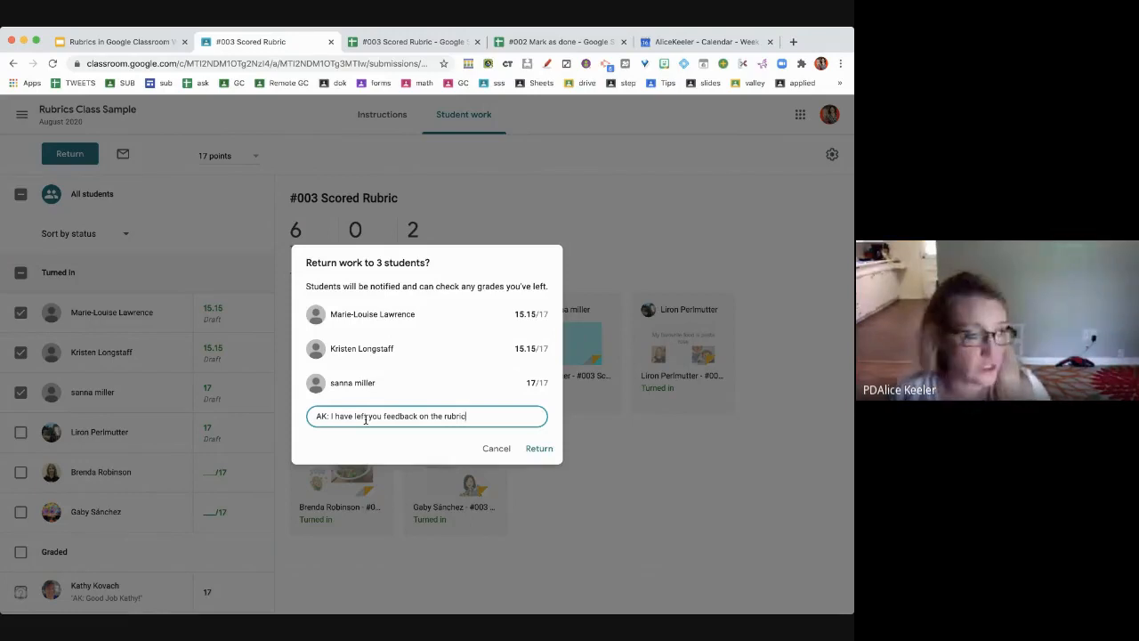
{"action": "left_click", "coordinate": [544, 450]}
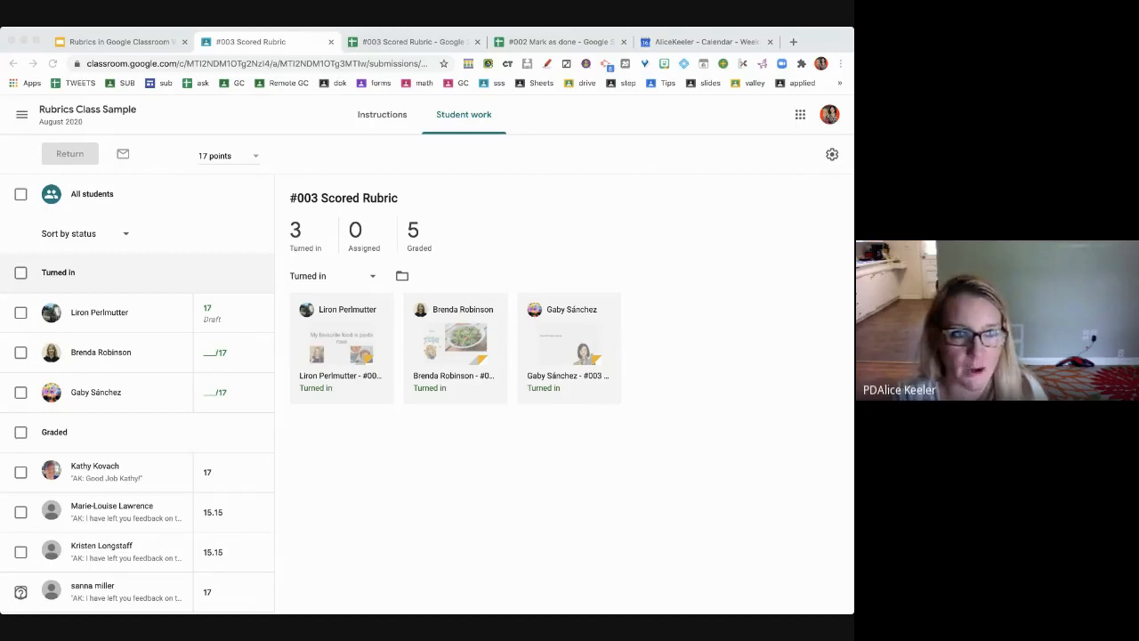
- Go to the class's Classwork page and open the Create menu
{"action": "left_click", "coordinate": [45, 116]}
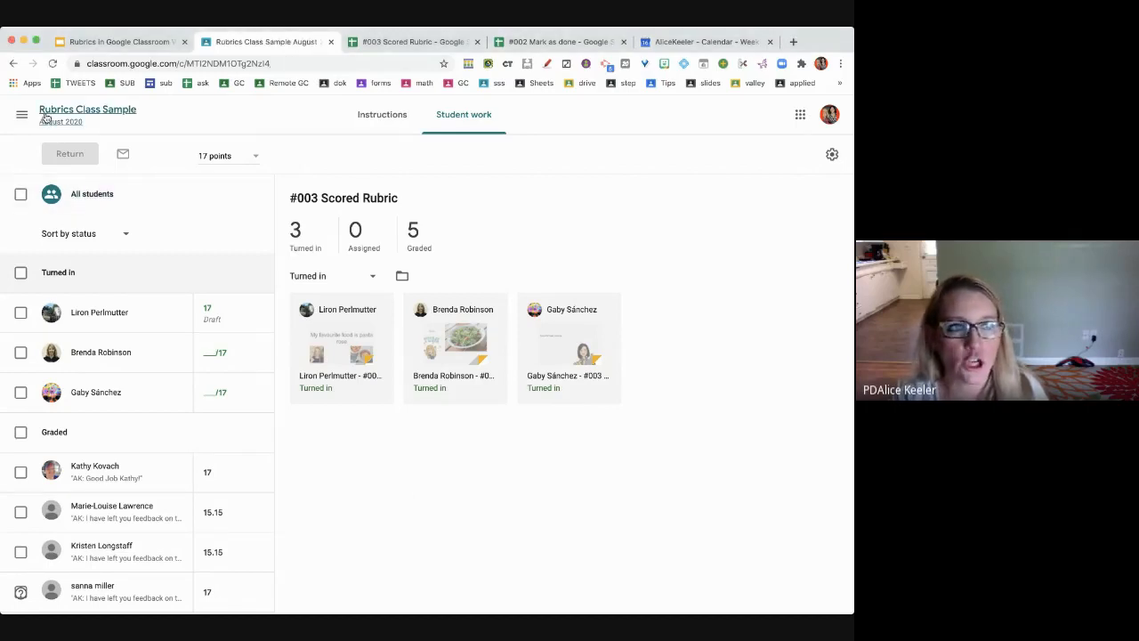
{"action": "left_click", "coordinate": [388, 121]}
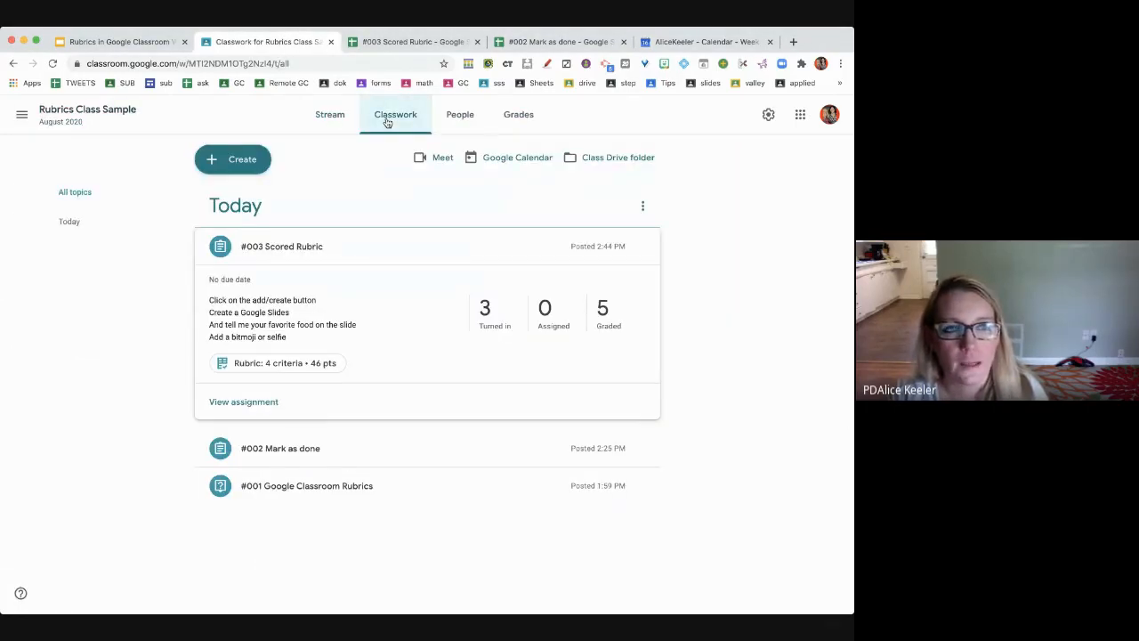
{"action": "left_click", "coordinate": [262, 169]}
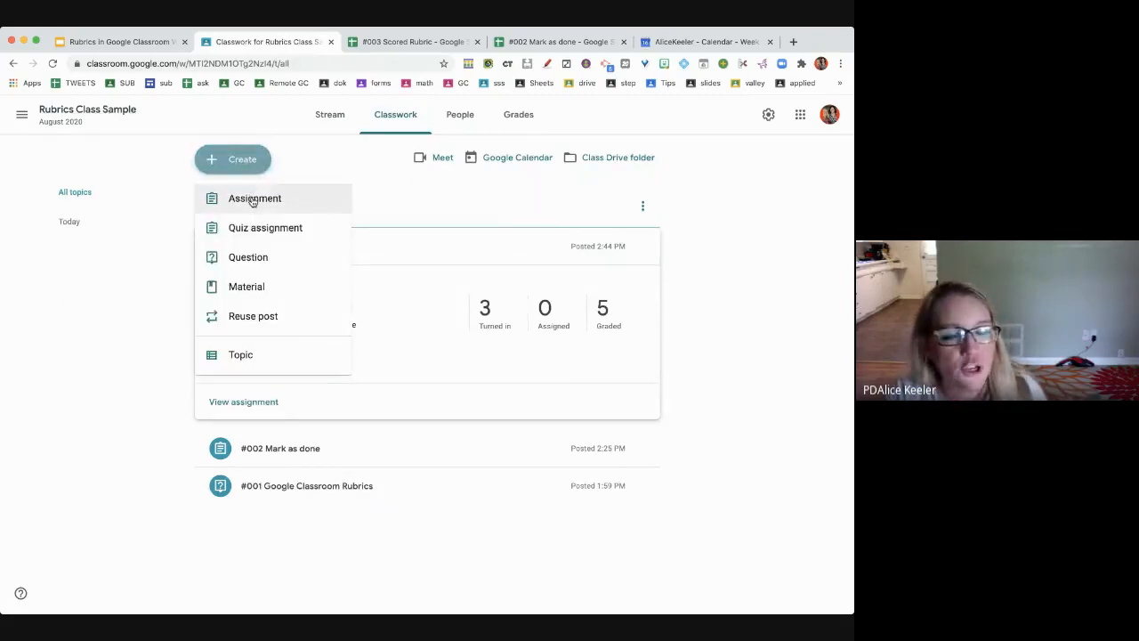
- Create an assignment titled 'ergdfg' and bring up its Rubric options
{"action": "left_click", "coordinate": [253, 200]}
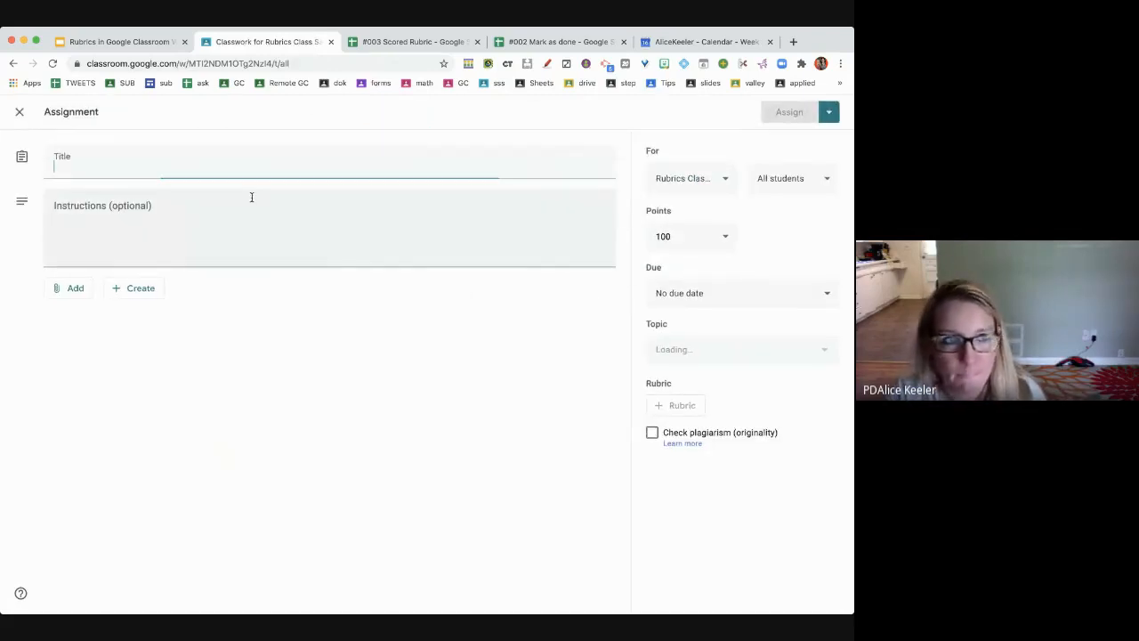
{"action": "type", "text": "ergdfg"}
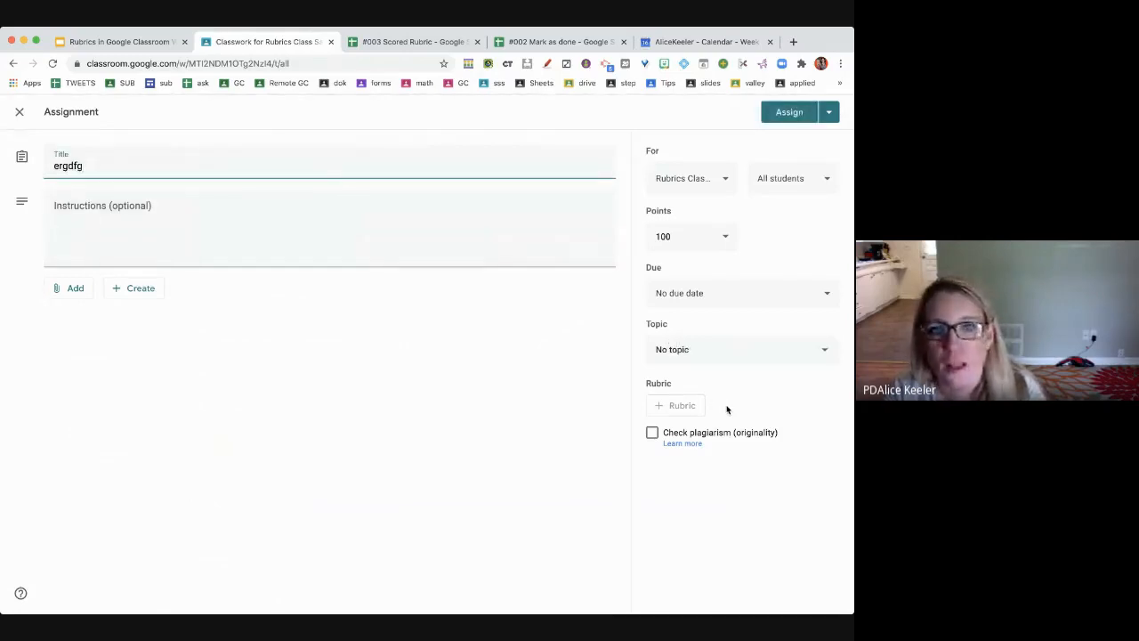
{"action": "left_click", "coordinate": [528, 252]}
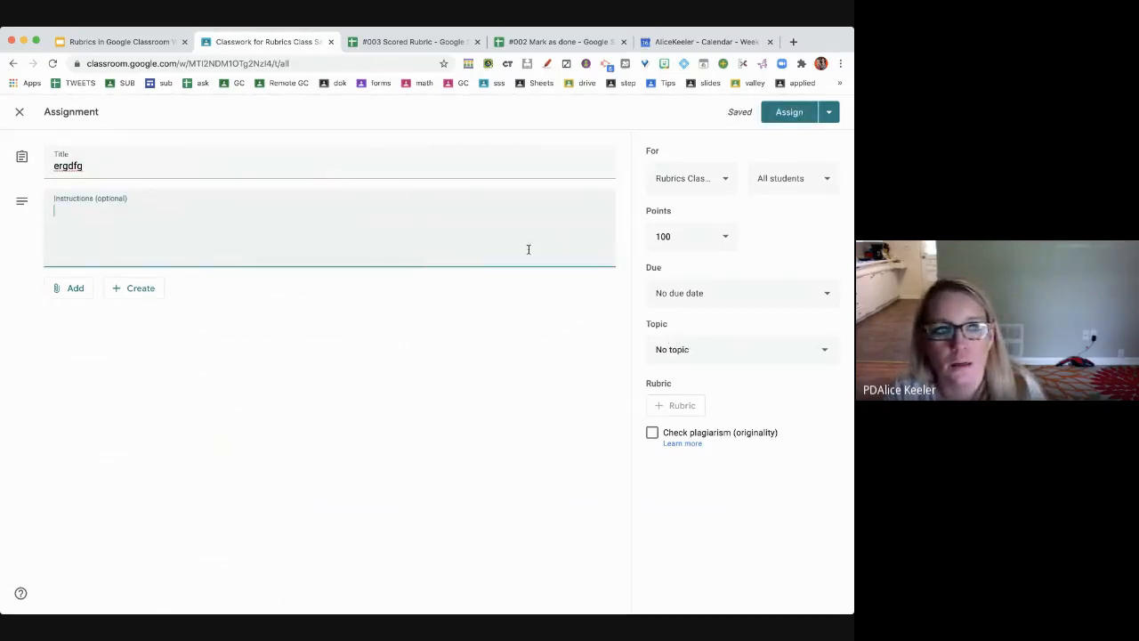
{"action": "left_click", "coordinate": [661, 406]}
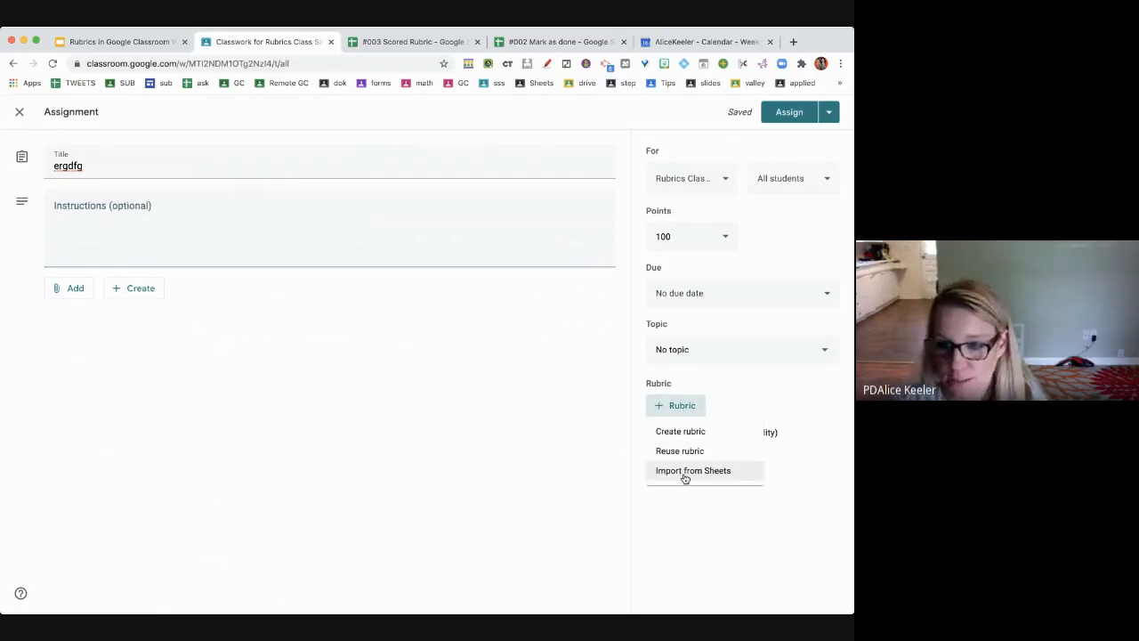
- Choose Import from Sheets and look through the spreadsheets for #003 Scored Rubric
{"action": "left_click", "coordinate": [684, 472]}
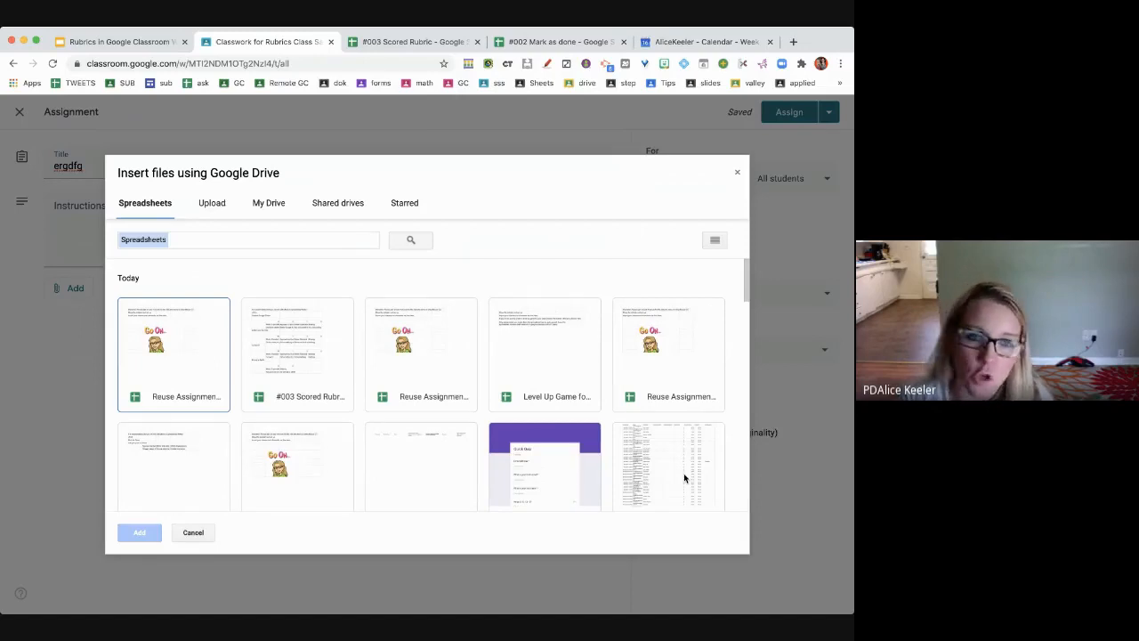
{"action": "scroll", "coordinate": [659, 436], "scroll_direction": "down", "scroll_amount": 5}
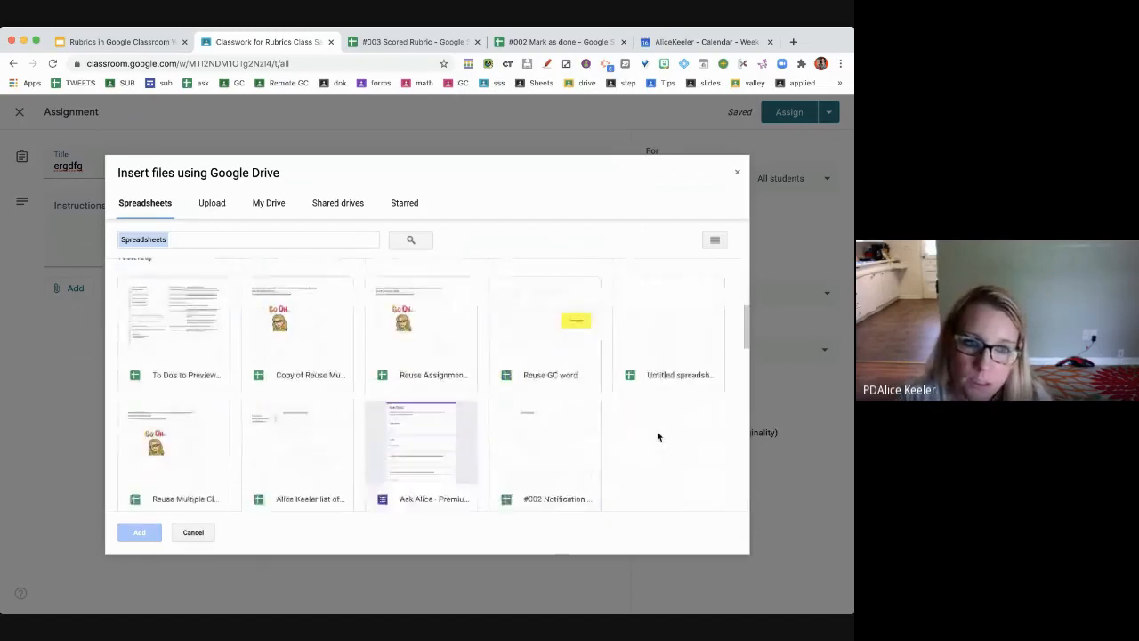
{"action": "scroll", "coordinate": [659, 436], "scroll_direction": "down", "scroll_amount": 3}
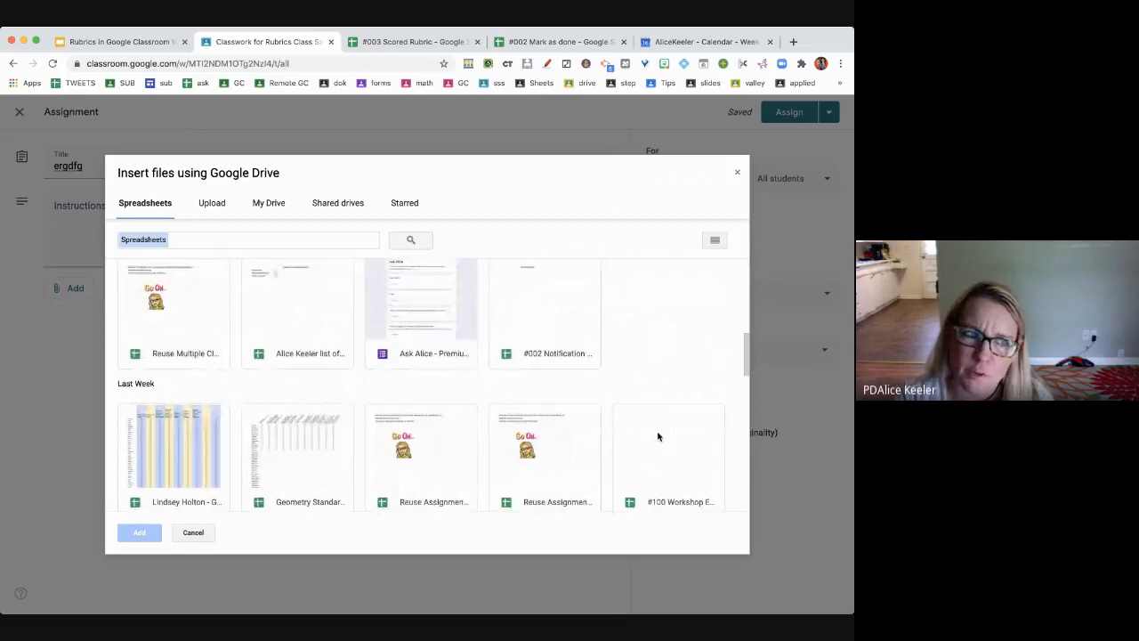
{"action": "scroll", "coordinate": [658, 436], "scroll_direction": "down", "scroll_amount": 5}
{"action": "scroll", "coordinate": [659, 436], "scroll_direction": "up", "scroll_amount": 15}
{"action": "left_click", "coordinate": [326, 372]}
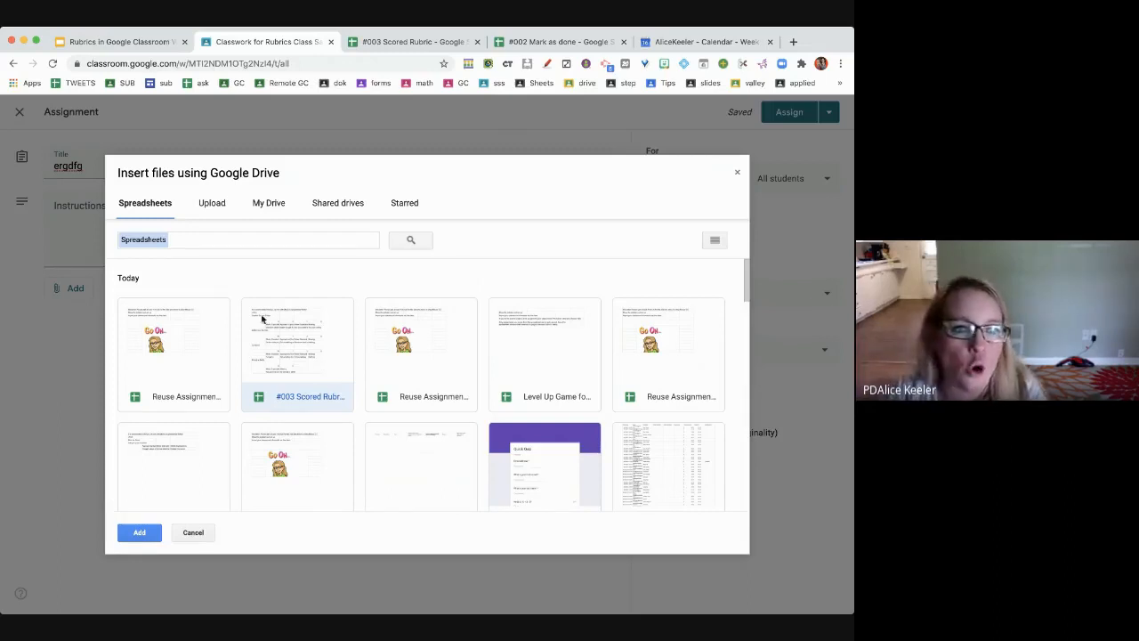
- Search the Drive picker for 'rubric' and select the #003 Scored Rubric spreadsheet
{"action": "left_click", "coordinate": [241, 242]}
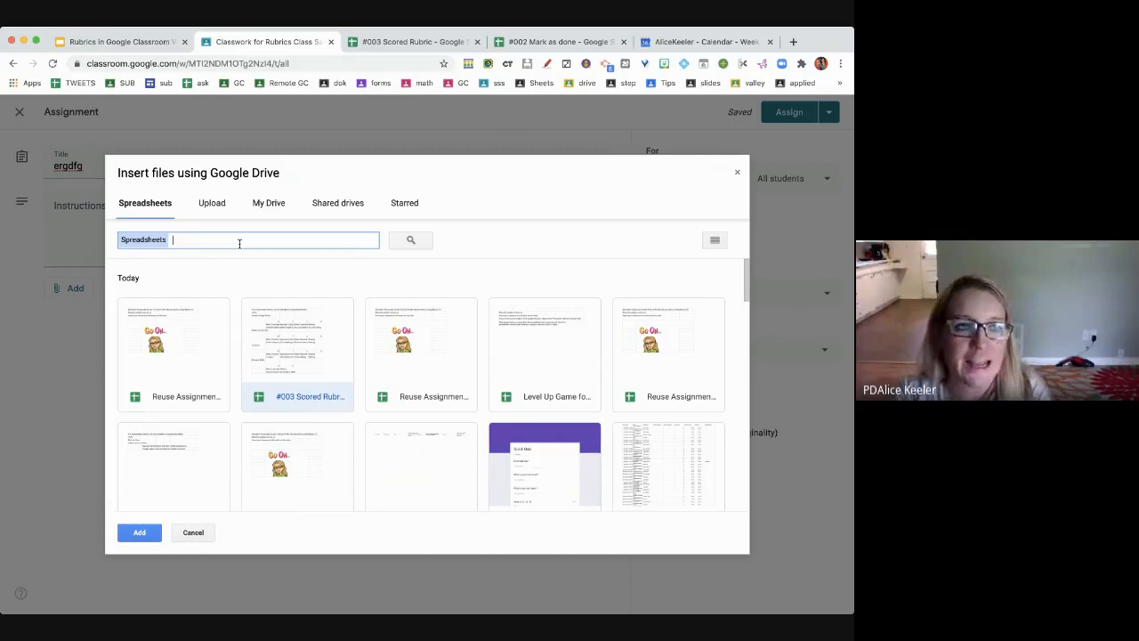
{"action": "type", "text": "r"}
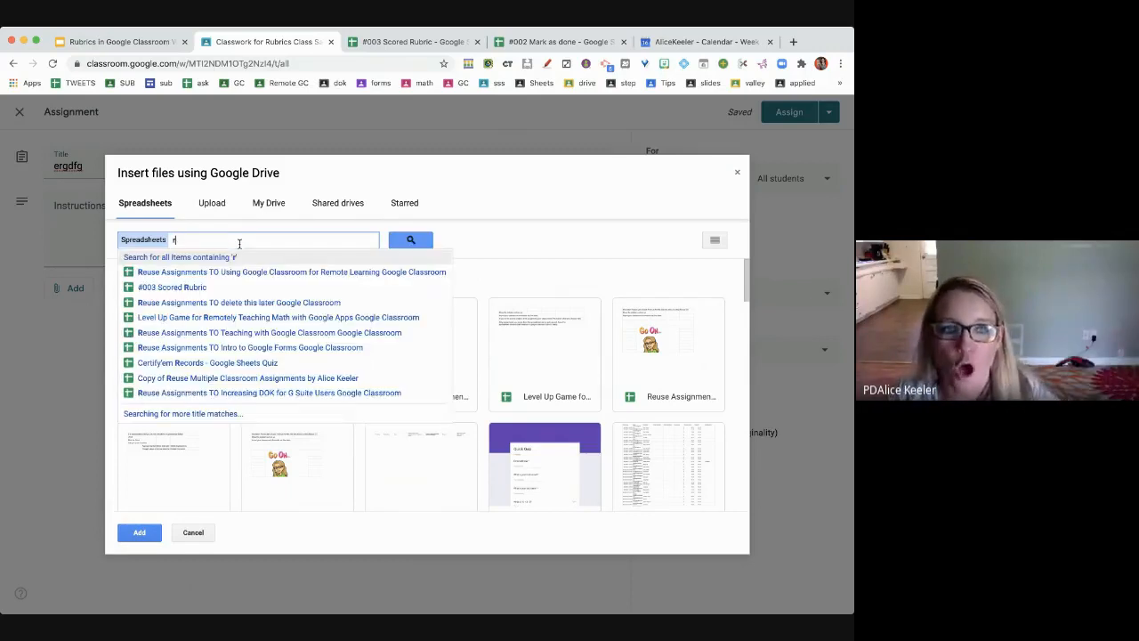
{"action": "type", "text": "ubric"}
{"action": "key", "text": "Return"}
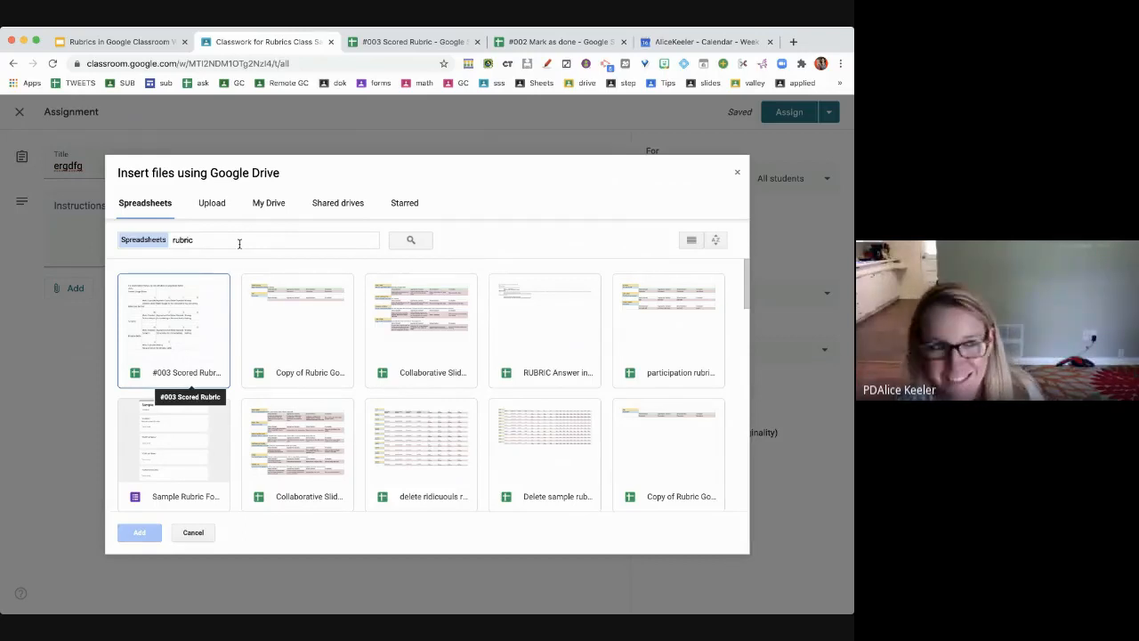
{"action": "left_click", "coordinate": [142, 356]}
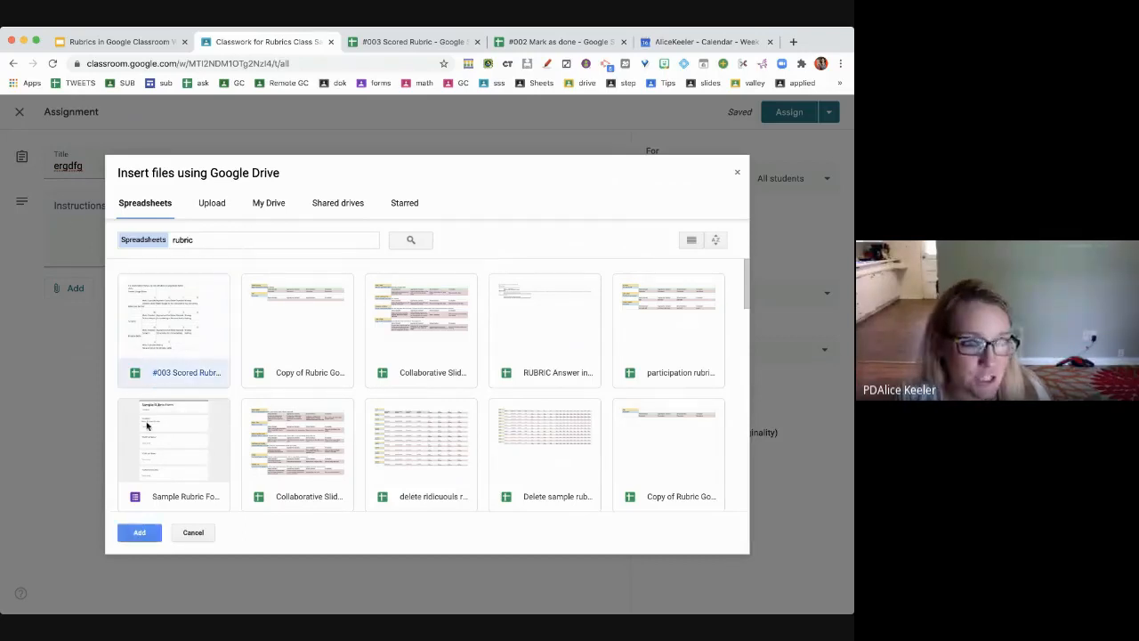
- Import the #003 Scored Rubric sheet, review its 46-point criteria, and save the rubric
{"action": "left_click", "coordinate": [138, 534]}
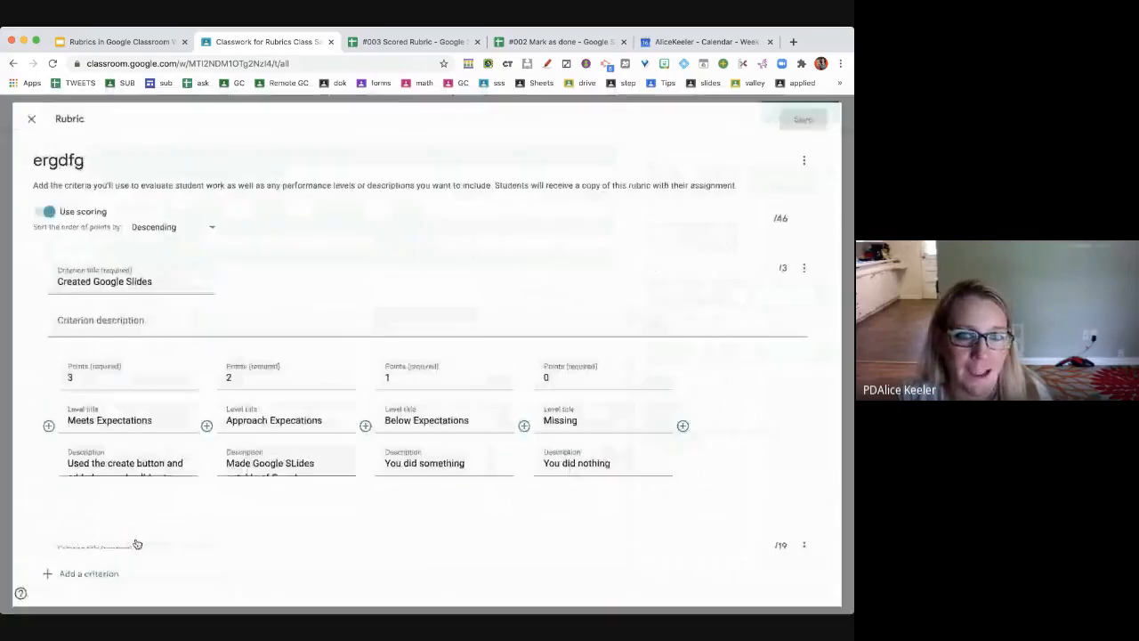
{"action": "scroll", "coordinate": [649, 304], "scroll_direction": "down", "scroll_amount": 10}
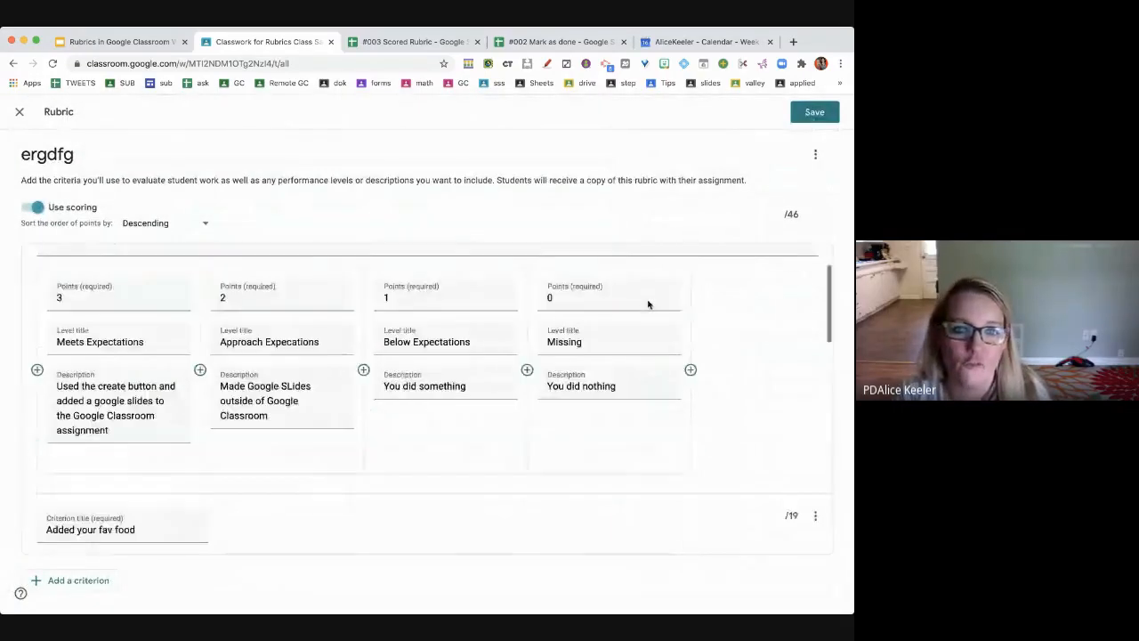
{"action": "scroll", "coordinate": [648, 305], "scroll_direction": "up", "scroll_amount": 10}
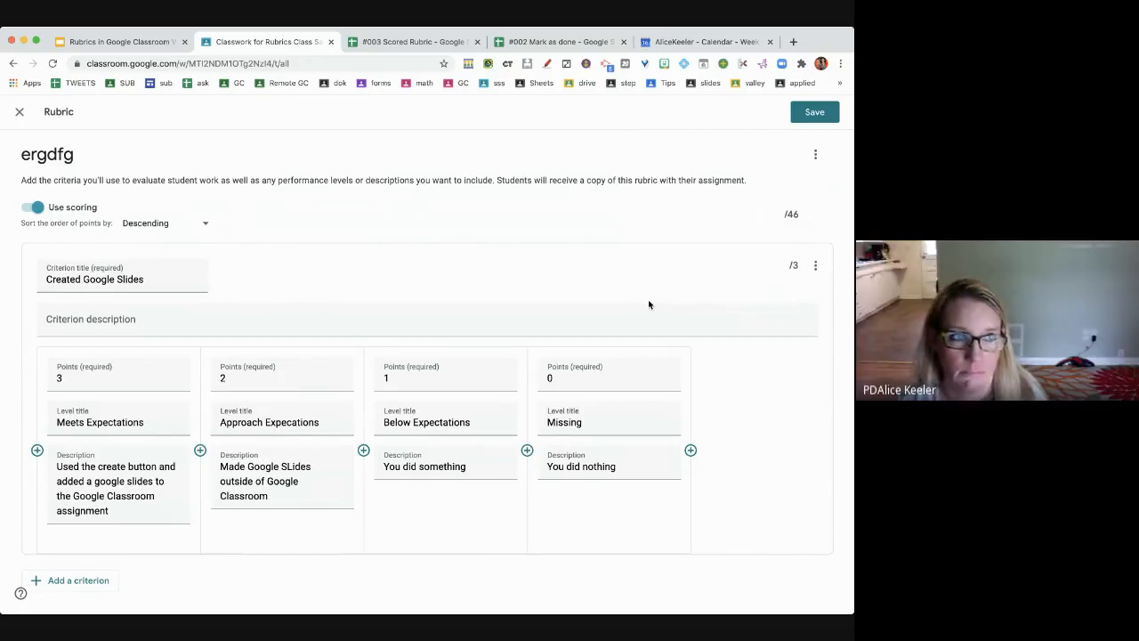
{"action": "left_click", "coordinate": [814, 111]}
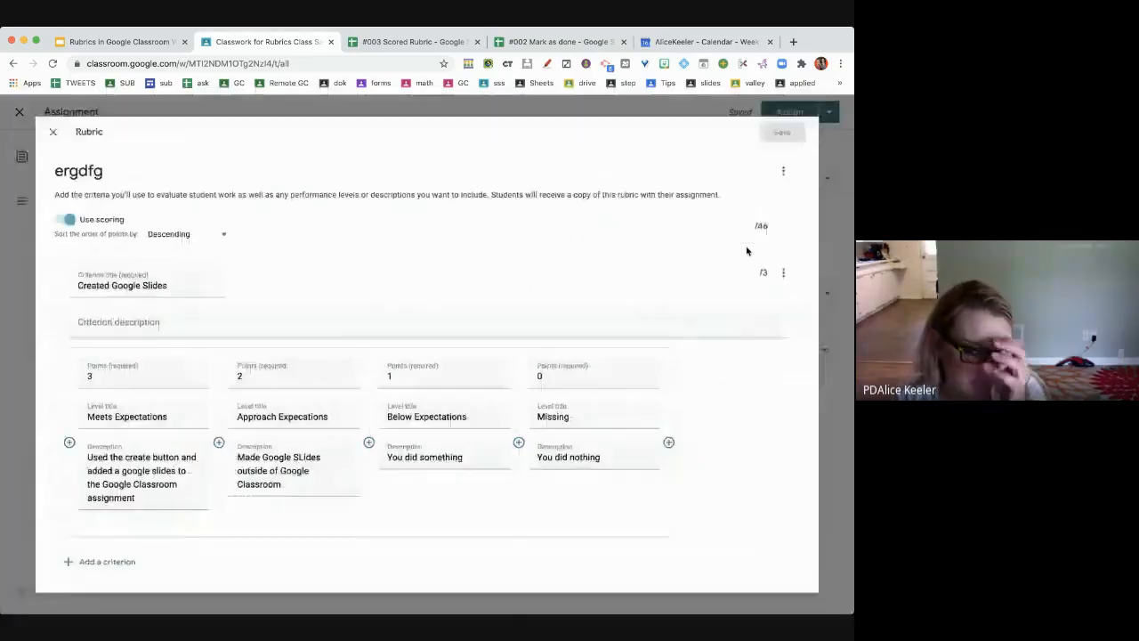
- Post the ergdfg assignment with its 4-criteria, 46-point rubric to the class
{"action": "left_click", "coordinate": [806, 112]}
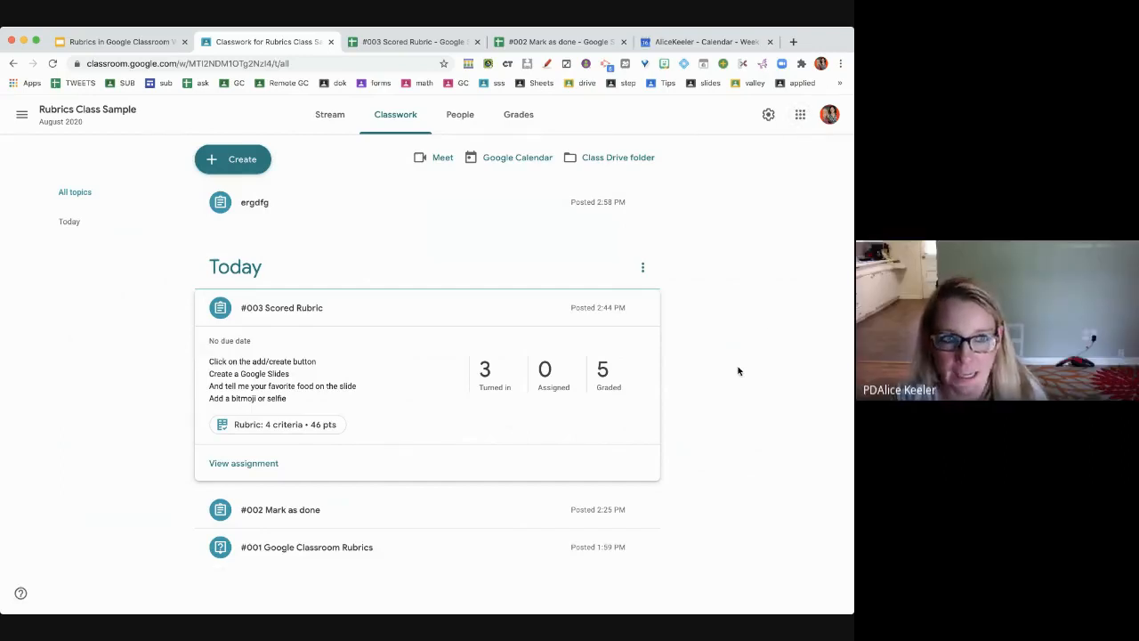
- In the webinar deck, go to slide 3 and select the alicekeeler.com/gcrubric link
{"action": "left_click", "coordinate": [129, 41]}
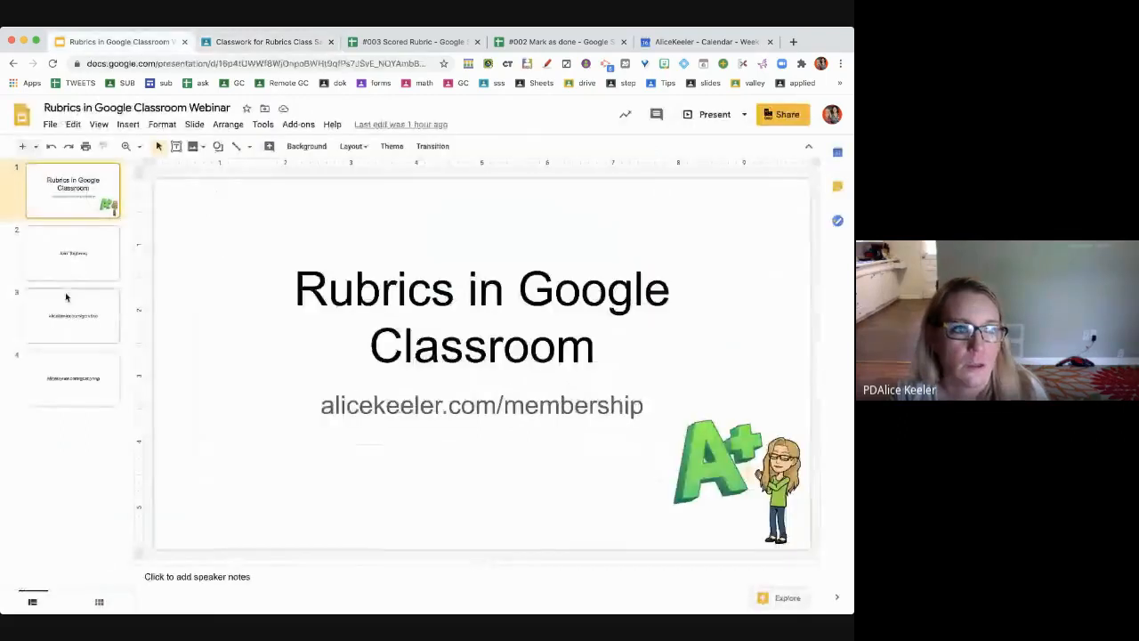
{"action": "left_click", "coordinate": [94, 328]}
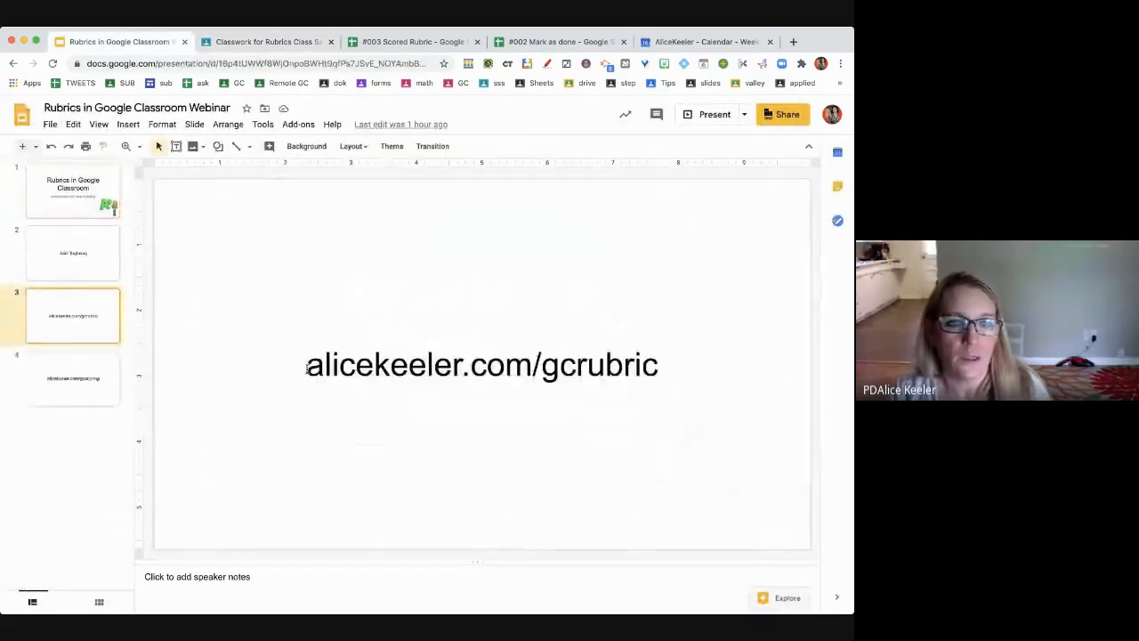
{"action": "mouse_move", "coordinate": [661, 370]}
{"action": "left_mouse_down"}
{"action": "mouse_move", "coordinate": [348, 354]}
{"action": "mouse_move", "coordinate": [662, 392]}
{"action": "left_mouse_up"}
{"action": "key", "text": "super+z"}
{"action": "triple_click", "coordinate": [637, 372]}
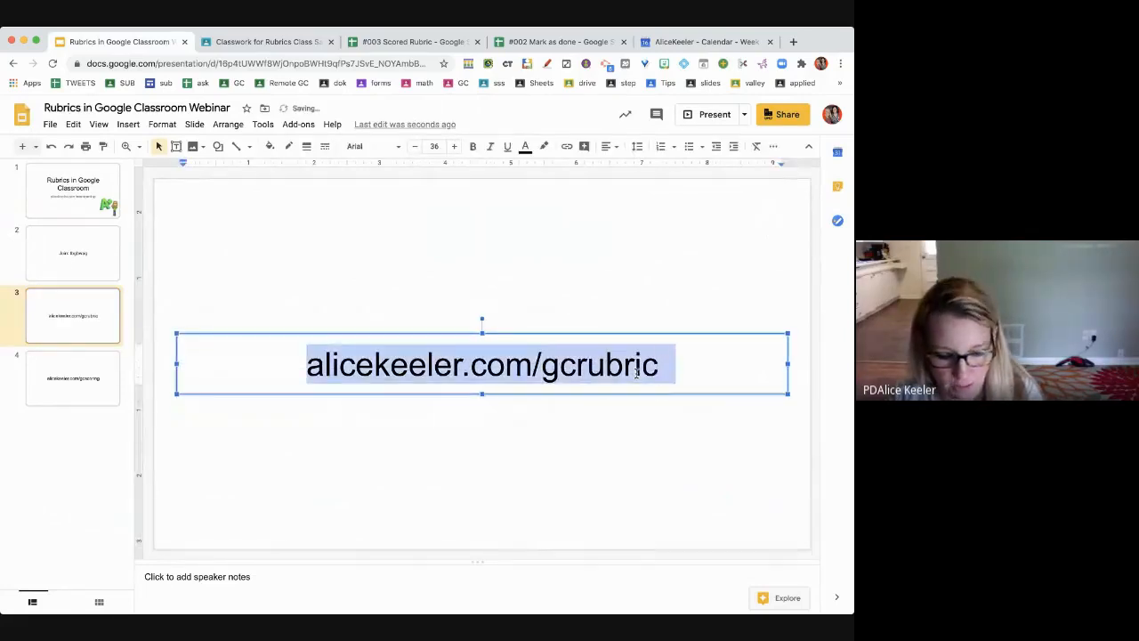
{"action": "key", "text": "super+Tab"}
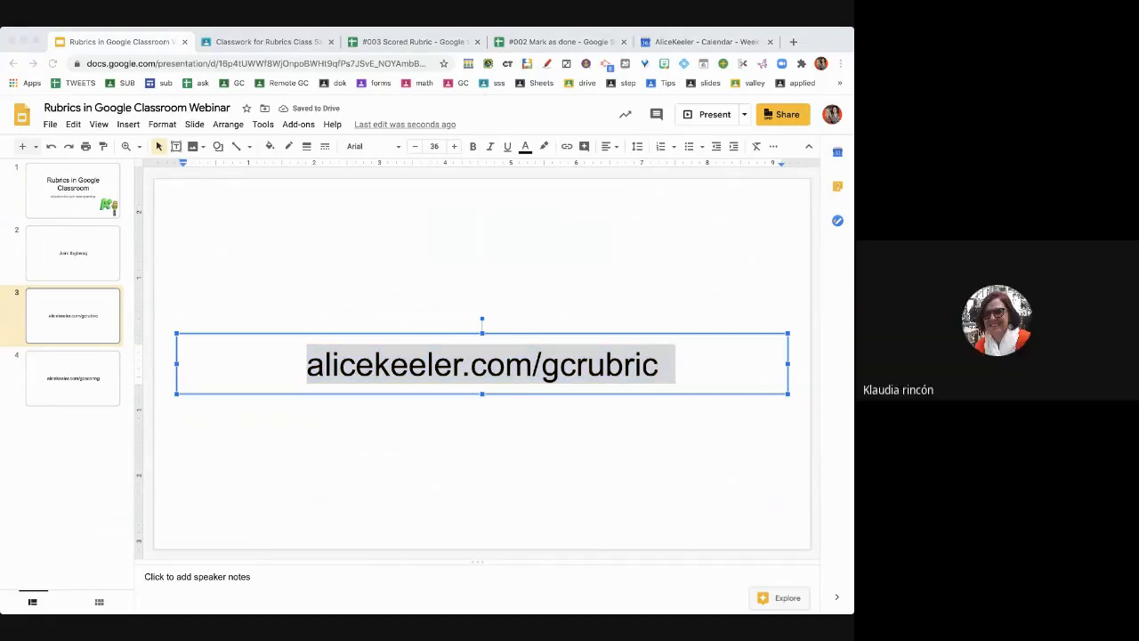
{"action": "key", "text": "super+Tab"}
- Check slide 4's gcscoring link, then return to slide 3
{"action": "left_click", "coordinate": [86, 380]}
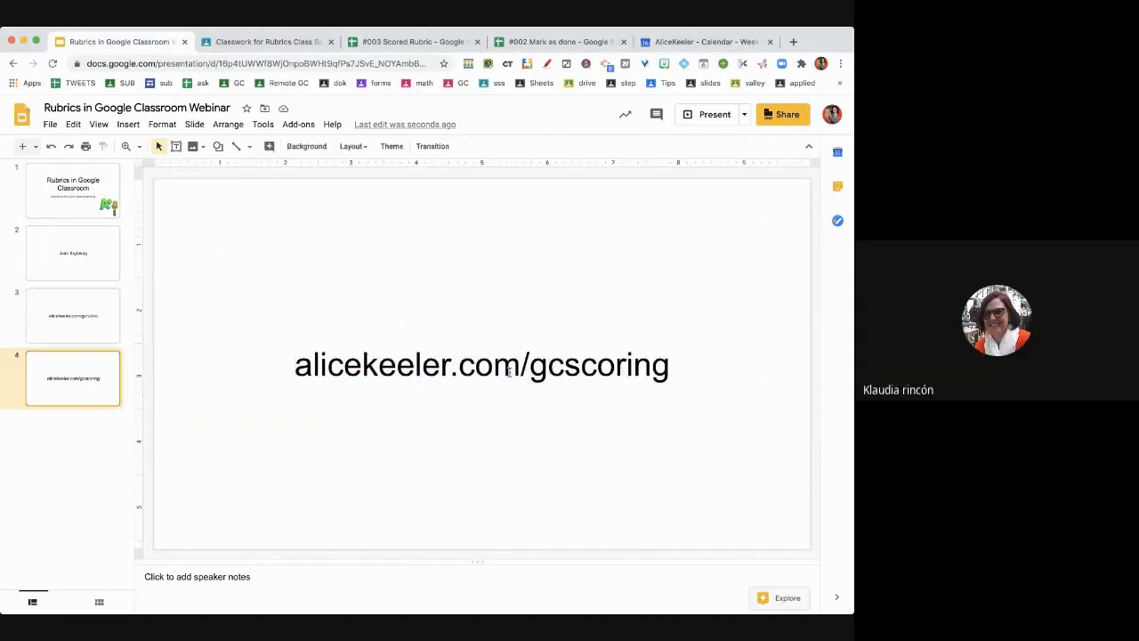
{"action": "triple_click", "coordinate": [509, 372]}
{"action": "key", "text": "super+Tab"}
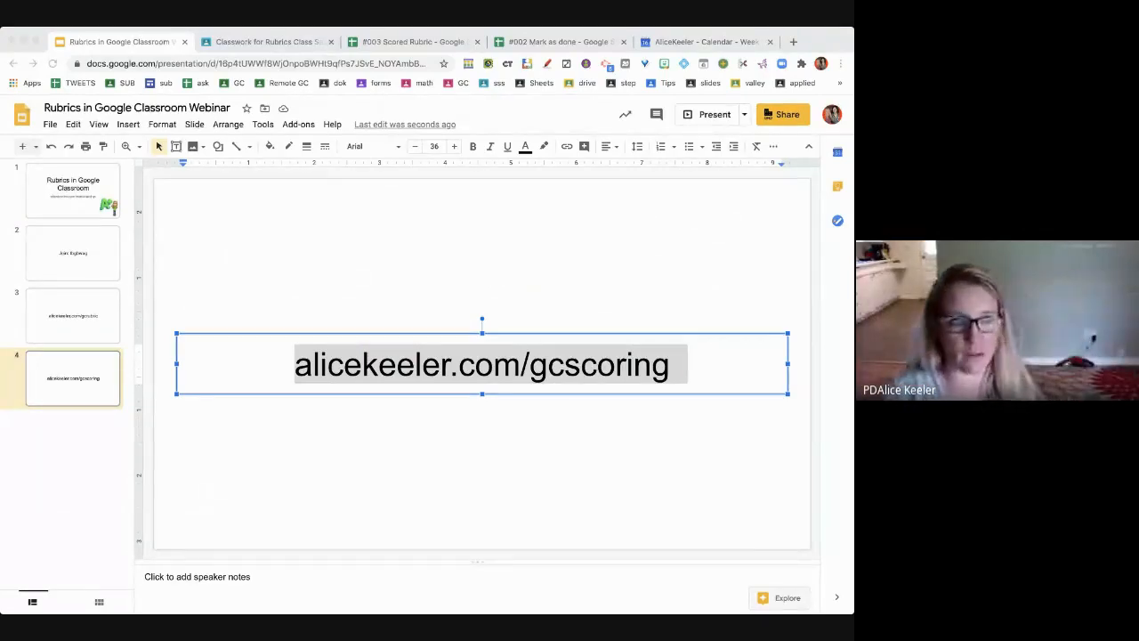
{"action": "left_click", "coordinate": [96, 324]}
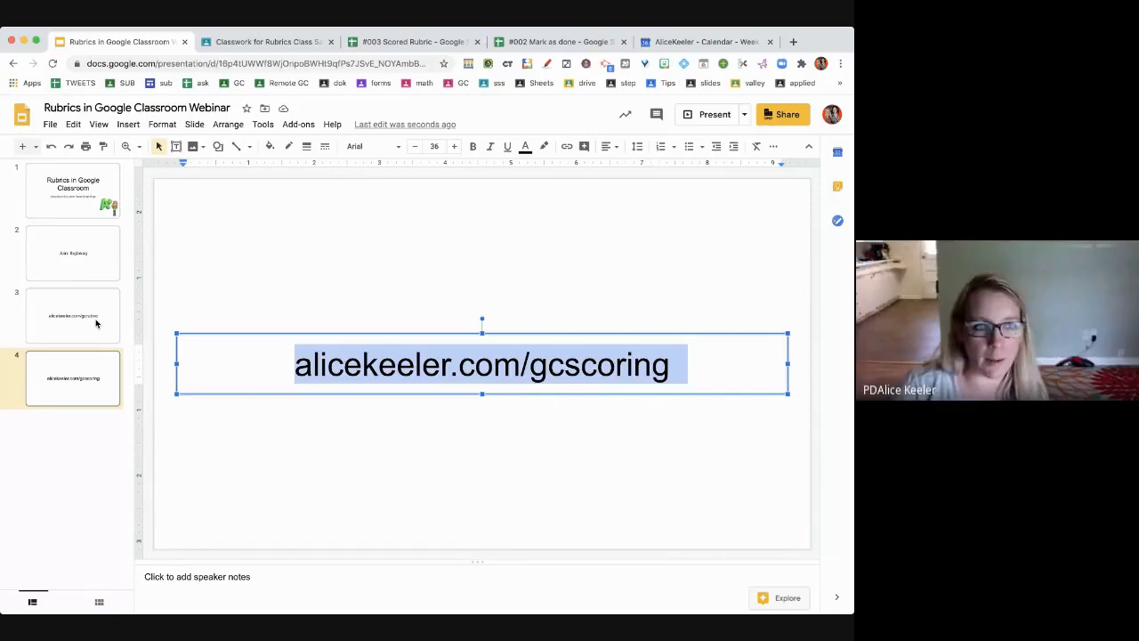
{"action": "left_click", "coordinate": [96, 324]}
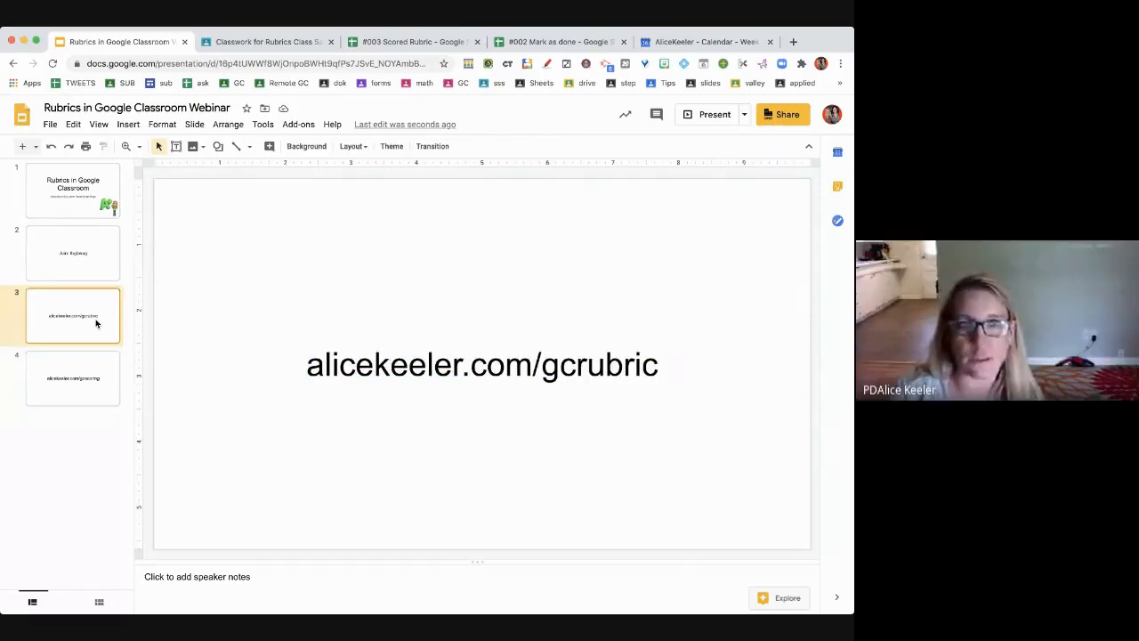
- Copy the alicekeeler.com/gcrubric link and open it in a new browser tab
{"action": "left_click", "coordinate": [636, 363]}
{"action": "left_click_drag", "start_coordinate": [659, 365], "coordinate": [311, 372]}
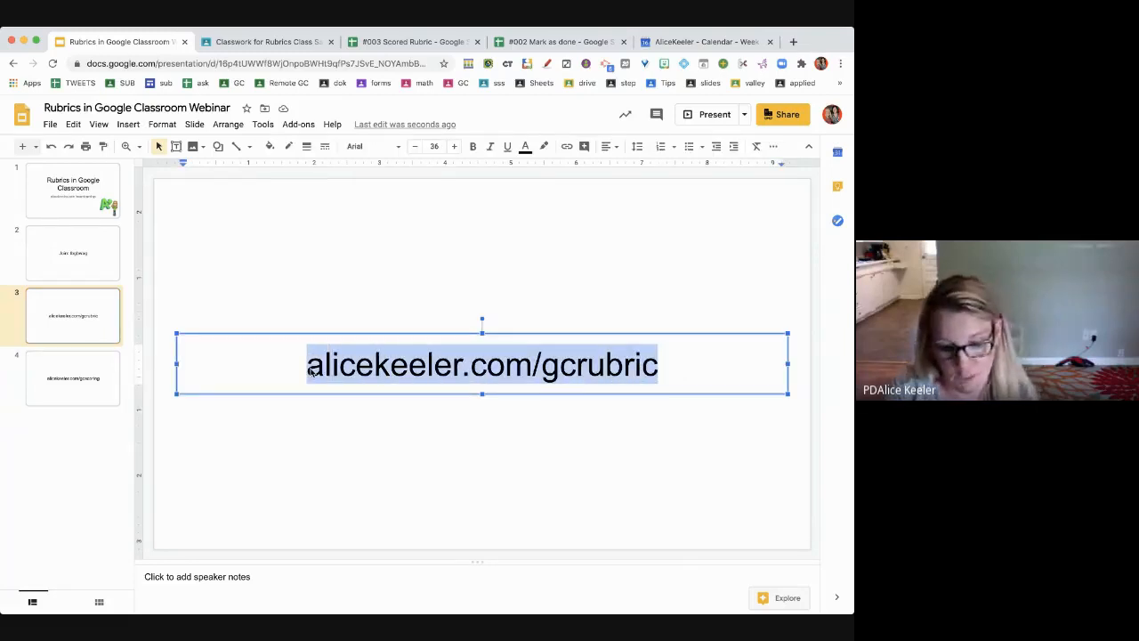
{"action": "key", "text": "ctrl+c"}
{"action": "key", "text": "ctrl+t"}
{"action": "key", "text": "ctrl+v"}
{"action": "key", "text": "Return"}
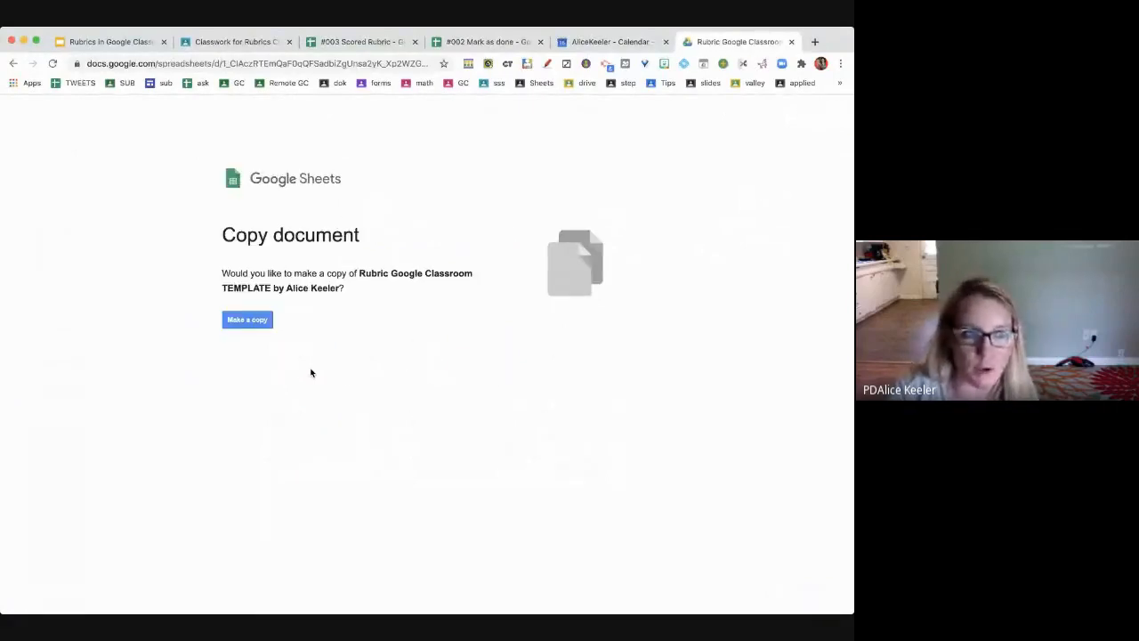
- Make a copy of the rubric template and rename it 'Delete sample rubric'
{"action": "left_click", "coordinate": [259, 322]}
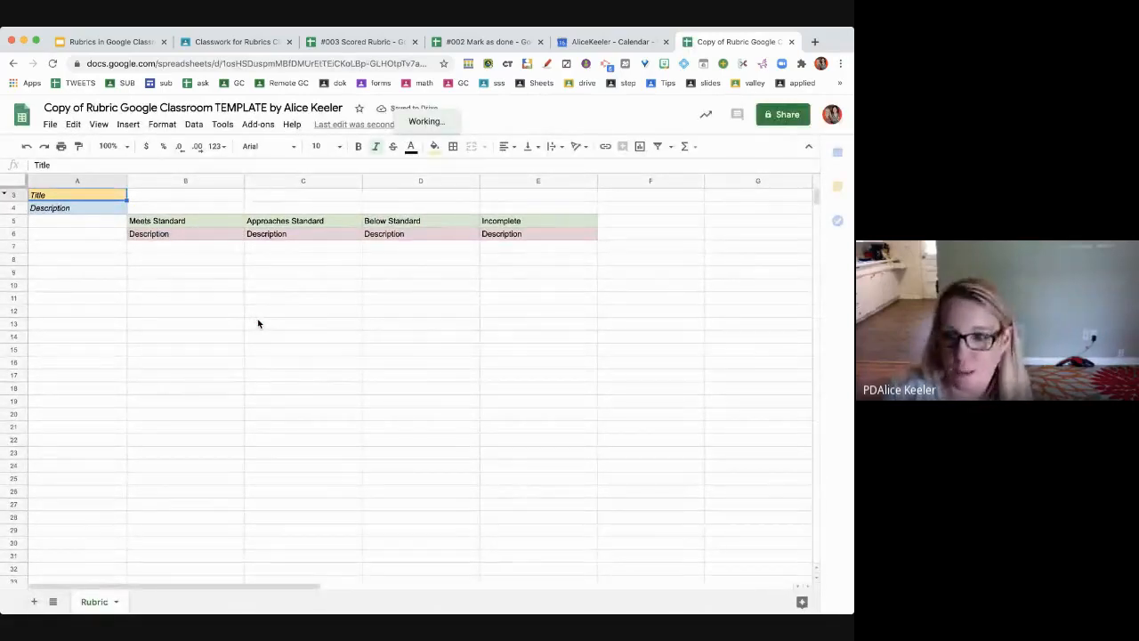
{"action": "left_click", "coordinate": [84, 107]}
{"action": "key", "text": "super+a"}
{"action": "type", "text": "Delete"}
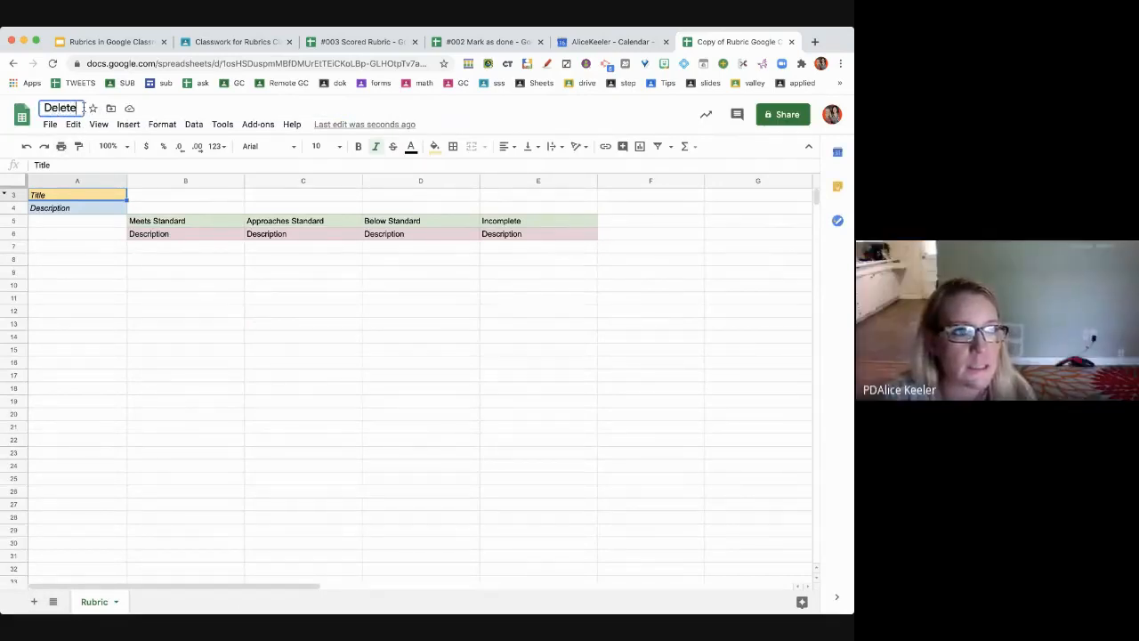
{"action": "type", "text": " sample rubric"}
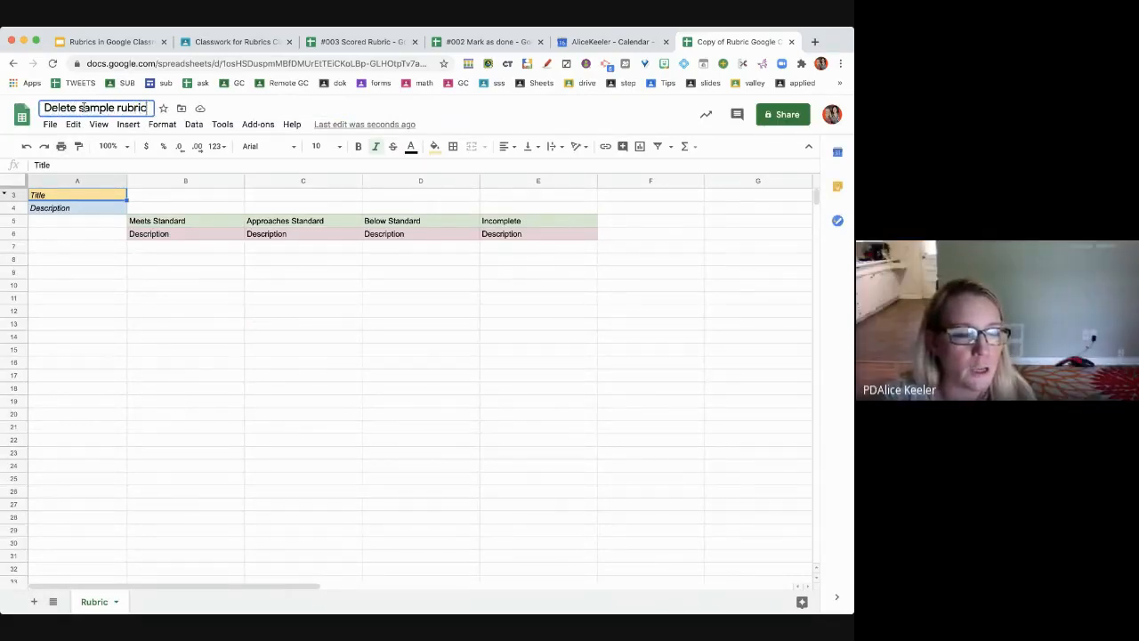
{"action": "left_click", "coordinate": [160, 361]}
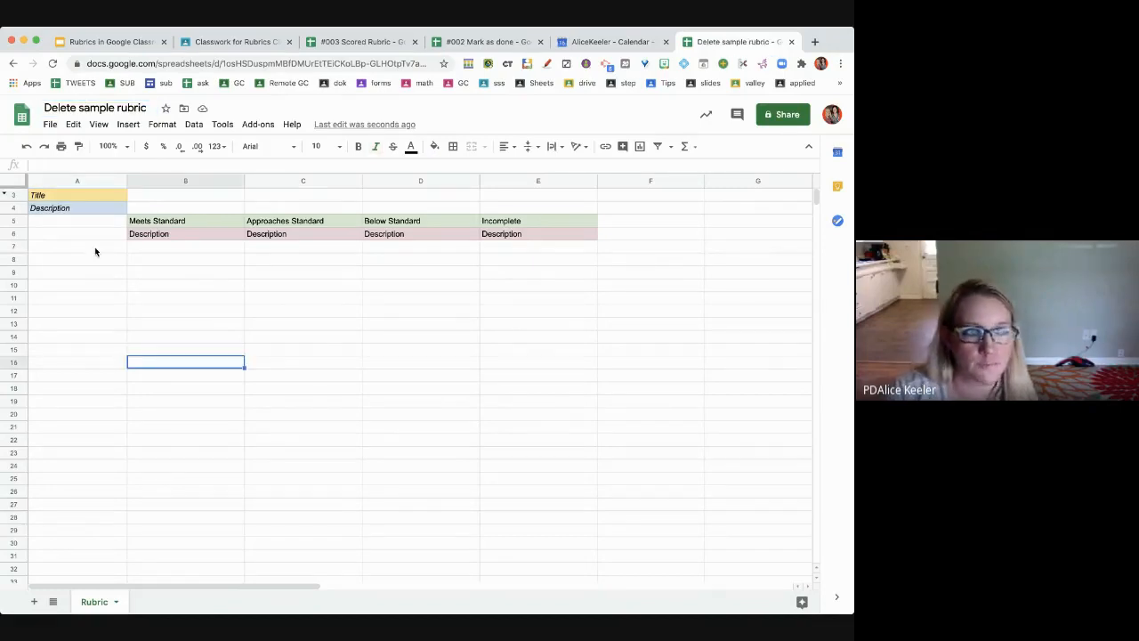
- Name the first criterion 'Uses Glitter' with description 'Has Glitter'
{"action": "left_click", "coordinate": [50, 201]}
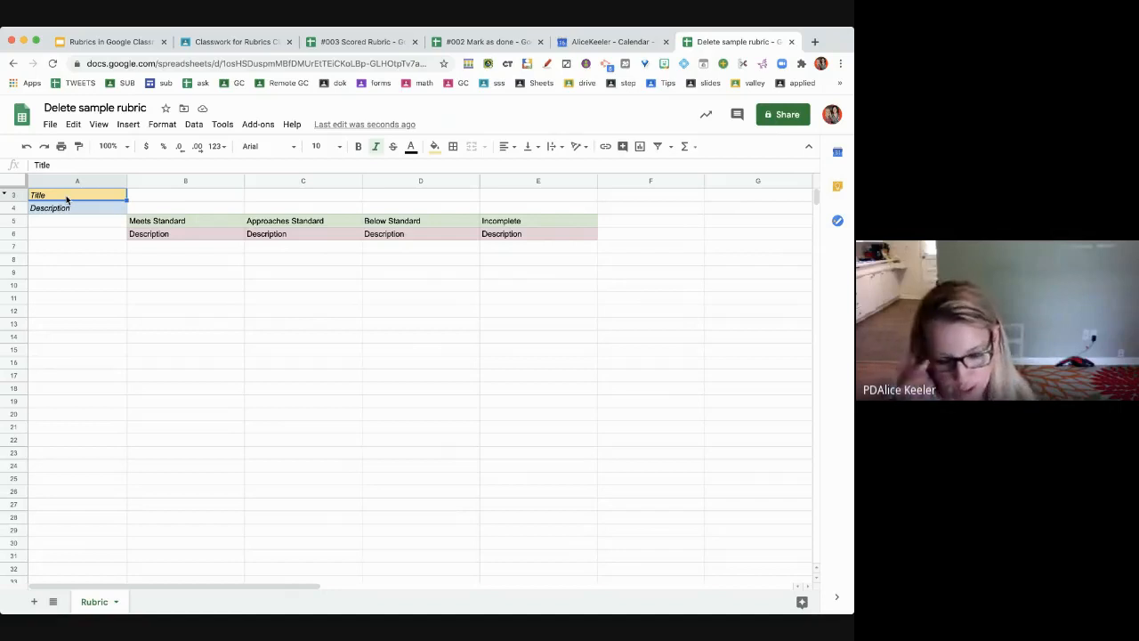
{"action": "type", "text": "Uses Glitter"}
{"action": "left_click", "coordinate": [71, 210]}
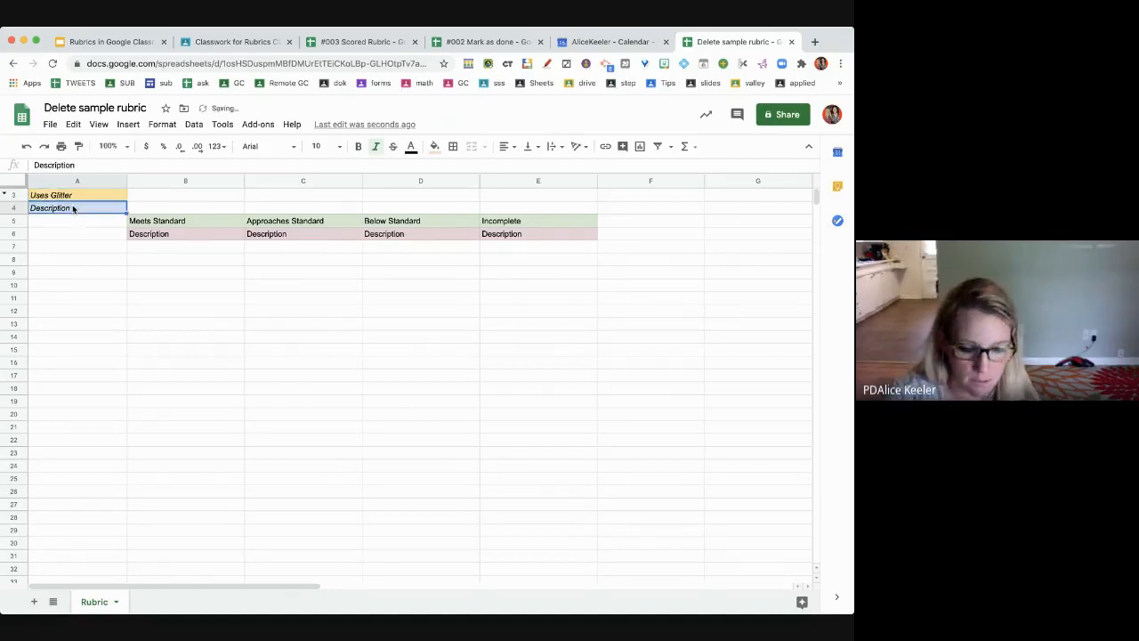
{"action": "type", "text": "Has Glitter"}
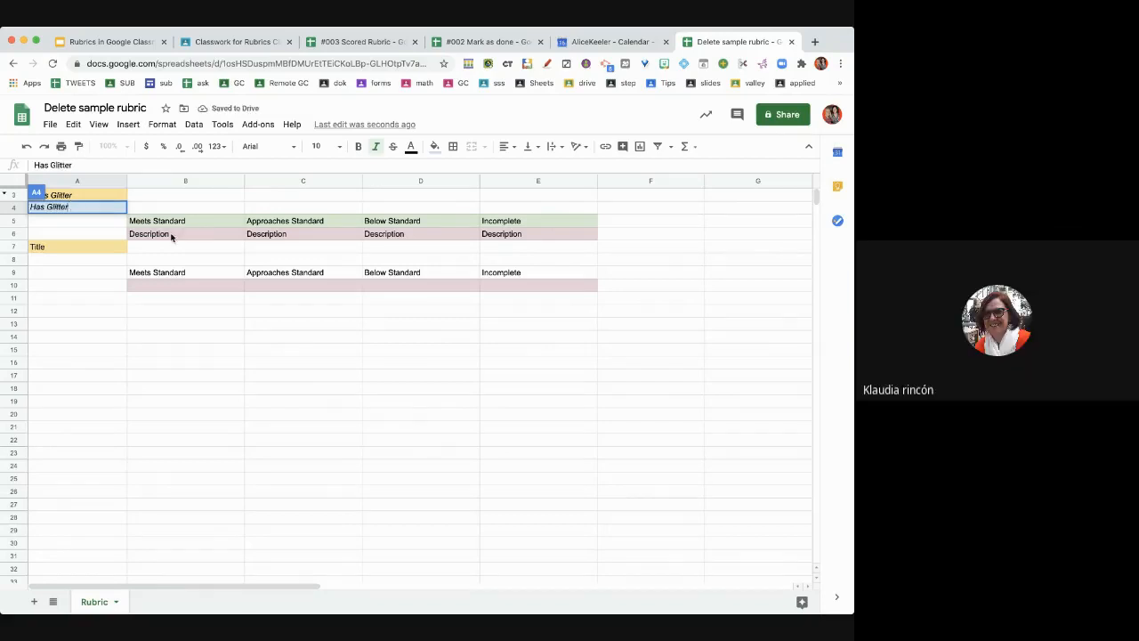
- Rename the last level to 'Missing' and compare it with the formula cells in column E
{"action": "left_click_drag", "start_coordinate": [184, 218], "coordinate": [503, 224]}
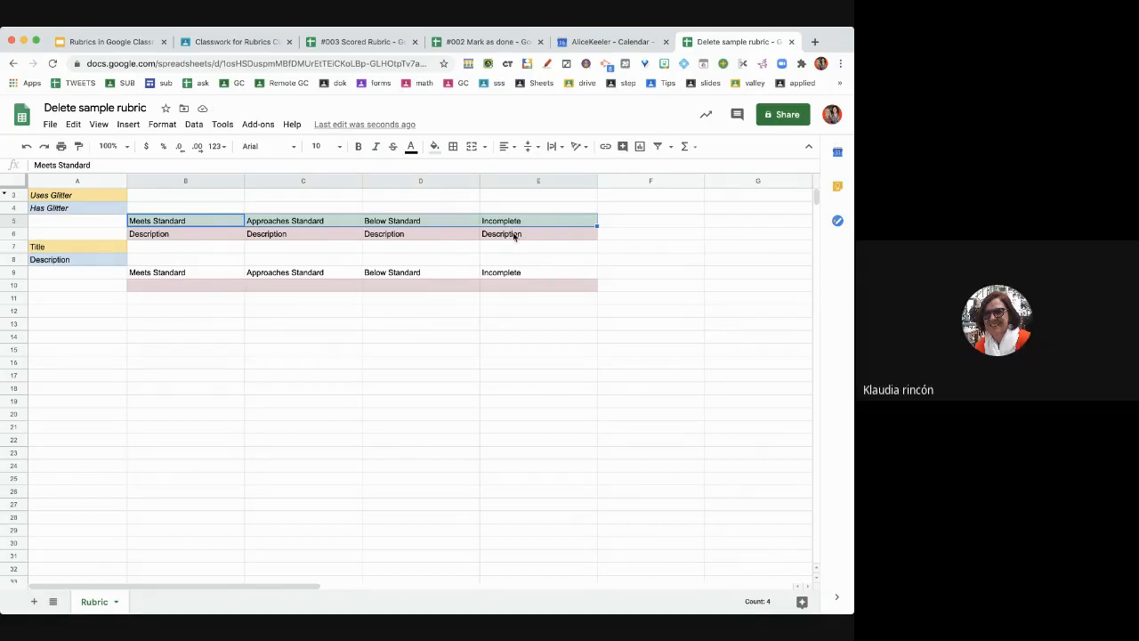
{"action": "left_click", "coordinate": [515, 222]}
{"action": "type", "text": "Missing"}
{"action": "key", "text": "Return"}
{"action": "left_click", "coordinate": [498, 271]}
{"action": "type", "text": "Missing"}
{"action": "left_click", "coordinate": [506, 224]}
{"action": "left_click", "coordinate": [506, 275]}
{"action": "left_click", "coordinate": [504, 222]}
{"action": "left_click", "coordinate": [500, 273]}
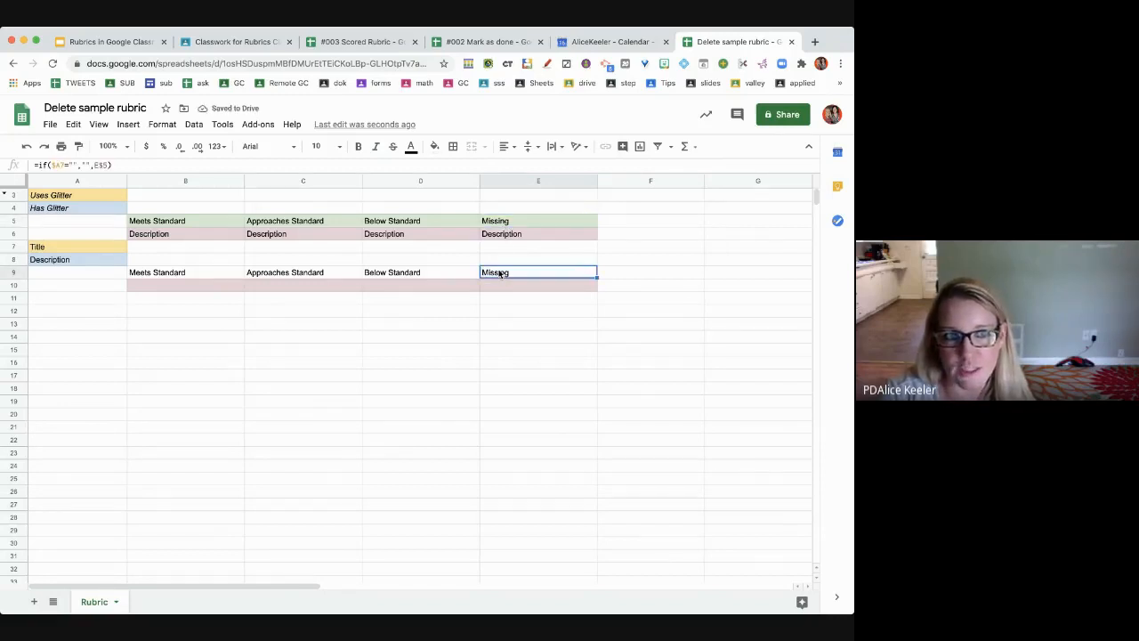
{"action": "left_click", "coordinate": [501, 223]}
{"action": "left_click", "coordinate": [498, 258]}
{"action": "left_click", "coordinate": [500, 273]}
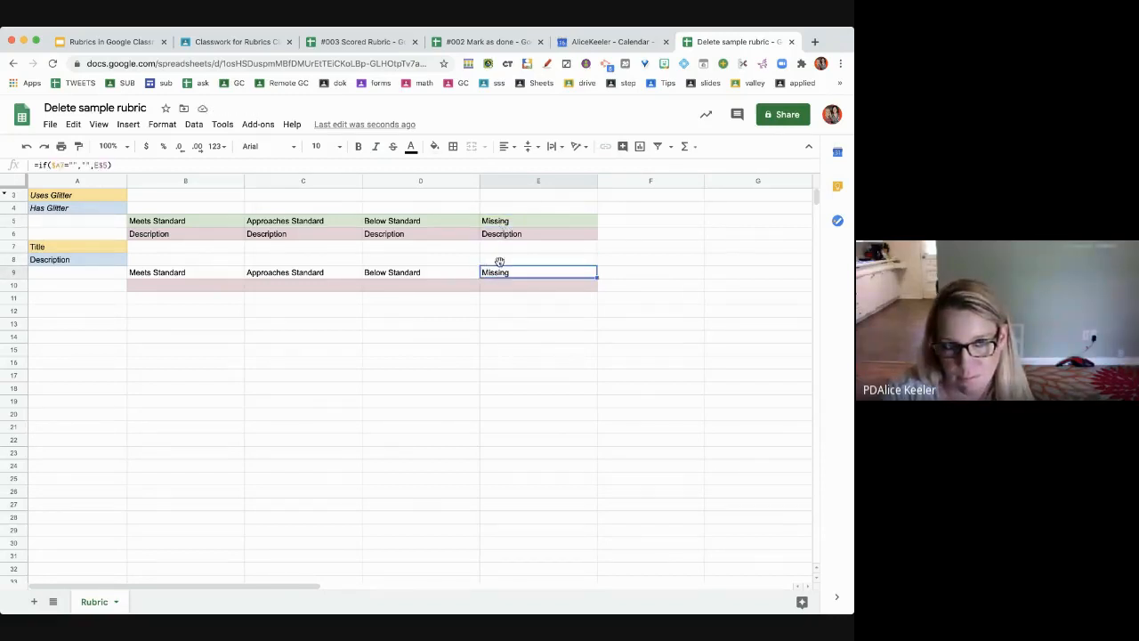
{"action": "left_click", "coordinate": [504, 223]}
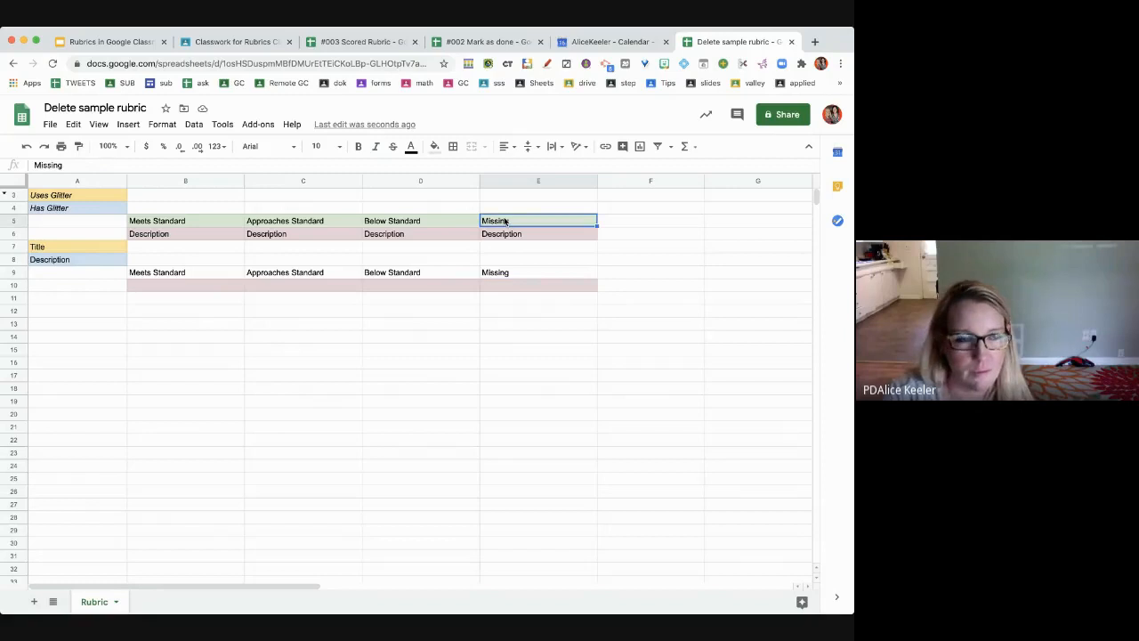
- Add a second criterion 'Critical Thinking' described as 'Do some thinking'
{"action": "left_click", "coordinate": [77, 249]}
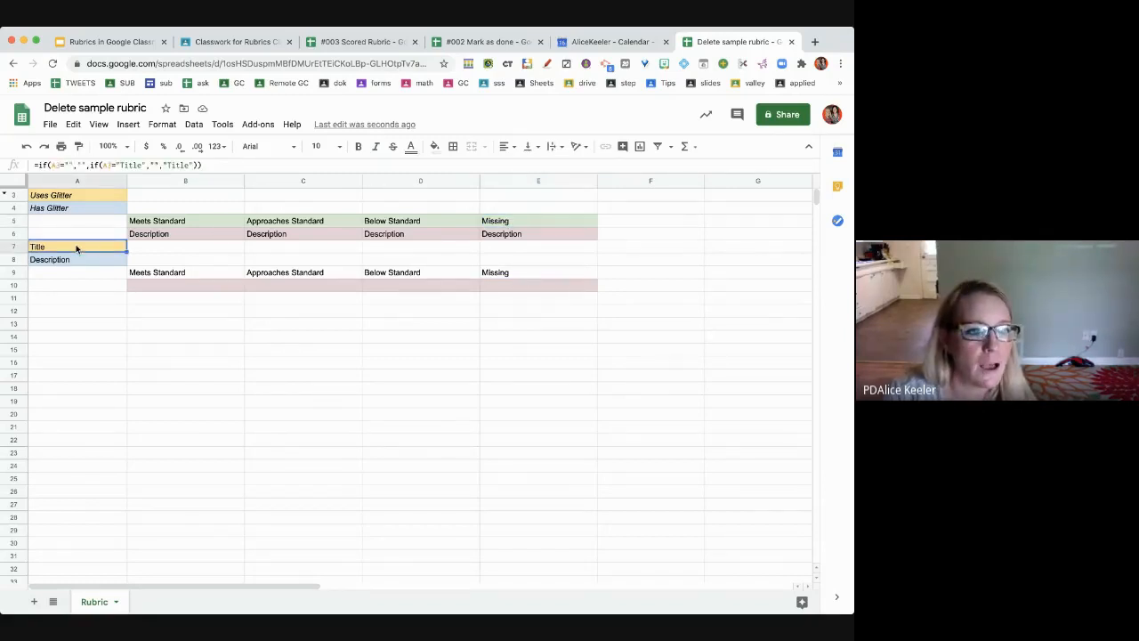
{"action": "type", "text": "Critical Think"}
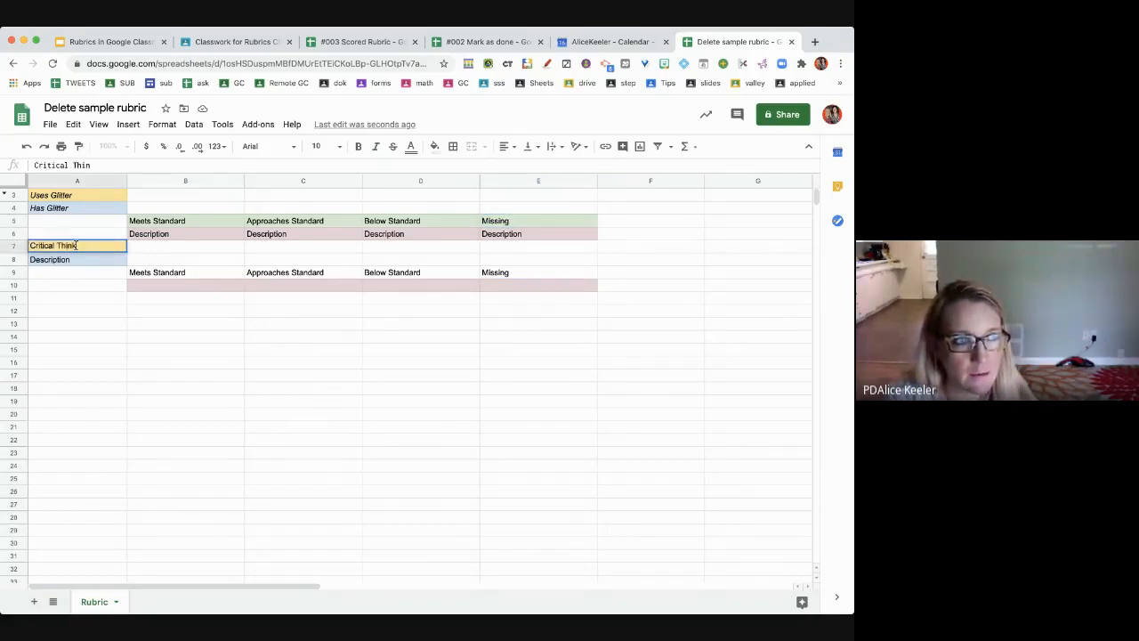
{"action": "type", "text": "ing"}
{"action": "left_click", "coordinate": [47, 259]}
{"action": "type", "text": "D"}
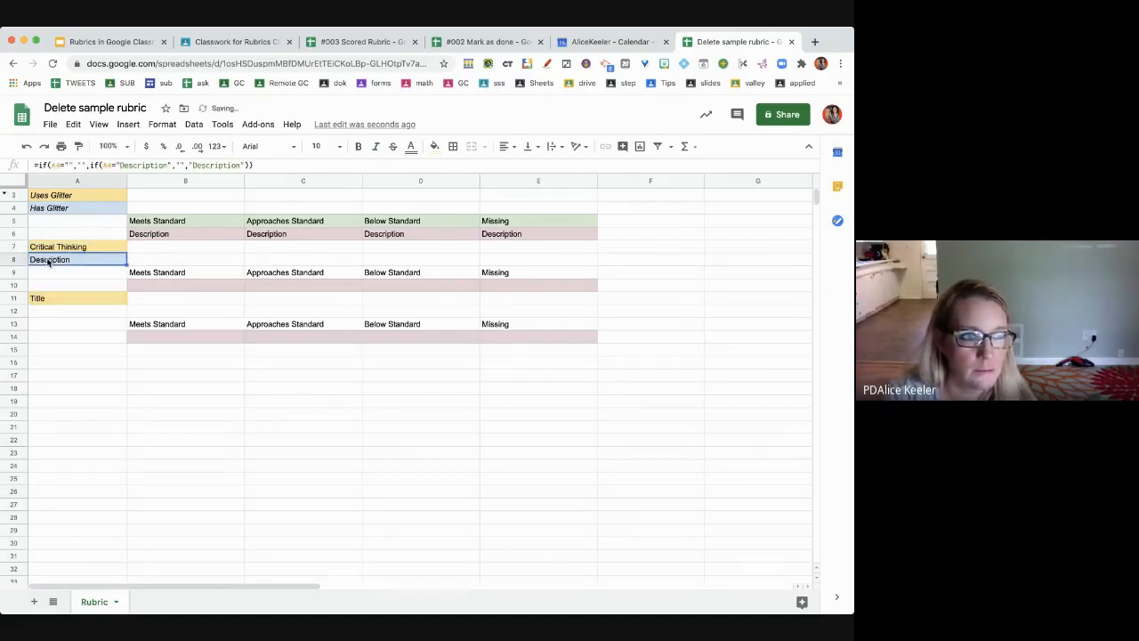
{"action": "type", "text": "o some thinking"}
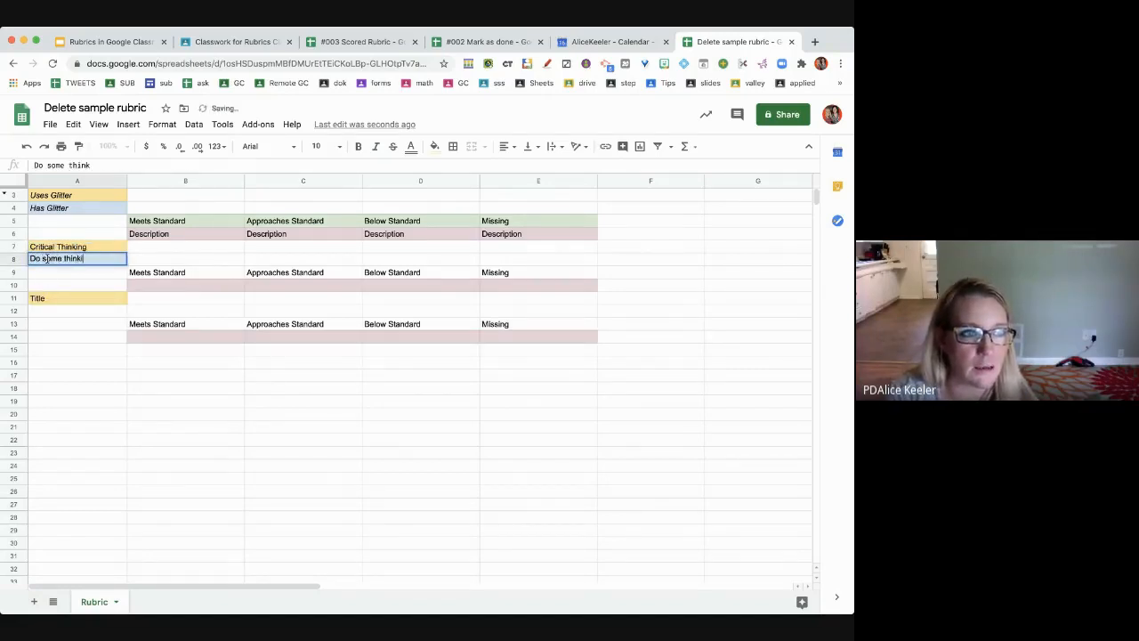
{"action": "left_click", "coordinate": [135, 285]}
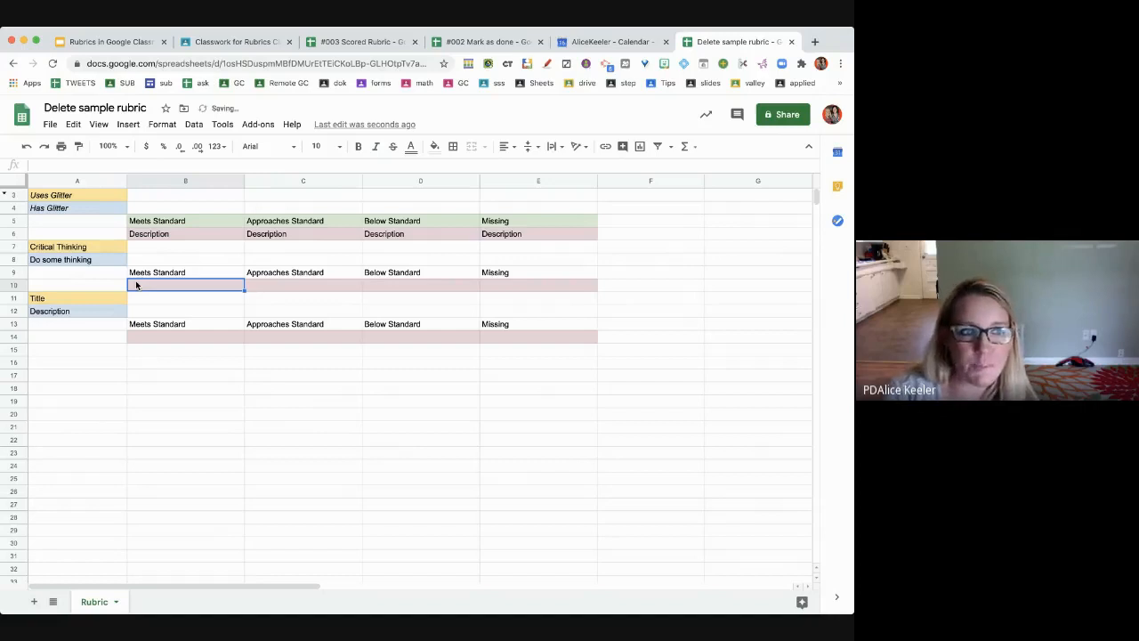
- Fill the thinking levels: Did thinking, Thought about thinking, might have thought, Not a thought in your head
{"action": "type", "text": "Did thinking"}
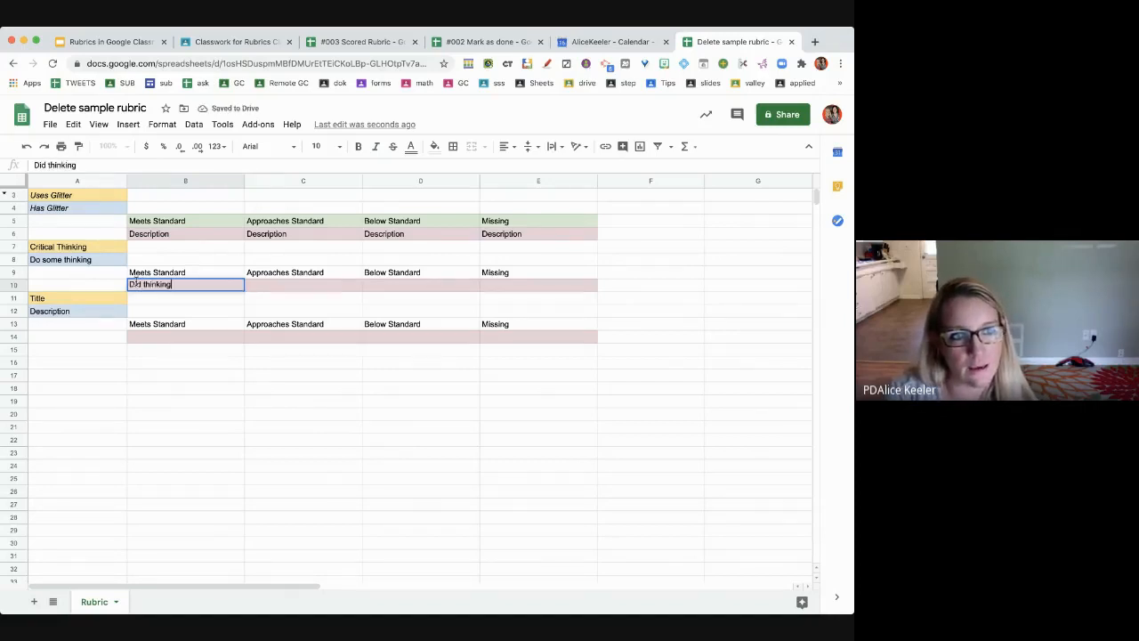
{"action": "key", "text": "Tab"}
{"action": "type", "text": "Thought"}
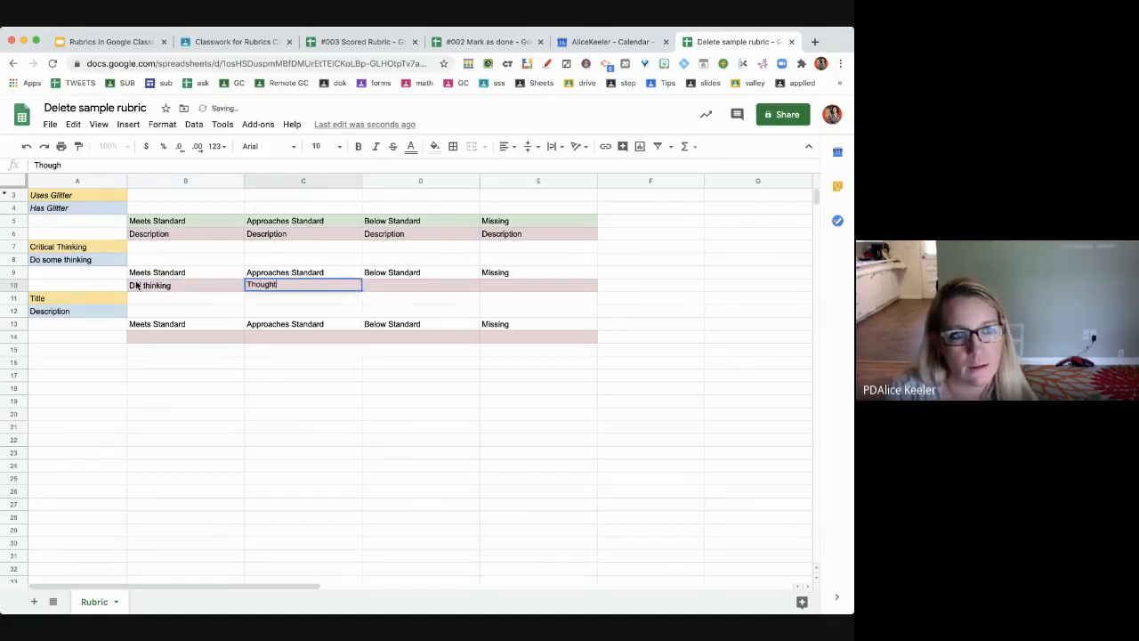
{"action": "type", "text": " about thinking"}
{"action": "key", "text": "Tab"}
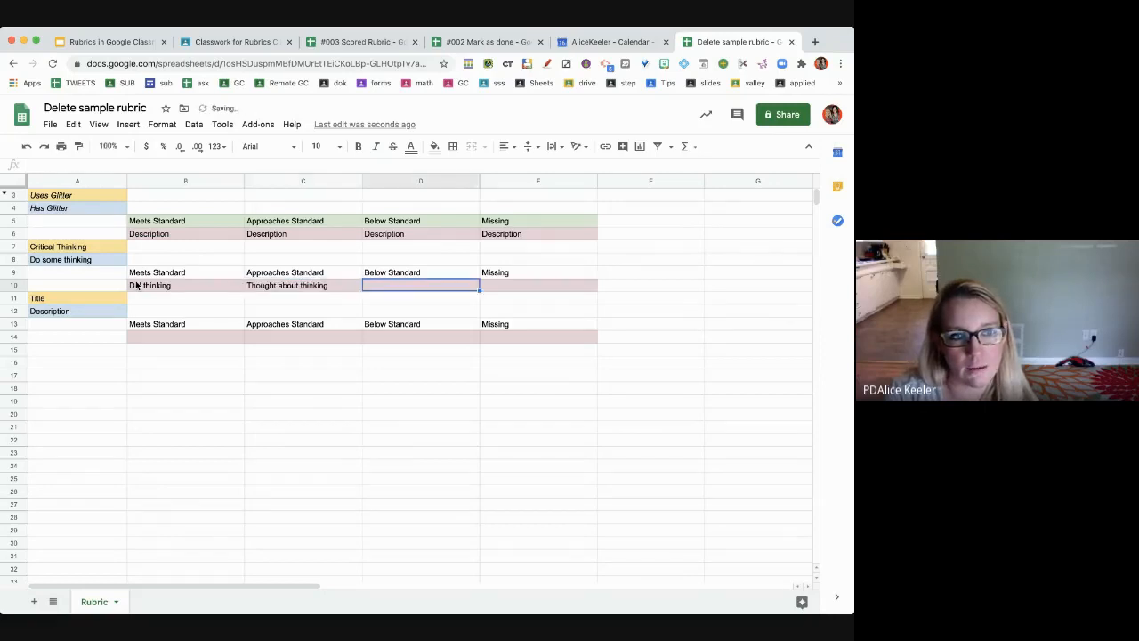
{"action": "type", "text": "might hav"}
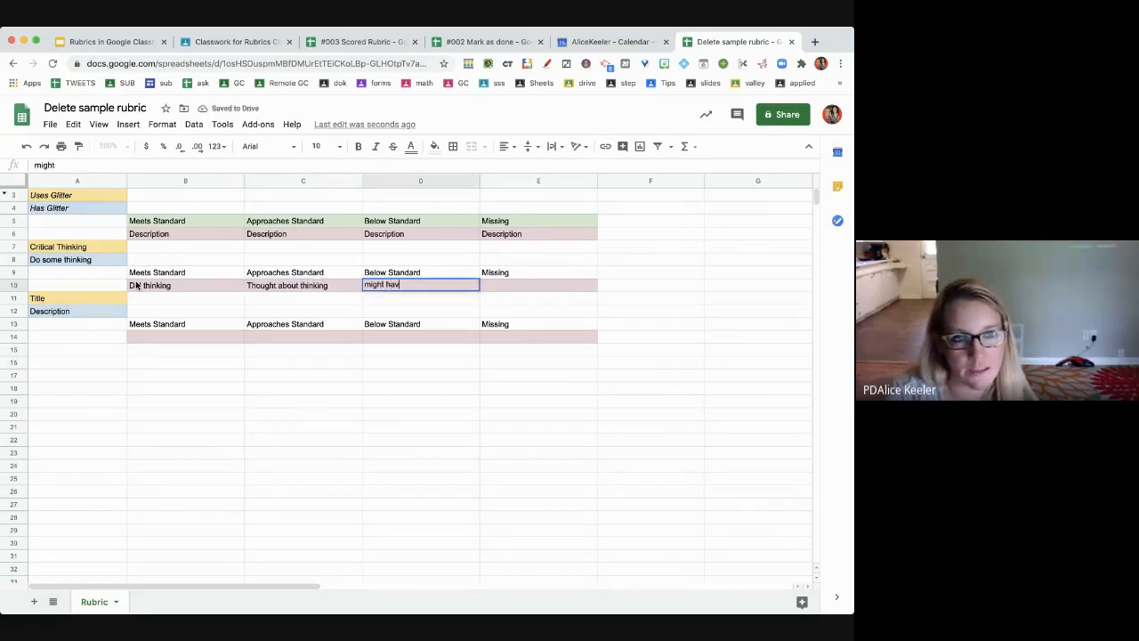
{"action": "type", "text": "e thought"}
{"action": "key", "text": "Tab"}
{"action": "type", "text": "Not"}
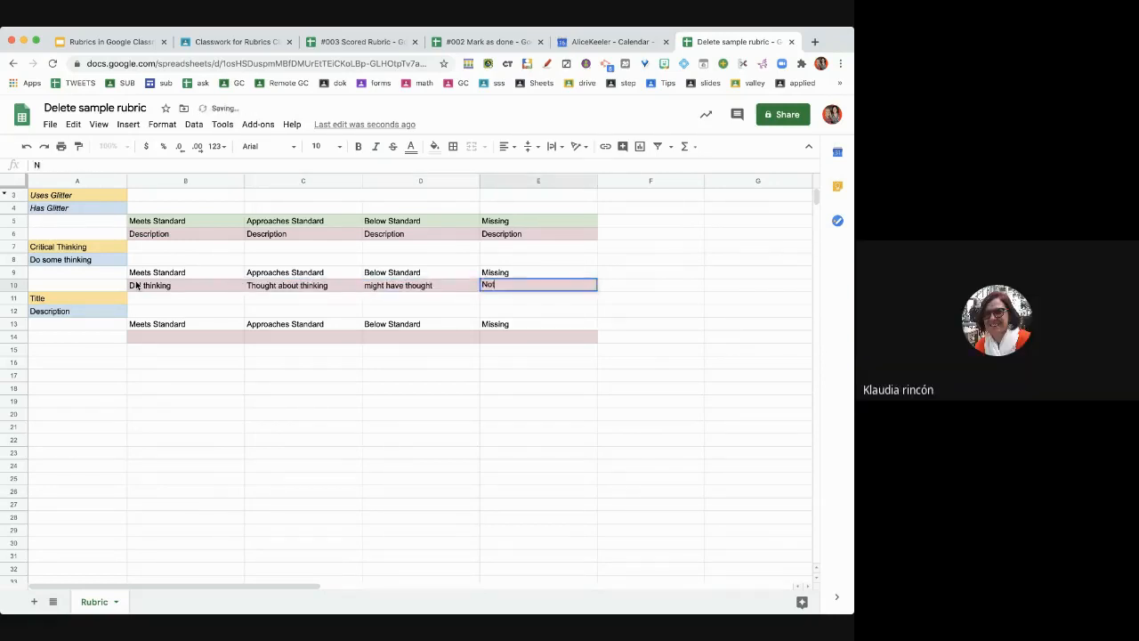
{"action": "type", "text": " a thought in your head"}
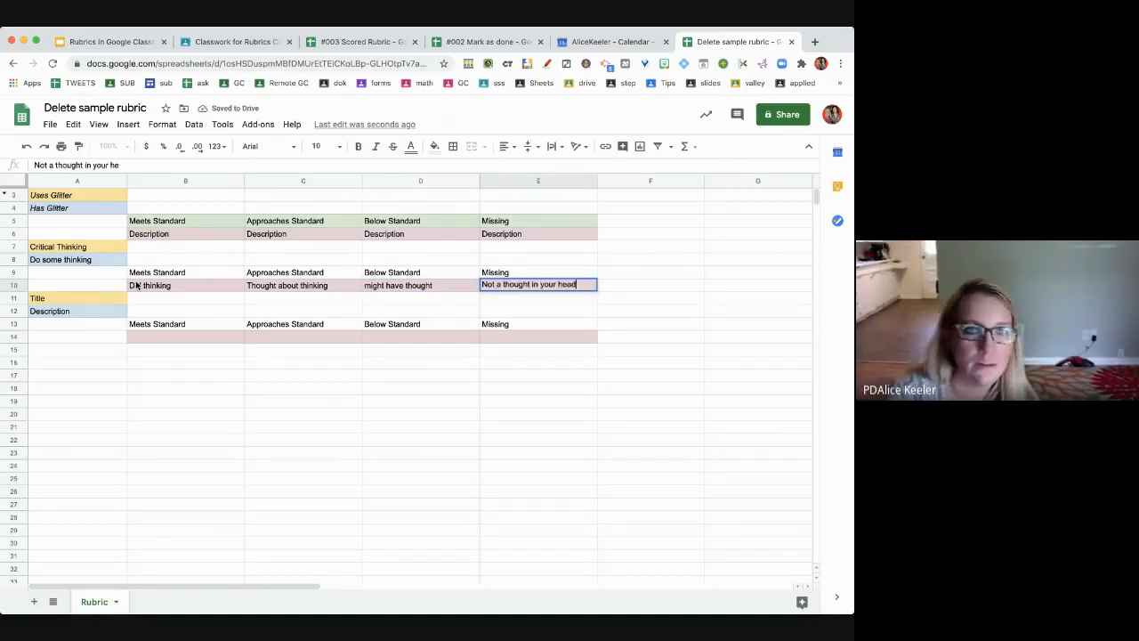
{"action": "key", "text": "Return"}
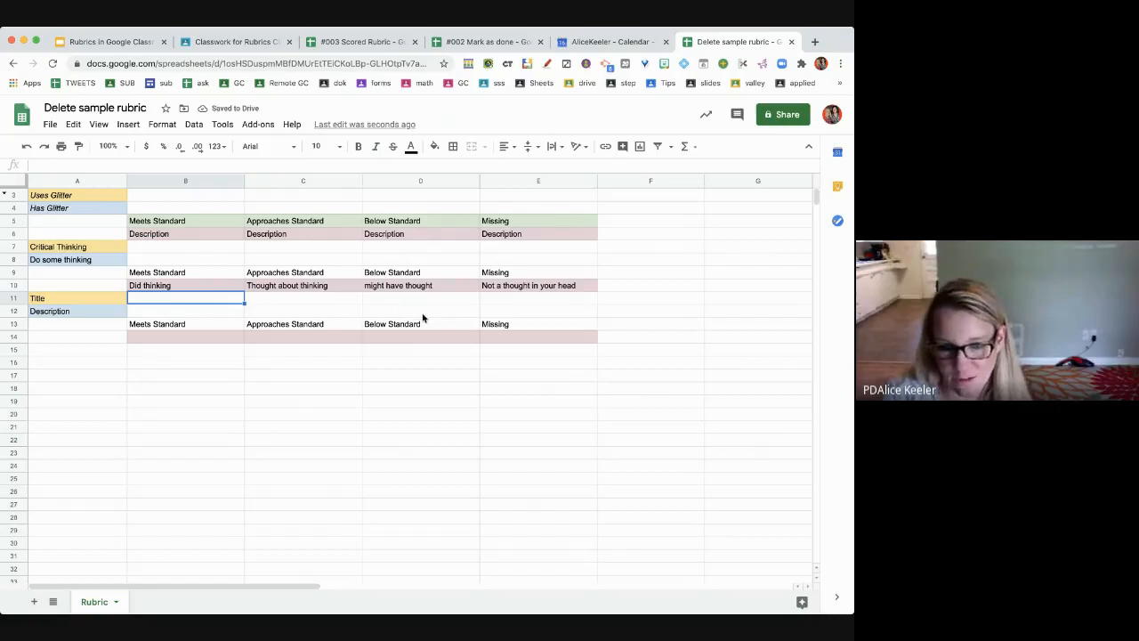
- Fill the glitter levels: Lots of glitter, Some glitter, Tiny bits fo glitter, No glitter
{"action": "left_click", "coordinate": [218, 239]}
{"action": "type", "text": "Lots of glitter"}
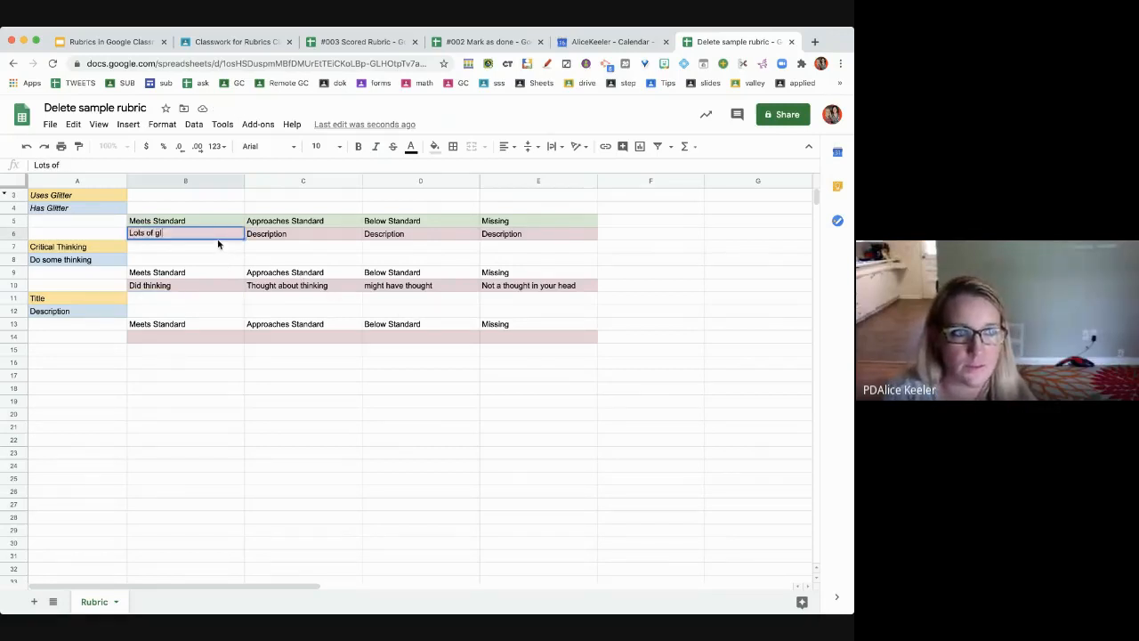
{"action": "key", "text": "Tab"}
{"action": "type", "text": "Som"}
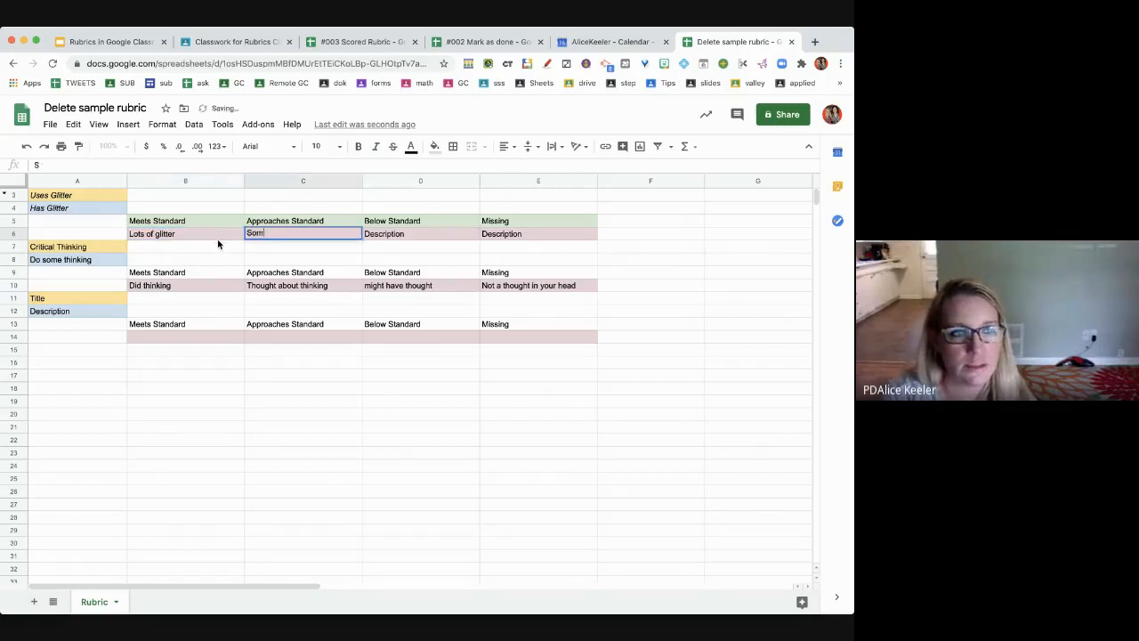
{"action": "type", "text": "e glitter"}
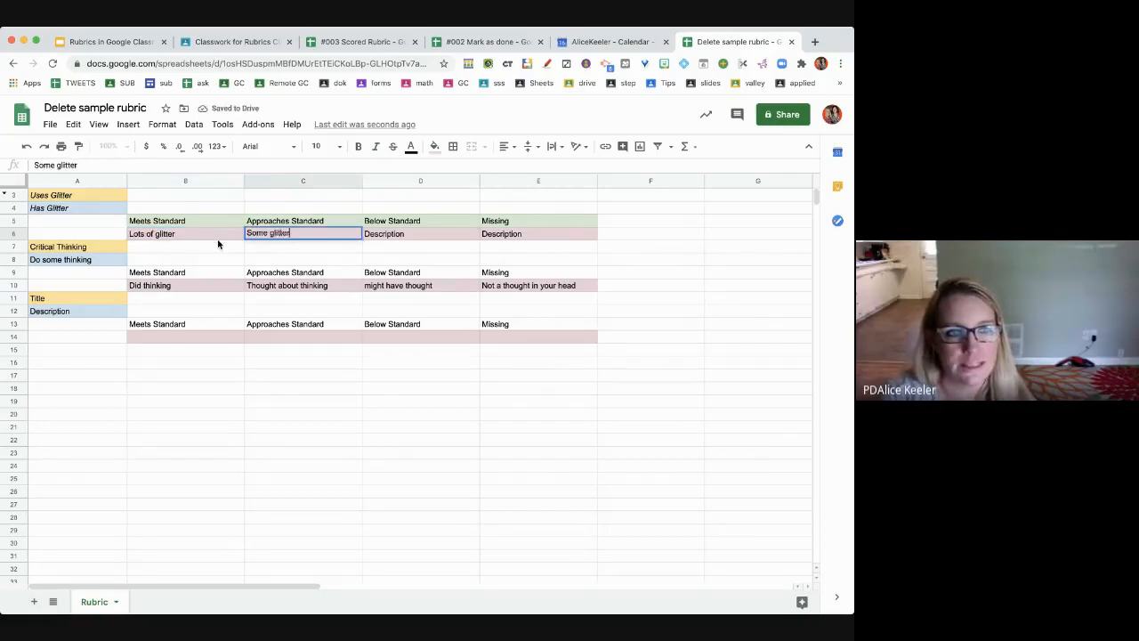
{"action": "key", "text": "Tab"}
{"action": "type", "text": "Tin"}
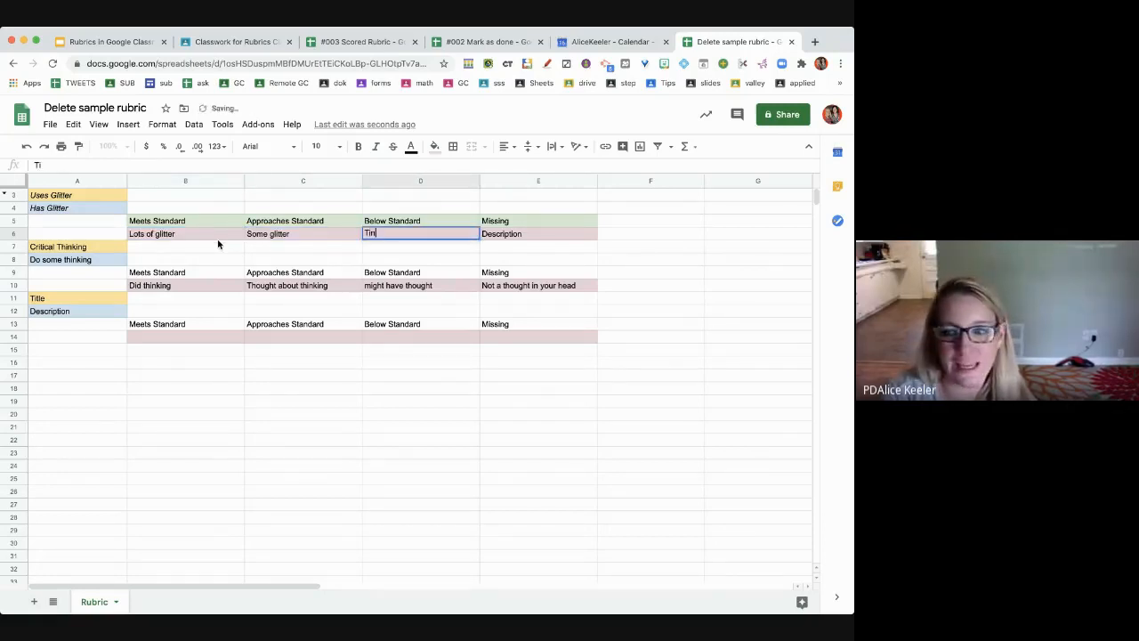
{"action": "type", "text": "y bits fo glitter"}
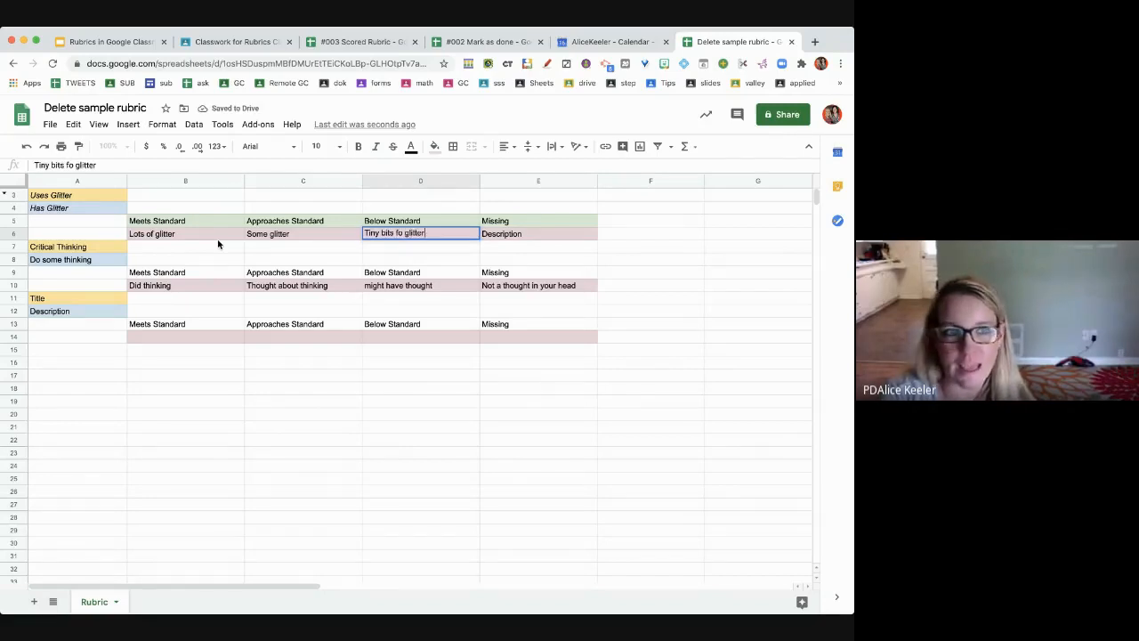
{"action": "key", "text": "Tab"}
{"action": "type", "text": "No glitter"}
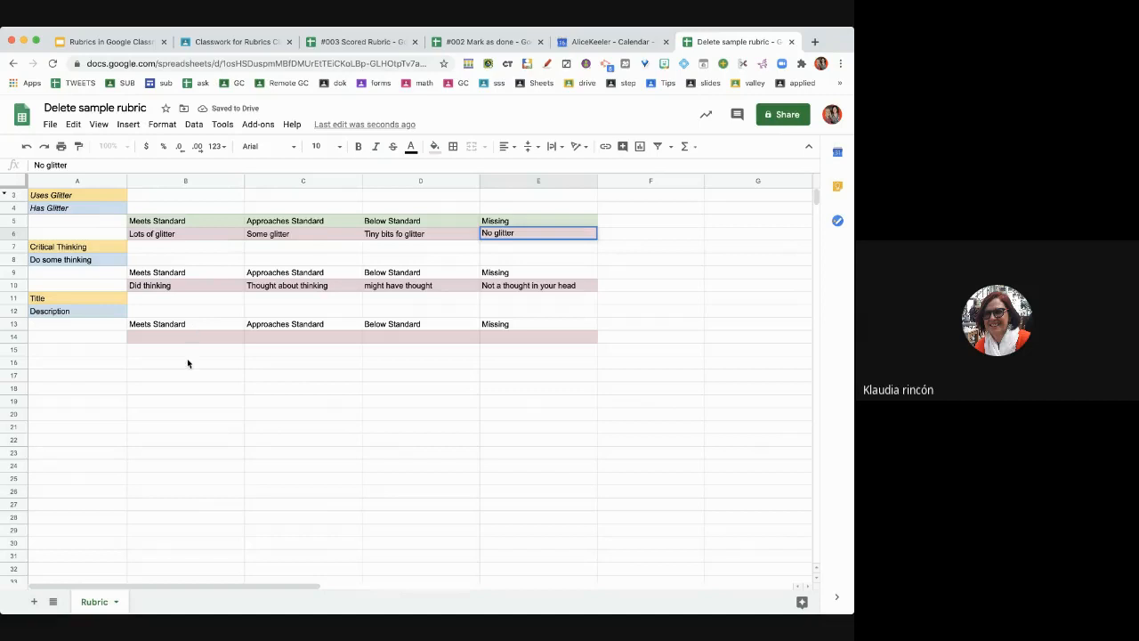
{"action": "left_click", "coordinate": [186, 360]}
{"action": "left_click", "coordinate": [74, 299]}
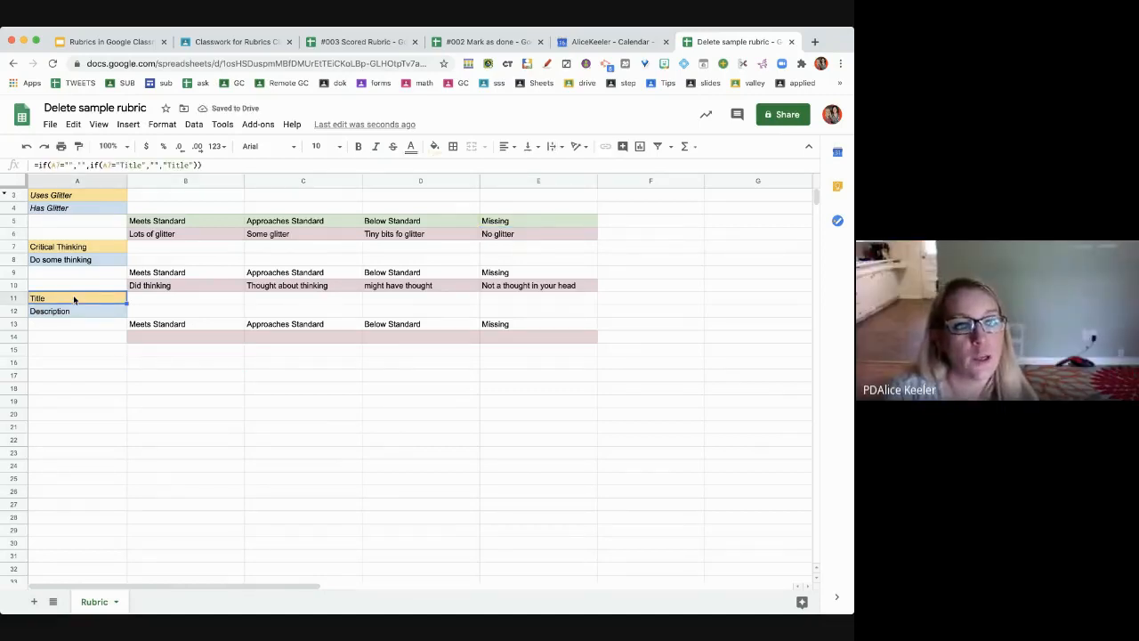
- Enter a criterion titled 'Name' with description 'Put your name on it'
{"action": "type", "text": "Name"}
{"action": "key", "text": "Return"}
{"action": "type", "text": "Put your name on it"}
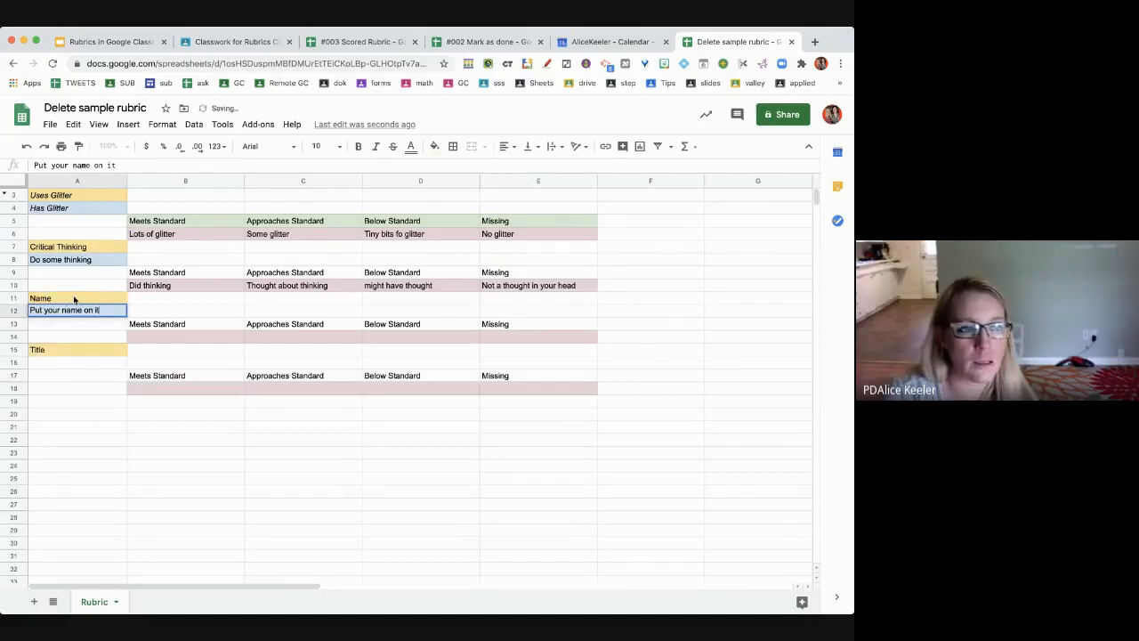
{"action": "key", "text": "Tab"}
- Fill the Name levels: Name on it, Name near it, I can tell who it is, Who are you
{"action": "left_click", "coordinate": [159, 337]}
{"action": "type", "text": "Name on it"}
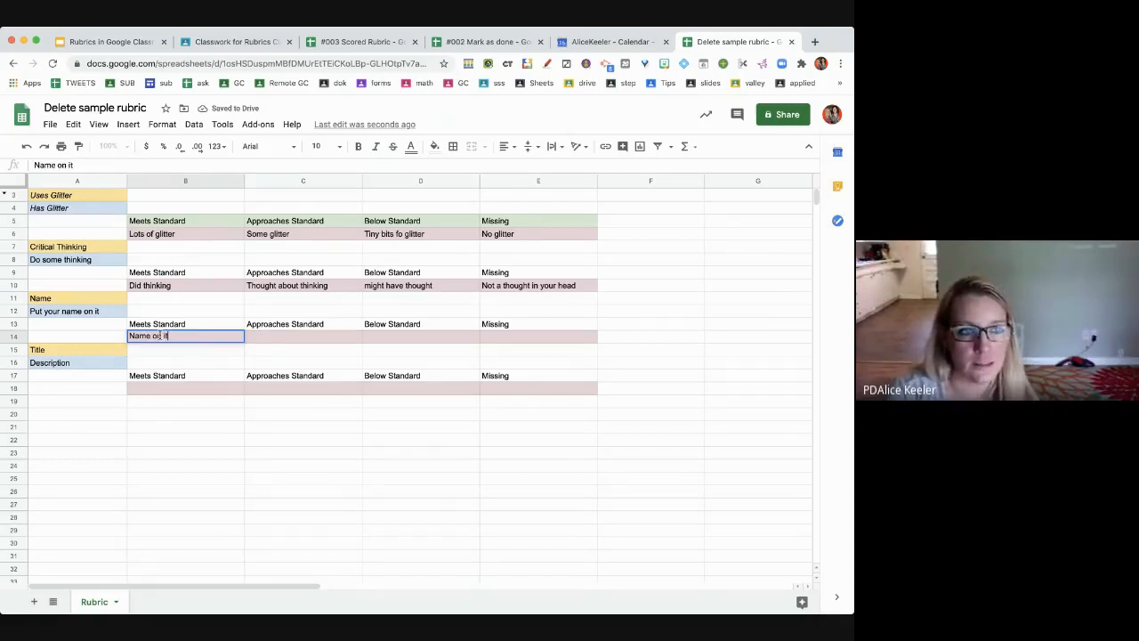
{"action": "key", "text": "Tab"}
{"action": "type", "text": "Name near it"}
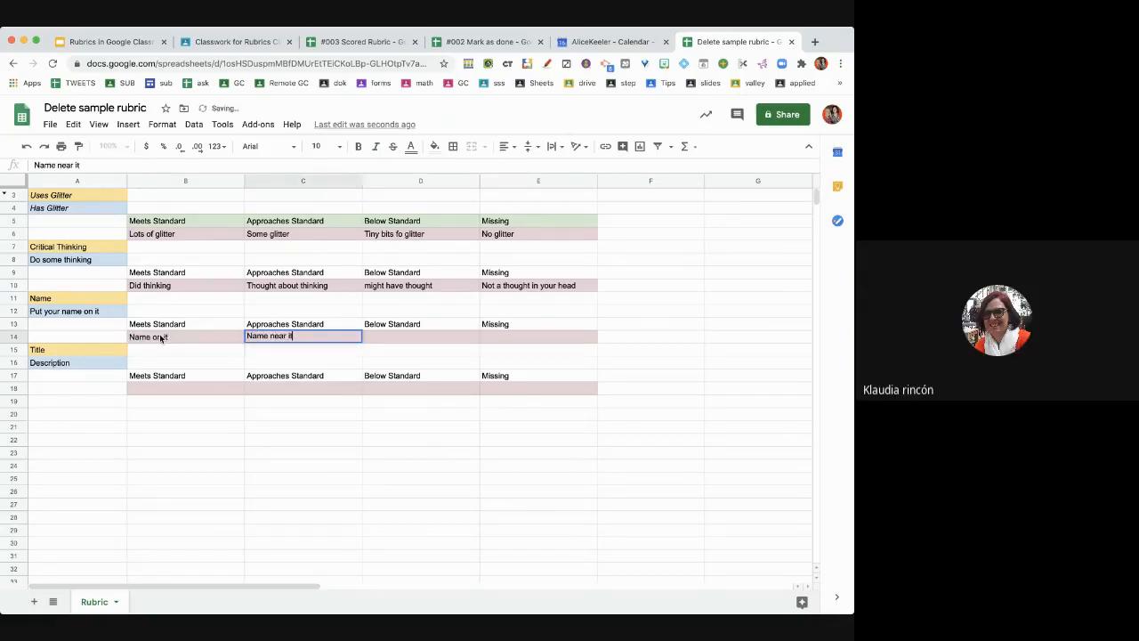
{"action": "key", "text": "Tab"}
{"action": "type", "text": "I can tell i"}
{"action": "type", "text": "ho it is"}
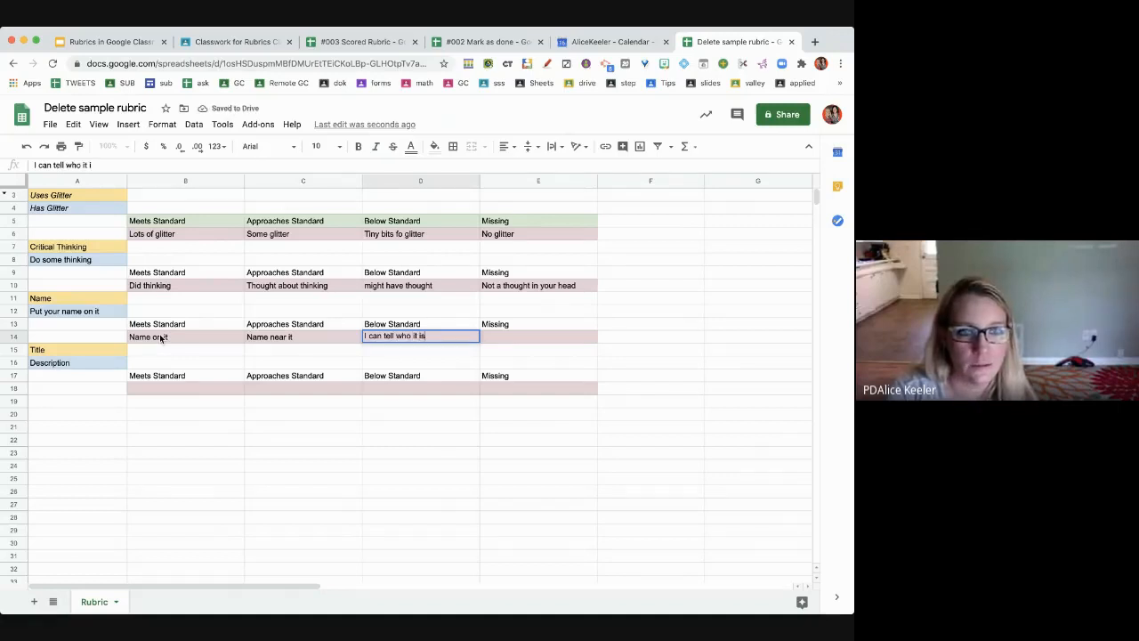
{"action": "key", "text": "Tab"}
{"action": "type", "text": "Who are you"}
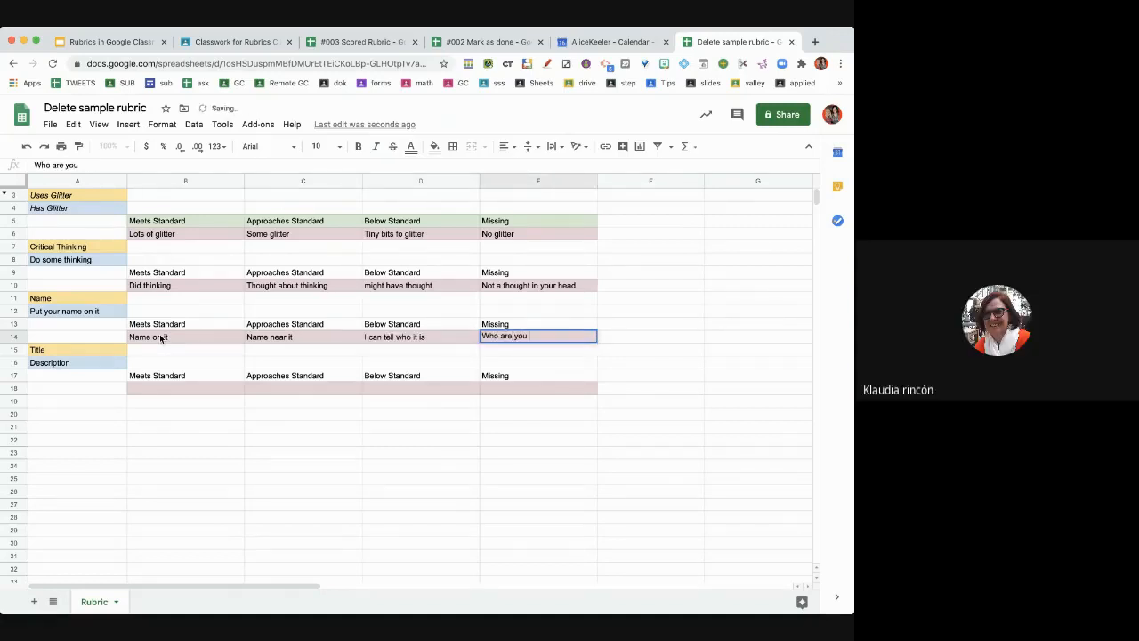
{"action": "key", "text": "Return"}
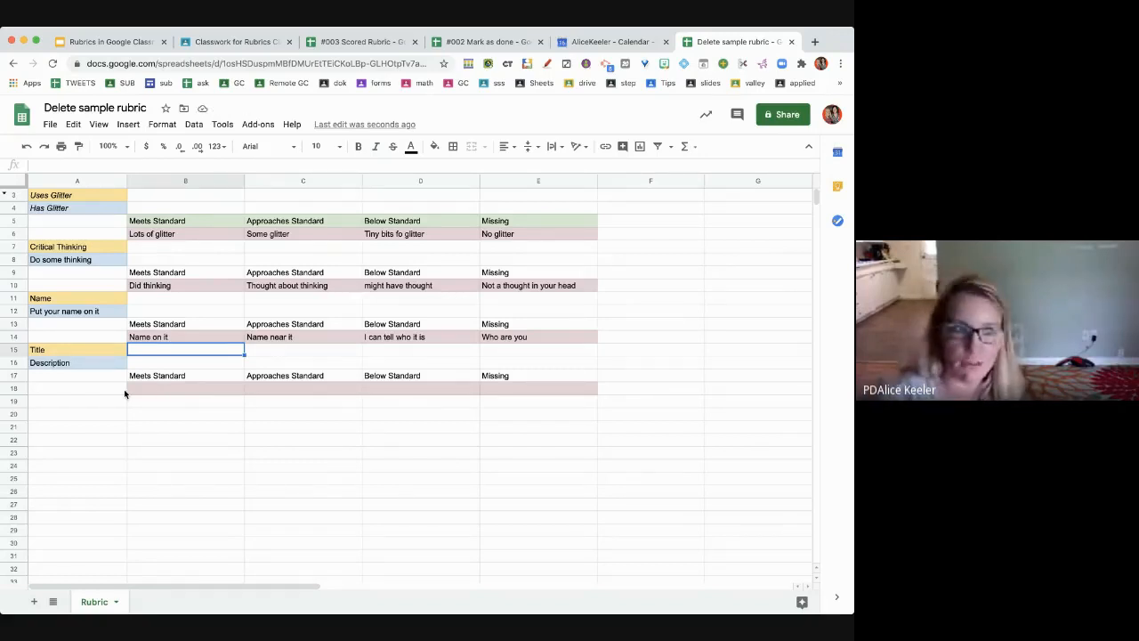
- Clear the leftover Title and Description cells, then undo both deletions
{"action": "left_click", "coordinate": [71, 351]}
{"action": "key", "text": "Delete"}
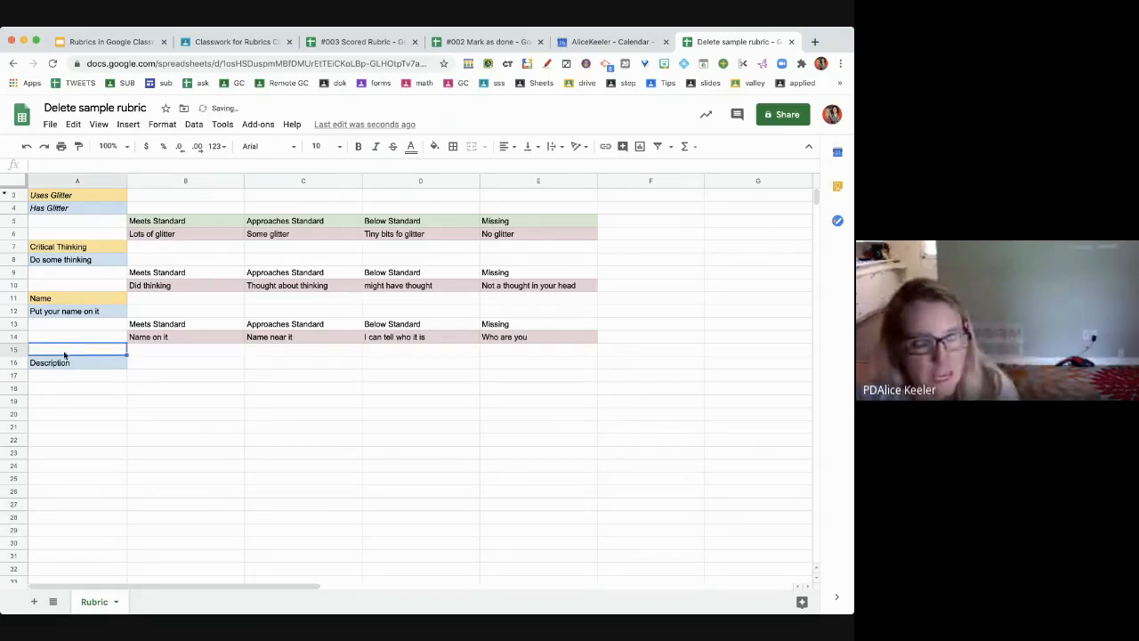
{"action": "left_click", "coordinate": [56, 362]}
{"action": "key", "text": "Delete"}
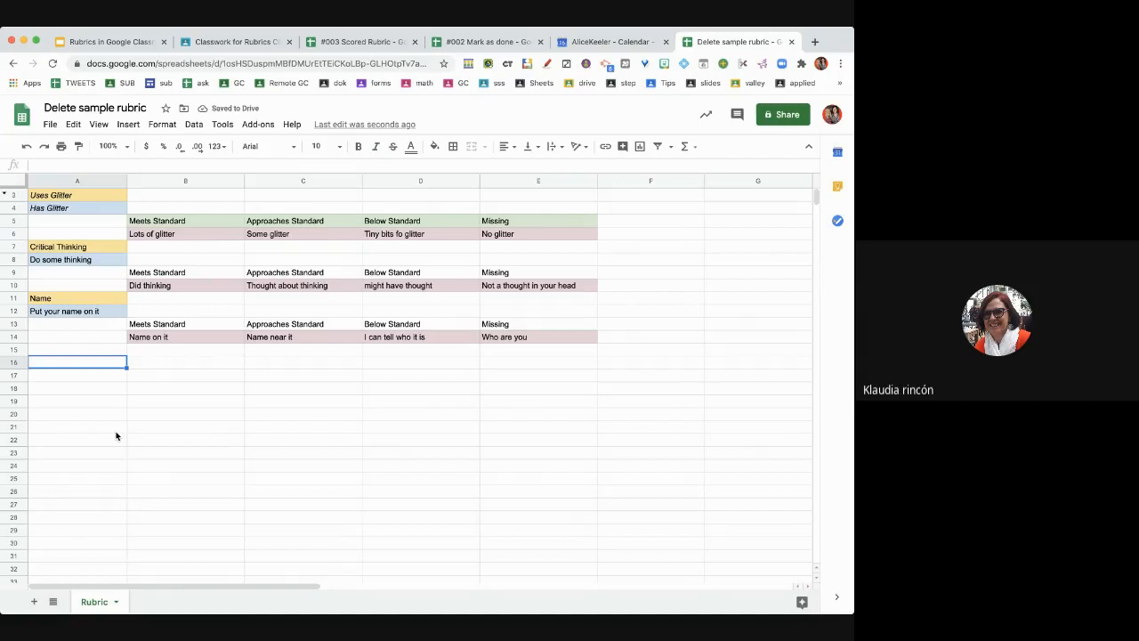
{"action": "key", "text": "ctrl+z"}
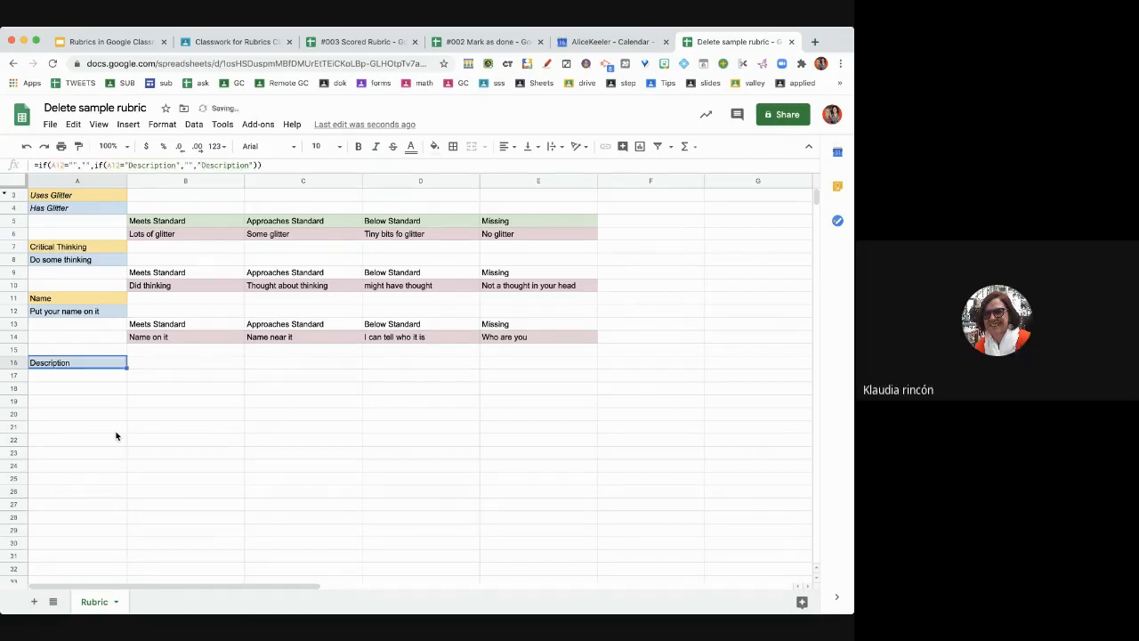
{"action": "key", "text": "ctrl+z"}
{"action": "left_click", "coordinate": [201, 402]}
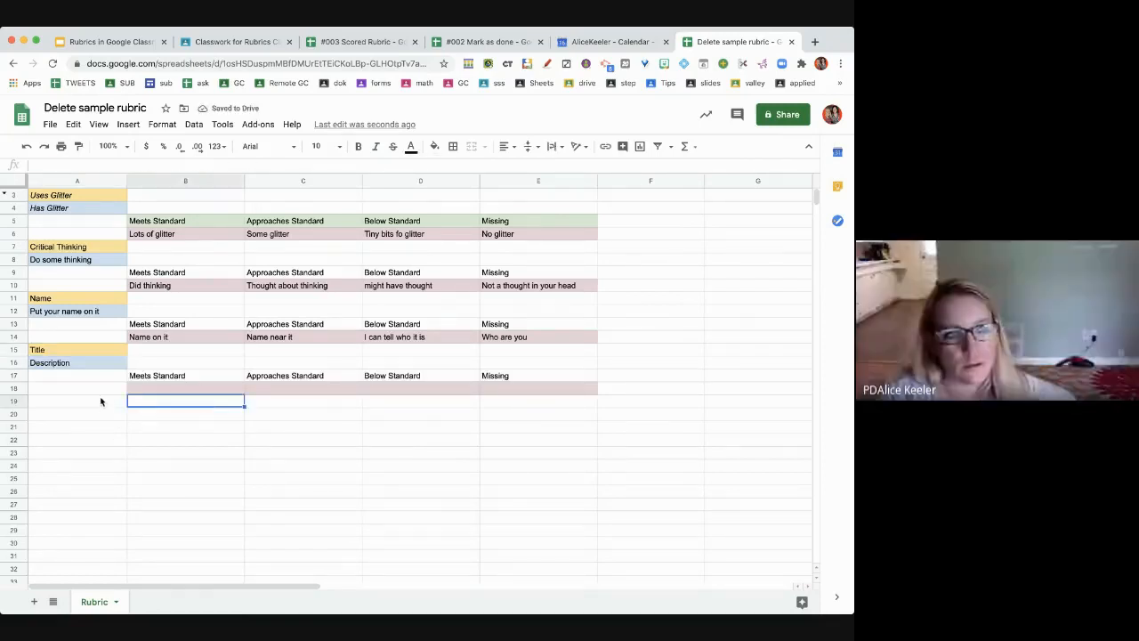
- Rename the leftover criterion title to 'Use a pencil'
{"action": "left_click", "coordinate": [92, 351]}
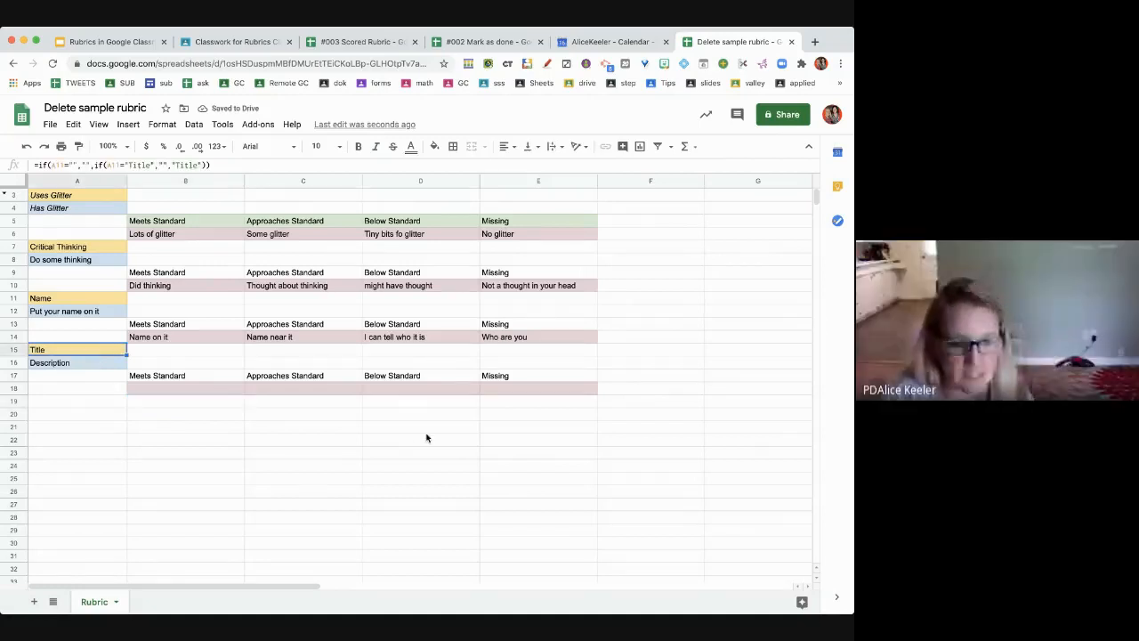
{"action": "type", "text": "Use a pencie"}
{"action": "key", "text": "BackSpace"}
{"action": "type", "text": "l"}
{"action": "key", "text": "Return"}
- Delete the extra empty criterion block and close the rubric spreadsheet
{"action": "left_click", "coordinate": [62, 402]}
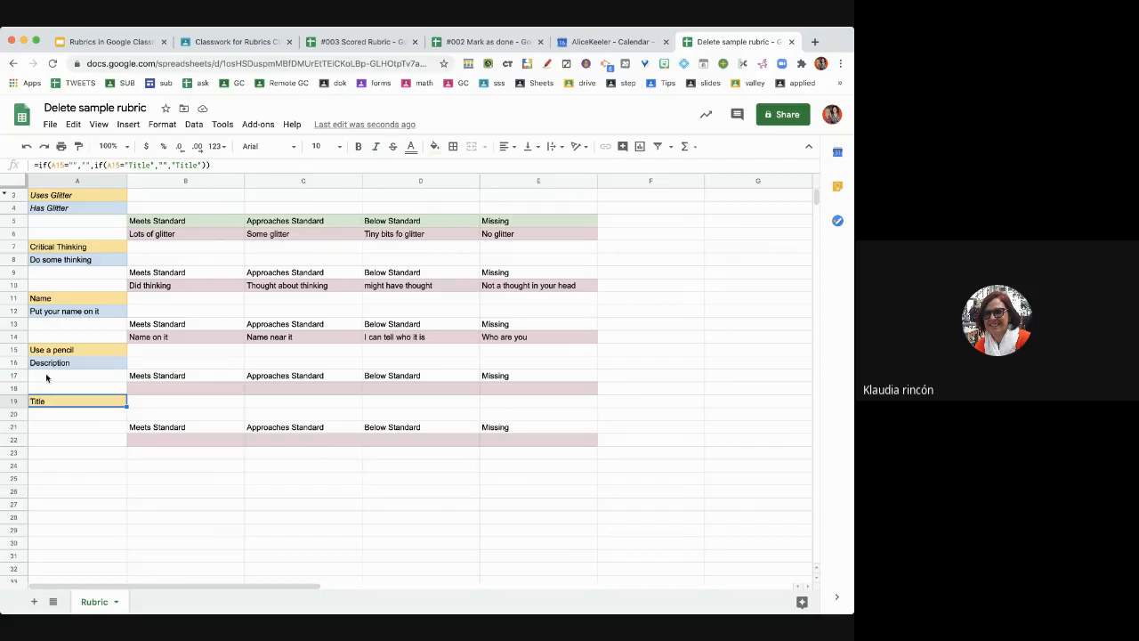
{"action": "key", "text": "Delete"}
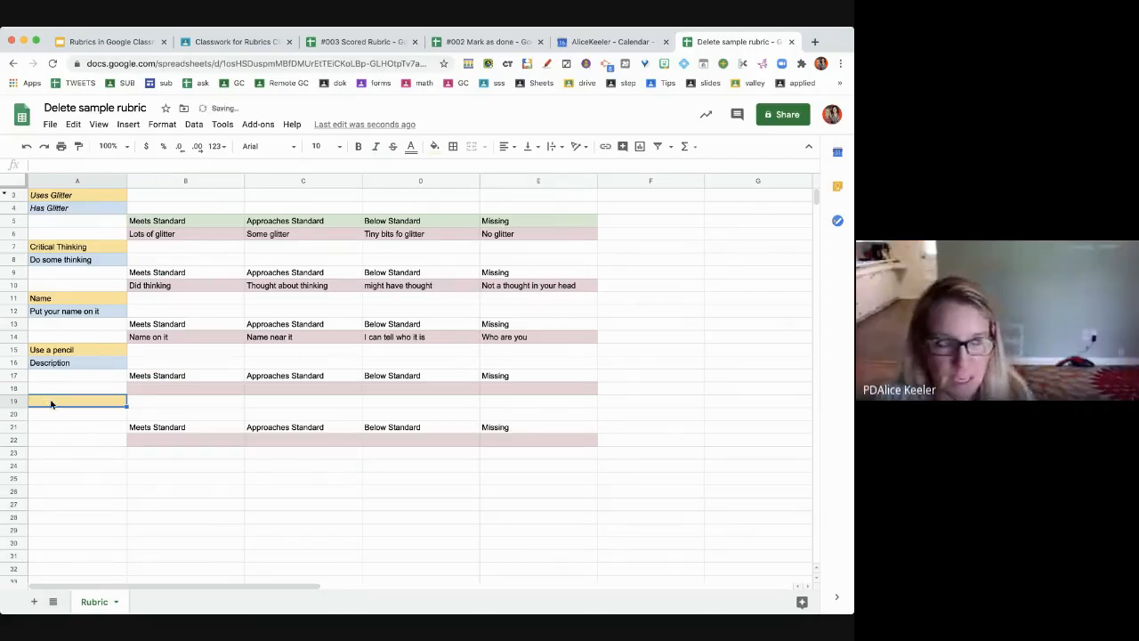
{"action": "left_click", "coordinate": [60, 464]}
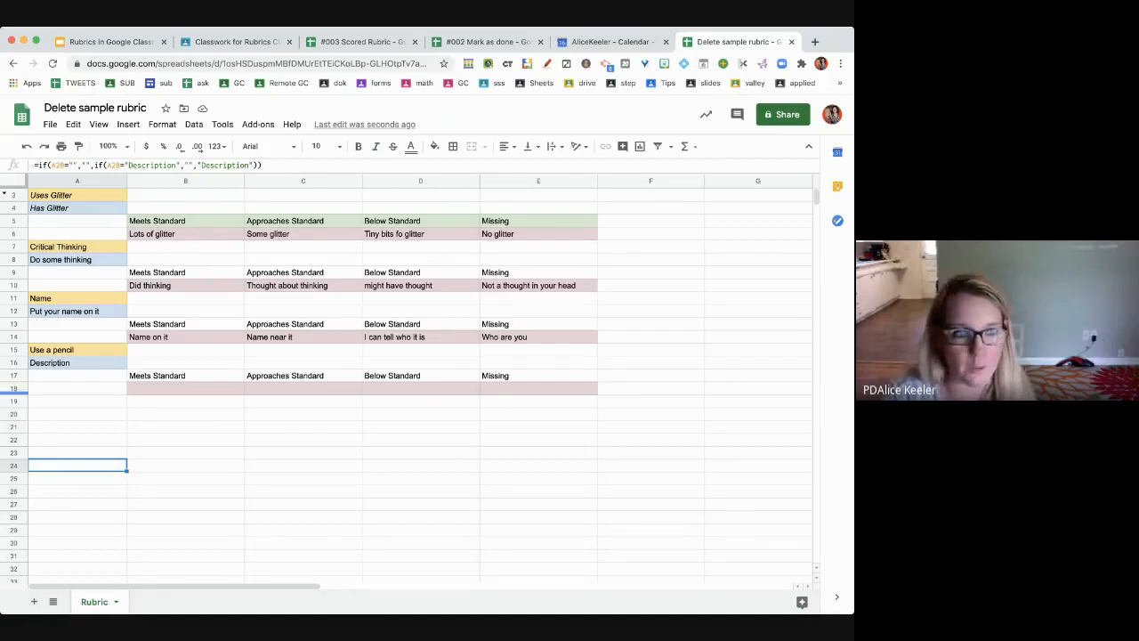
{"action": "left_click", "coordinate": [299, 425]}
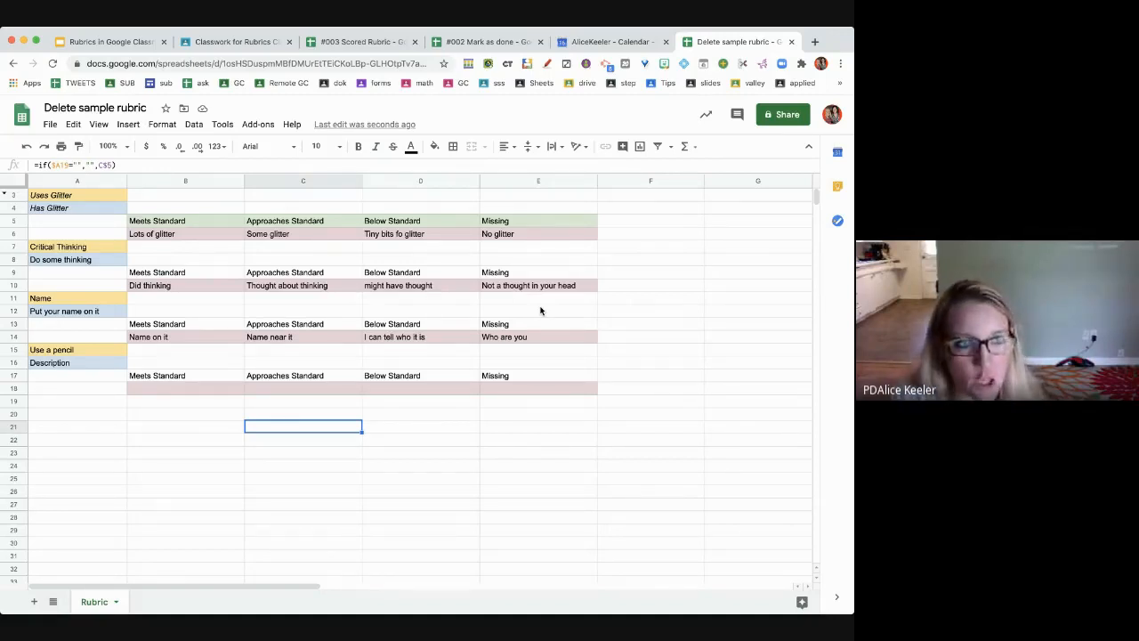
{"action": "key", "text": "super+w"}
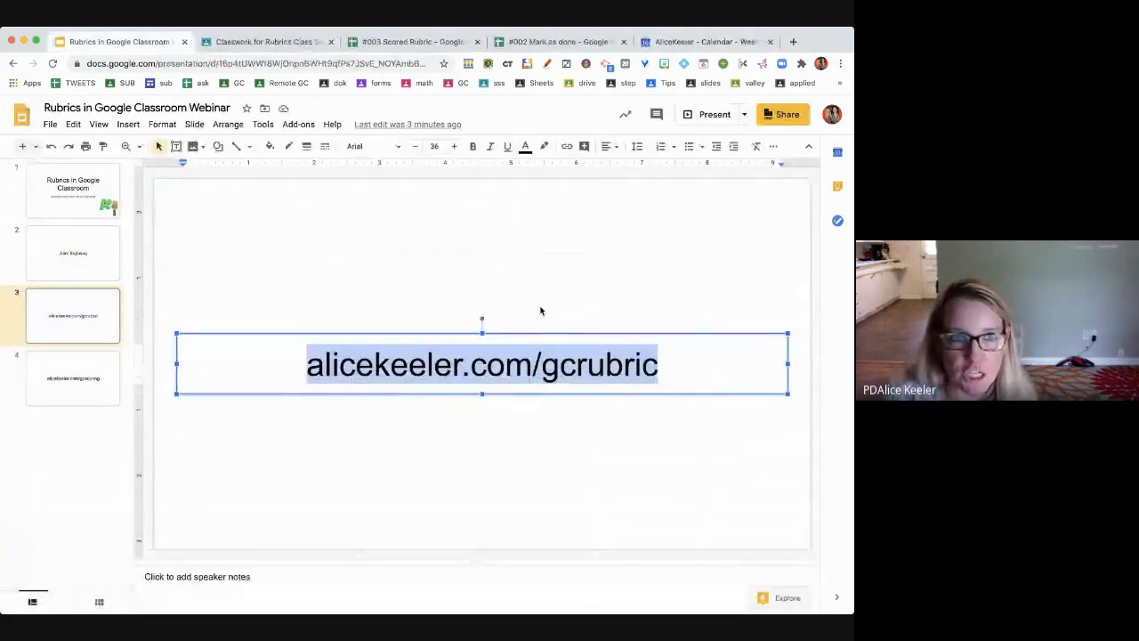
- On the Classwork page, start a new assignment titled 'fdghbnm,'
{"action": "left_click", "coordinate": [267, 41]}
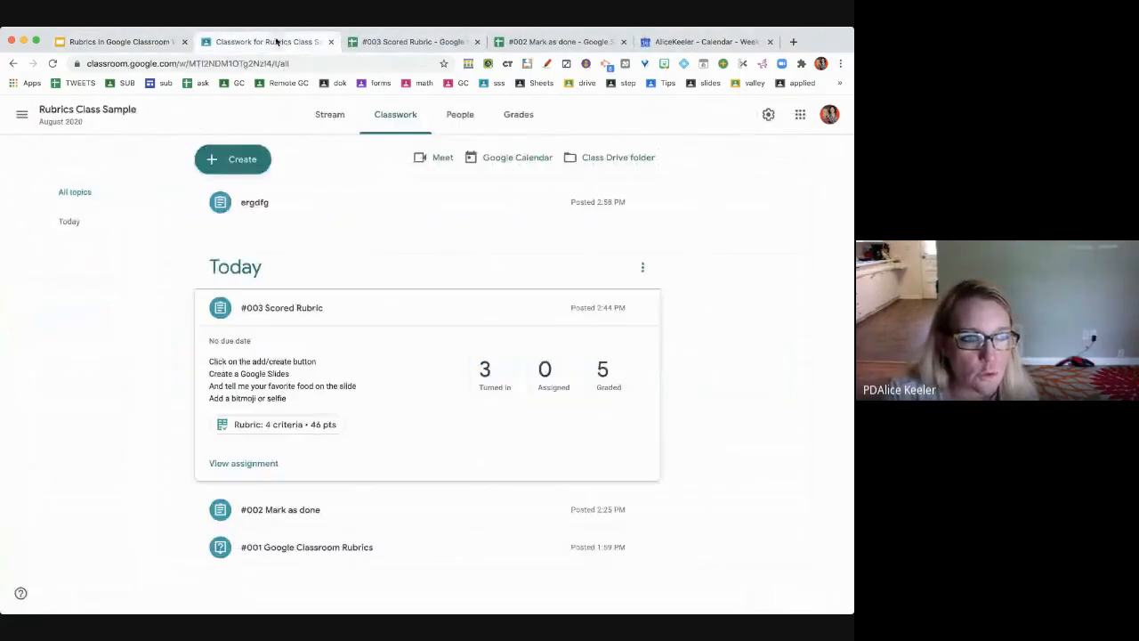
{"action": "left_click", "coordinate": [238, 162]}
{"action": "left_click", "coordinate": [235, 195]}
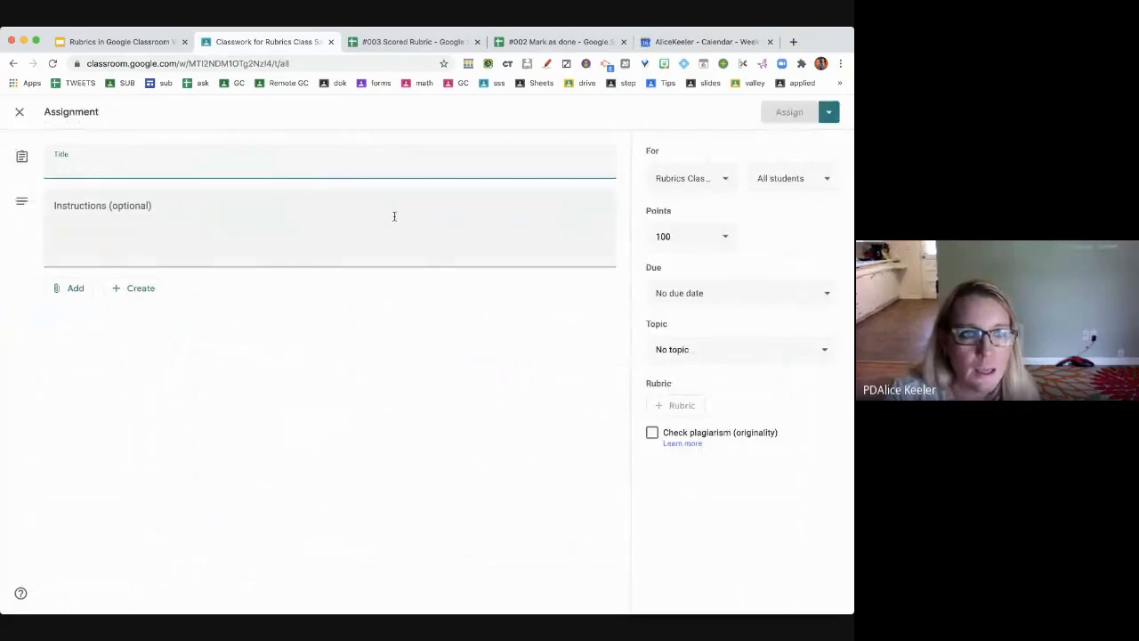
{"action": "type", "text": "fdghbnm,"}
{"action": "left_click", "coordinate": [747, 407]}
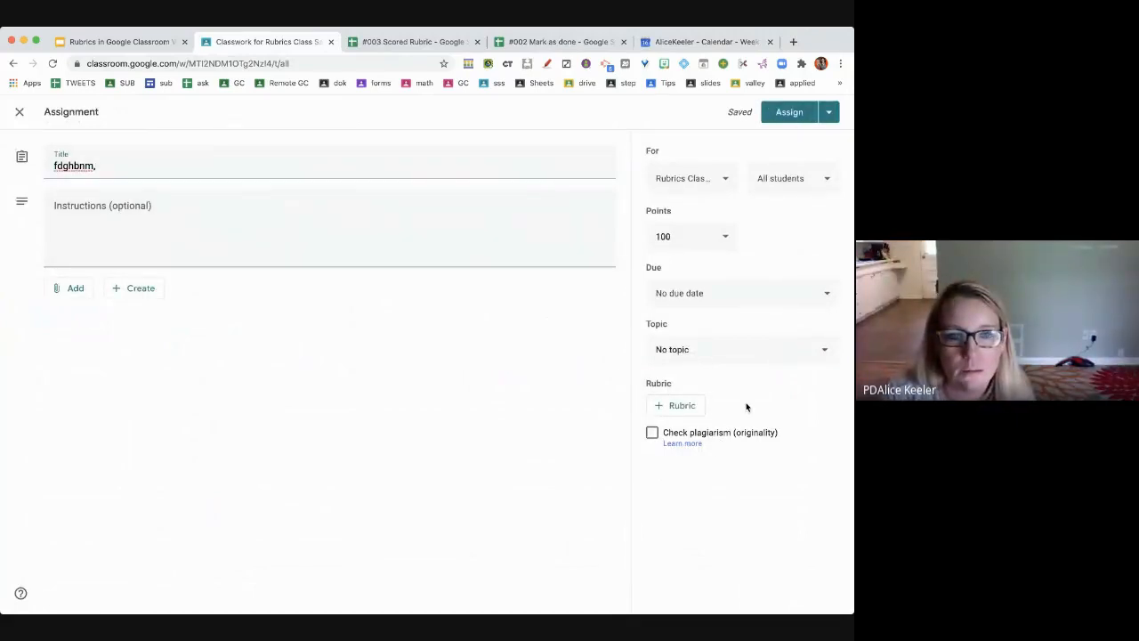
- Import the 'Delete sample rubric' spreadsheet as the assignment's rubric and save it
{"action": "left_click", "coordinate": [669, 417]}
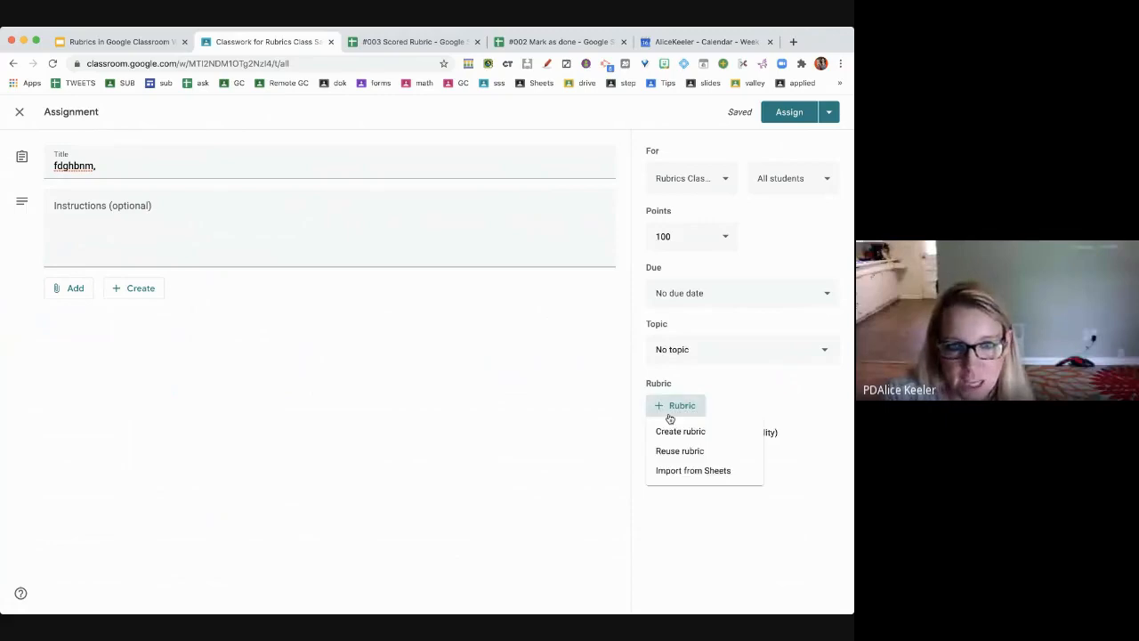
{"action": "left_click", "coordinate": [688, 476]}
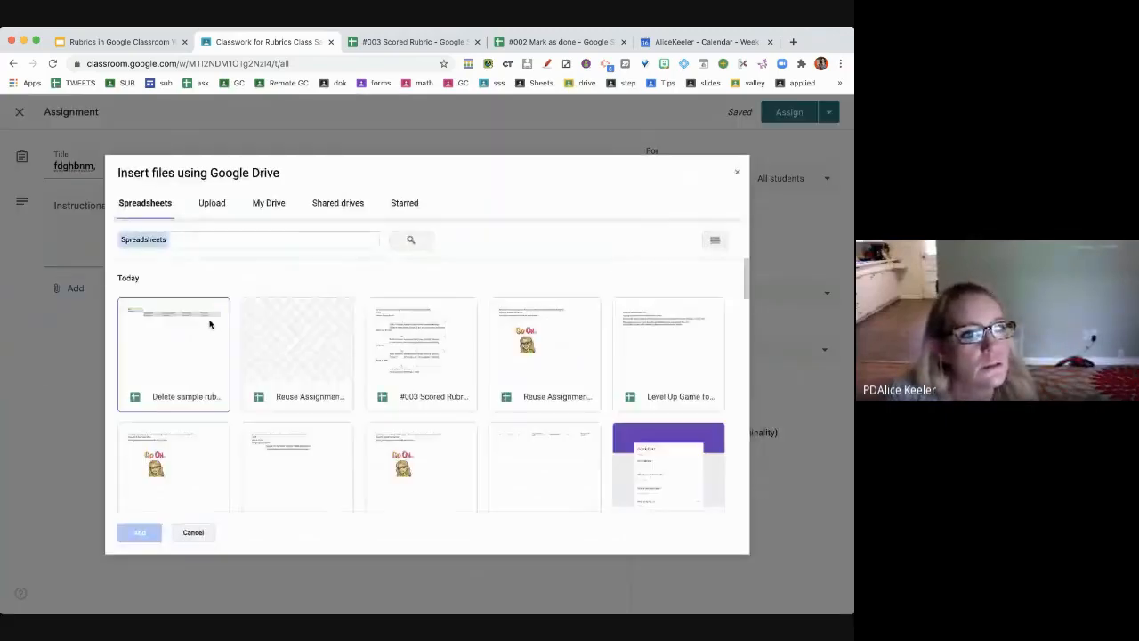
{"action": "left_click", "coordinate": [155, 337]}
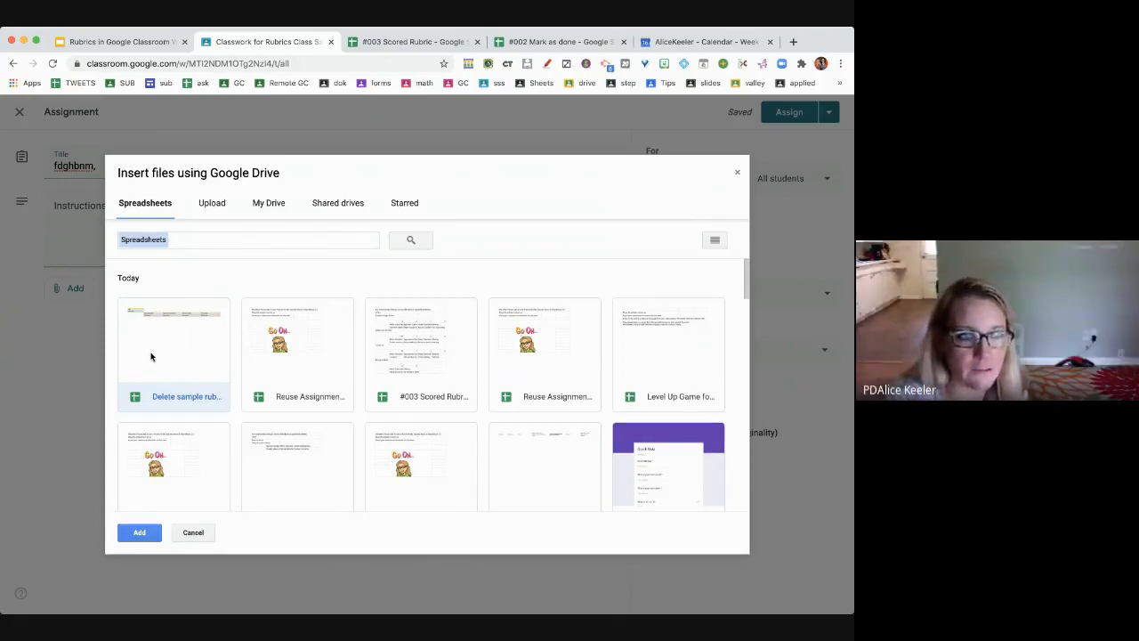
{"action": "left_click", "coordinate": [140, 532]}
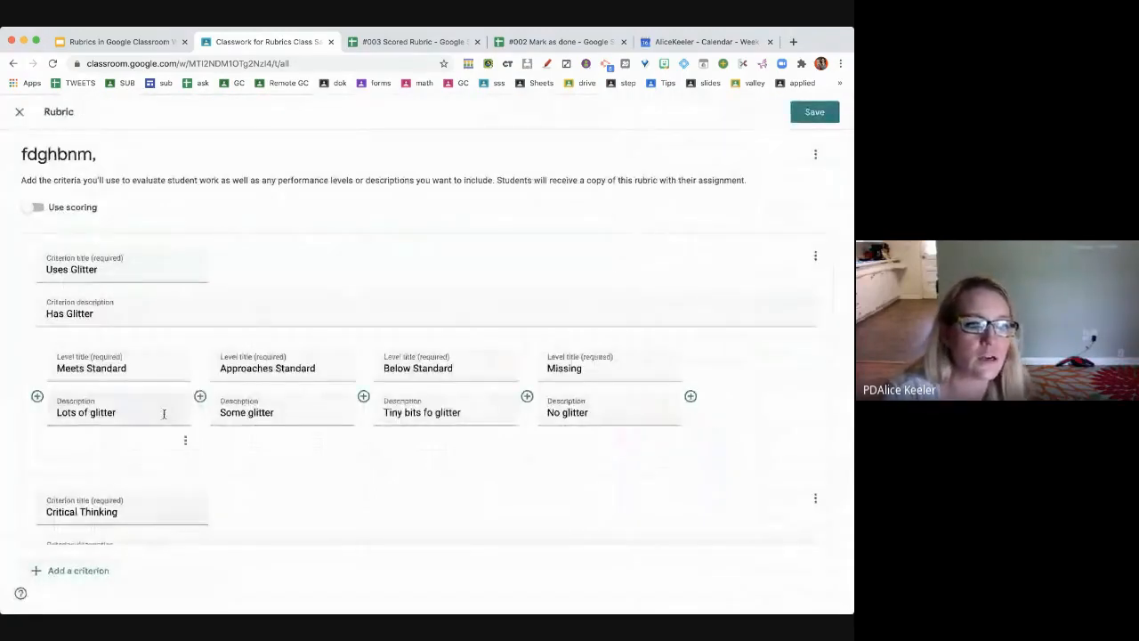
{"action": "scroll", "coordinate": [164, 414], "scroll_direction": "down", "scroll_amount": 5}
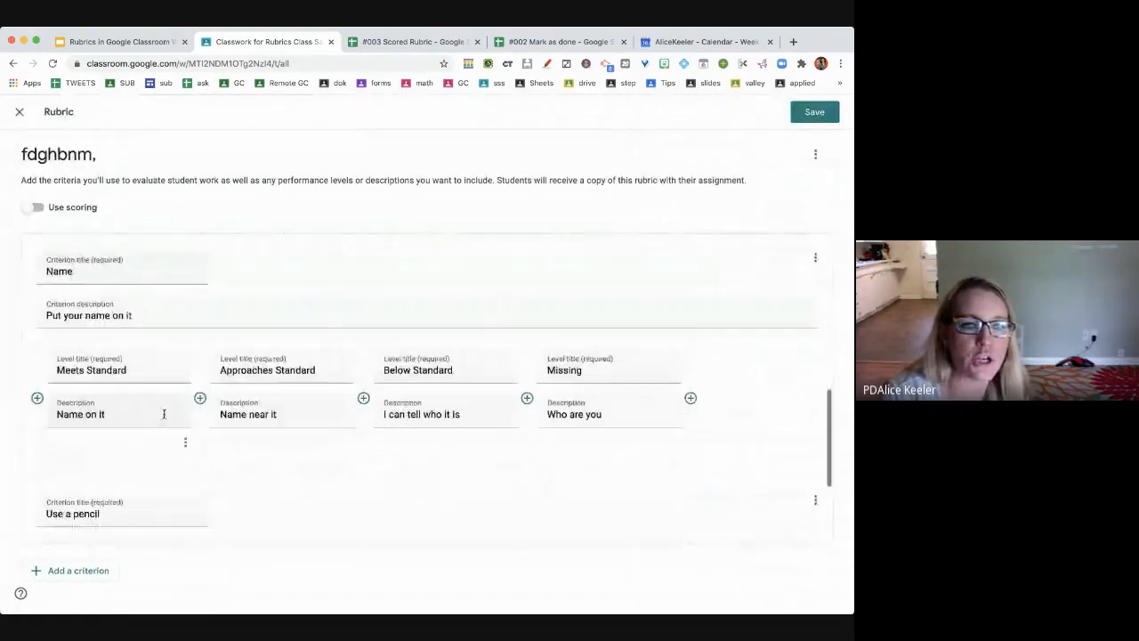
{"action": "scroll", "coordinate": [164, 413], "scroll_direction": "down", "scroll_amount": 3}
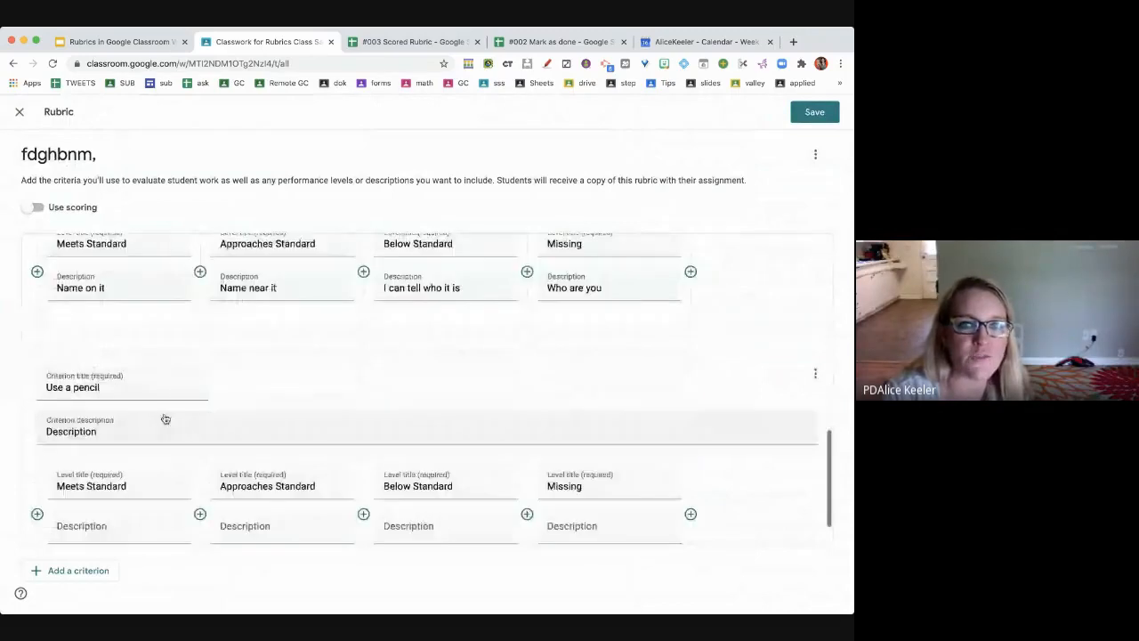
{"action": "left_click", "coordinate": [815, 112]}
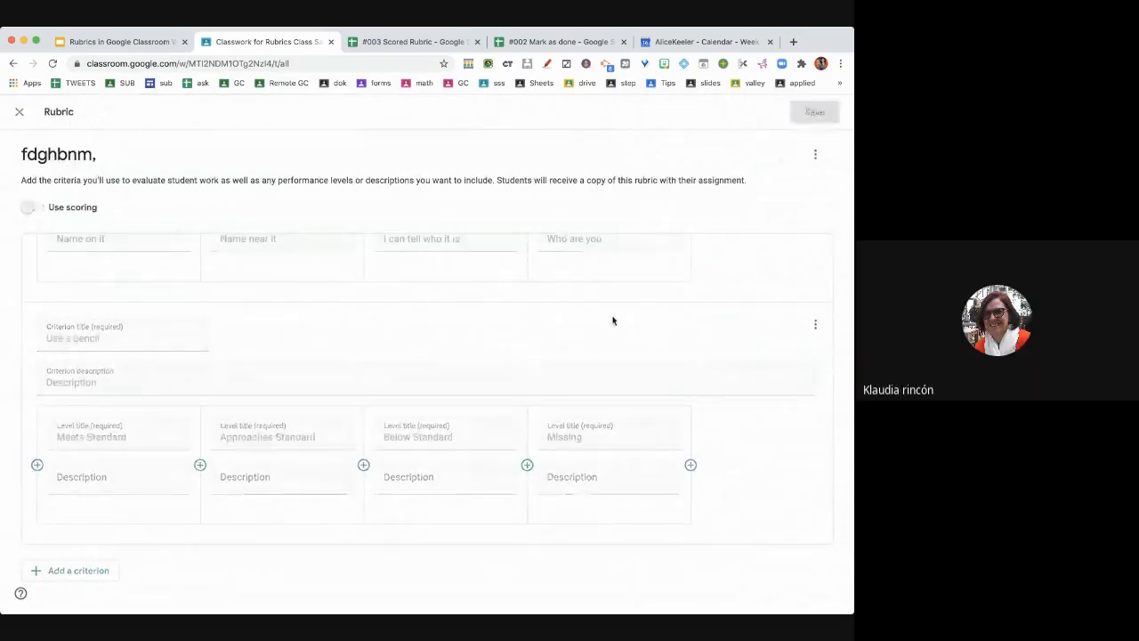